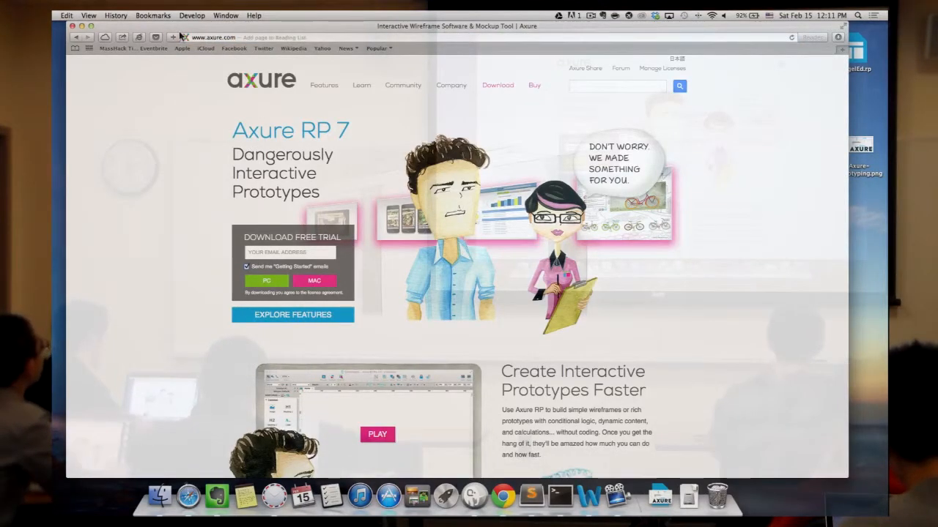
# - Go from the download page to the Buy page and request a free student license under Academic Licensing
pyautogui.click(501, 87)
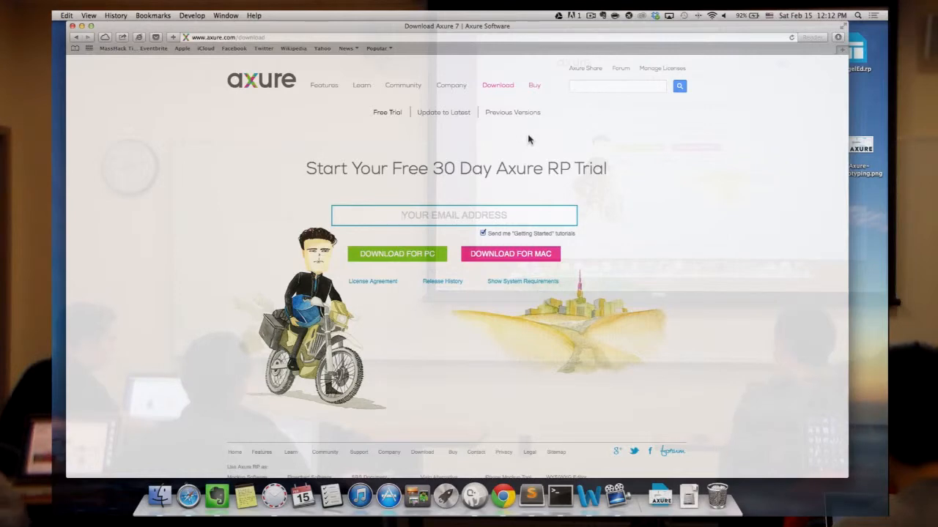
pyautogui.click(537, 86)
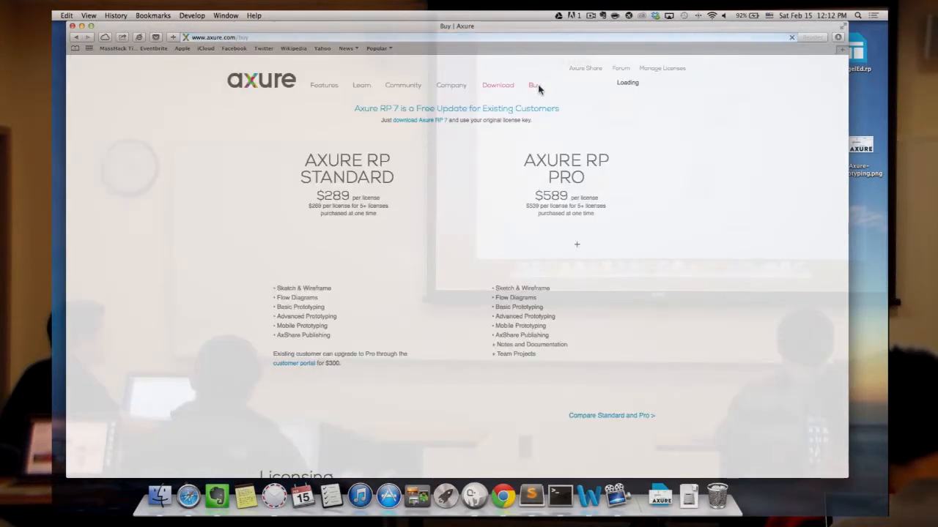
pyautogui.scroll(-10, 566, 184)
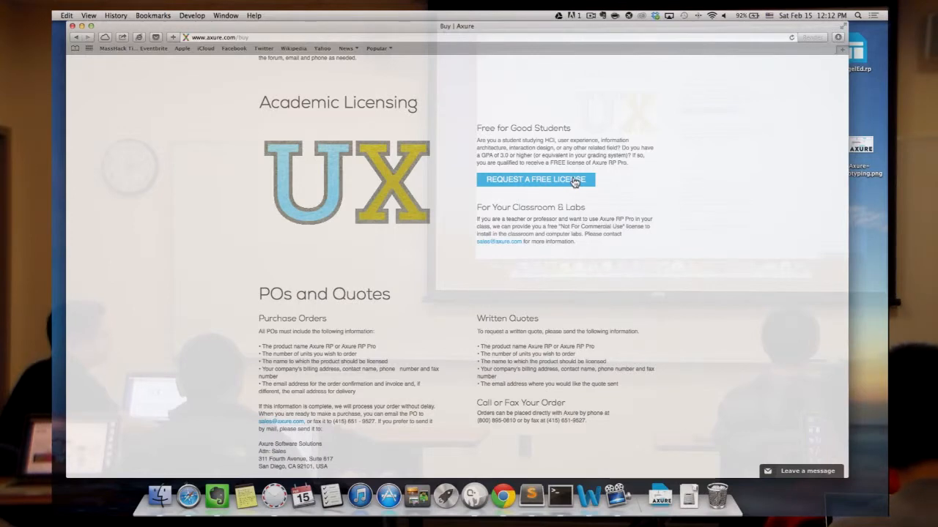
pyautogui.click(573, 181)
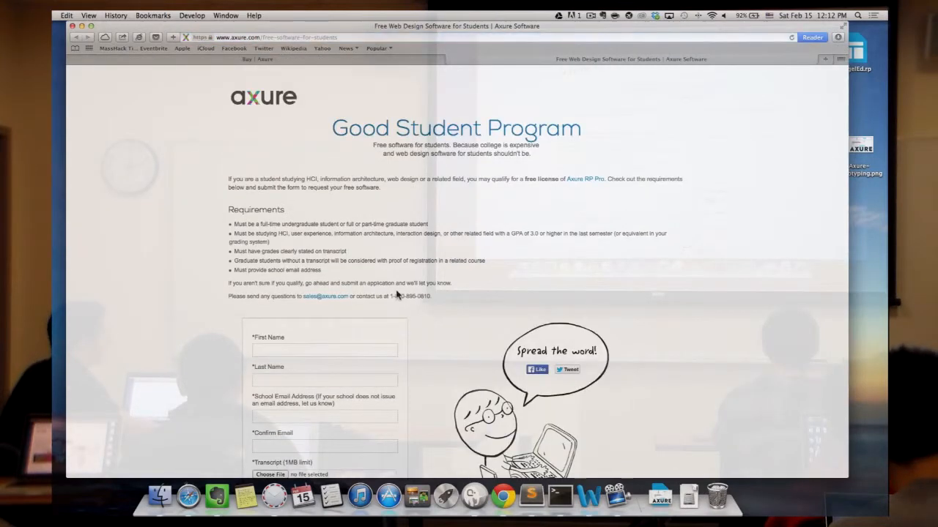
# - Return to the Buy tab, open the free-trial download page, and close the Good Student Program tab
pyautogui.scroll(-5, 396, 294)
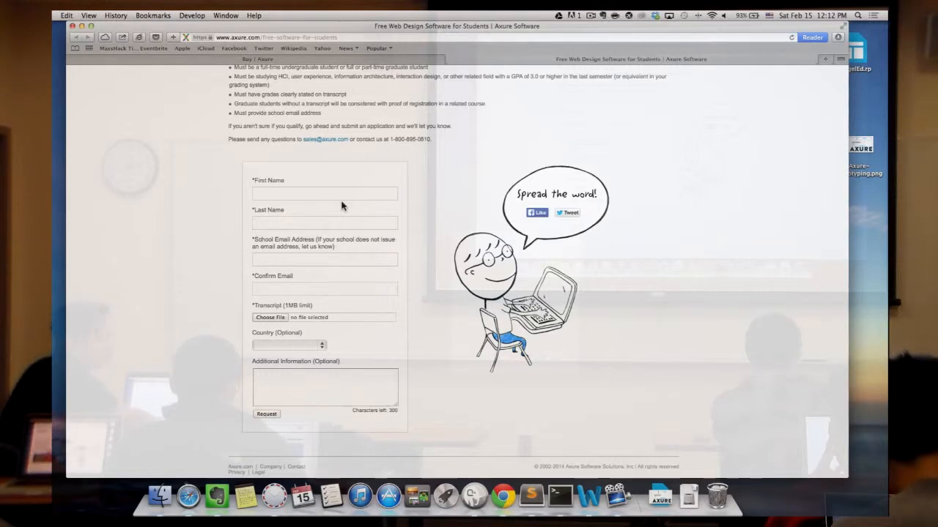
pyautogui.scroll(5, 357, 205)
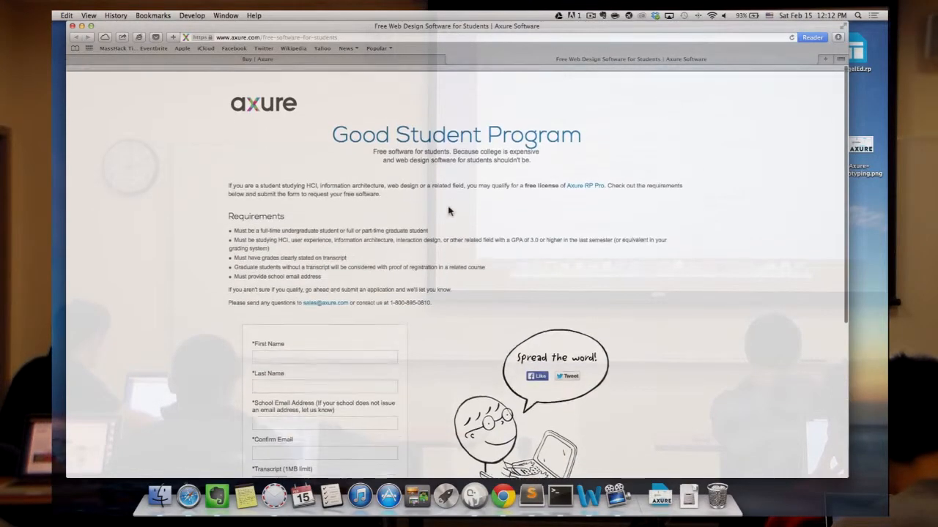
pyautogui.click(335, 58)
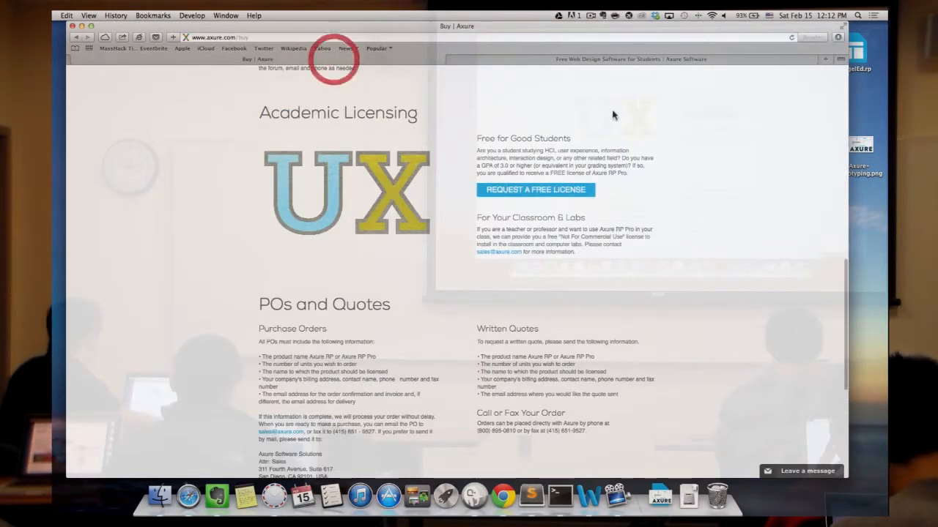
pyautogui.scroll(10, 525, 117)
pyautogui.click(497, 101)
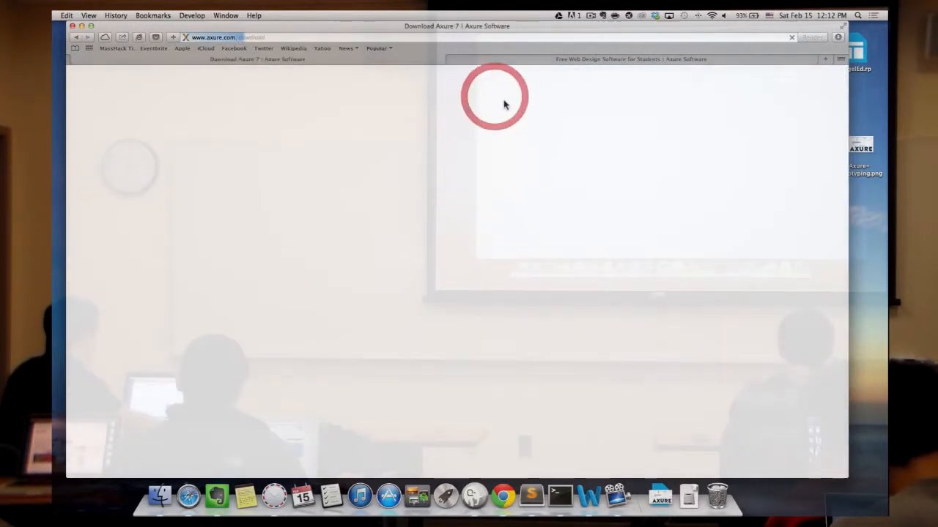
pyautogui.click(480, 61)
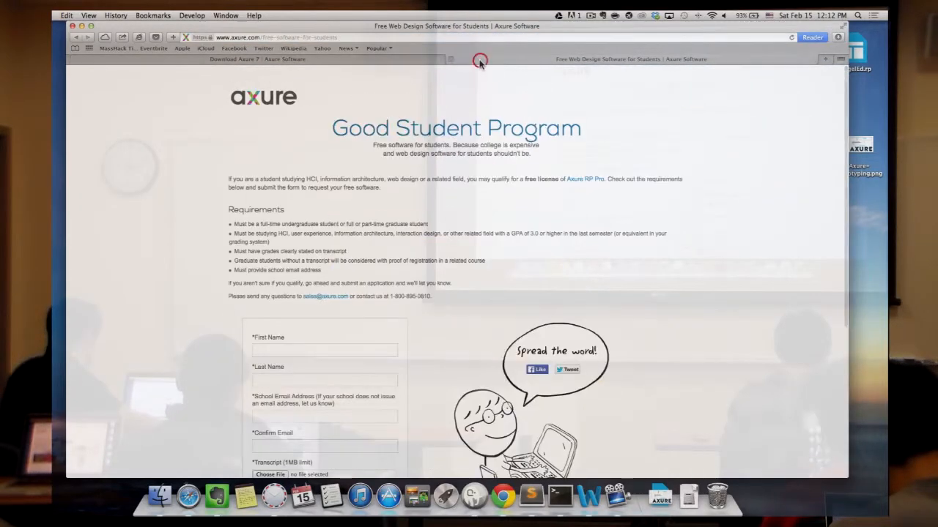
pyautogui.click(452, 61)
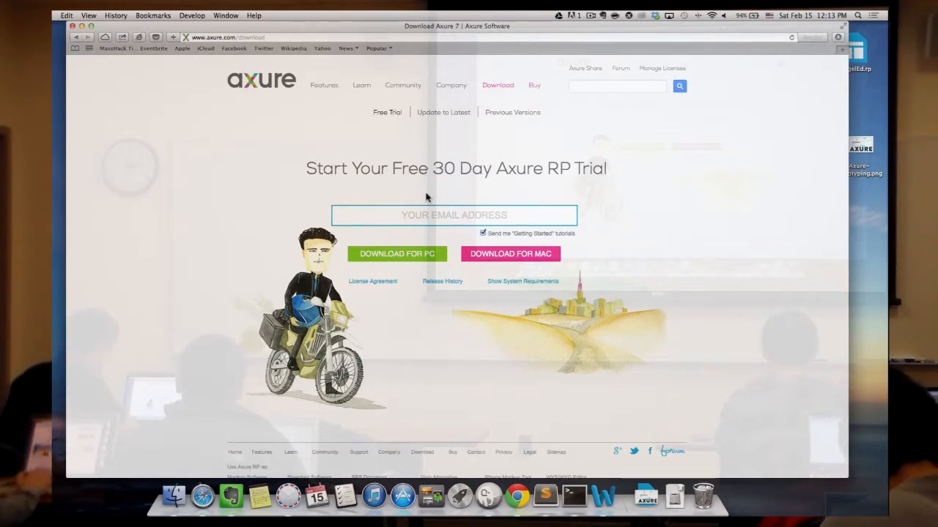
pyautogui.scroll(-2, 527, 305)
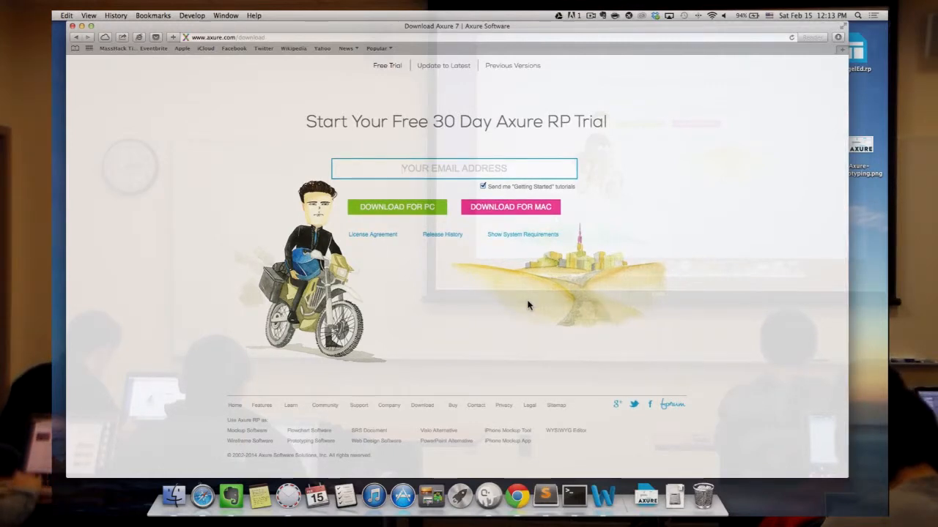
pyautogui.scroll(1, 528, 306)
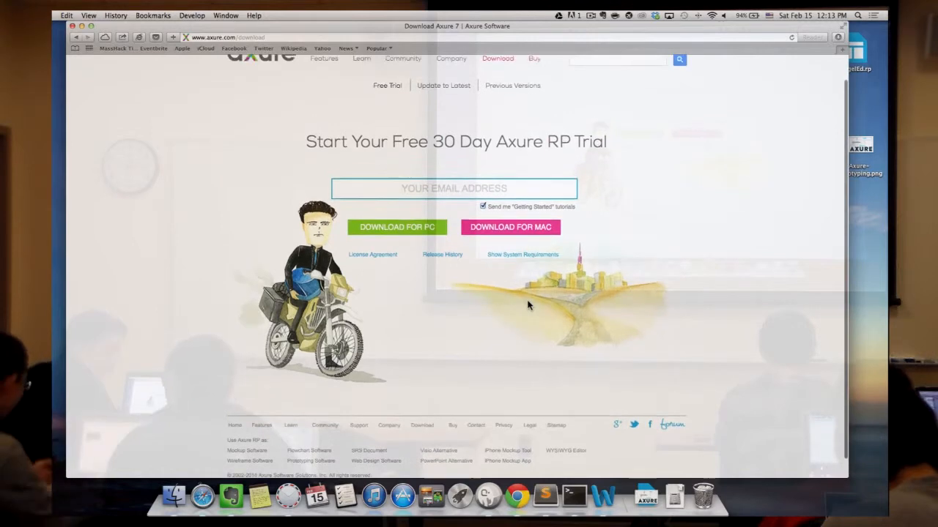
pyautogui.scroll(2, 527, 306)
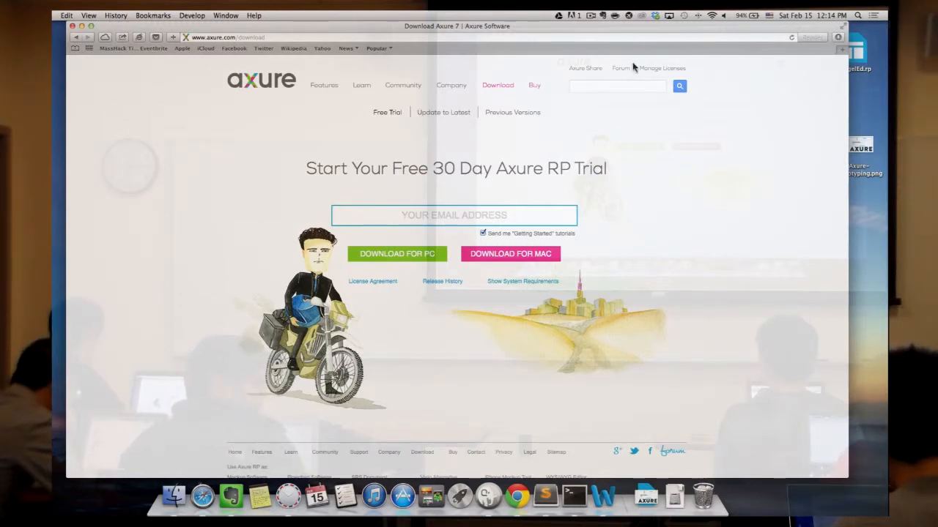
# - Load angel-ed.uvarovis.com in Safari after an accidental detour to gal.uvarovis.com
pyautogui.click(649, 36)
pyautogui.write('d')
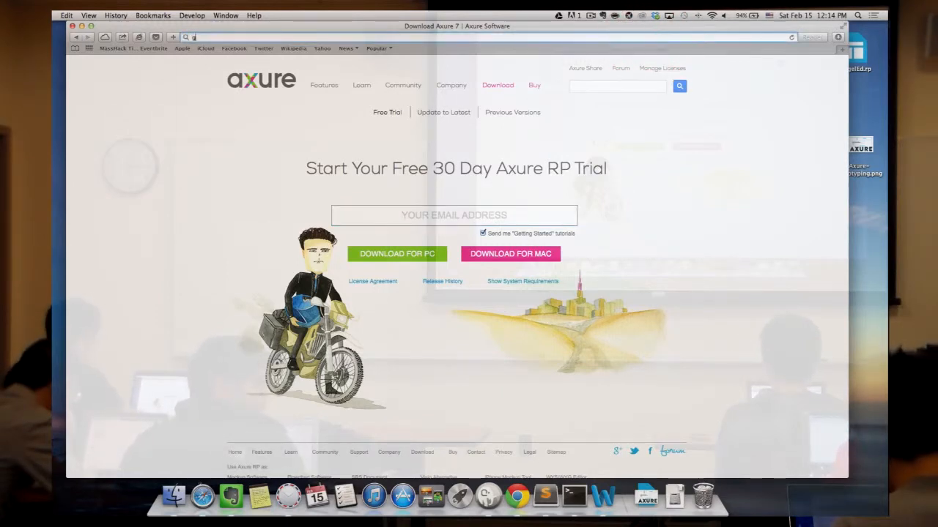
pyautogui.write('ai.uvarovis.com')
pyautogui.press('Return')
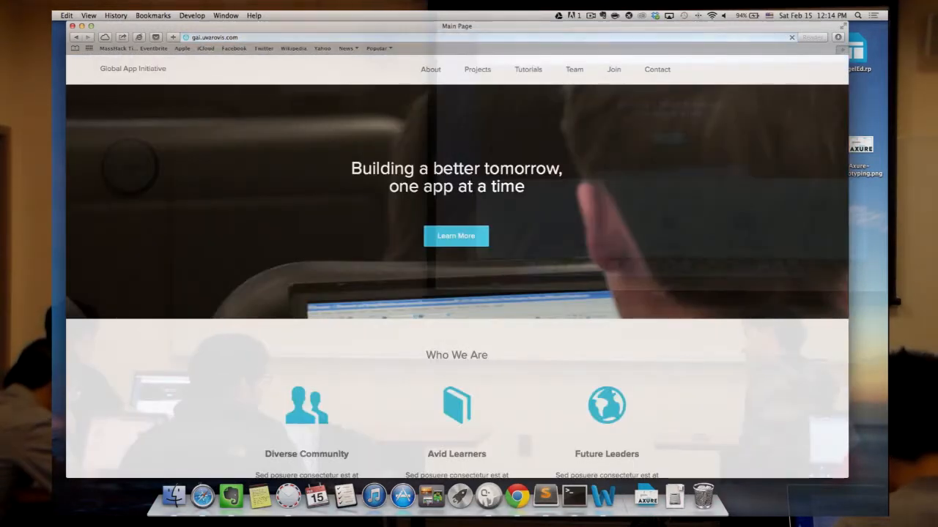
pyautogui.click(497, 38)
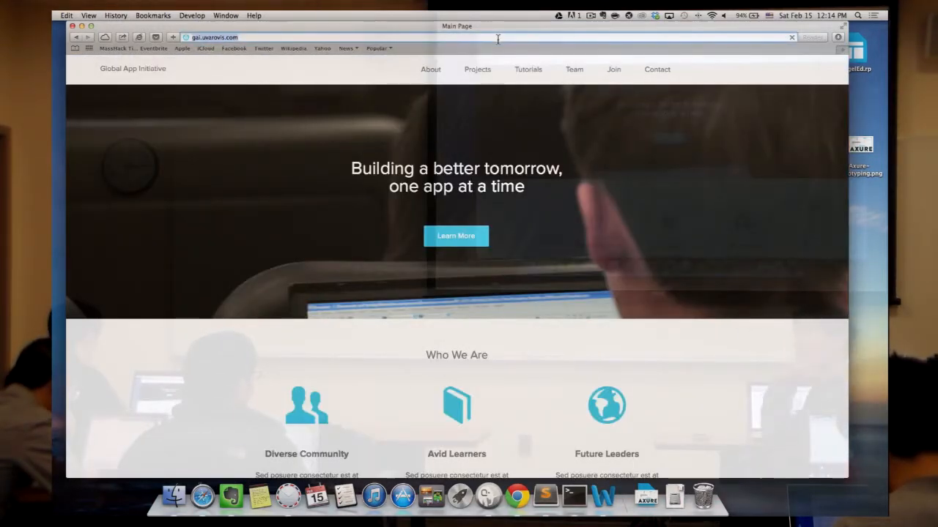
pyautogui.write('angel-ed.uvarovis.com')
pyautogui.press('Return')
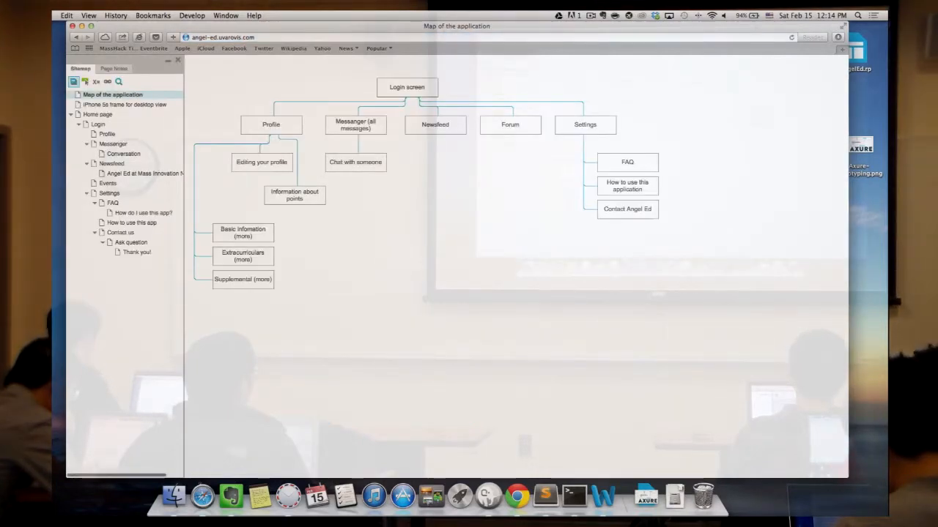
# - Open the 'iPhone 5s frame for desktop view' page and zoom out twice so the whole phone fits
pyautogui.click(151, 104)
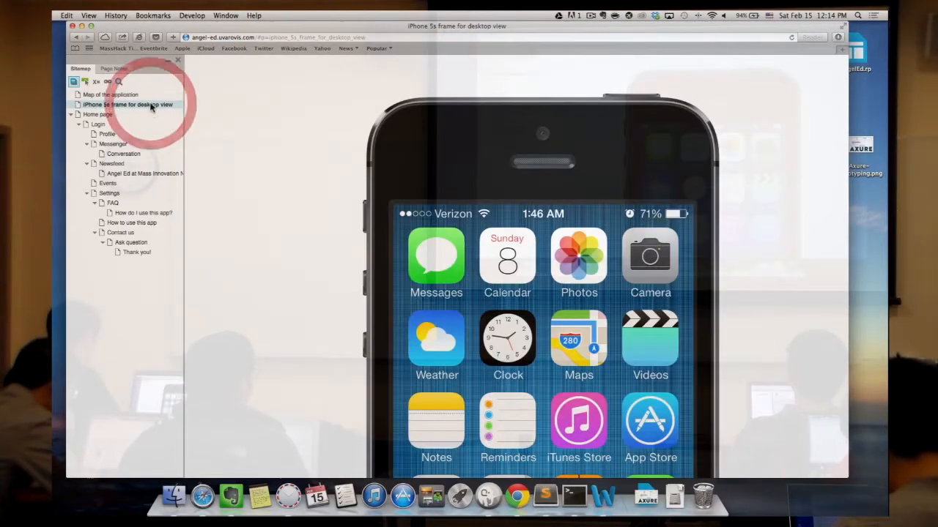
pyautogui.click(726, 217)
pyautogui.press('super+minus')
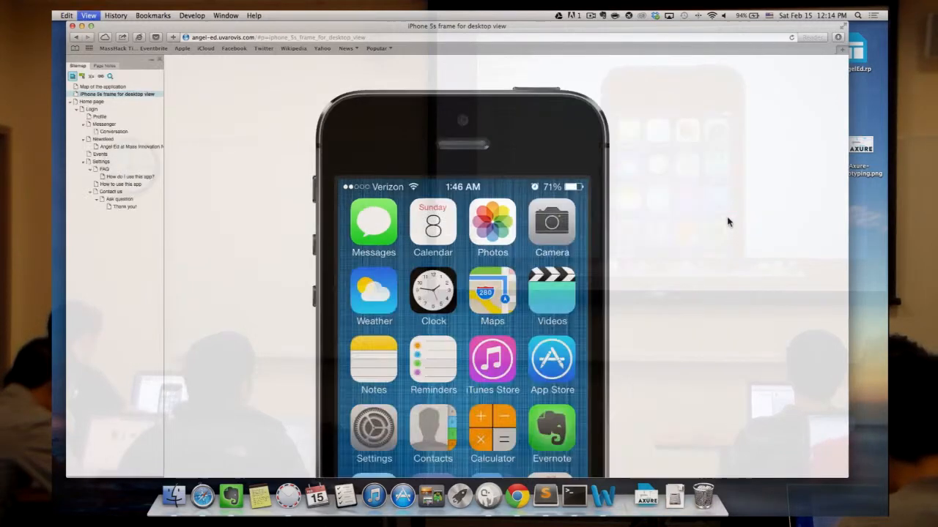
pyautogui.press('super+minus')
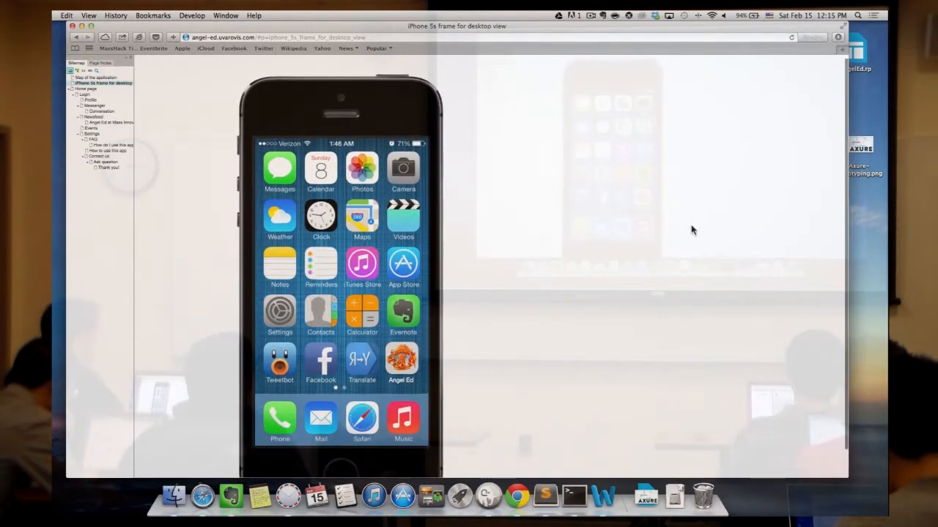
pyautogui.scroll(-1, 691, 231)
pyautogui.scroll(-1, 692, 230)
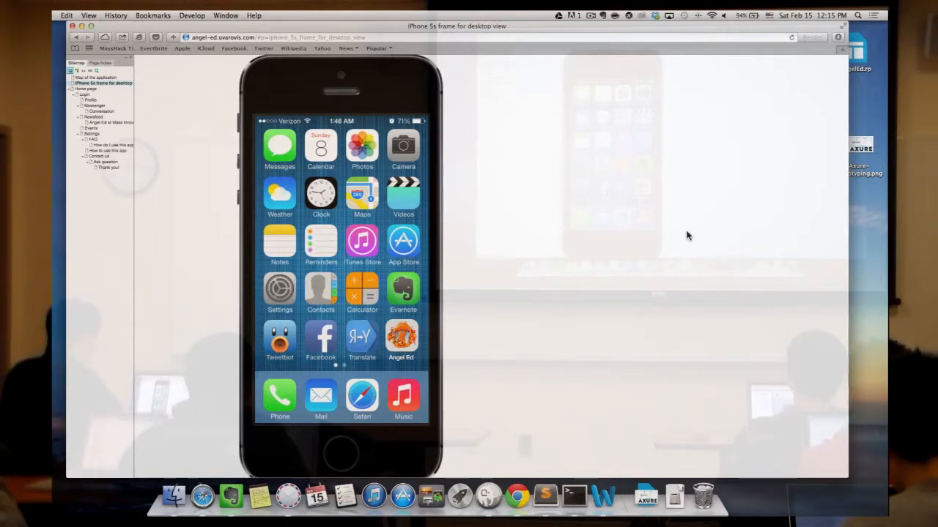
# - Launch the Angel Ed app, log in, and open My profile from the side menu
pyautogui.click(411, 338)
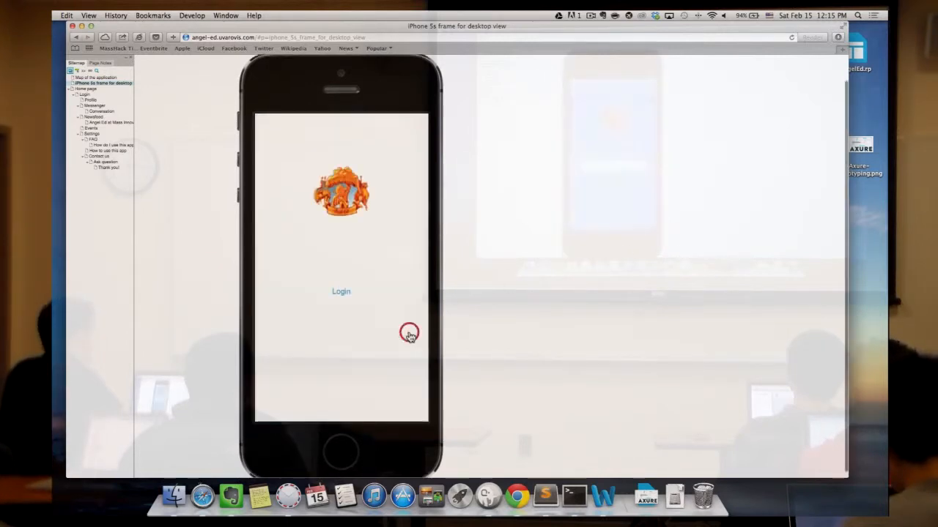
pyautogui.click(364, 291)
pyautogui.click(363, 291)
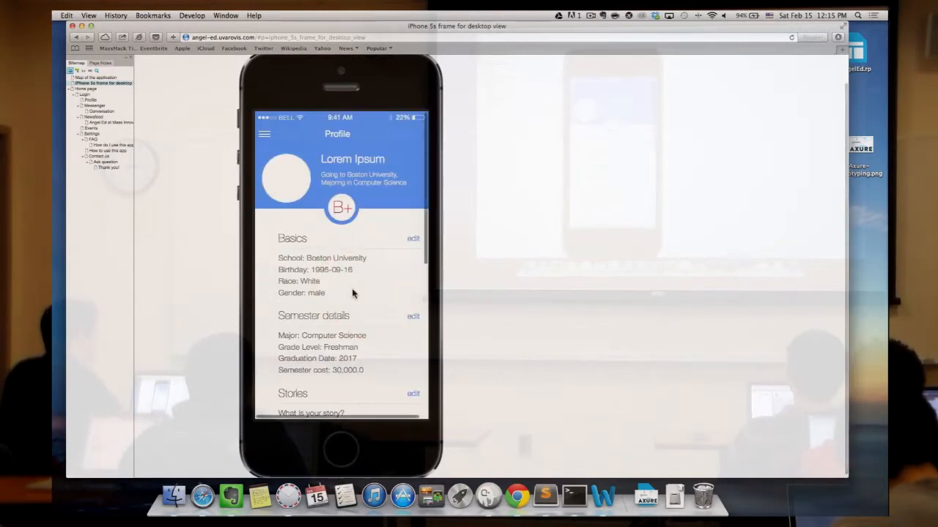
pyautogui.click(264, 136)
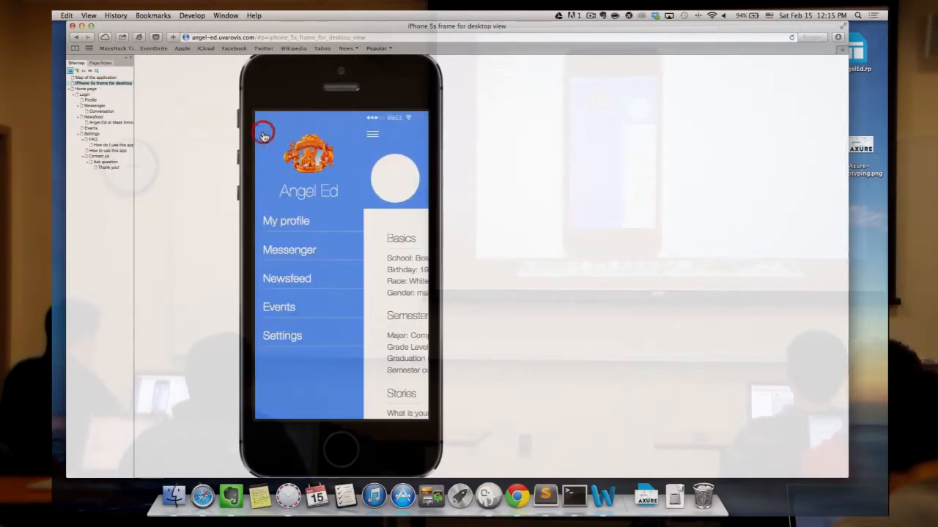
pyautogui.click(299, 223)
pyautogui.scroll(-2, 301, 225)
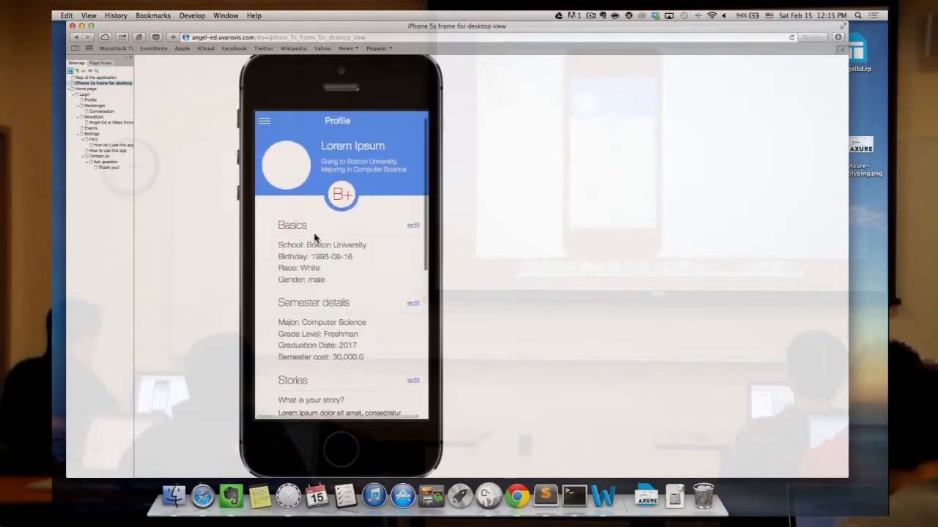
# - Open Messenger, view the first Lorem Ipsum conversation, and go back to the list
pyautogui.click(265, 157)
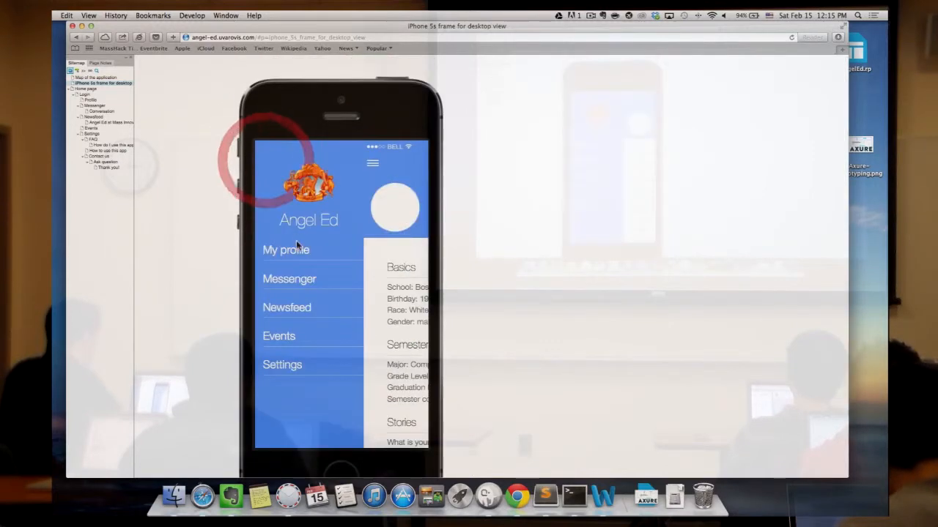
pyautogui.click(314, 278)
pyautogui.scroll(-2, 316, 268)
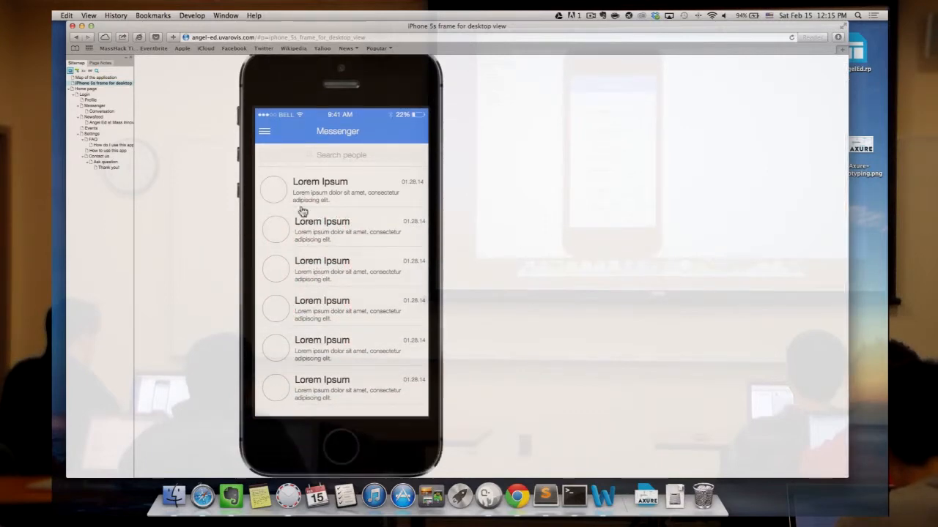
pyautogui.click(328, 192)
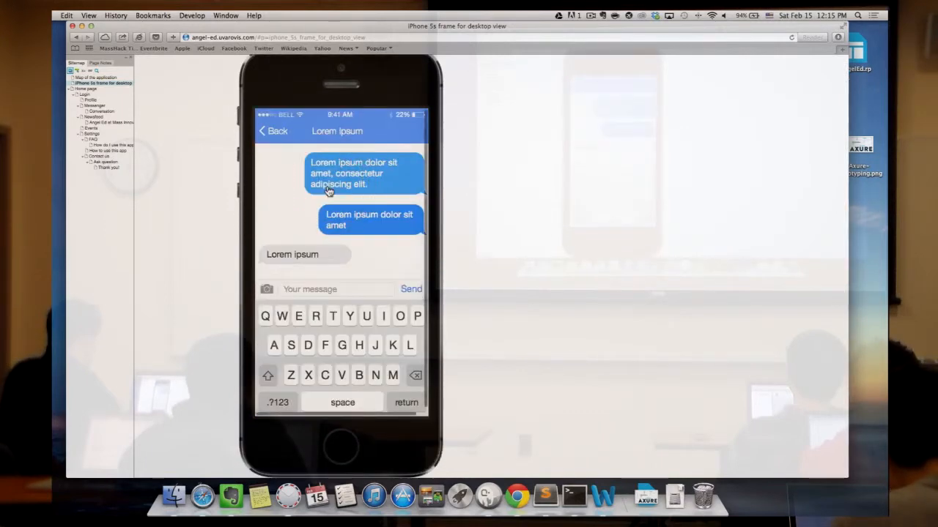
pyautogui.click(285, 140)
# - Go to Newsfeed, open an article, and return to the Newsfeed list
pyautogui.click(265, 131)
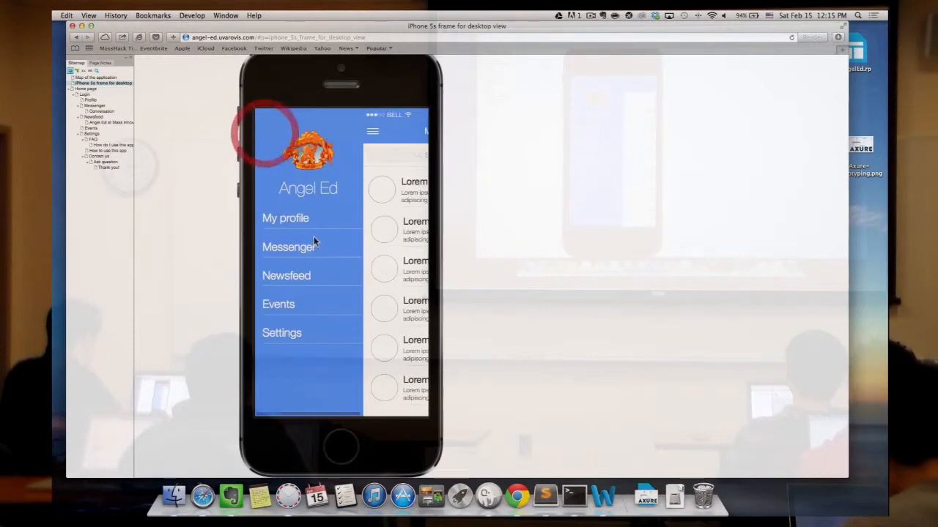
pyautogui.click(308, 277)
pyautogui.click(310, 220)
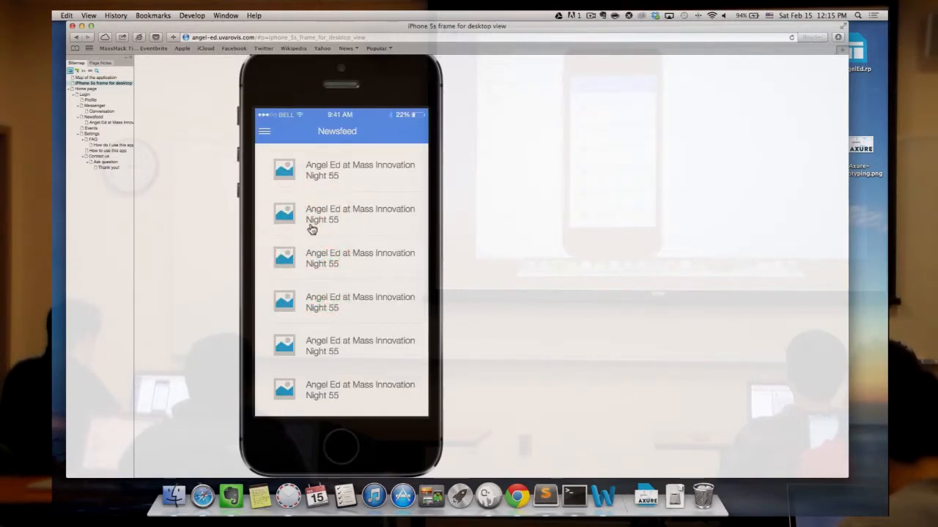
pyautogui.click(336, 212)
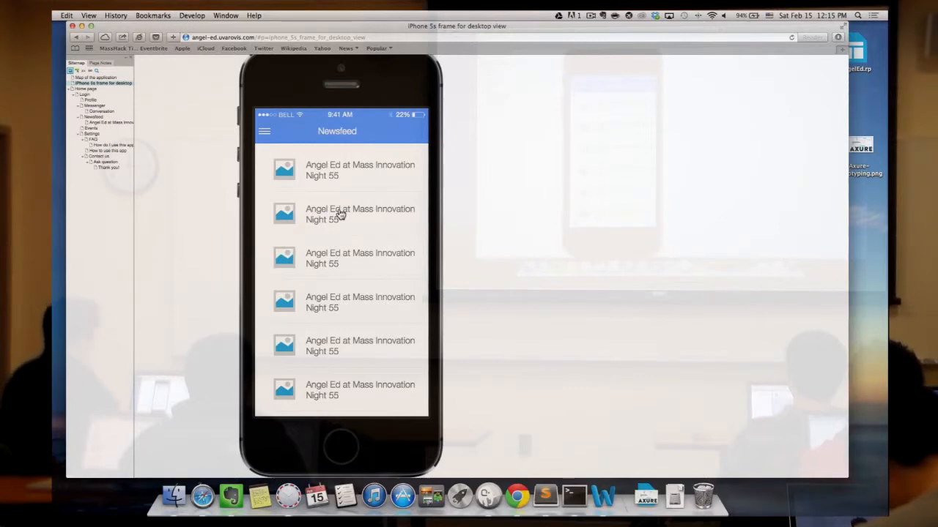
pyautogui.click(340, 214)
pyautogui.scroll(-5, 340, 278)
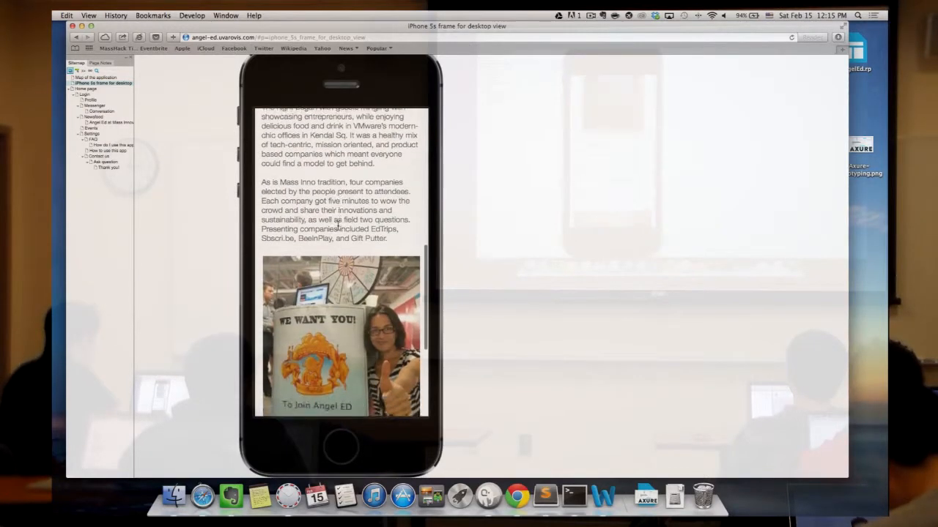
pyautogui.scroll(8, 294, 131)
pyautogui.click(271, 164)
# - Open Settings, view a question in the FAQ, and navigate back to Settings
pyautogui.click(266, 163)
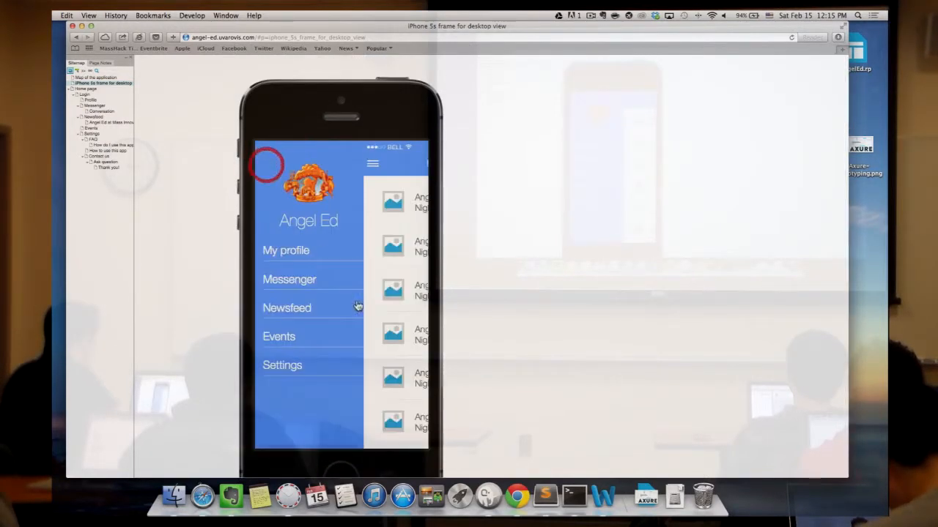
pyautogui.click(319, 365)
pyautogui.click(348, 265)
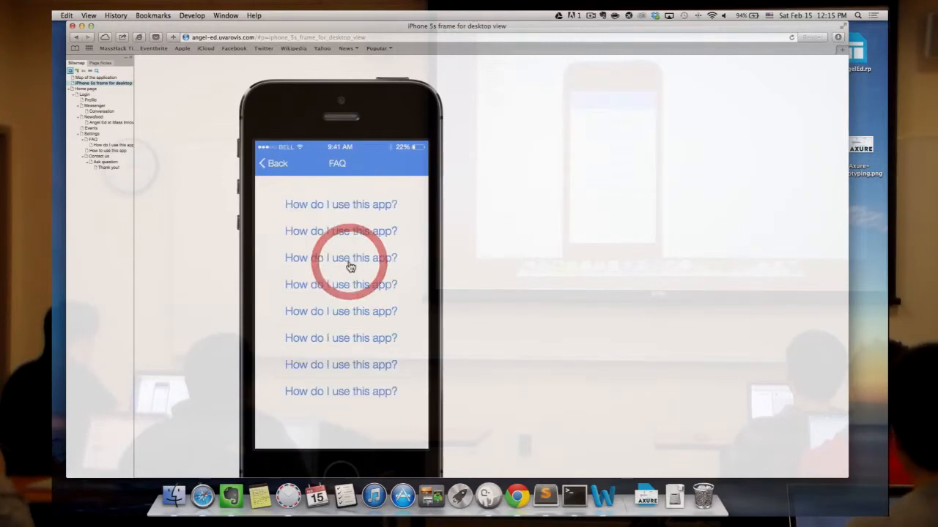
pyautogui.click(349, 265)
pyautogui.click(276, 164)
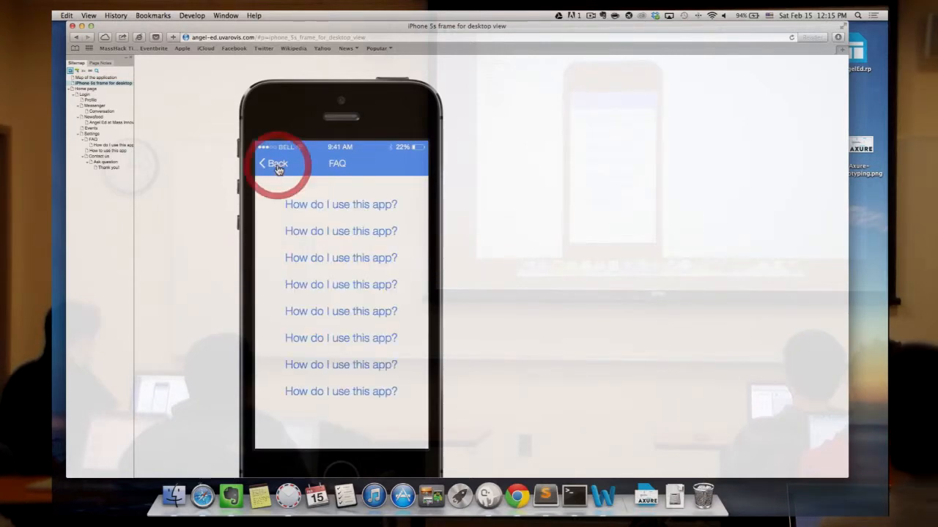
pyautogui.click(279, 168)
# - View the Contact us page, return to Settings, and reopen the side menu
pyautogui.click(330, 332)
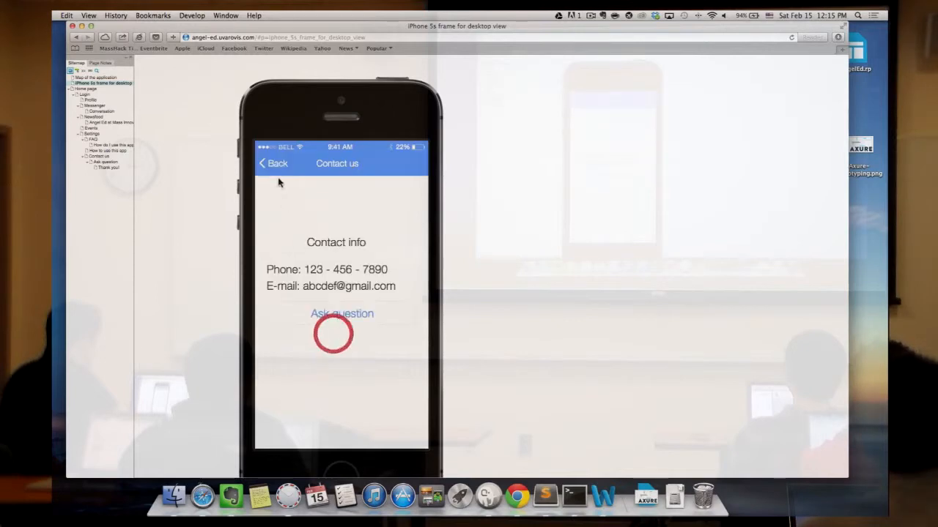
pyautogui.click(273, 162)
pyautogui.click(269, 165)
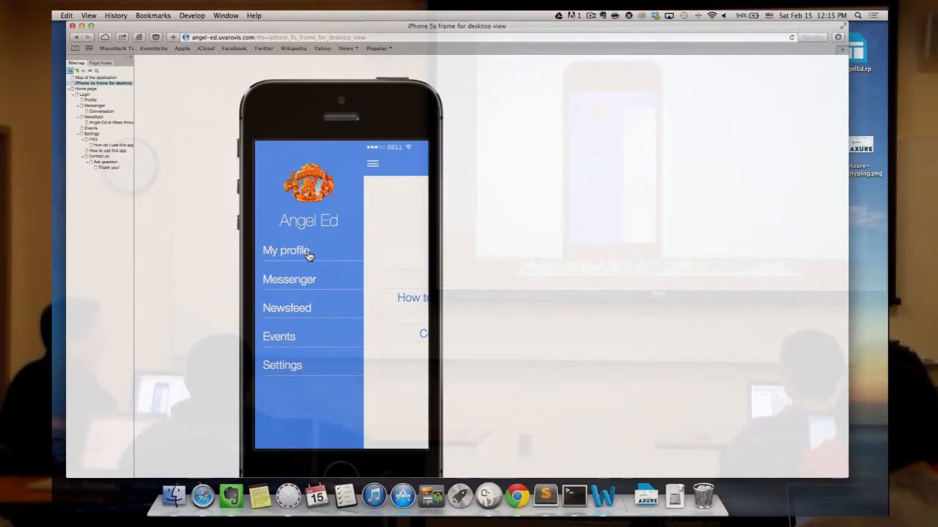
pyautogui.scroll(-2, 361, 189)
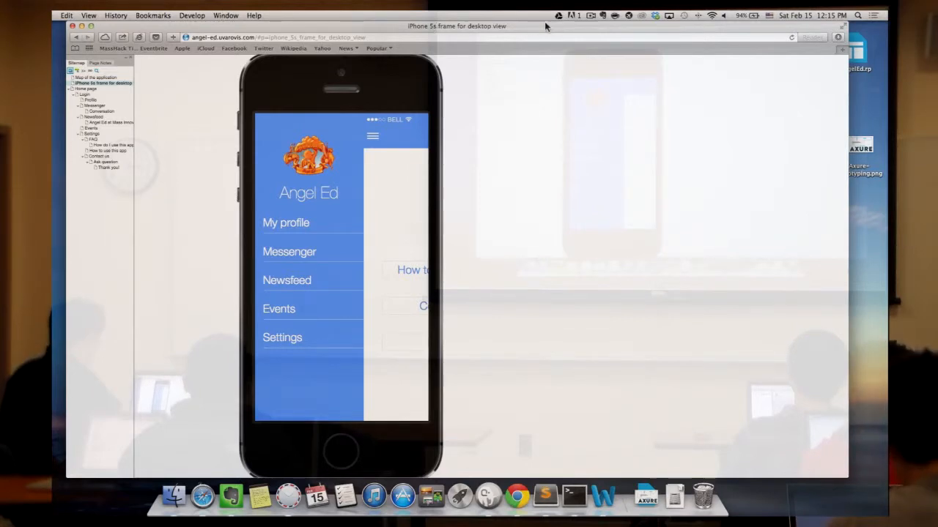
# - Close the Safari window, launch Axure RP Pro 7.0 via Spotlight, and create a new RP document
pyautogui.press('super+w')
pyautogui.press('super+space')
pyautogui.write('screaxure')
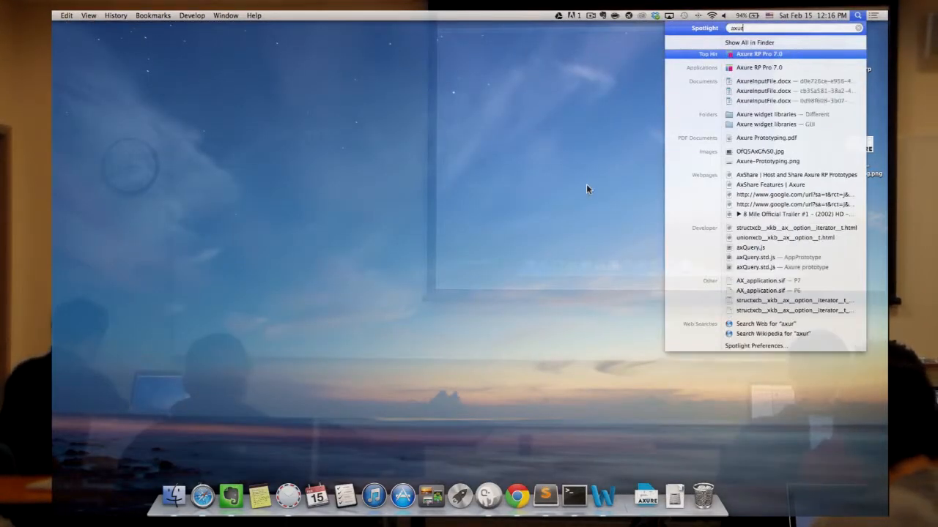
pyautogui.press('Return')
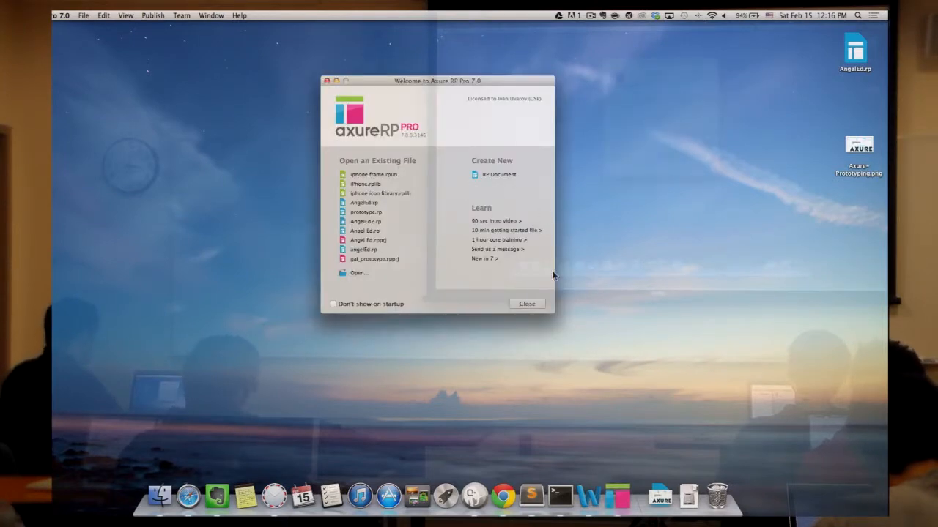
pyautogui.click(500, 175)
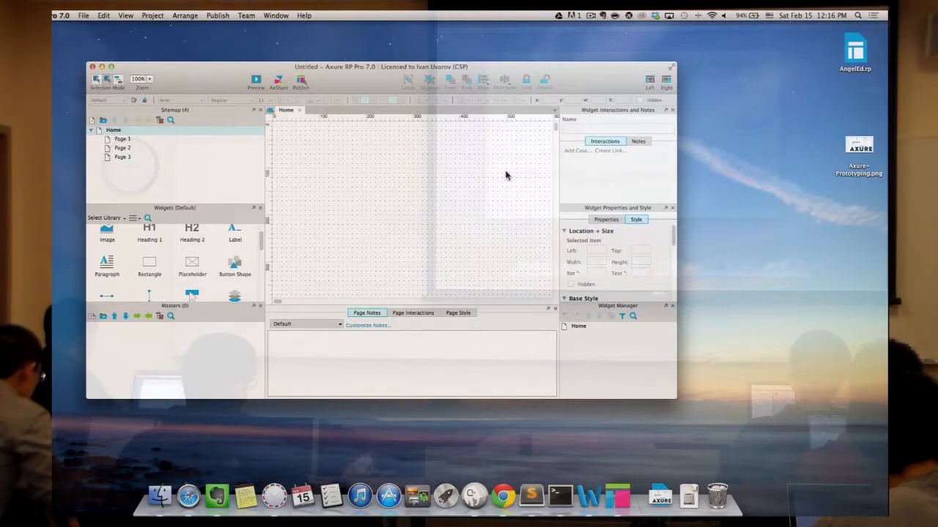
# - Maximize the Axure window and drag dividers to resize the Widgets, Masters and right-hand panels
pyautogui.click(112, 66)
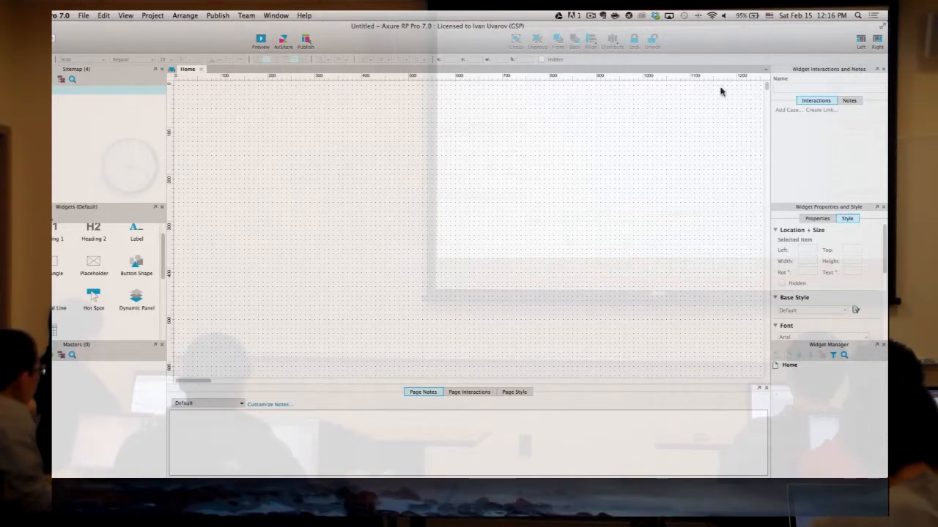
pyautogui.click(13, 26)
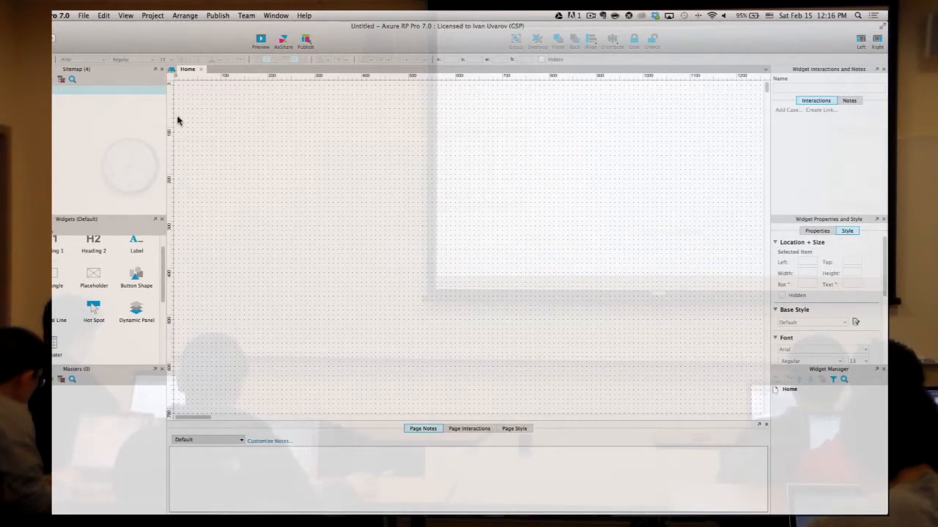
pyautogui.moveTo(765, 132); pyautogui.dragTo(786, 132)
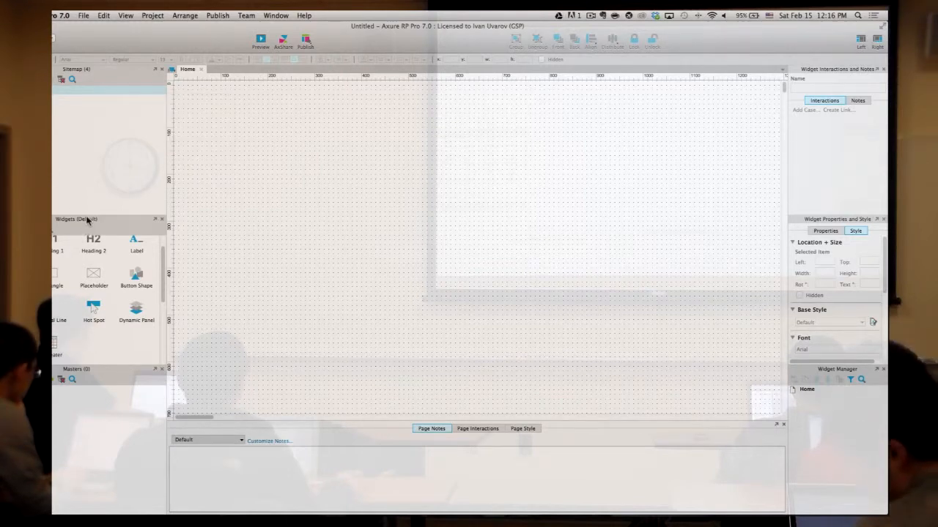
pyautogui.moveTo(87, 219); pyautogui.dragTo(89, 204)
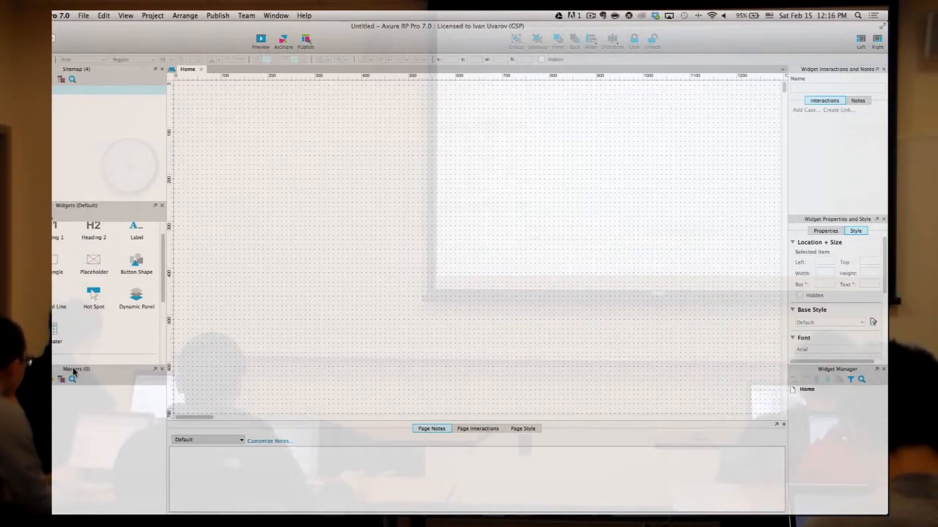
pyautogui.moveTo(77, 368); pyautogui.dragTo(71, 371)
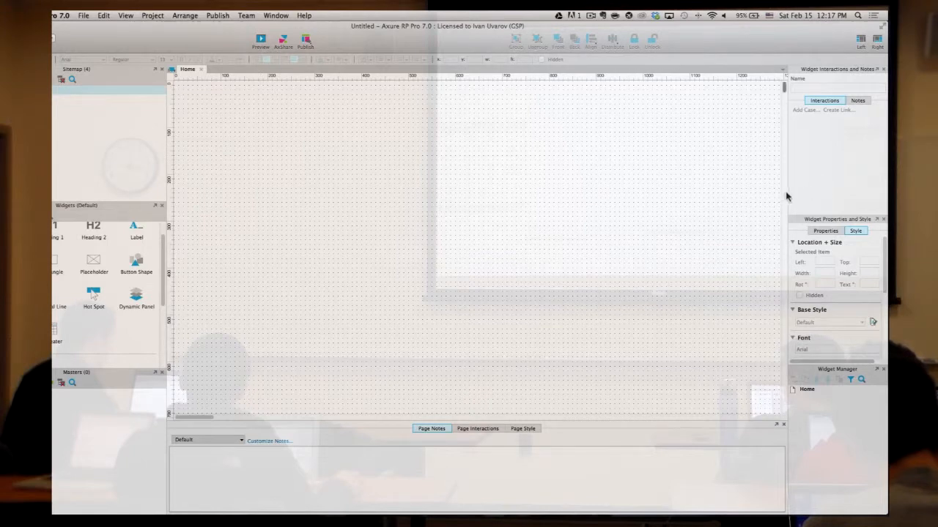
pyautogui.moveTo(737, 196); pyautogui.dragTo(693, 197)
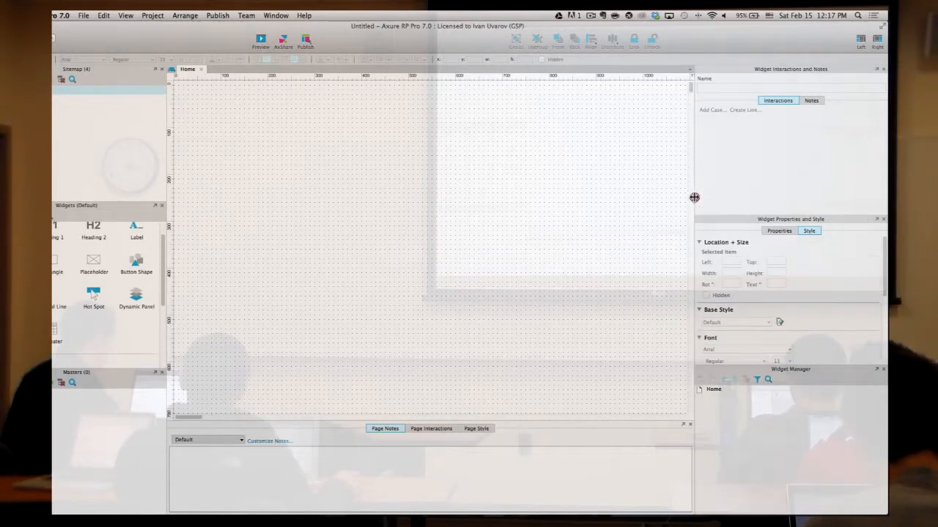
# - Check the Notes and Interactions views, then drag the Widget Properties divider up to enlarge it
pyautogui.click(811, 102)
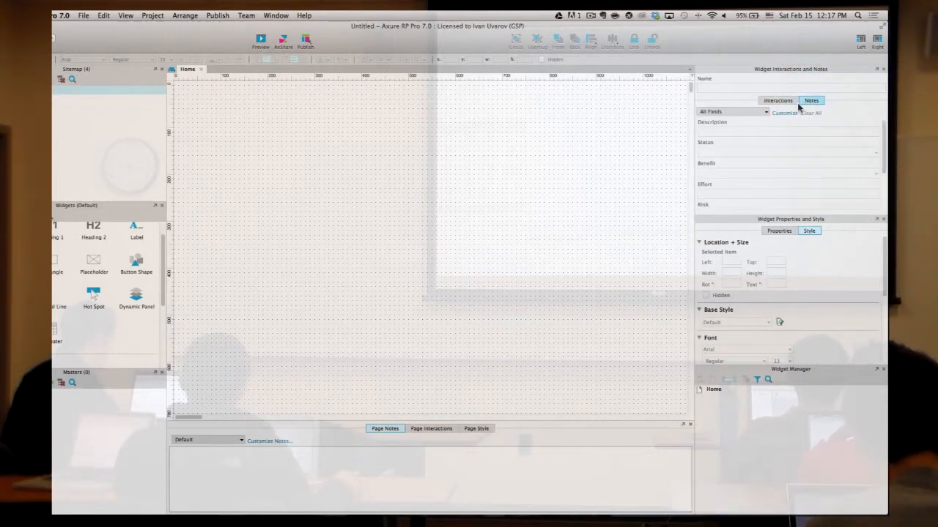
pyautogui.click(795, 104)
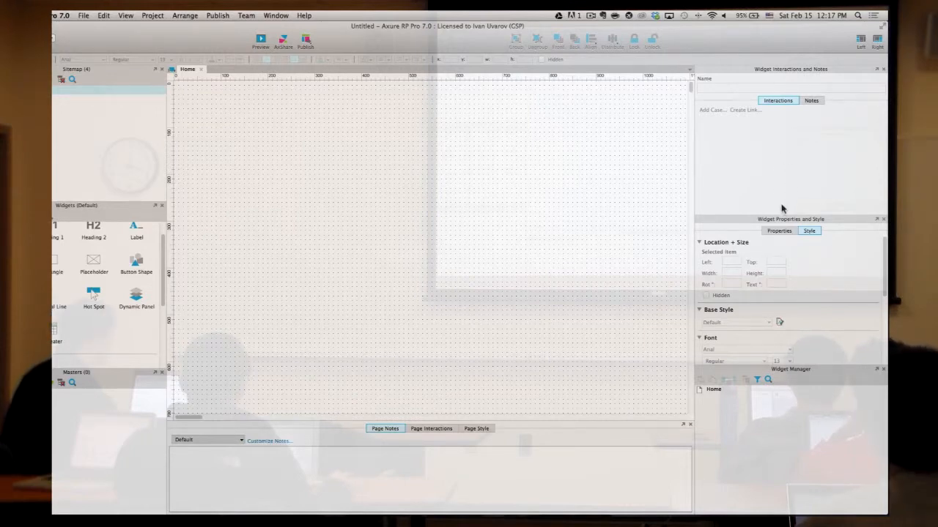
pyautogui.moveTo(775, 216); pyautogui.dragTo(779, 172)
pyautogui.scroll(-3, 809, 264)
pyautogui.scroll(3, 811, 251)
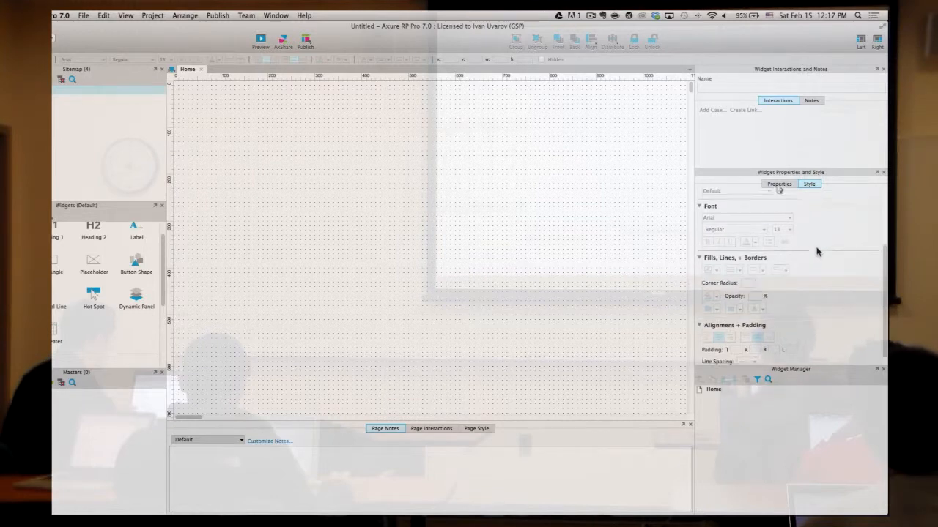
pyautogui.scroll(-3, 810, 257)
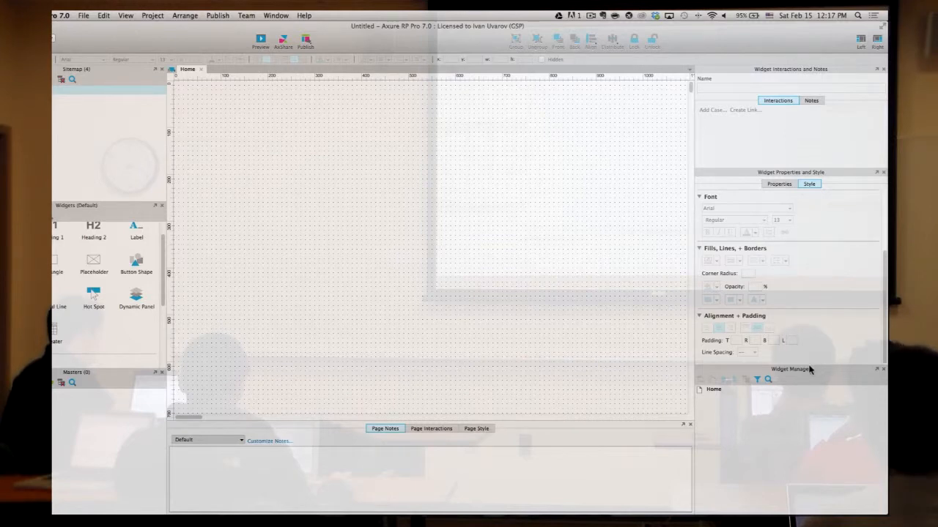
pyautogui.moveTo(807, 367); pyautogui.dragTo(805, 362)
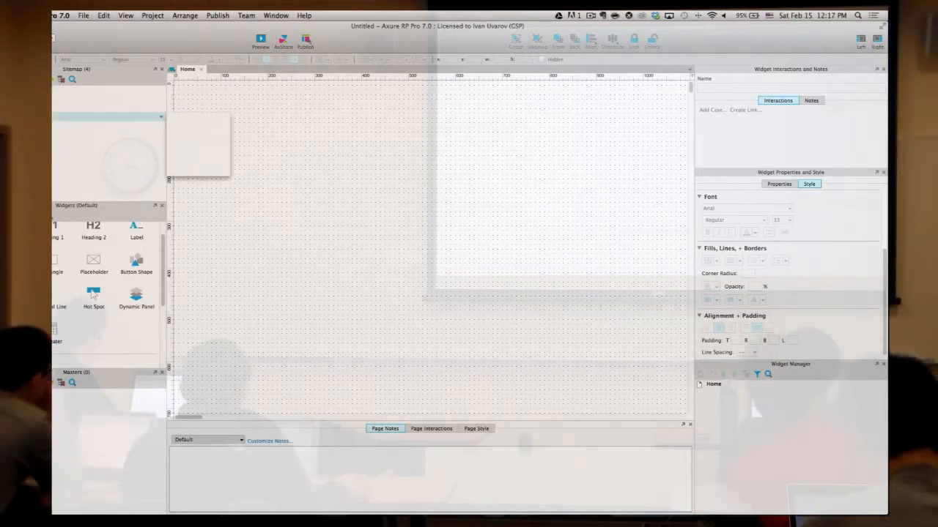
# - Delete a sitemap page, then open Page 1 and Page 2, ending on Page 1
pyautogui.rightClick(55, 118)
pyautogui.click(56, 140)
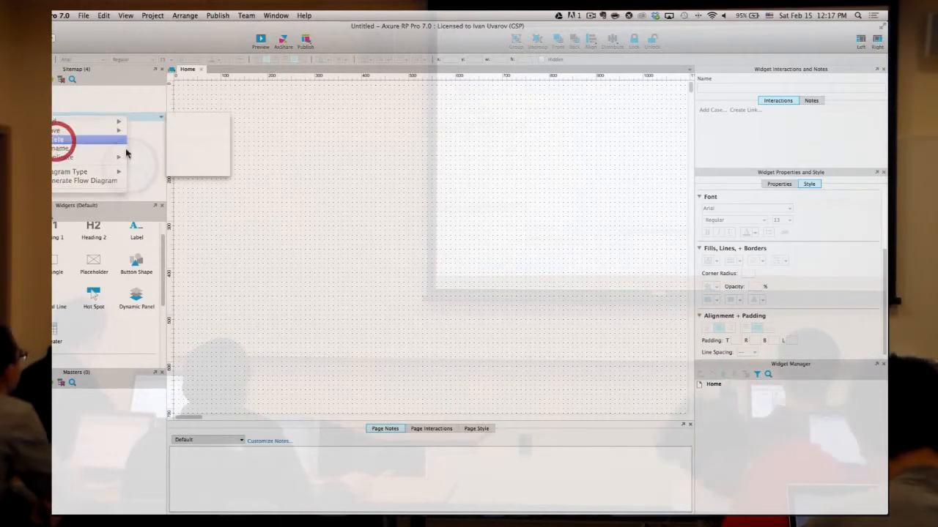
pyautogui.doubleClick(52, 97)
pyautogui.doubleClick(44, 109)
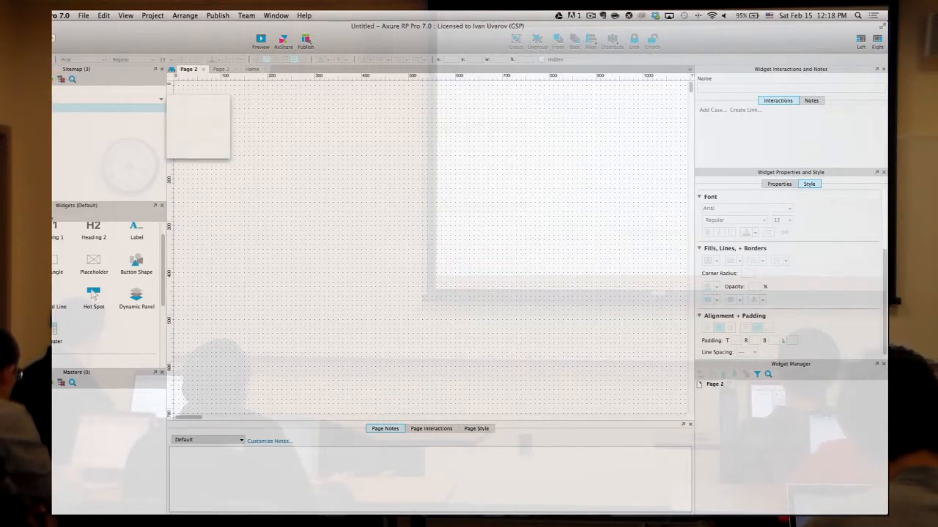
pyautogui.doubleClick(44, 99)
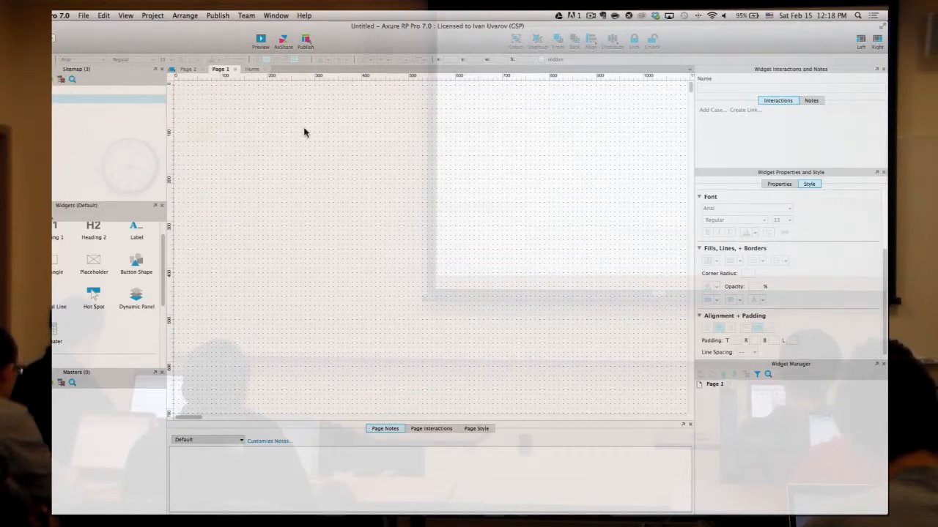
pyautogui.scroll(2, 94, 247)
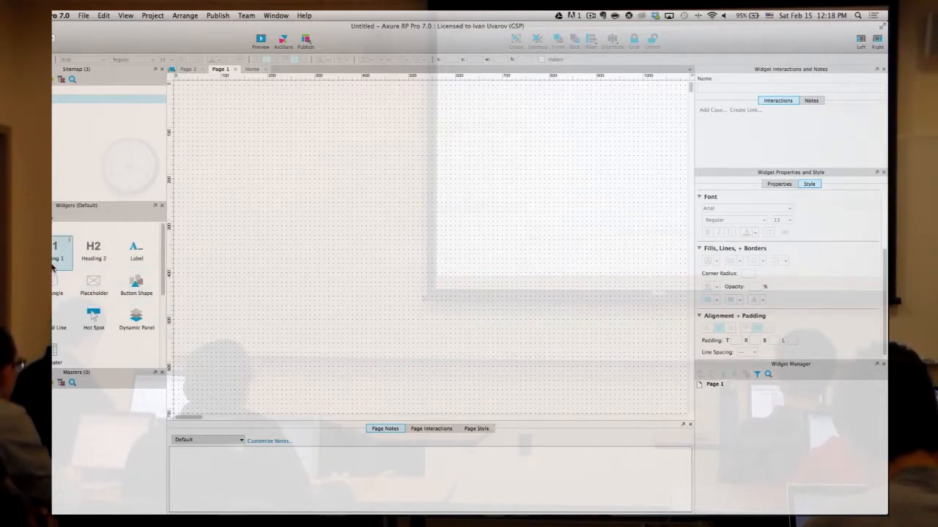
# - Place a Heading 1 on Page 1 reading 'This is page 1'
pyautogui.moveTo(60, 249); pyautogui.dragTo(212, 136)
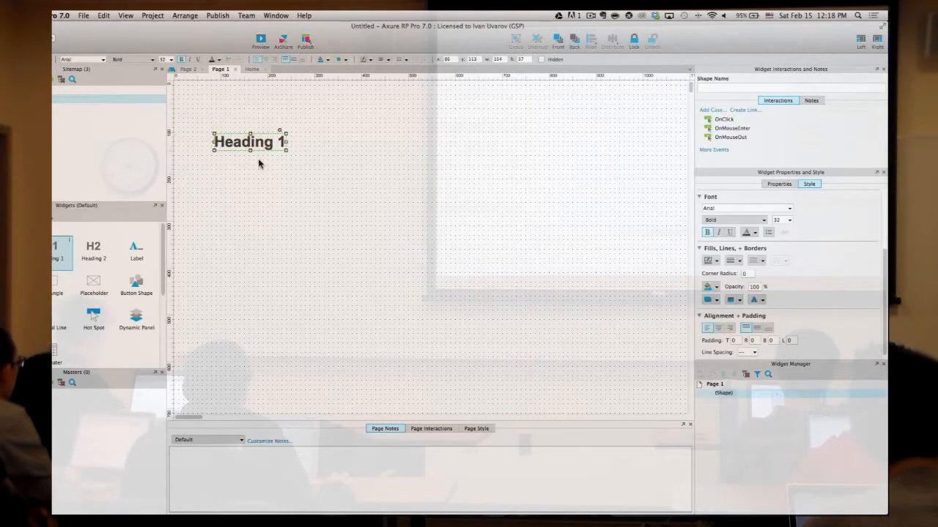
pyautogui.write('thi')
pyautogui.press('BackSpace')
pyautogui.press('BackSpace')
pyautogui.press('BackSpace')
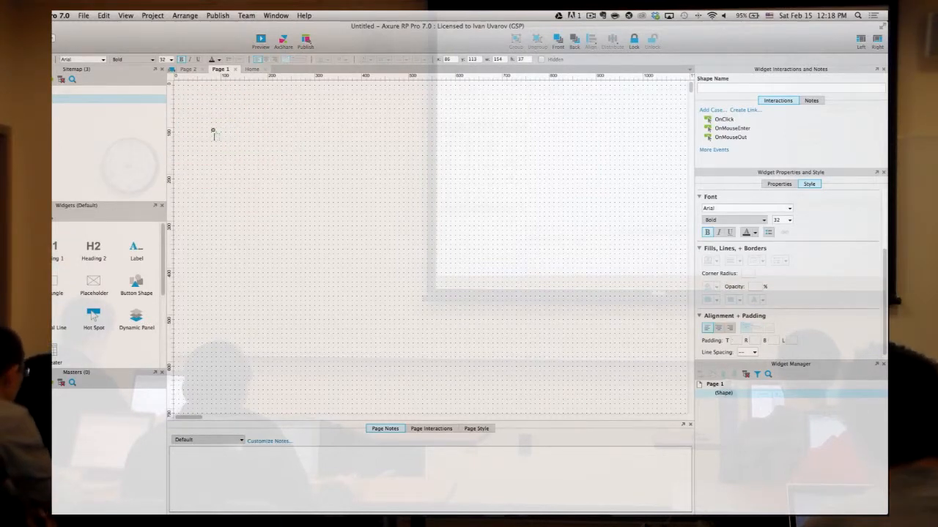
pyautogui.write('This is page')
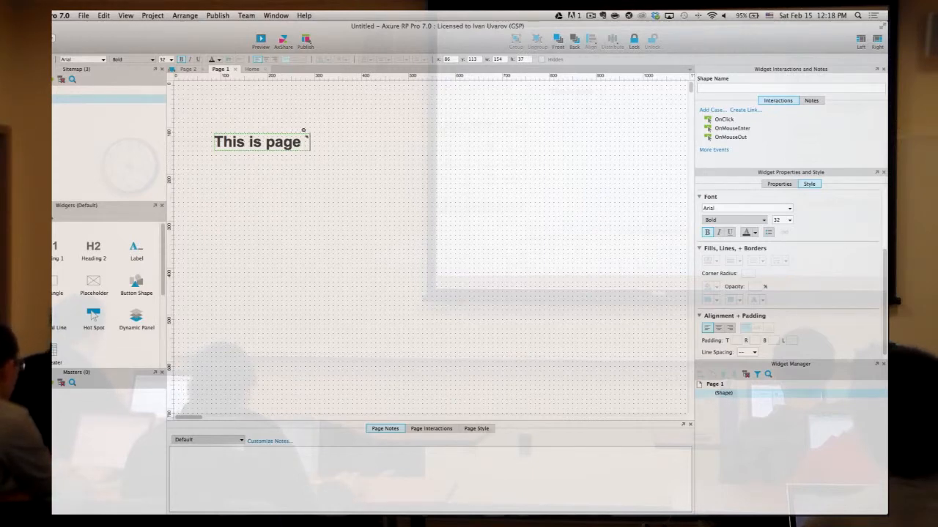
pyautogui.write(' 1')
pyautogui.click(293, 200)
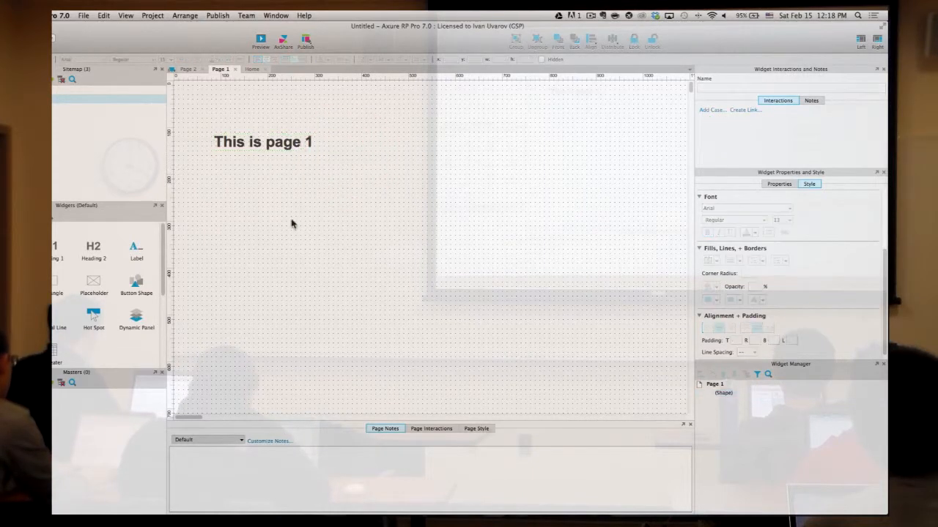
# - Drag a 198×99 Rectangle widget onto the canvas below the heading
pyautogui.scroll(-3, 150, 306)
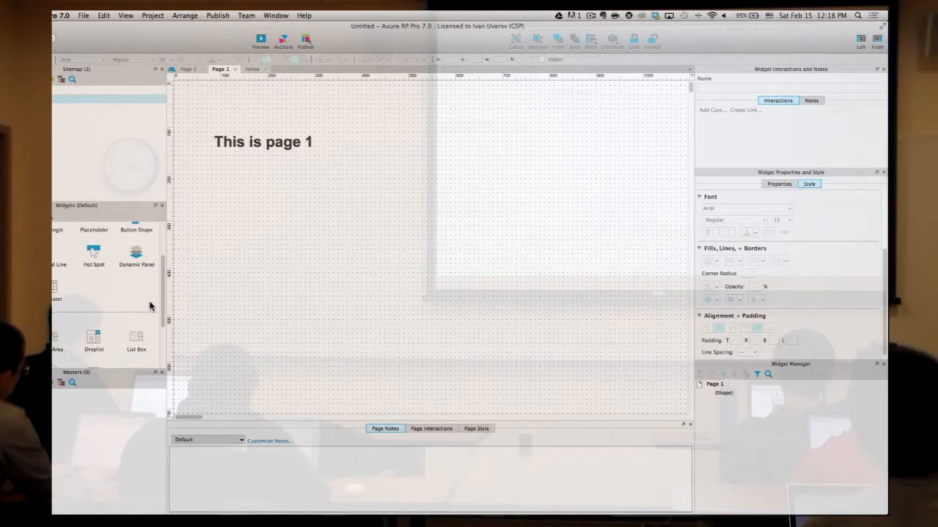
pyautogui.moveTo(163, 294); pyautogui.dragTo(159, 321)
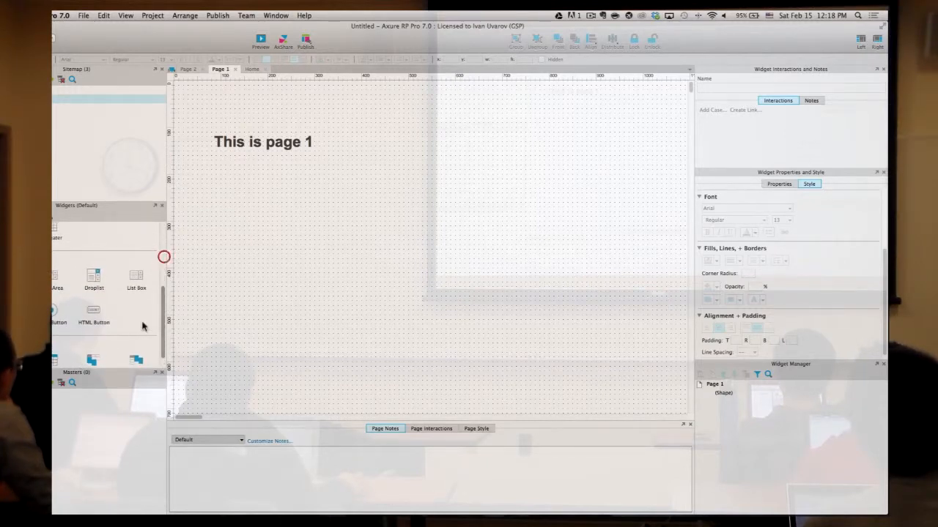
pyautogui.scroll(5, 95, 311)
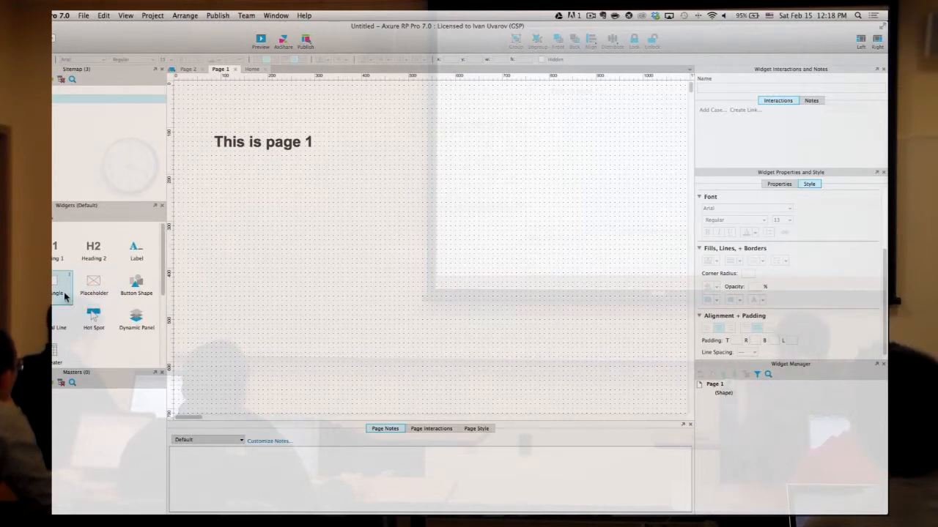
pyautogui.moveTo(59, 290); pyautogui.dragTo(217, 180)
# - Shrink the rectangle to 60 high and label it 'Go to page 2'
pyautogui.moveTo(310, 225); pyautogui.dragTo(312, 205)
pyautogui.scroll(-1, 311, 205)
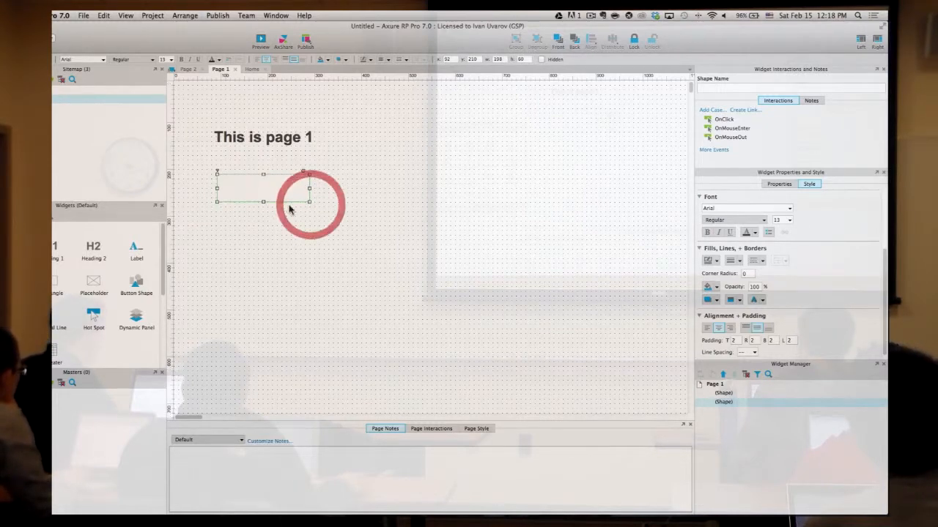
pyautogui.doubleClick(289, 189)
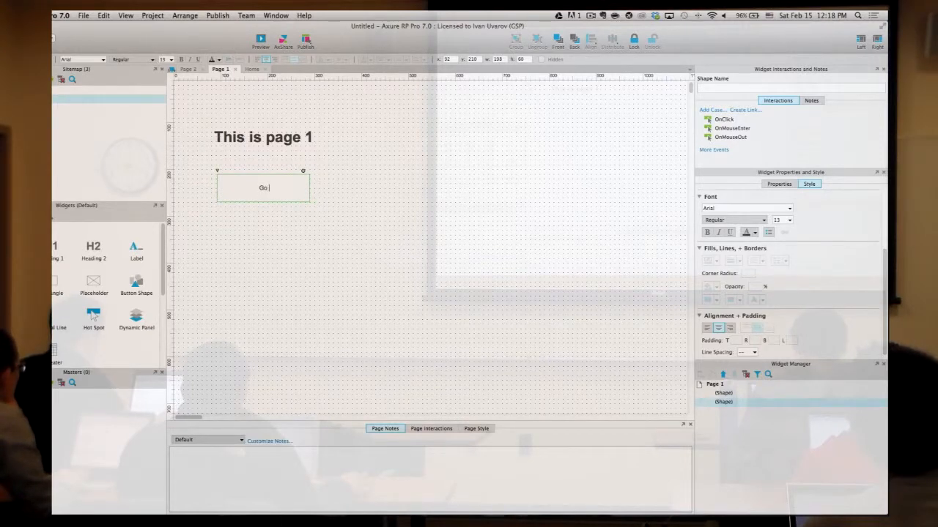
pyautogui.write('Go to page 2')
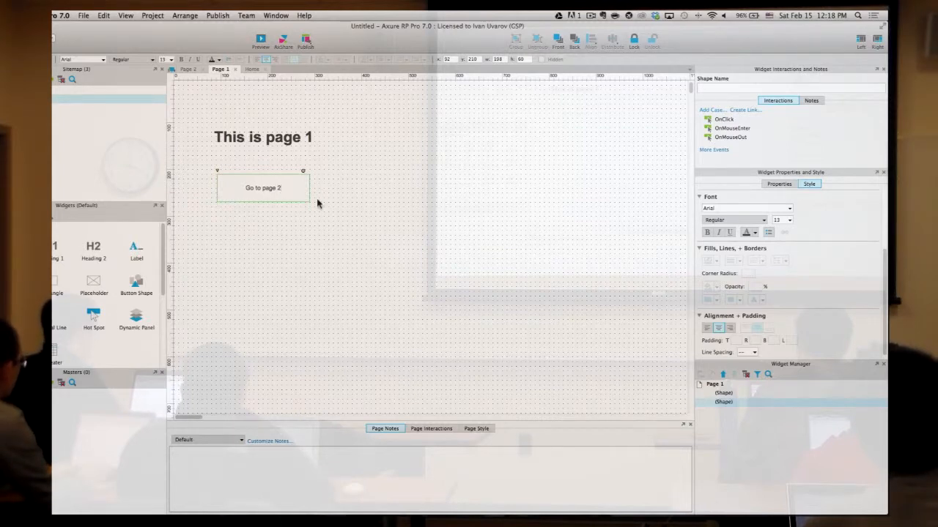
# - Make the 'Go to page 2' text 18-point and blue
pyautogui.moveTo(292, 188); pyautogui.dragTo(212, 188)
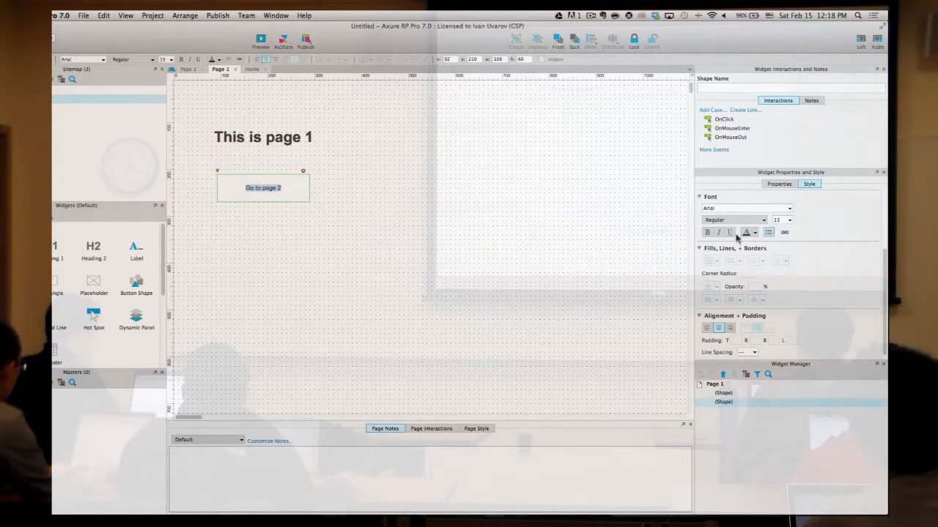
pyautogui.click(787, 218)
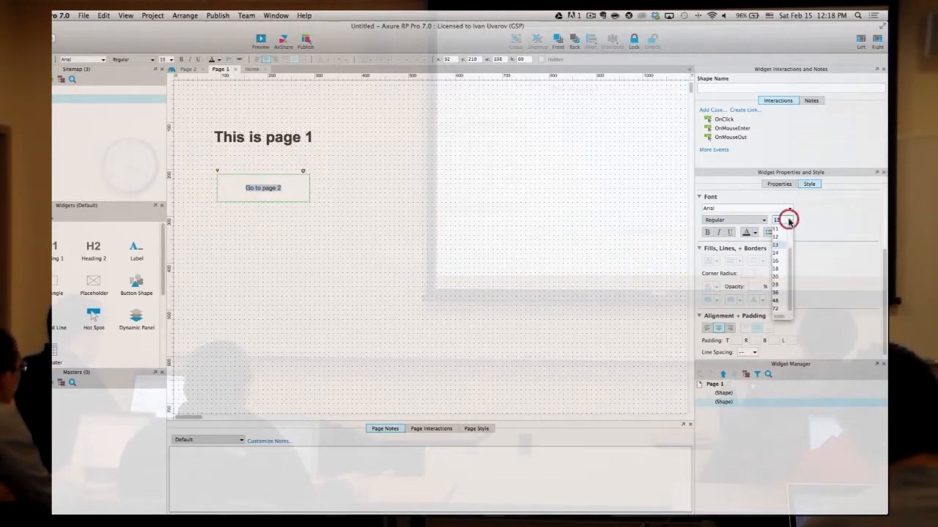
pyautogui.click(781, 271)
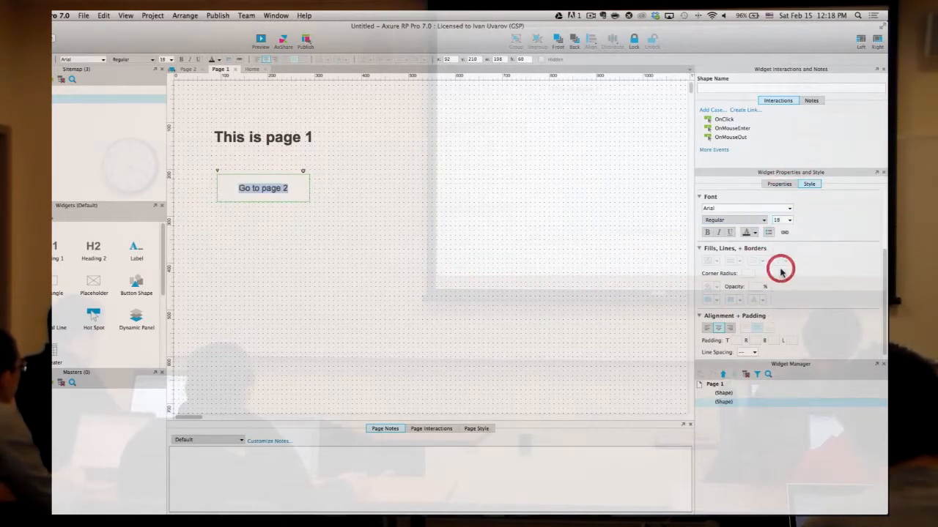
pyautogui.click(755, 233)
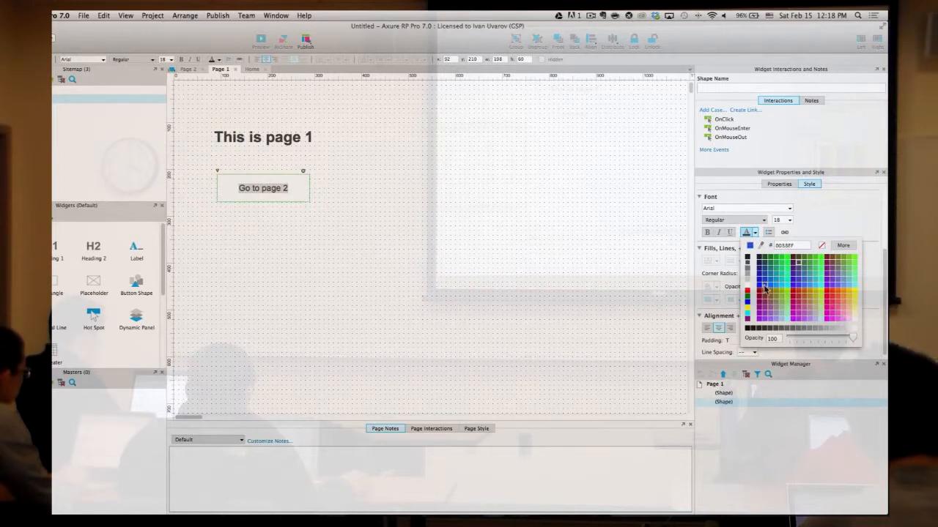
pyautogui.click(764, 289)
pyautogui.click(834, 240)
pyautogui.click(509, 221)
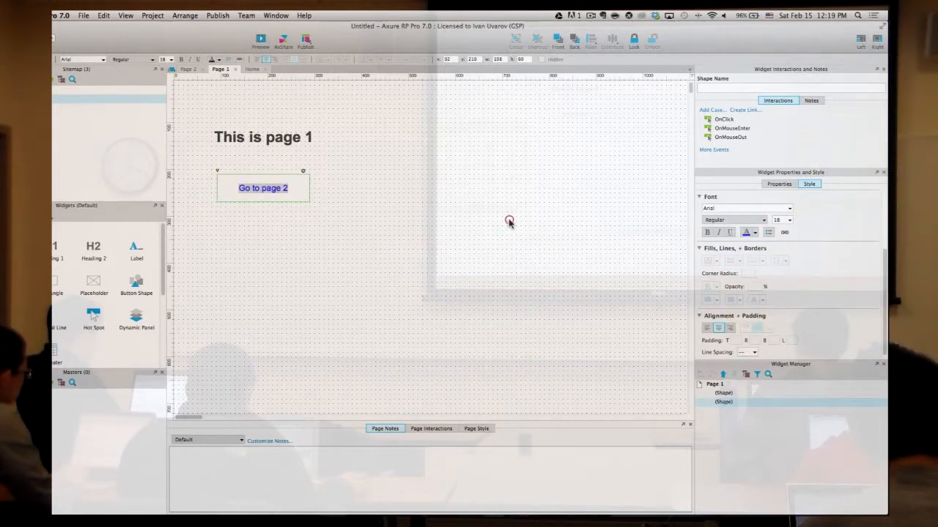
# - Marquee-select both the heading and the button
pyautogui.click(300, 183)
pyautogui.click(404, 220)
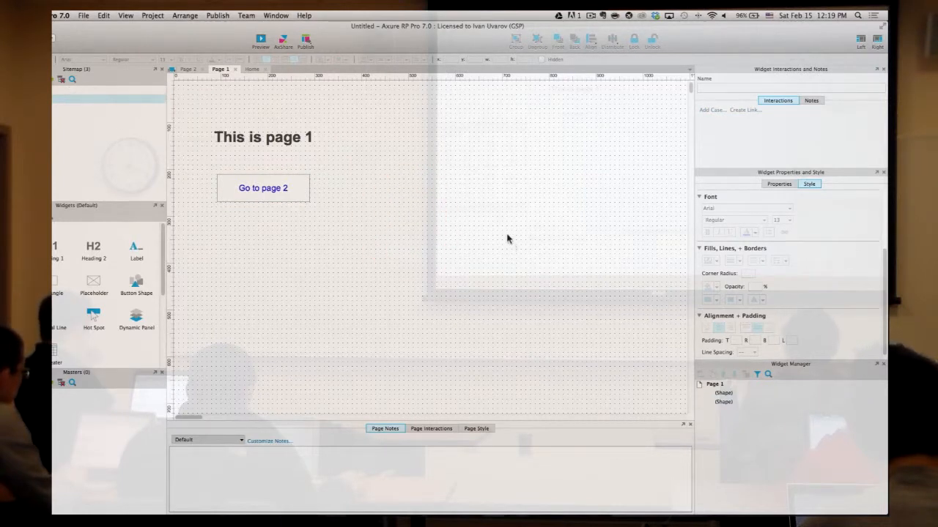
pyautogui.moveTo(483, 291); pyautogui.dragTo(194, 100)
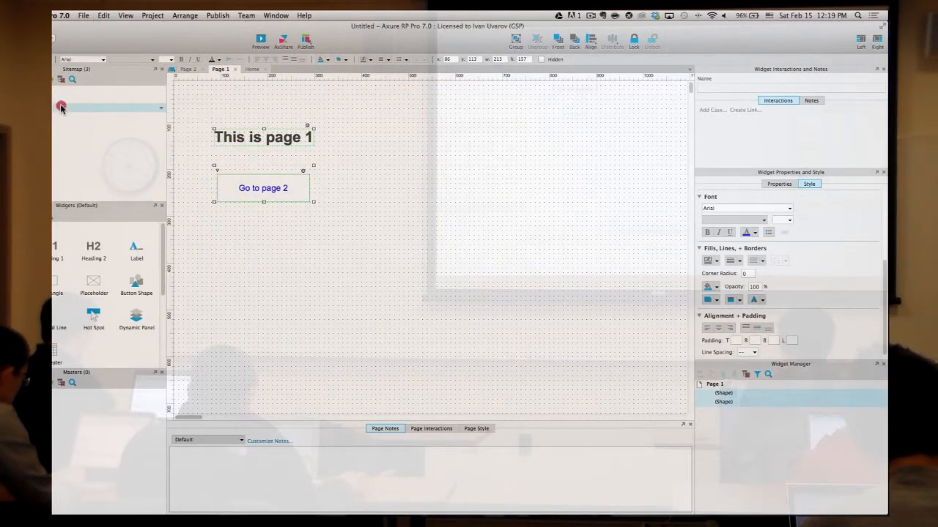
# - Paste the heading and button onto Page 2 and change the heading to 'This is page 2'
pyautogui.doubleClick(60, 107)
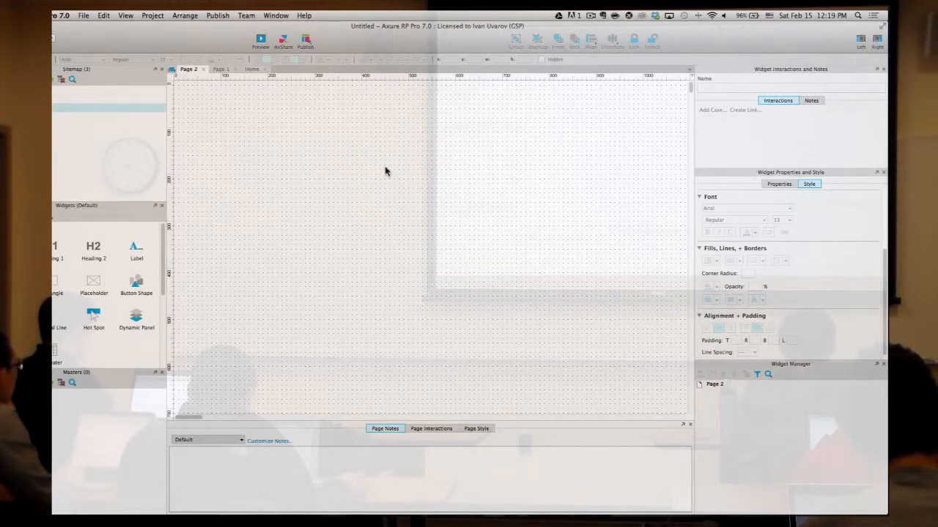
pyautogui.press('super+v')
pyautogui.click(472, 187)
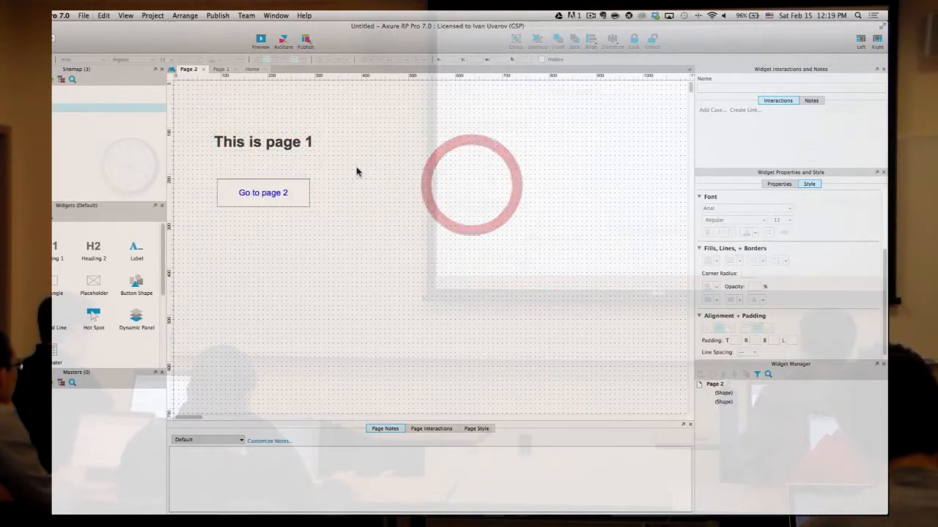
pyautogui.doubleClick(303, 142)
pyautogui.click(307, 142)
pyautogui.press('BackSpace')
pyautogui.write('2')
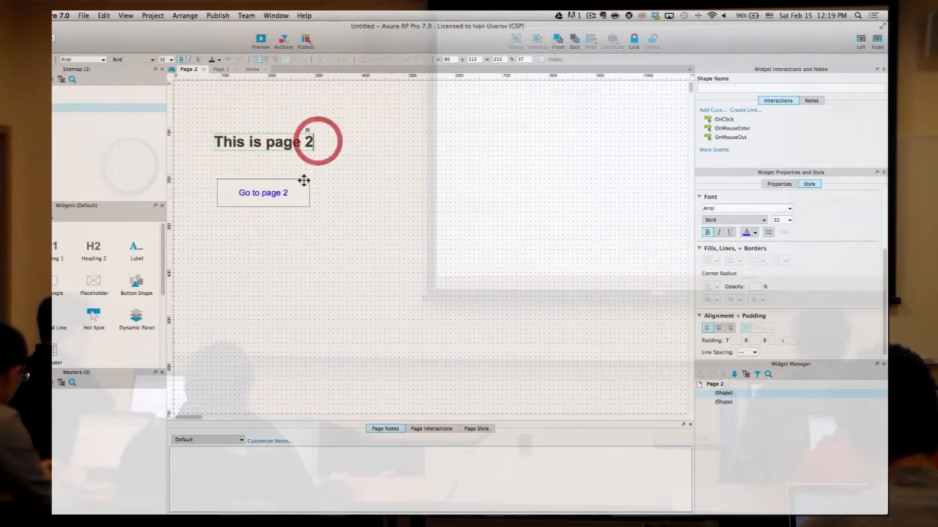
# - Relabel the copied button 'Go to page 1', then return to Page 1 and select its button
pyautogui.click(288, 192)
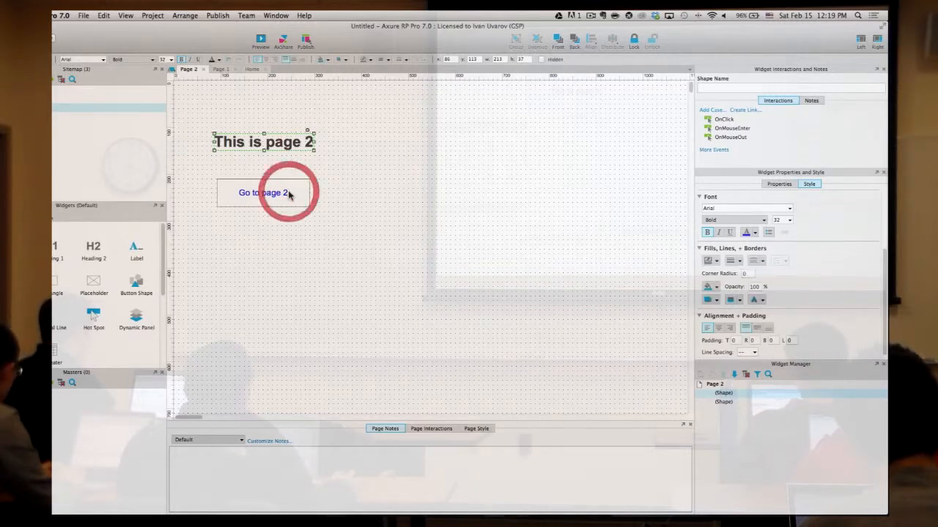
pyautogui.click(289, 193)
pyautogui.click(293, 192)
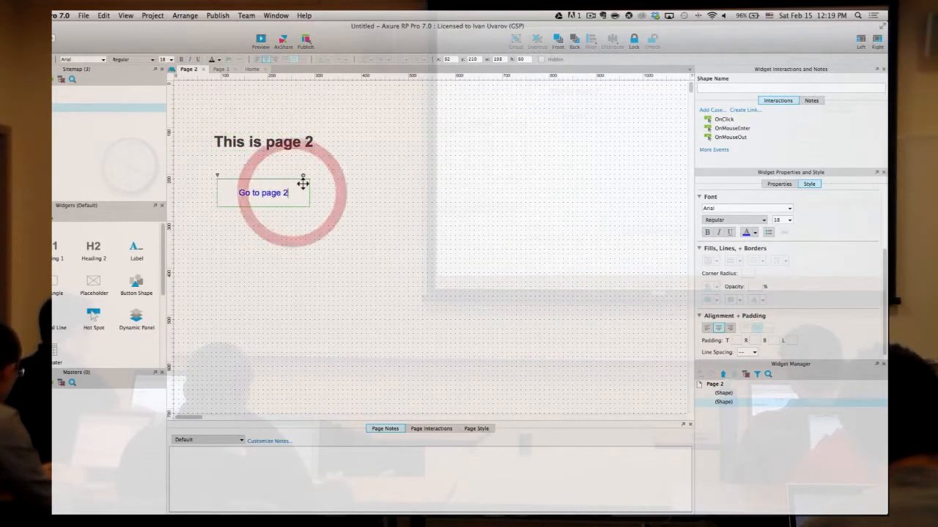
pyautogui.click(488, 153)
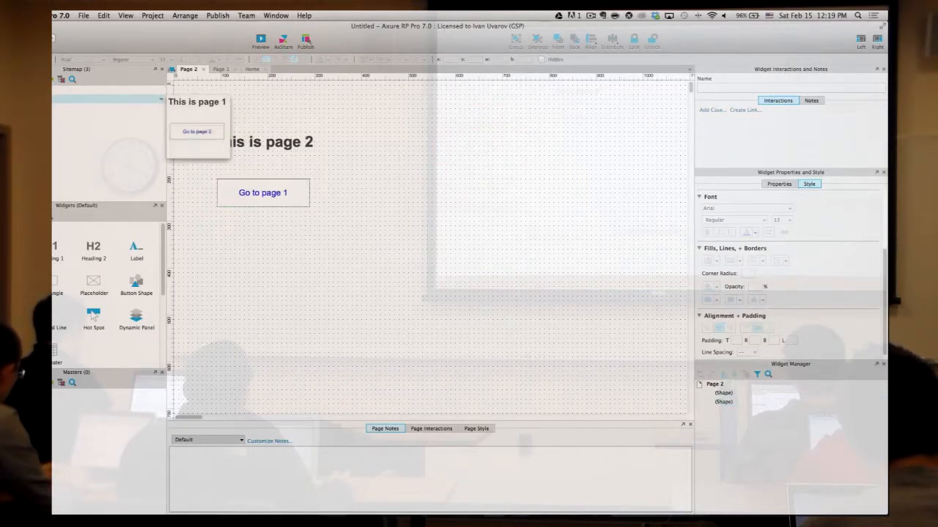
pyautogui.doubleClick(62, 98)
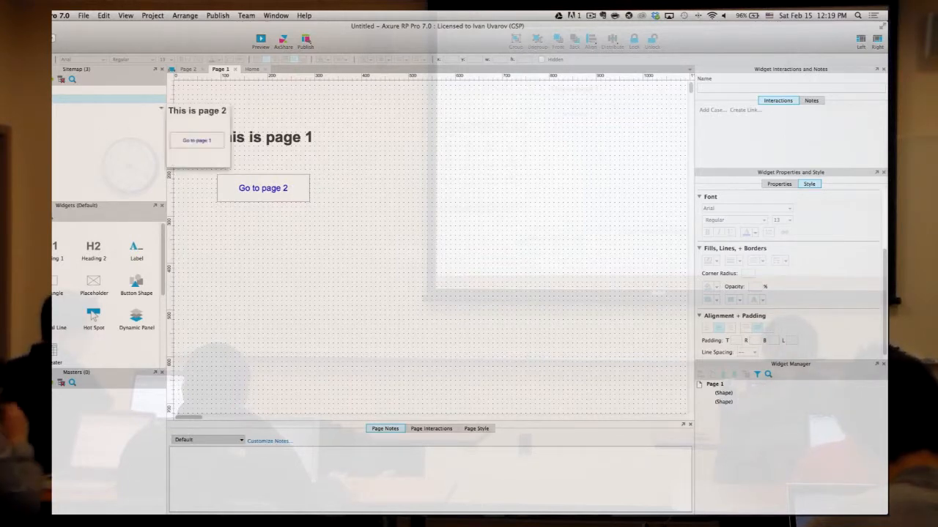
pyautogui.click(45, 98)
pyautogui.click(306, 180)
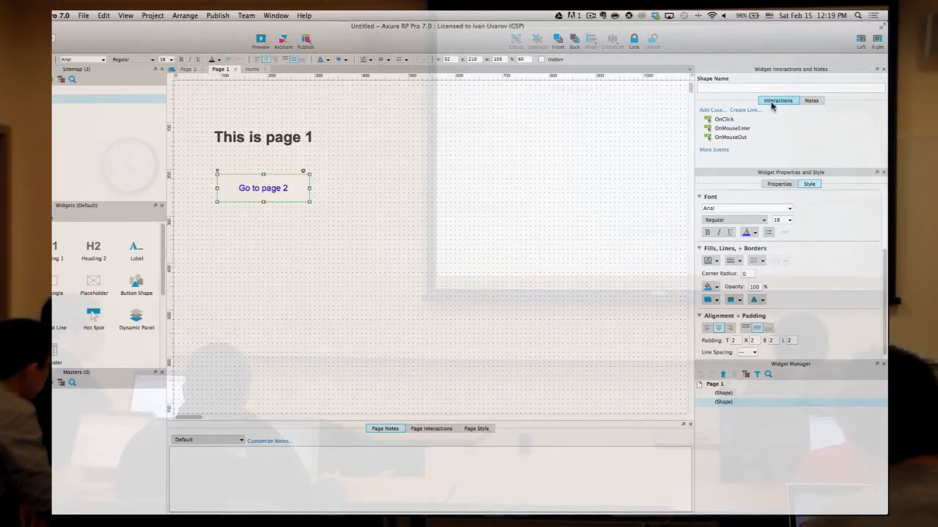
# - Add an OnClick case to Page 1's button opening Page 2 in the current window
pyautogui.doubleClick(725, 120)
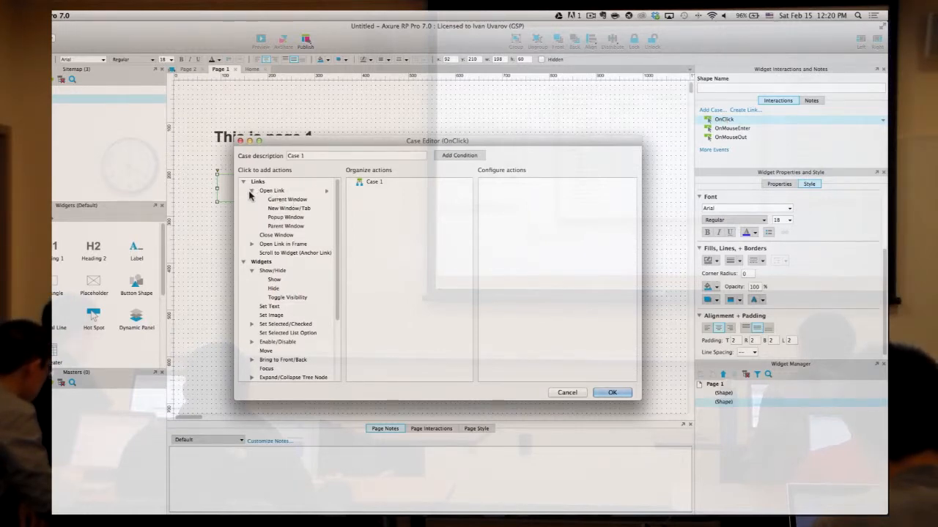
pyautogui.click(279, 200)
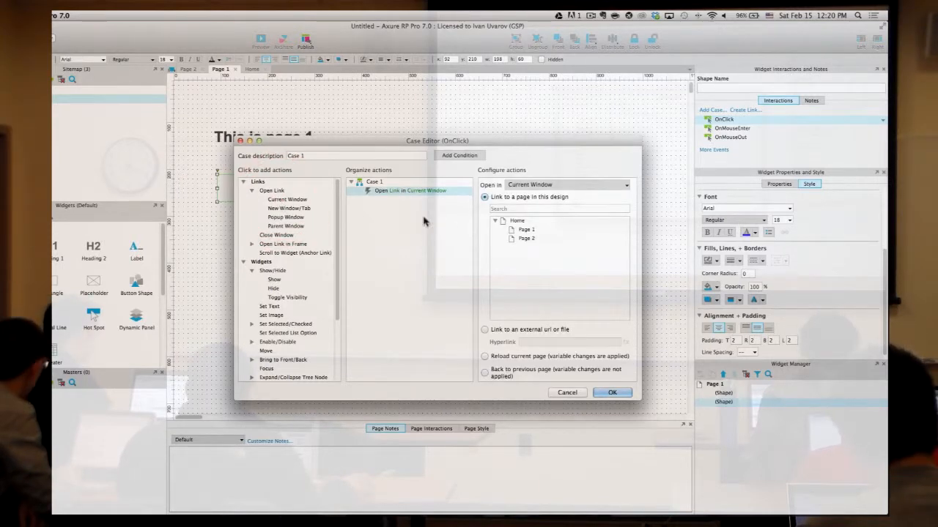
pyautogui.click(538, 240)
pyautogui.click(614, 393)
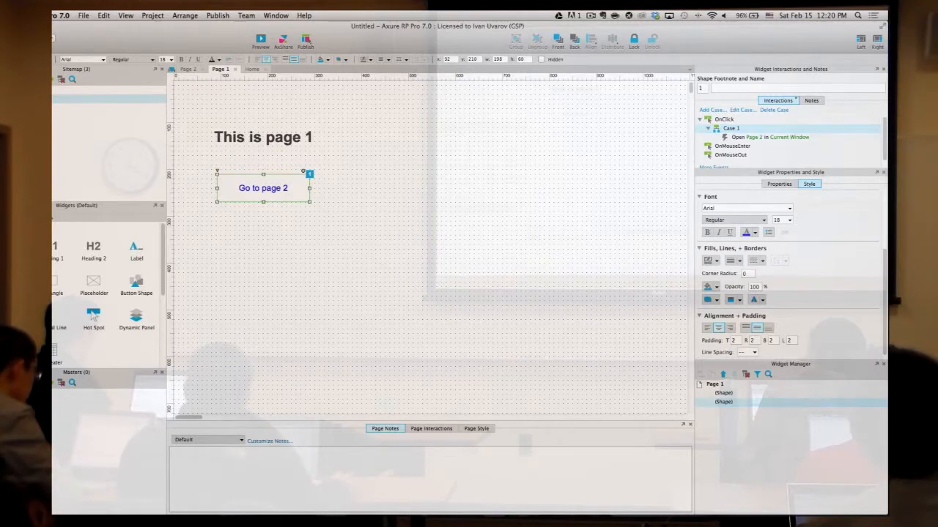
# - Give Page 2's 'Go to page 1' button an OnClick case opening Page 1, then return to Page 1
pyautogui.doubleClick(70, 108)
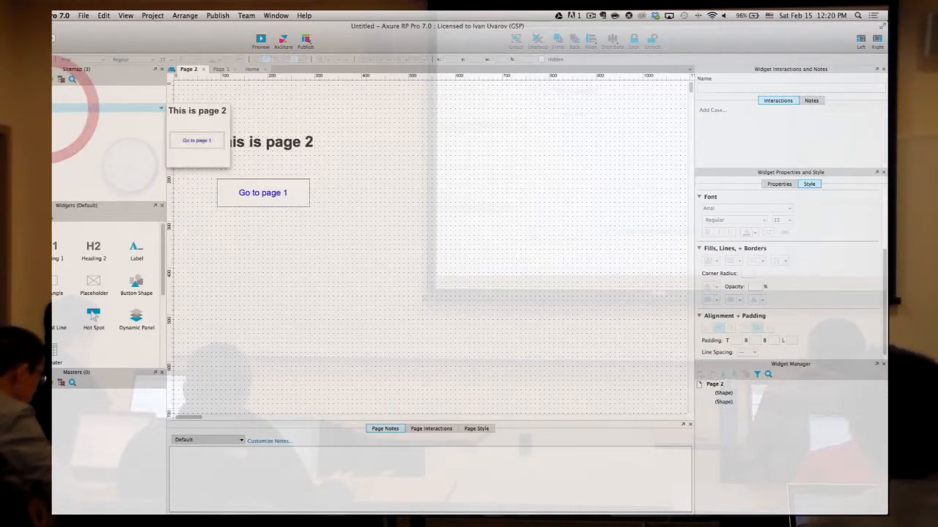
pyautogui.click(296, 184)
pyautogui.doubleClick(729, 120)
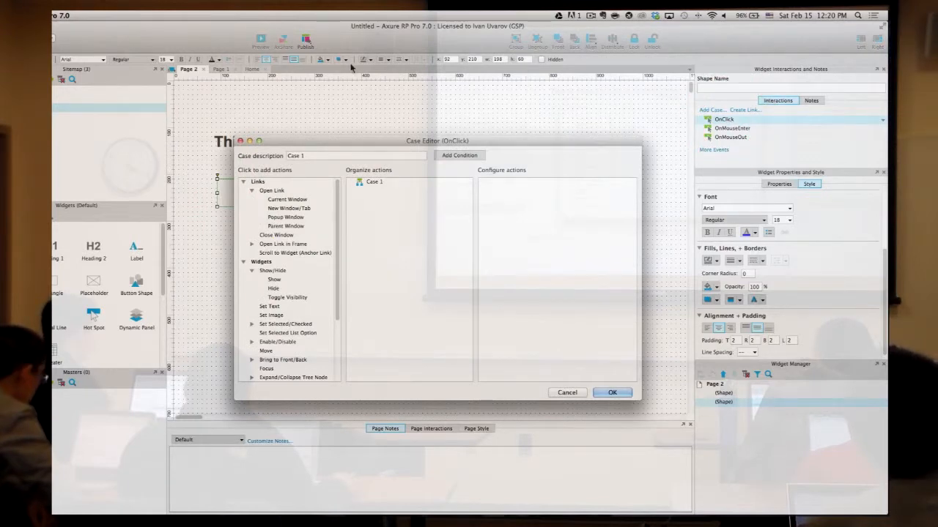
pyautogui.click(288, 201)
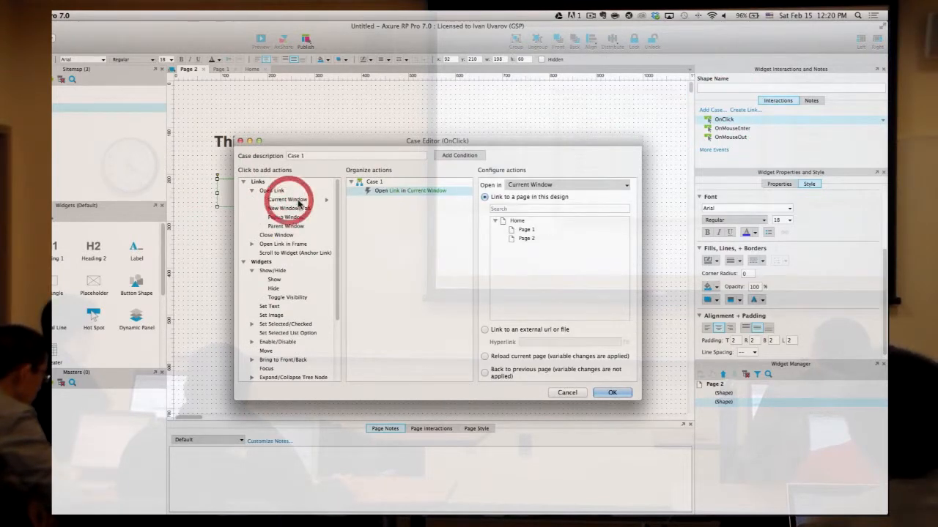
pyautogui.click(531, 232)
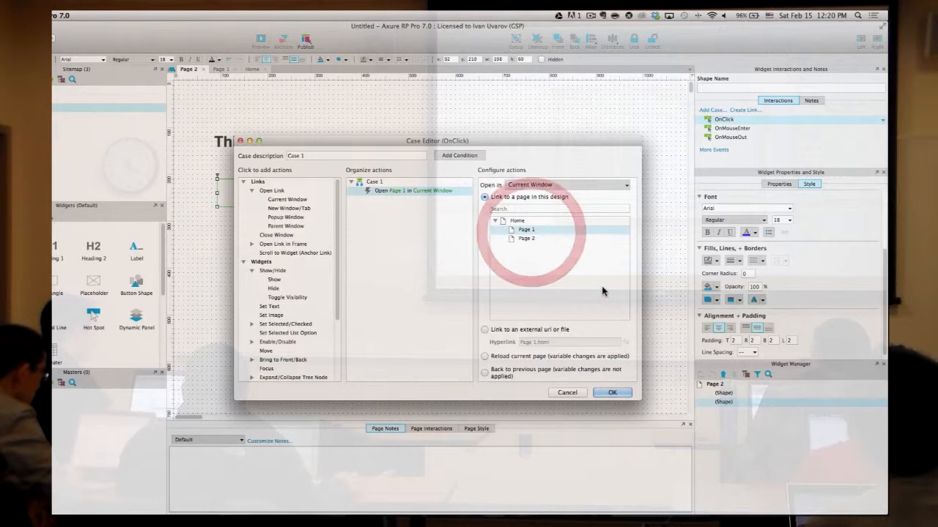
pyautogui.click(611, 393)
pyautogui.click(398, 169)
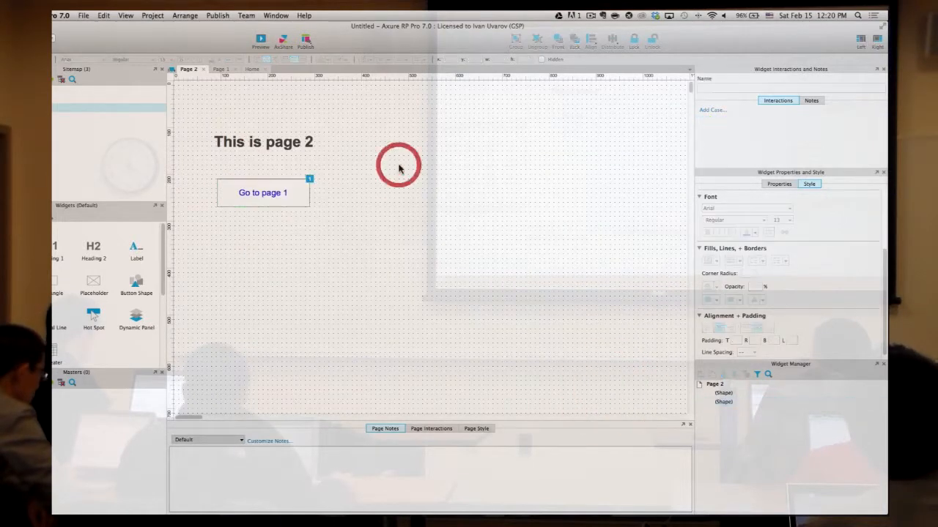
pyautogui.doubleClick(54, 98)
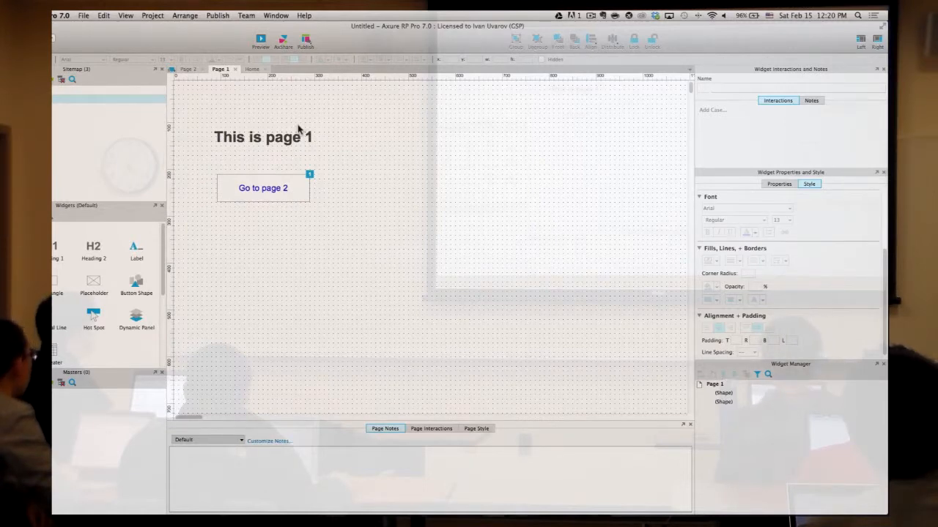
# - Preview the prototype and move the Safari preview window onto Desktop 2
pyautogui.click(261, 41)
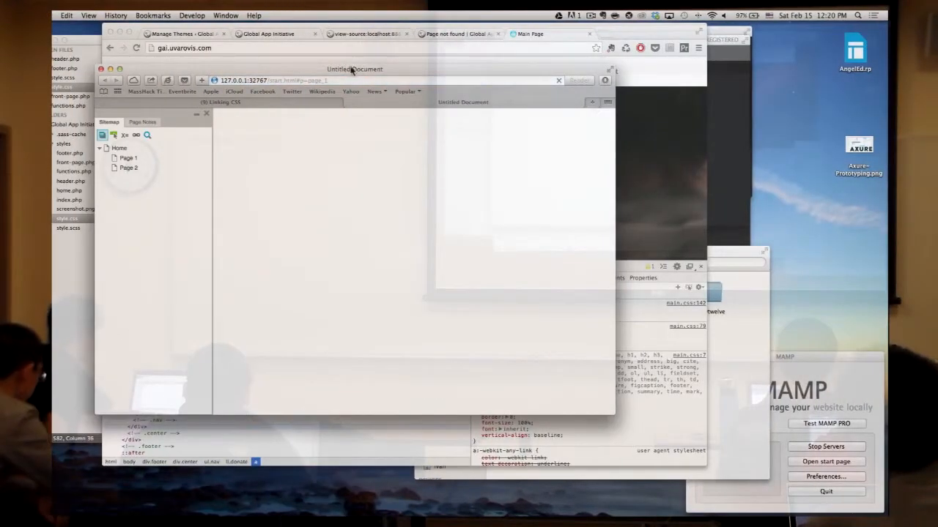
pyautogui.moveTo(374, 101); pyautogui.dragTo(643, 88)
pyautogui.hotkey('ctrl', 'Up')
pyautogui.moveTo(538, 53); pyautogui.dragTo(552, 56)
pyautogui.click(463, 40)
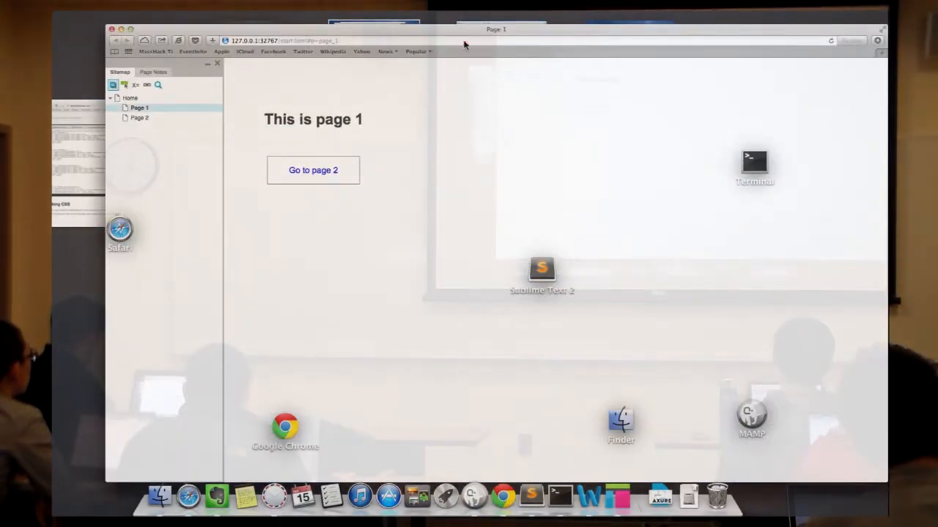
pyautogui.hotkey('ctrl', 'Up')
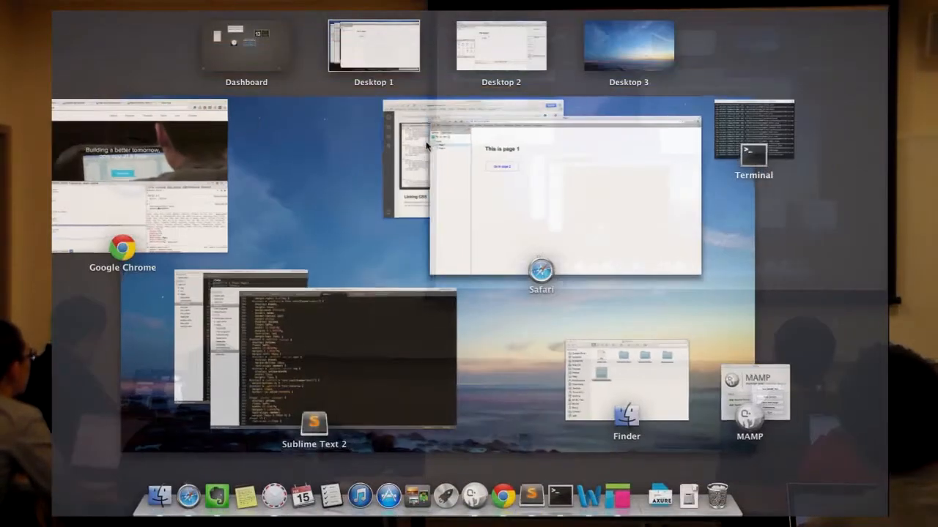
pyautogui.moveTo(446, 176); pyautogui.dragTo(485, 54)
pyautogui.click(494, 59)
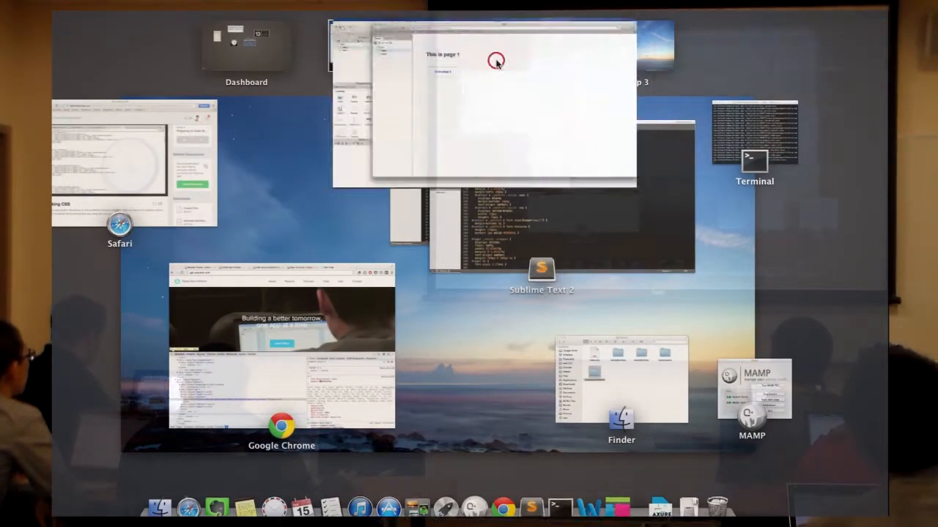
pyautogui.moveTo(243, 32); pyautogui.dragTo(188, 41)
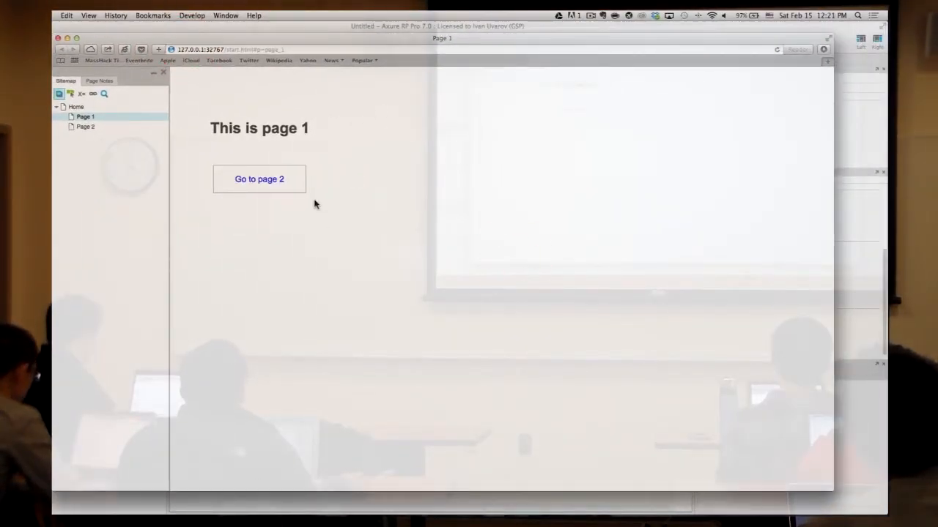
# - Click back and forth between Page 1 and Page 2, then close the preview window
pyautogui.click(282, 183)
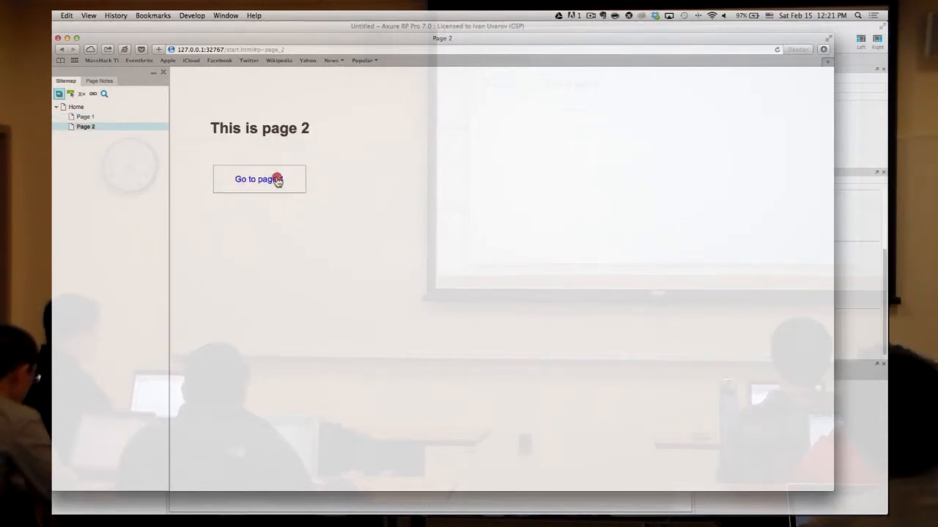
pyautogui.click(277, 182)
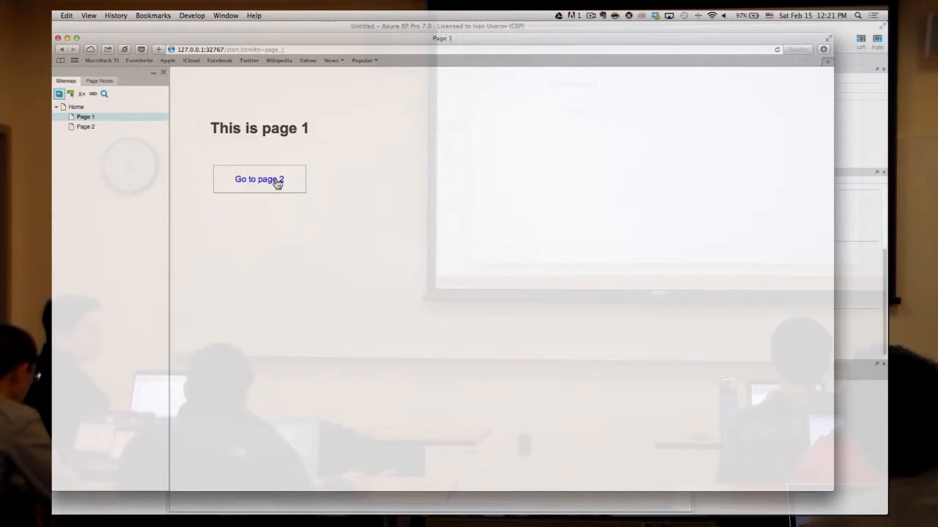
pyautogui.click(277, 187)
pyautogui.click(277, 186)
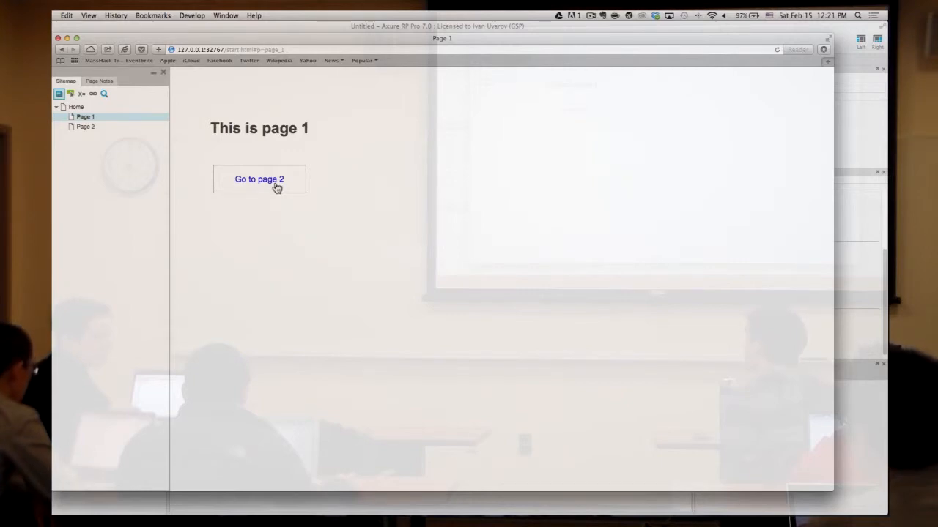
pyautogui.click(58, 38)
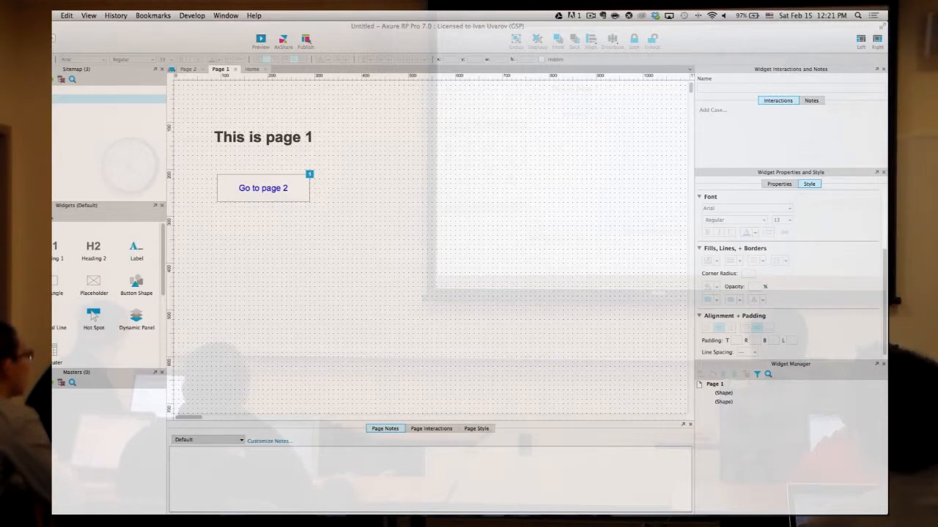
# - Delete Case 1 from the OnClick event of Page 1's 'Go to page 2' button
pyautogui.click(377, 203)
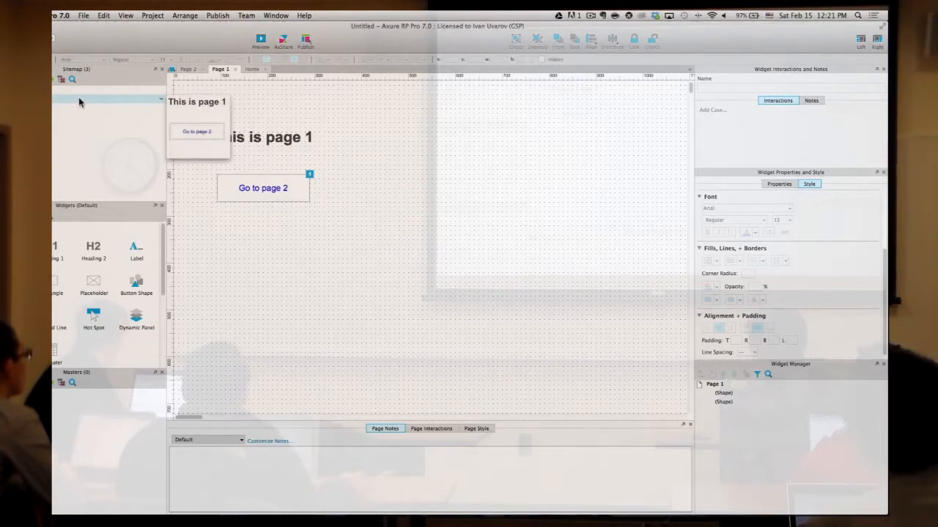
pyautogui.click(302, 185)
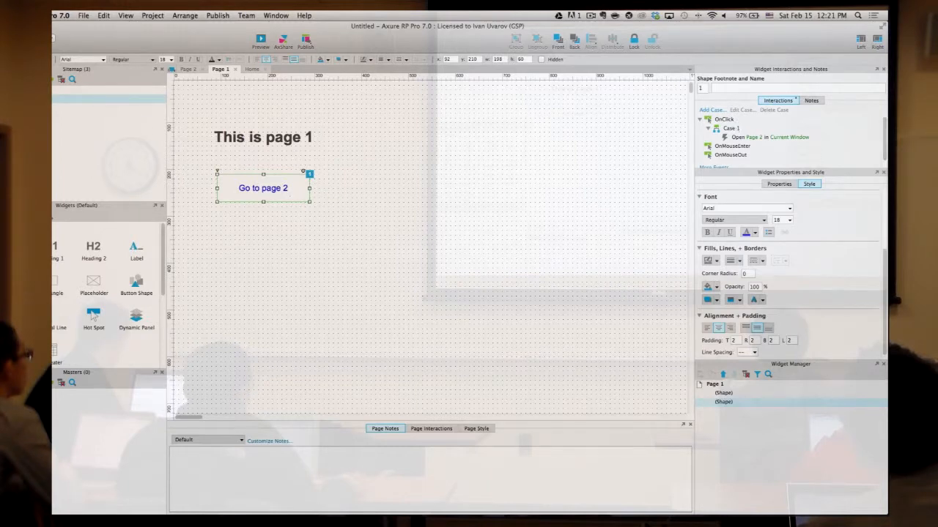
pyautogui.click(327, 172)
pyautogui.click(311, 174)
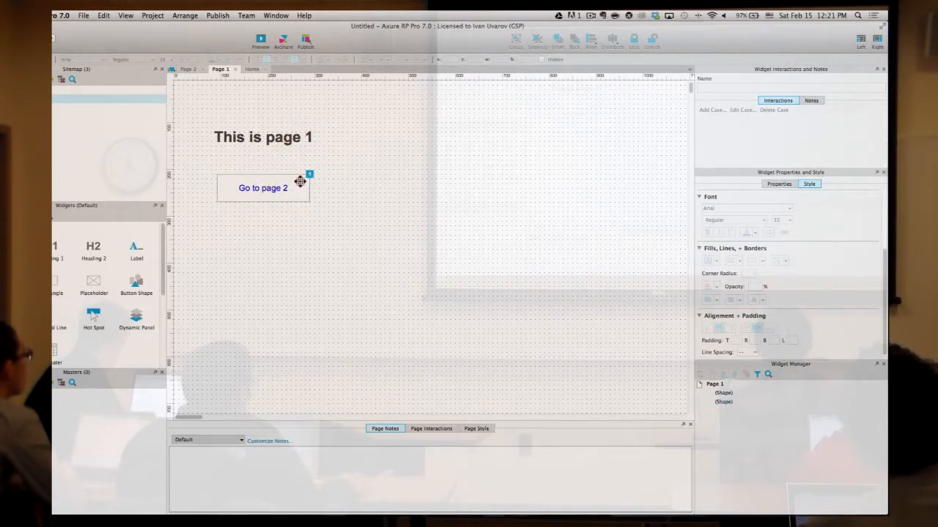
pyautogui.click(300, 181)
pyautogui.click(727, 127)
pyautogui.press('Delete')
pyautogui.click(492, 147)
pyautogui.click(292, 189)
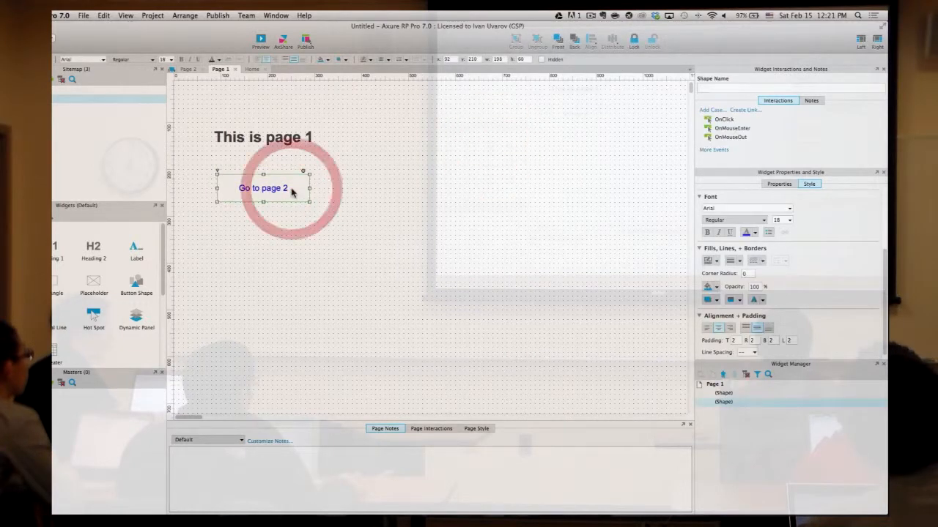
# - Add an OnClick case to 'Go to page 2' that opens Page 2 in the current window
pyautogui.doubleClick(724, 121)
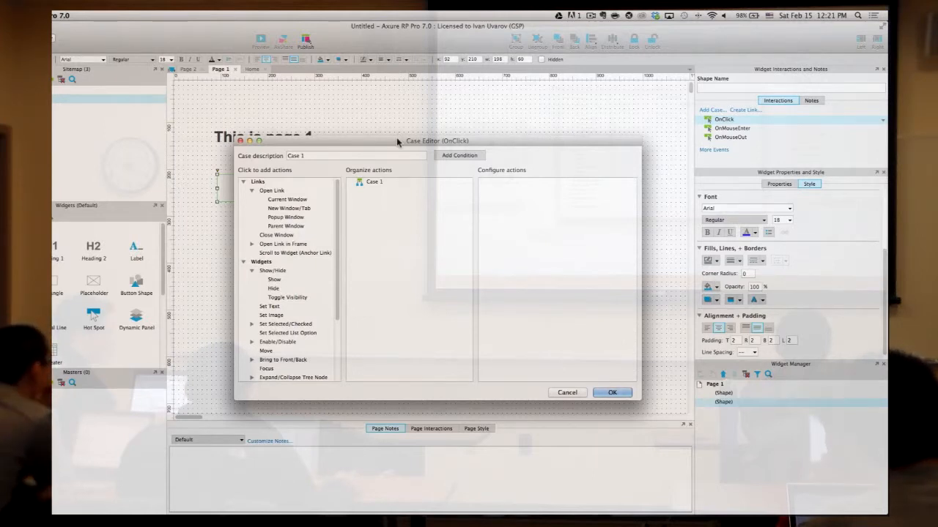
pyautogui.click(286, 201)
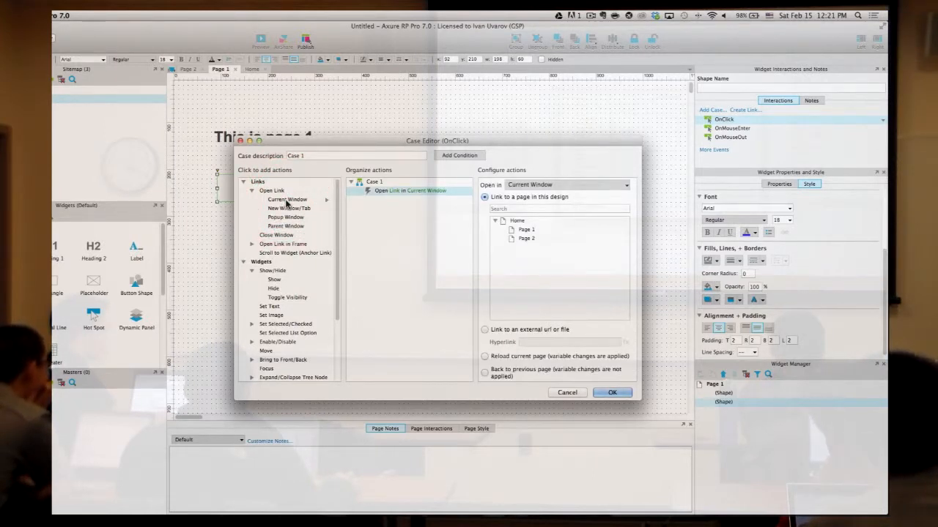
pyautogui.click(534, 239)
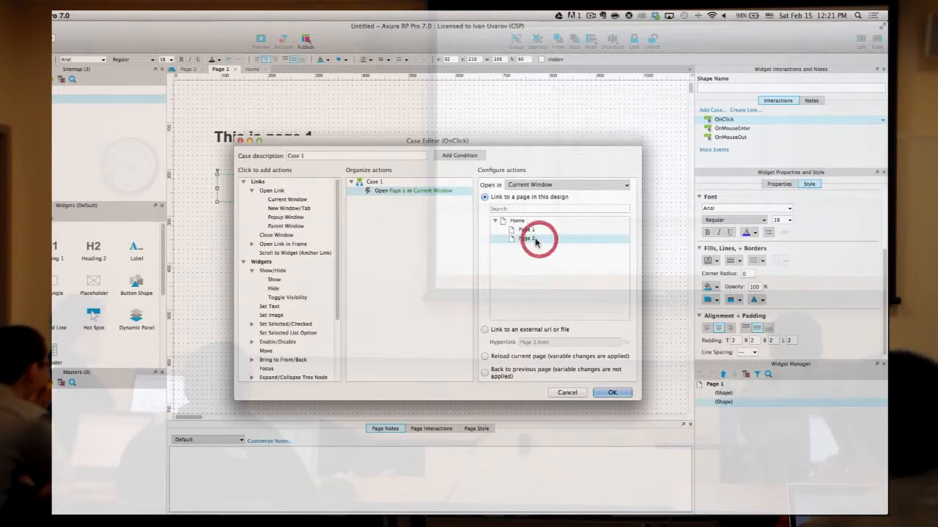
pyautogui.click(613, 392)
pyautogui.click(601, 231)
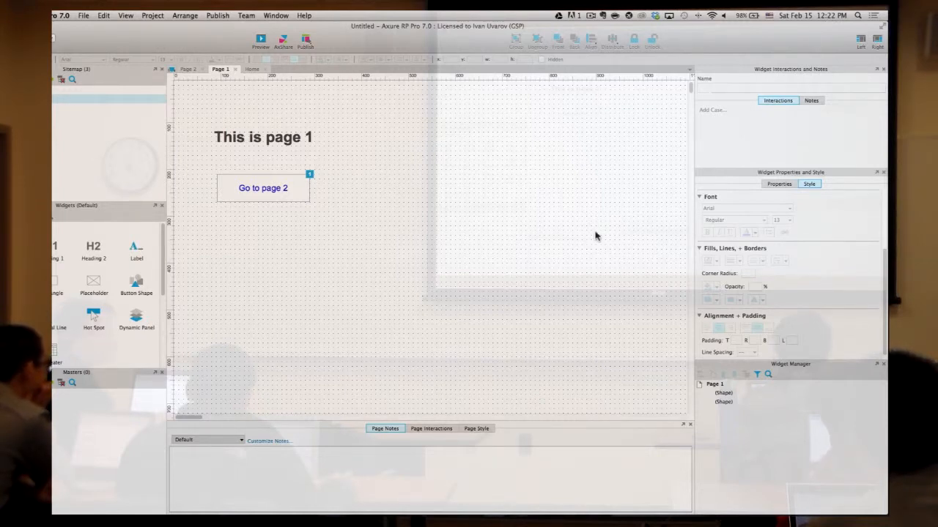
pyautogui.click(530, 249)
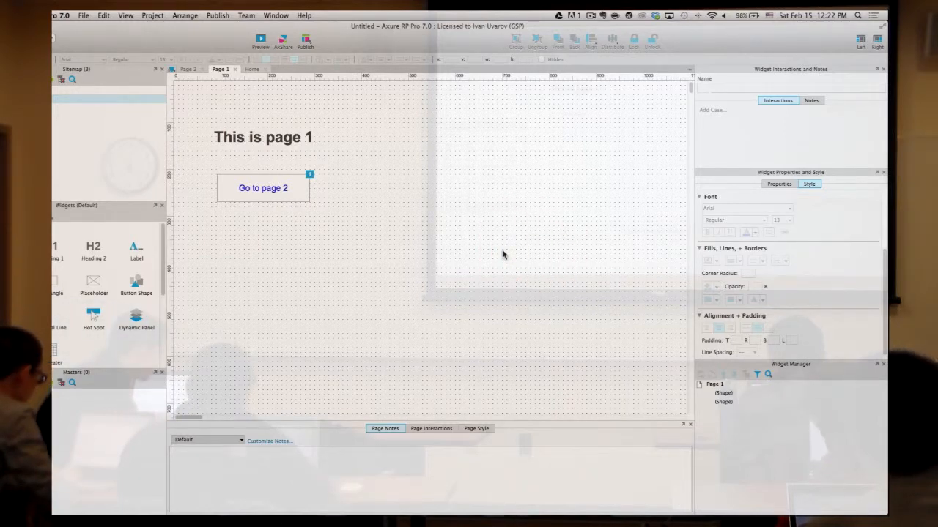
pyautogui.click(503, 252)
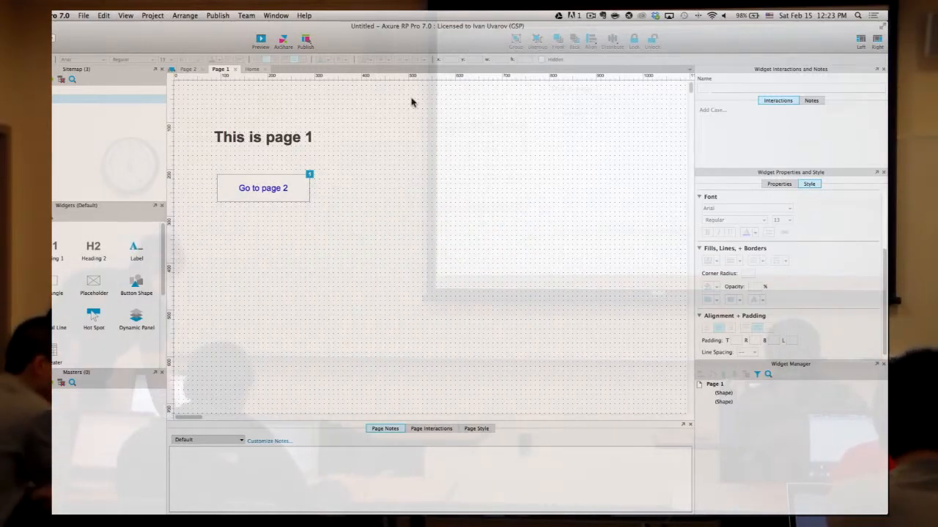
# - Preview the prototype and click 'Go to page 2' and 'Go to page 1' to test
pyautogui.click(260, 41)
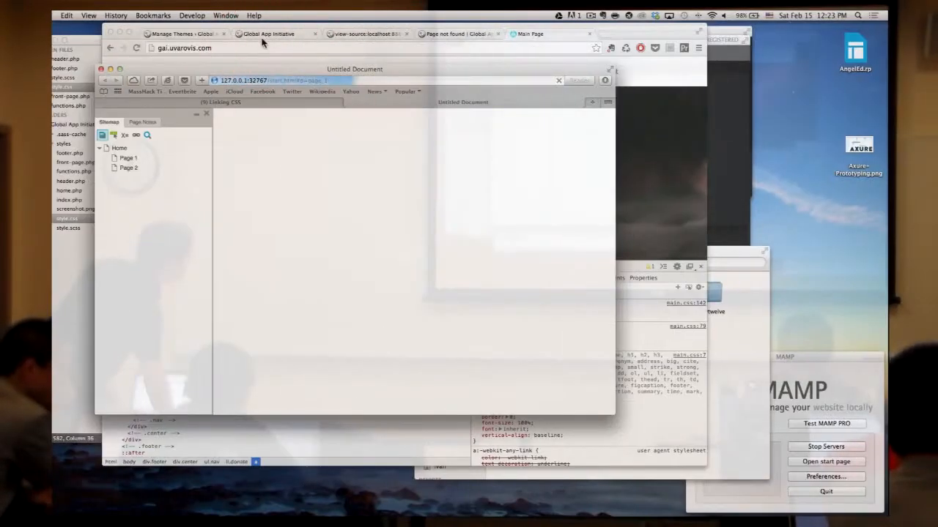
pyautogui.click(303, 220)
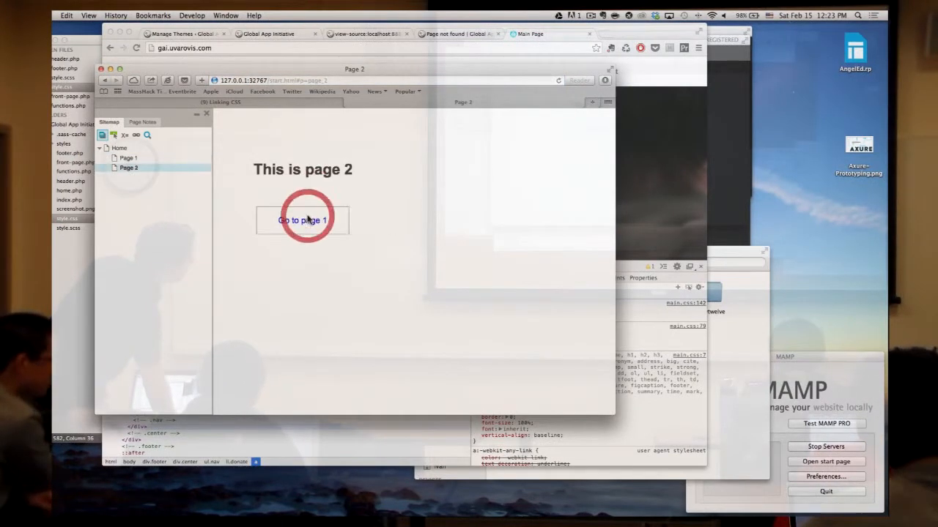
pyautogui.click(304, 220)
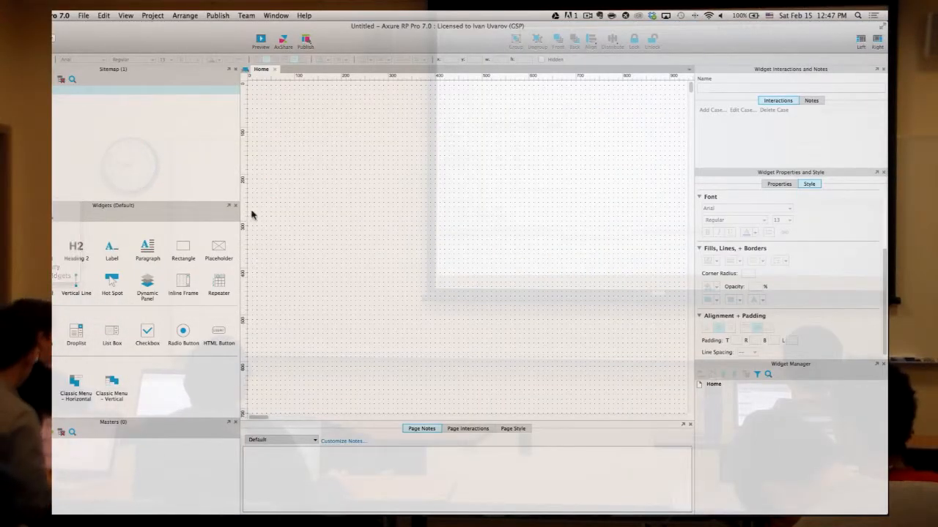
# - Load the iPhone library from the Widgets panel's library dropdown
pyautogui.click(55, 214)
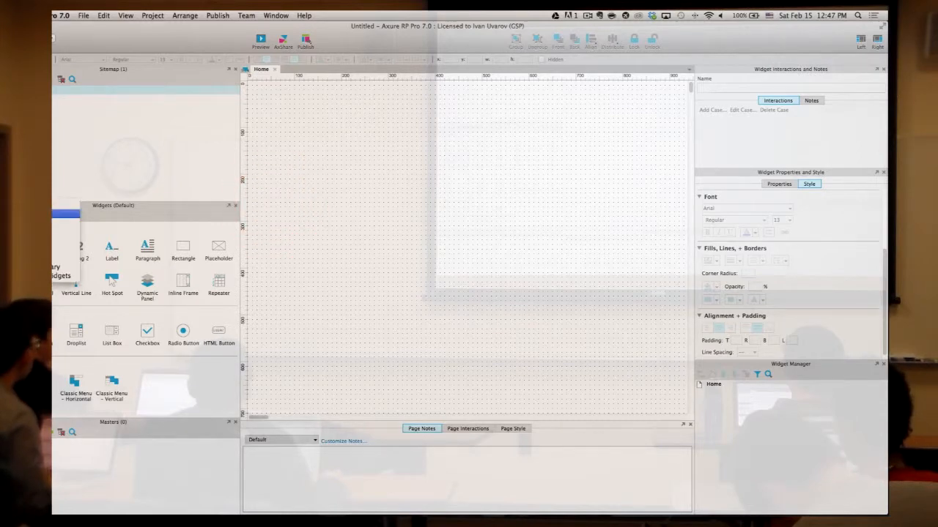
pyautogui.click(105, 190)
pyautogui.click(54, 214)
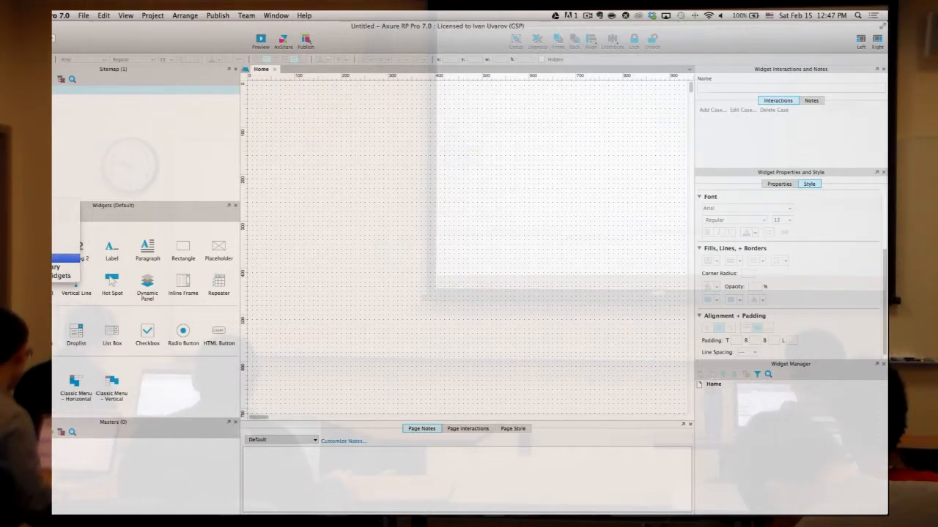
pyautogui.click(108, 182)
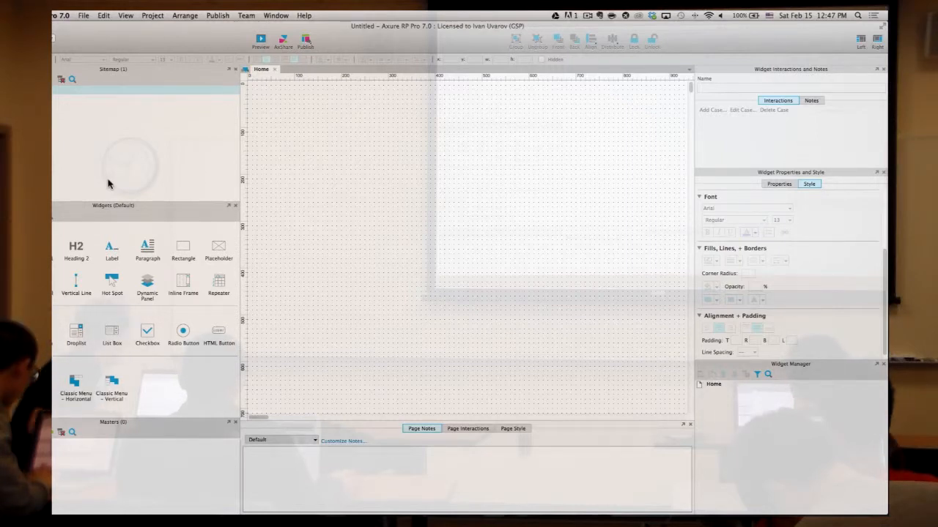
pyautogui.click(52, 218)
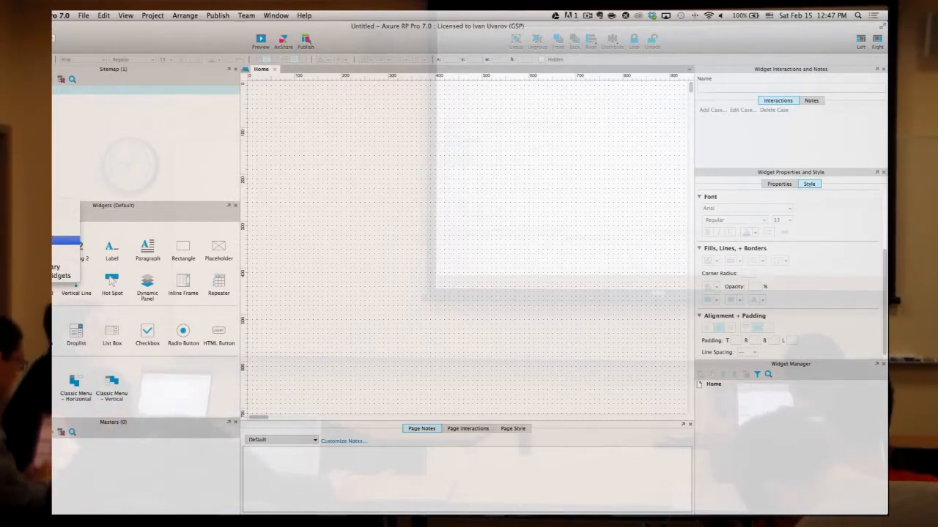
pyautogui.click(57, 239)
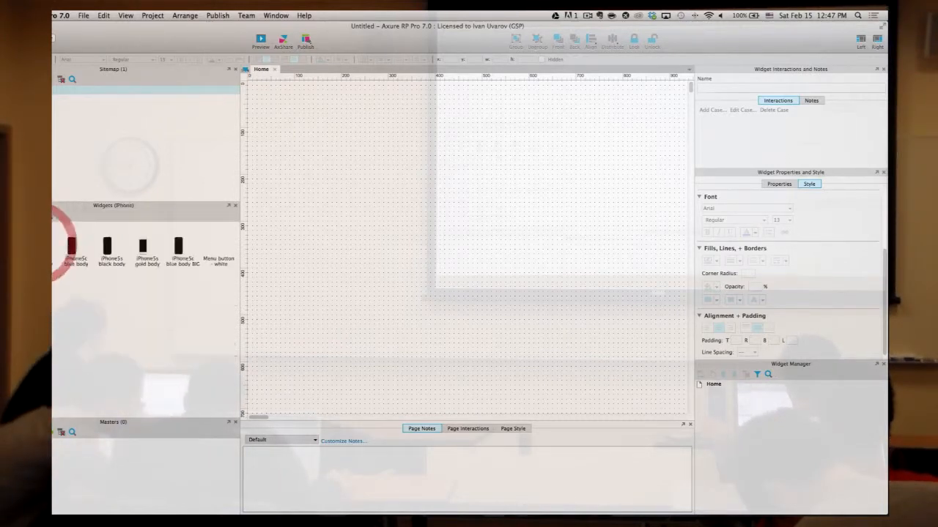
pyautogui.click(169, 317)
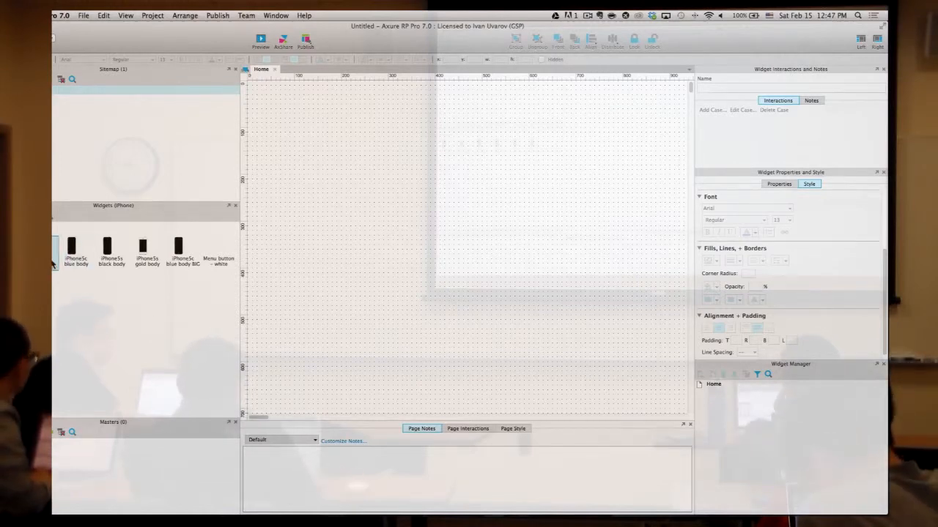
pyautogui.click(83, 288)
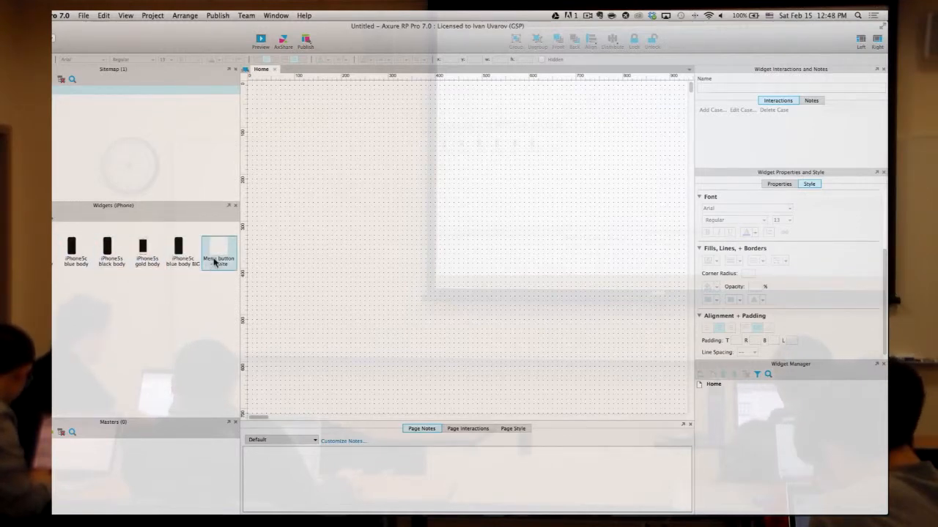
# - Place the iPhone5s gold body on the Home page and zoom the canvas to 50%
pyautogui.moveTo(263, 272); pyautogui.dragTo(272, 93)
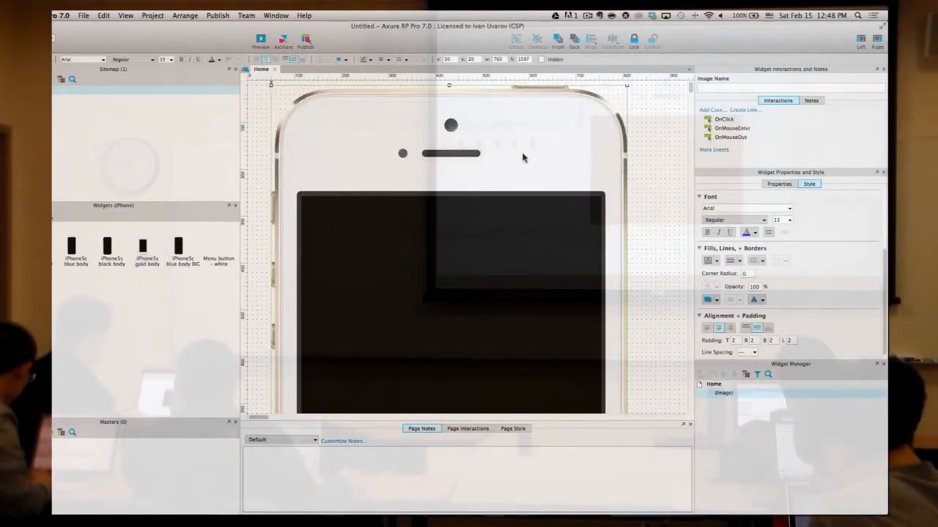
pyautogui.click(649, 161)
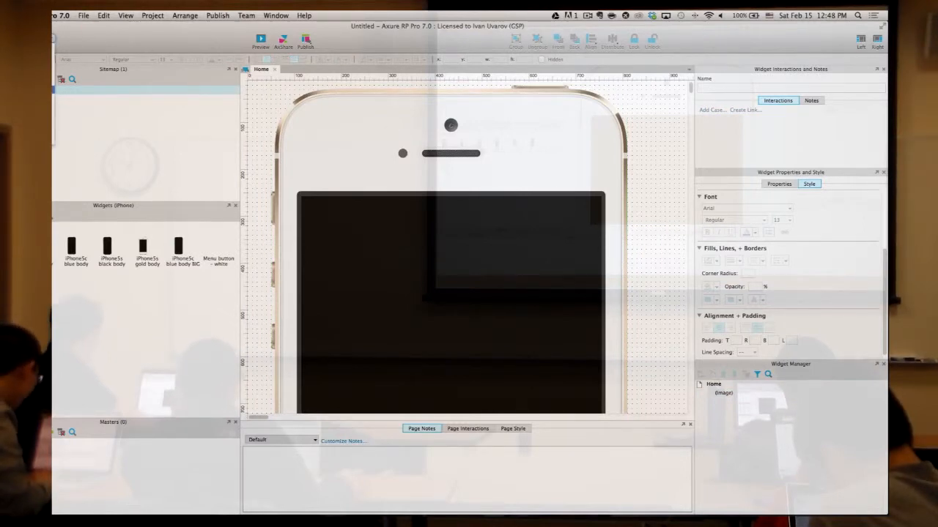
pyautogui.press('super+minus')
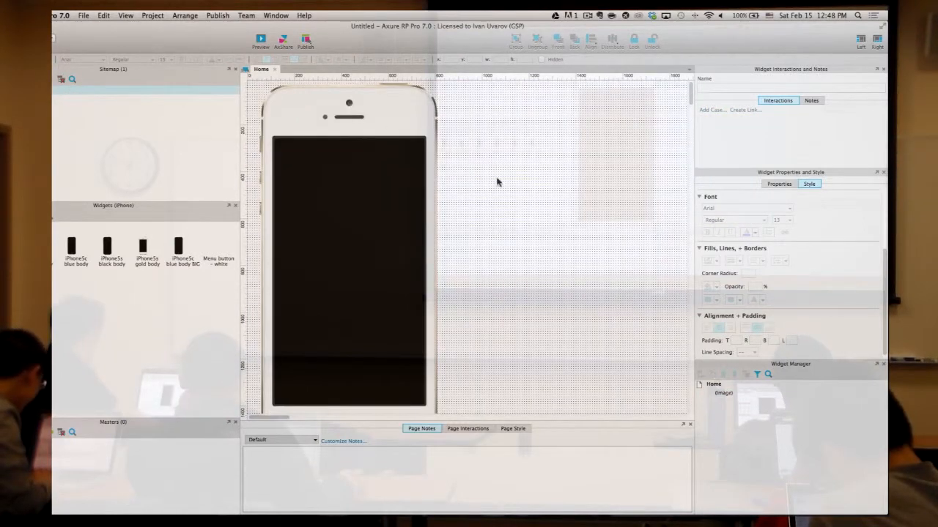
pyautogui.scroll(-3, 504, 209)
pyautogui.scroll(-2, 503, 211)
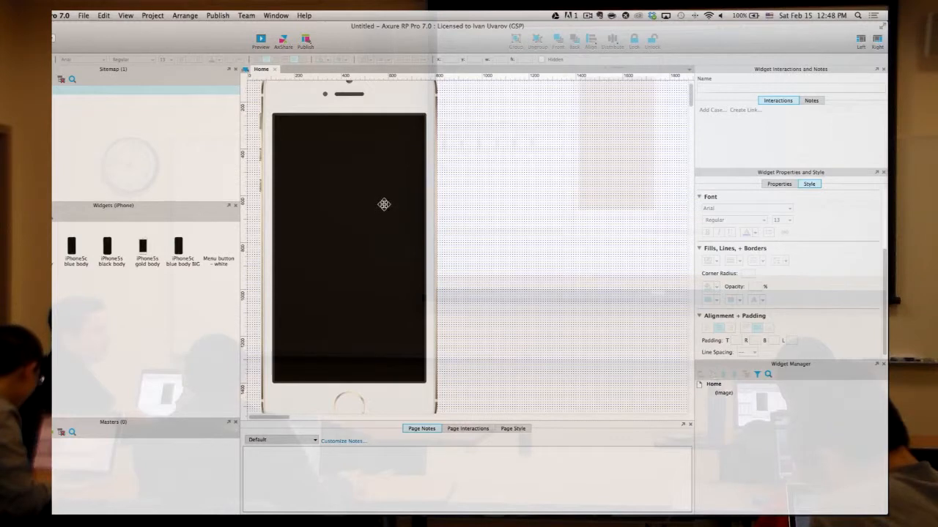
pyautogui.click(516, 209)
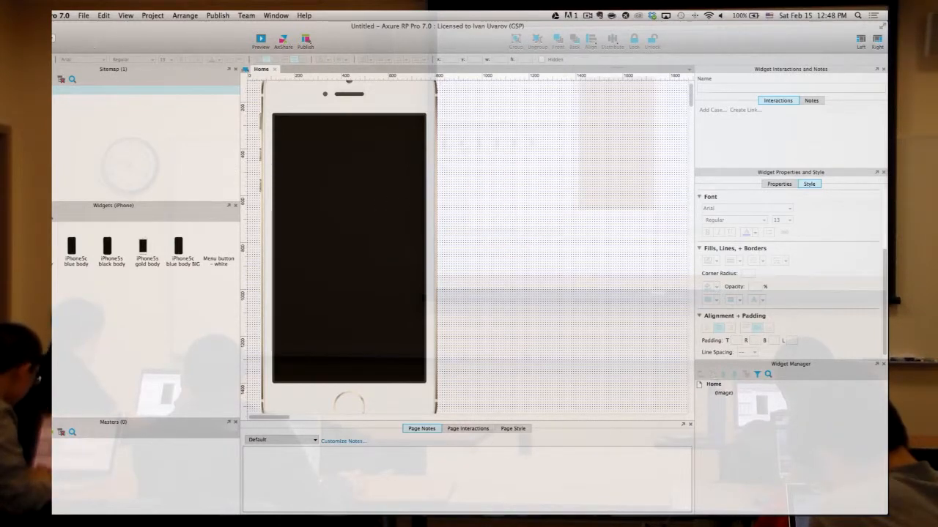
# - Try other zoom levels from the zoom dropdown before settling back on the half-size view
pyautogui.click(59, 38)
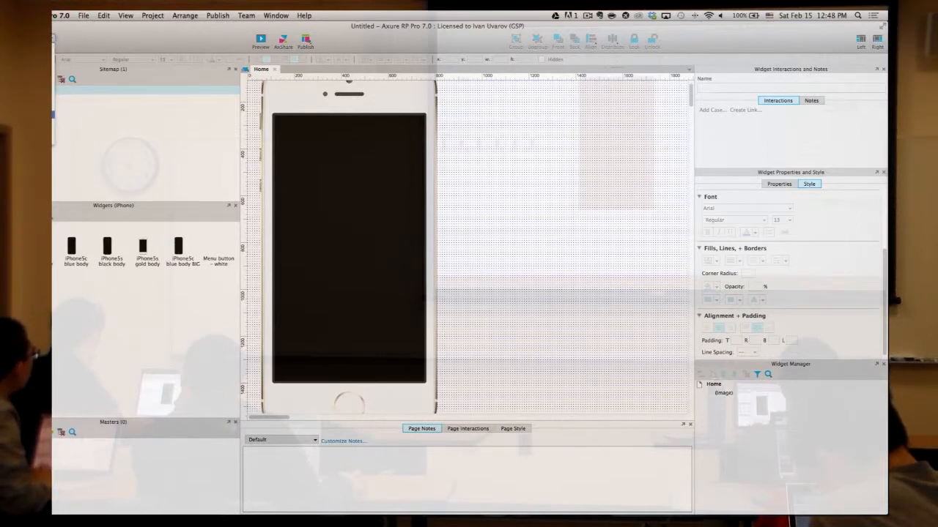
pyautogui.click(46, 121)
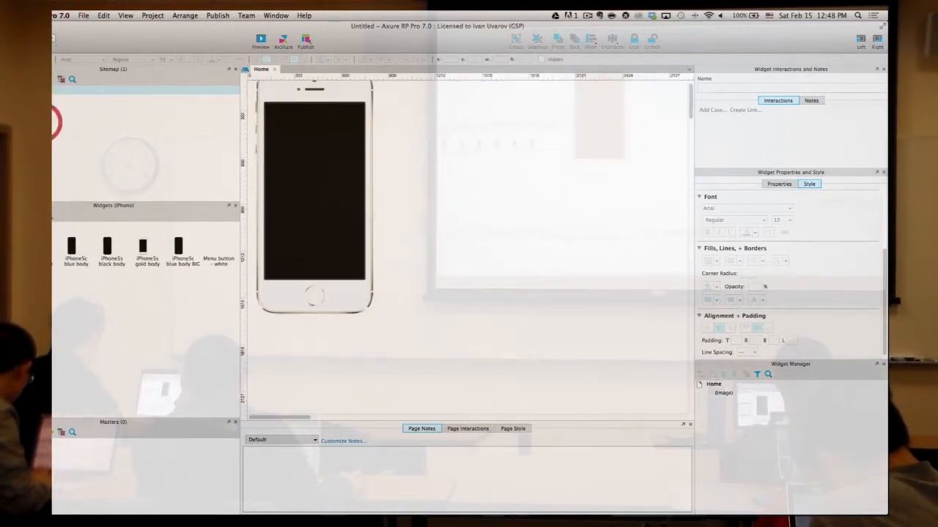
pyautogui.scroll(2, 419, 151)
pyautogui.click(44, 112)
pyautogui.scroll(-3, 479, 213)
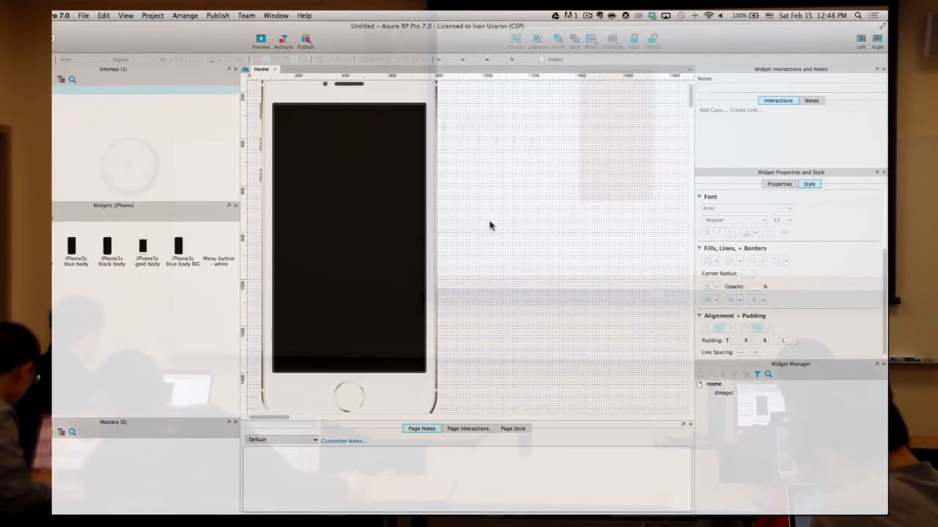
pyautogui.click(198, 299)
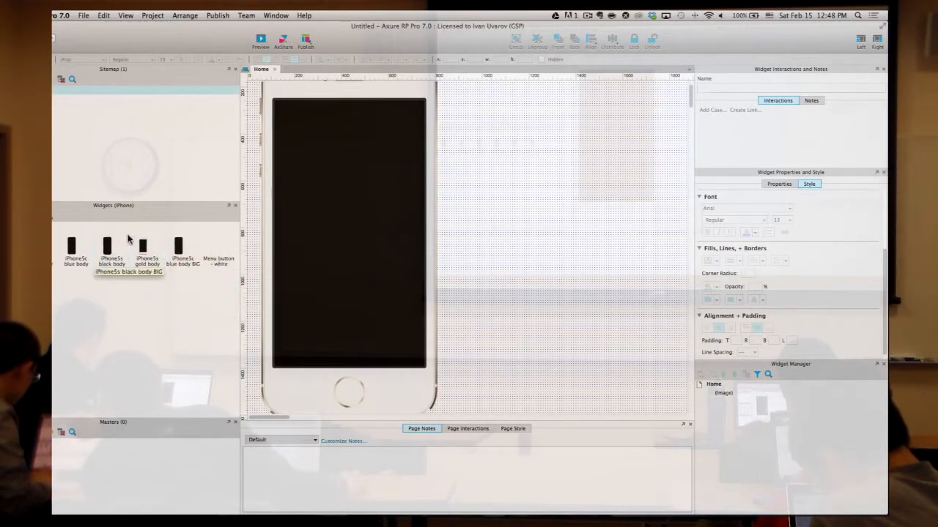
pyautogui.scroll(3, 480, 232)
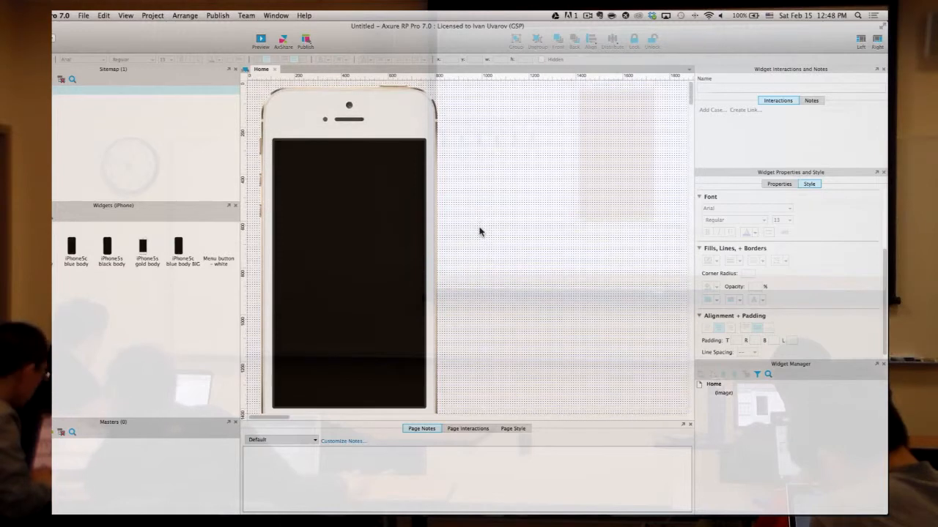
# - Turn off Show Grid under the canvas's Grid and Guides options
pyautogui.rightClick(485, 173)
pyautogui.moveTo(548, 235)
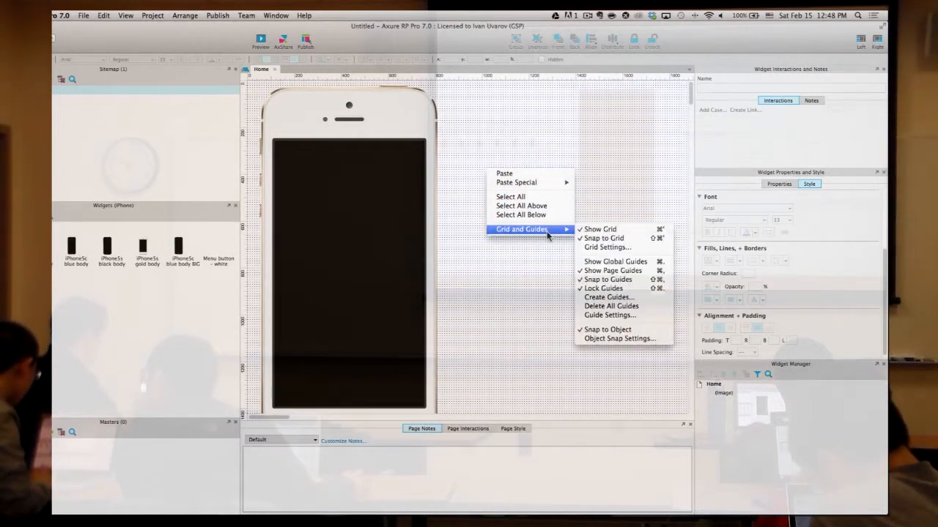
pyautogui.click(517, 127)
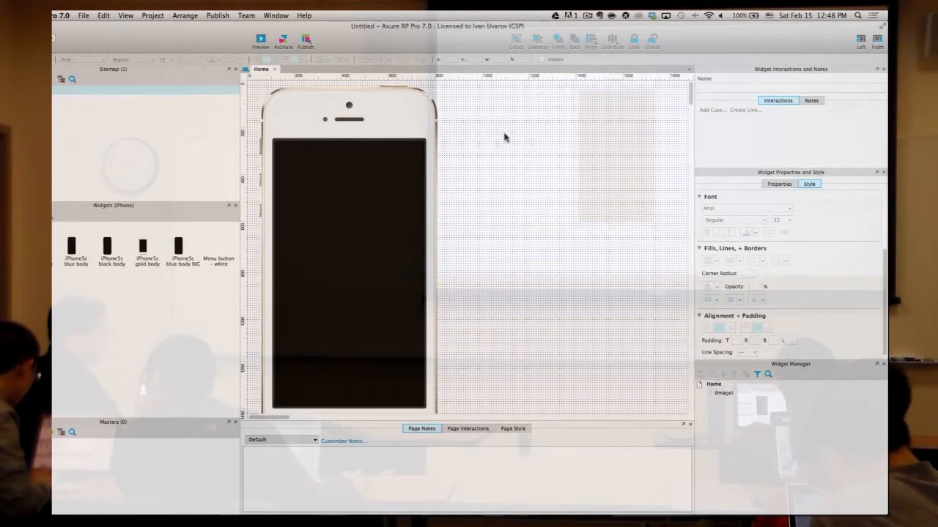
pyautogui.rightClick(504, 135)
pyautogui.moveTo(543, 201)
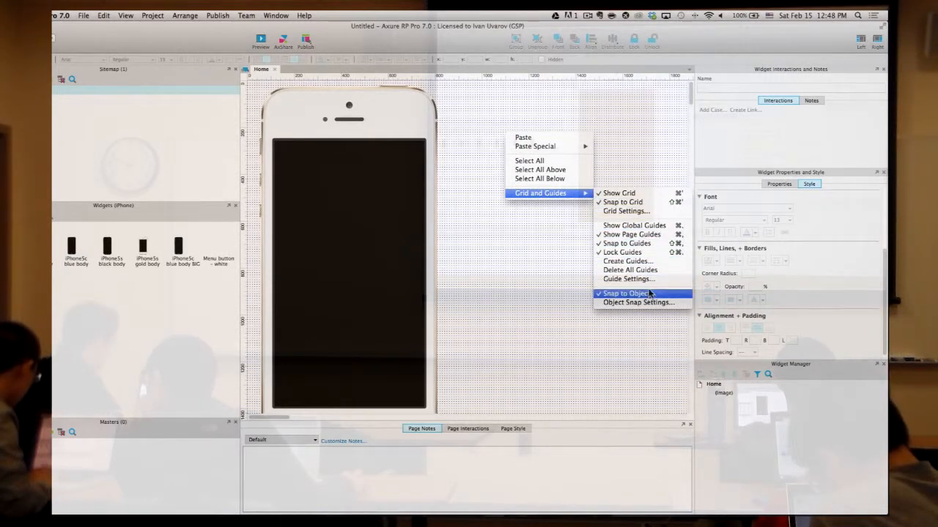
pyautogui.click(635, 194)
pyautogui.rightClick(568, 192)
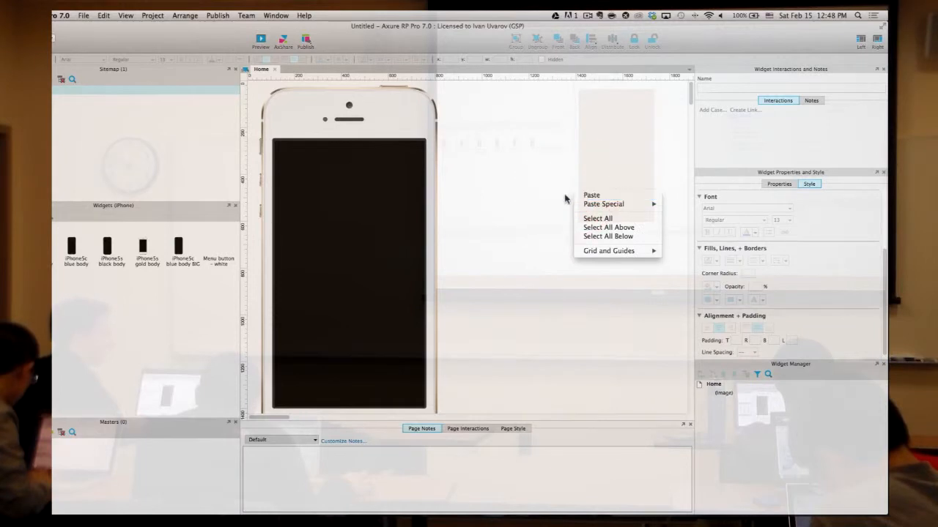
pyautogui.click(561, 192)
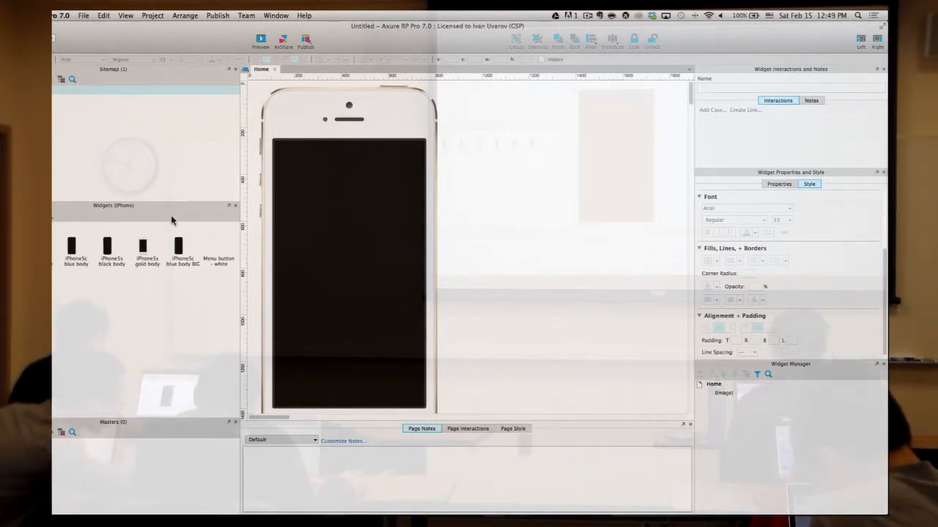
# - Select the phone image and switch the Widgets library to iOS 7
pyautogui.click(360, 176)
pyautogui.scroll(-1, 465, 218)
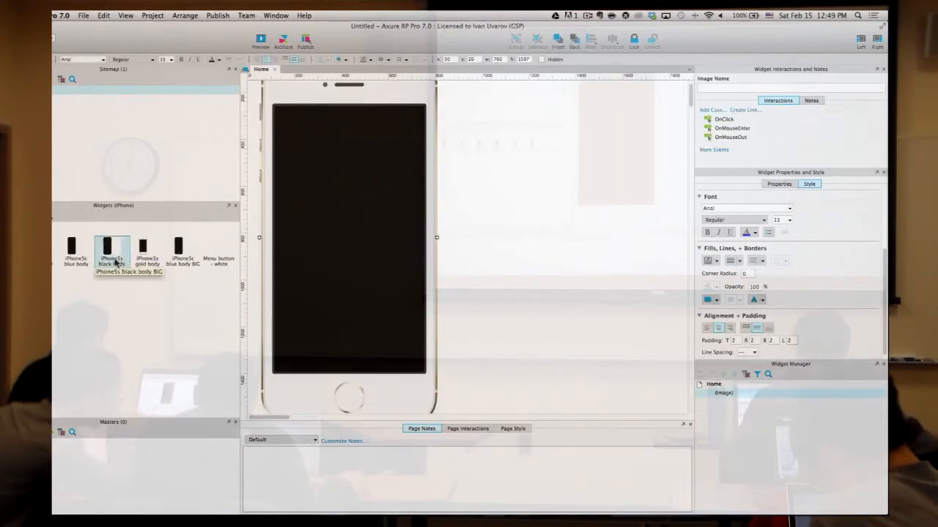
pyautogui.click(47, 214)
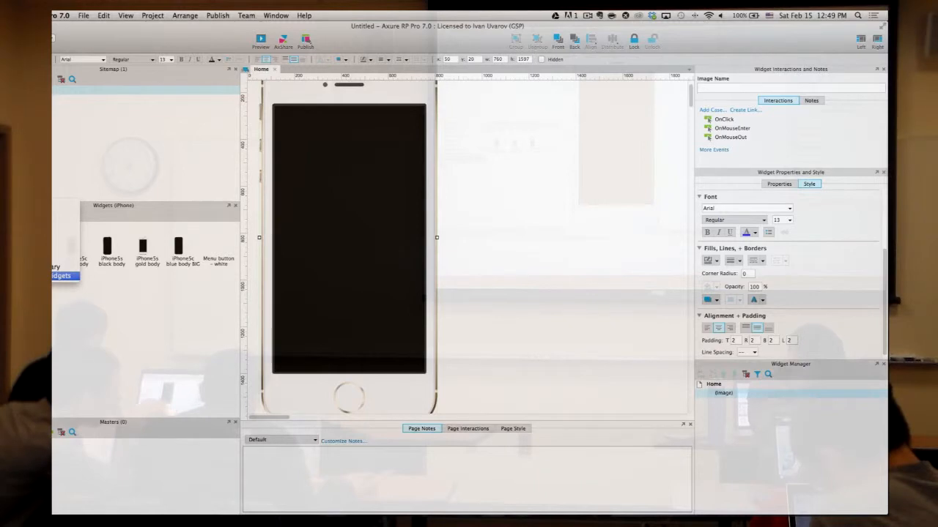
pyautogui.click(58, 266)
pyautogui.scroll(-15, 142, 273)
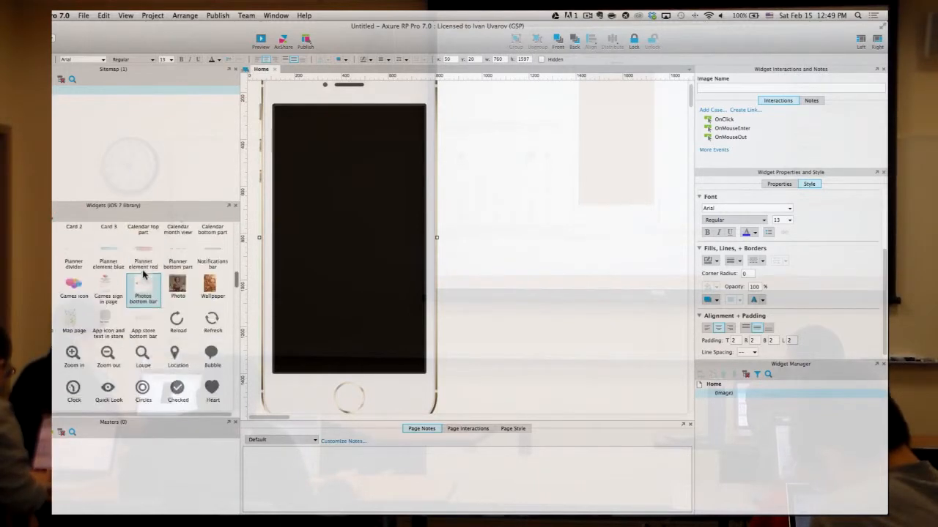
pyautogui.scroll(10, 142, 278)
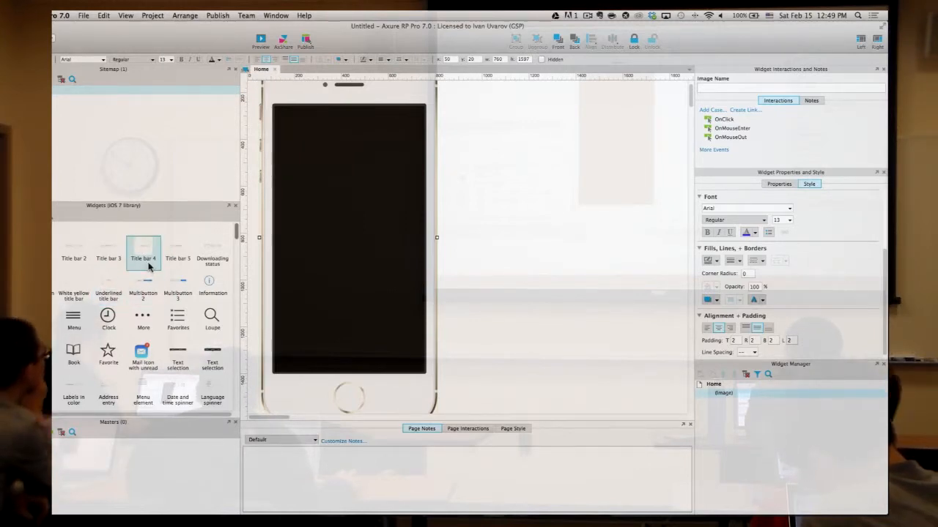
# - Place test iOS 7 widgets (Title bar 2, a green circle, a Messages icon) beside the phone
pyautogui.moveTo(73, 253); pyautogui.dragTo(462, 127)
pyautogui.click(529, 208)
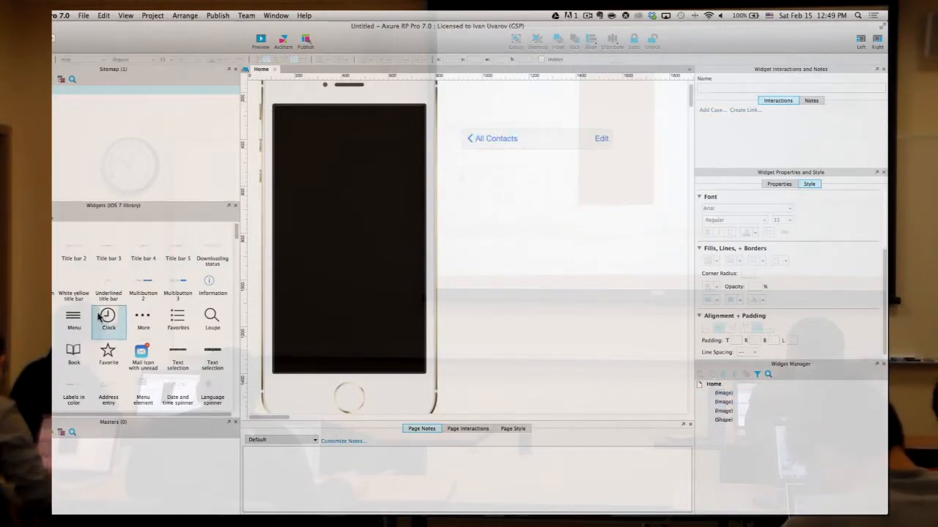
pyautogui.moveTo(315, 261); pyautogui.dragTo(545, 168)
pyautogui.click(541, 231)
pyautogui.scroll(-5, 123, 373)
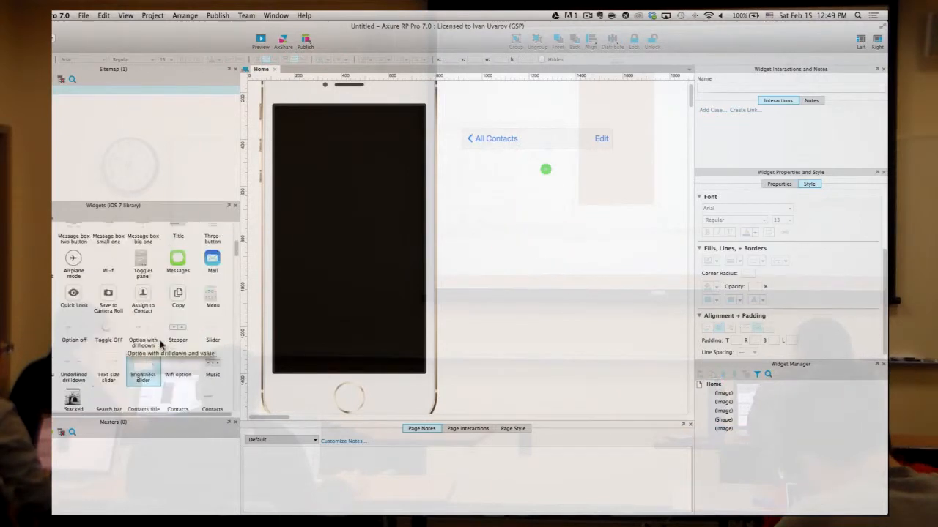
pyautogui.moveTo(213, 263); pyautogui.dragTo(486, 223)
pyautogui.click(623, 293)
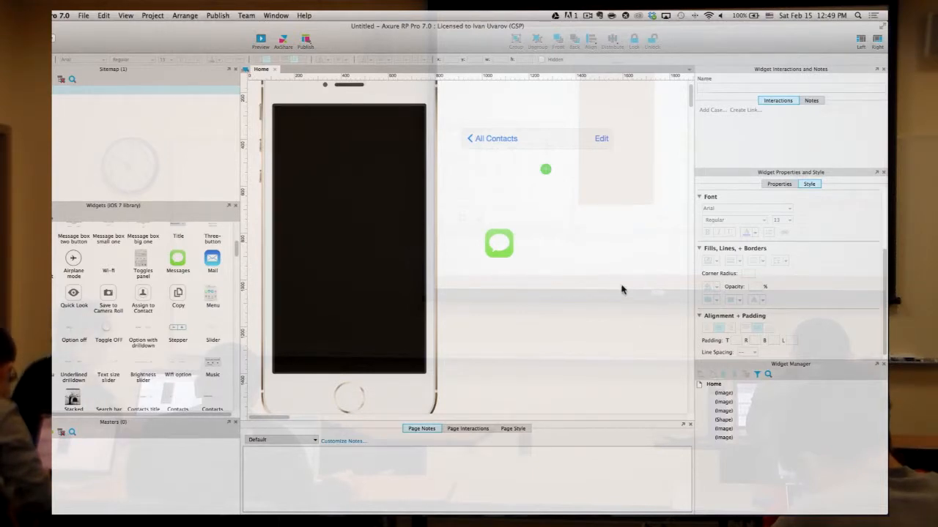
pyautogui.scroll(3, 622, 291)
# - Delete the three test widgets and the phone image, then bring up the Open dialog
pyautogui.moveTo(642, 325); pyautogui.dragTo(444, 120)
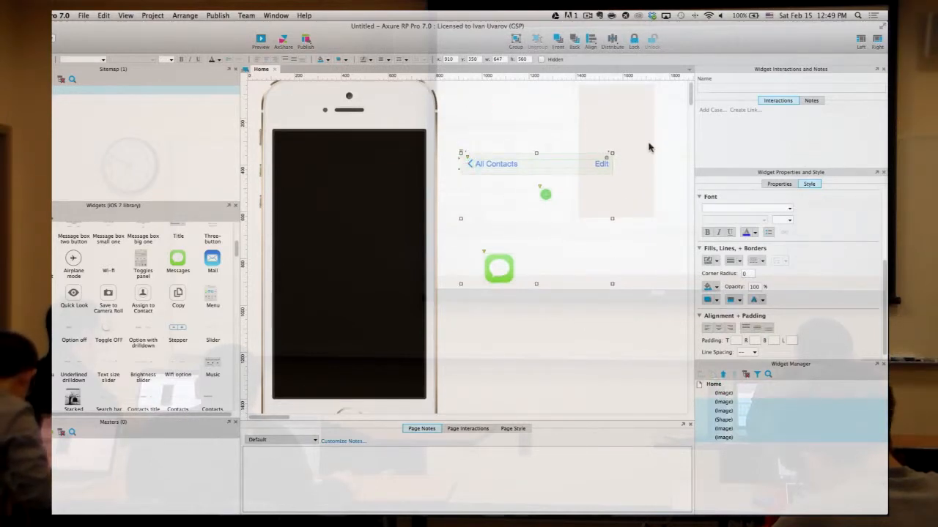
pyautogui.press('Delete')
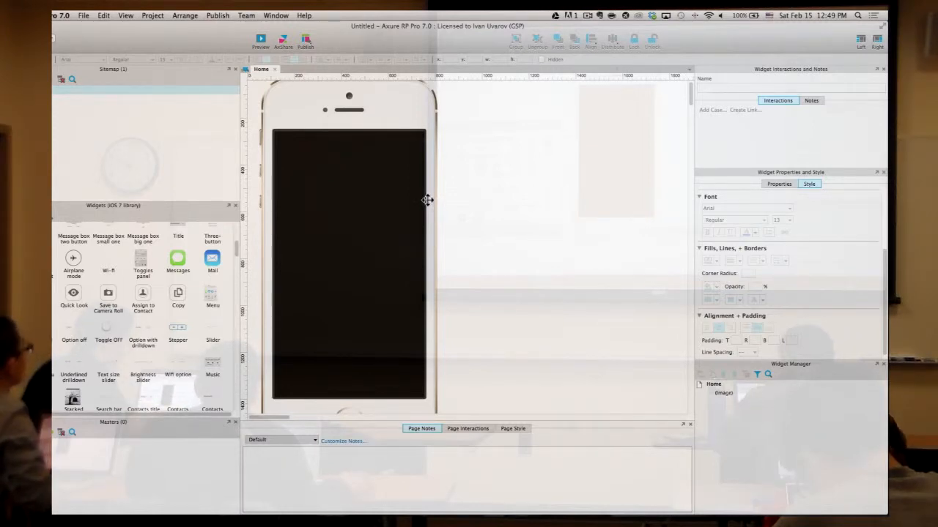
pyautogui.click(372, 166)
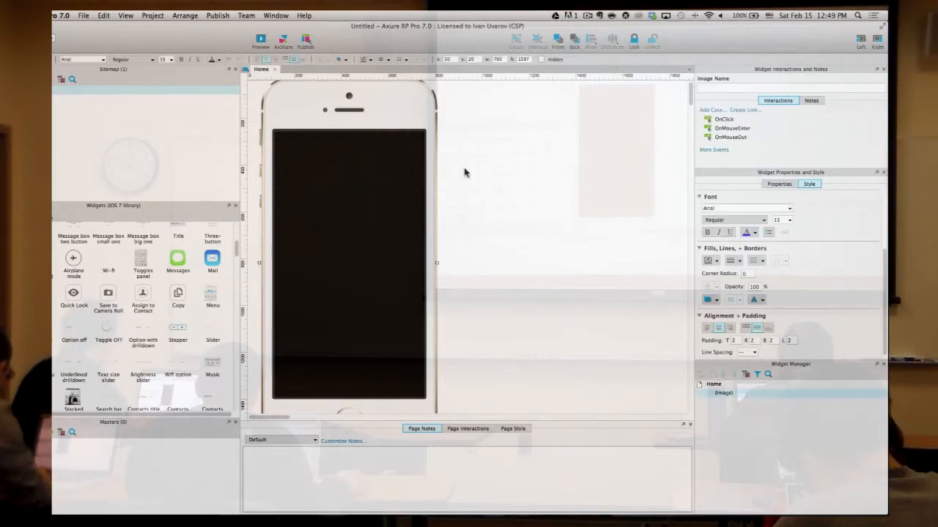
pyautogui.press('Delete')
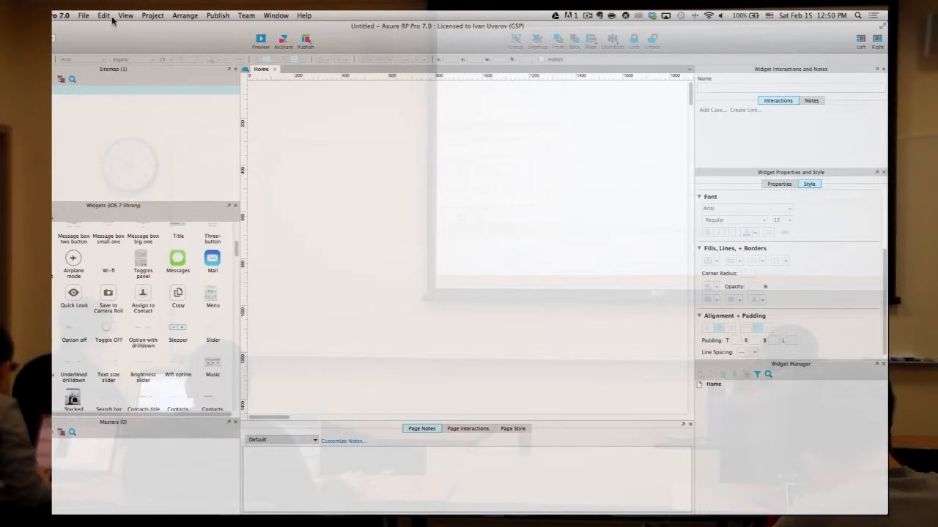
pyautogui.press('super+o')
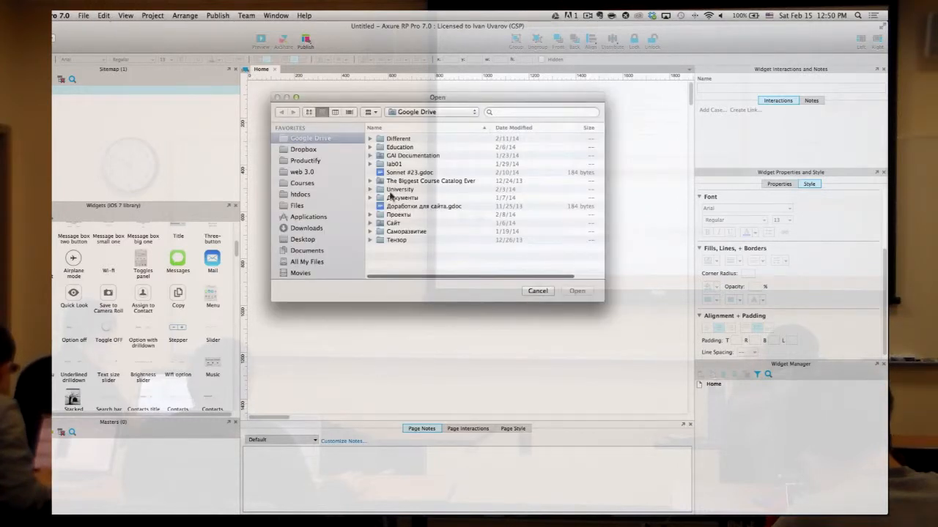
# - Browse Dropbox > Projects > Angel Ed and open angelEd.rp
pyautogui.click(314, 150)
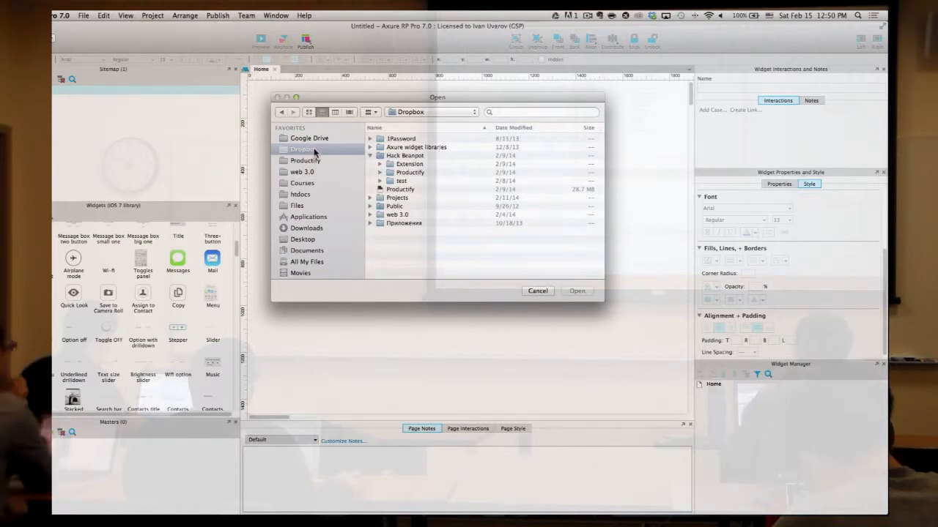
pyautogui.click(370, 198)
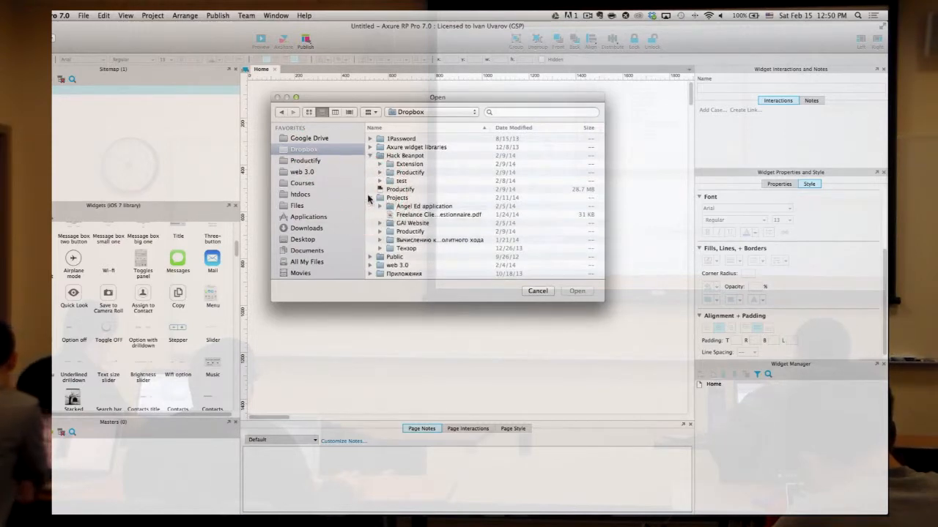
pyautogui.click(388, 206)
pyautogui.click(380, 207)
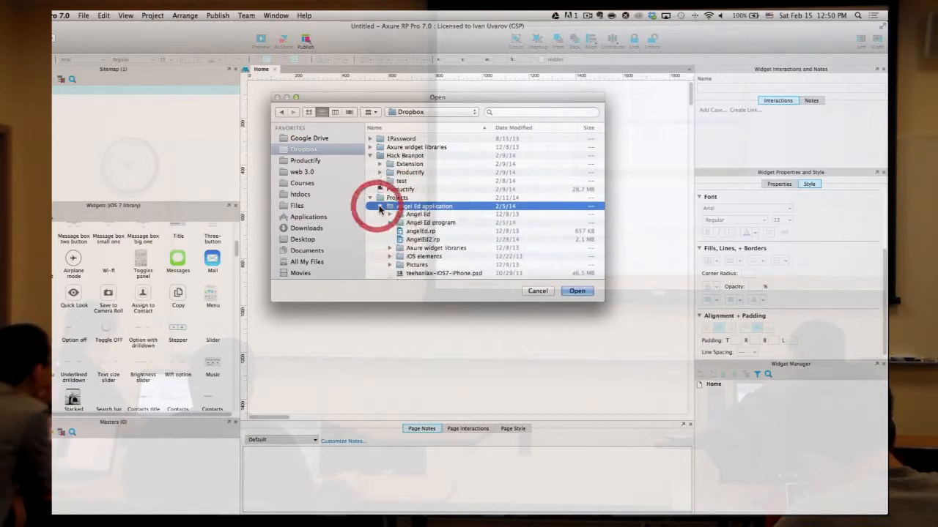
pyautogui.scroll(-1, 434, 242)
pyautogui.doubleClick(430, 218)
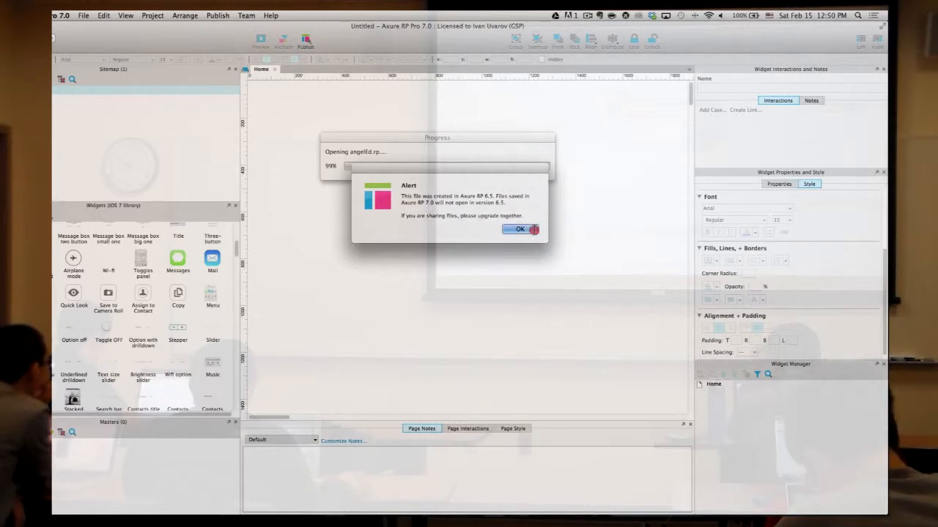
# - Dismiss the older 6.5 file alert and close angelEd without saving
pyautogui.click(533, 233)
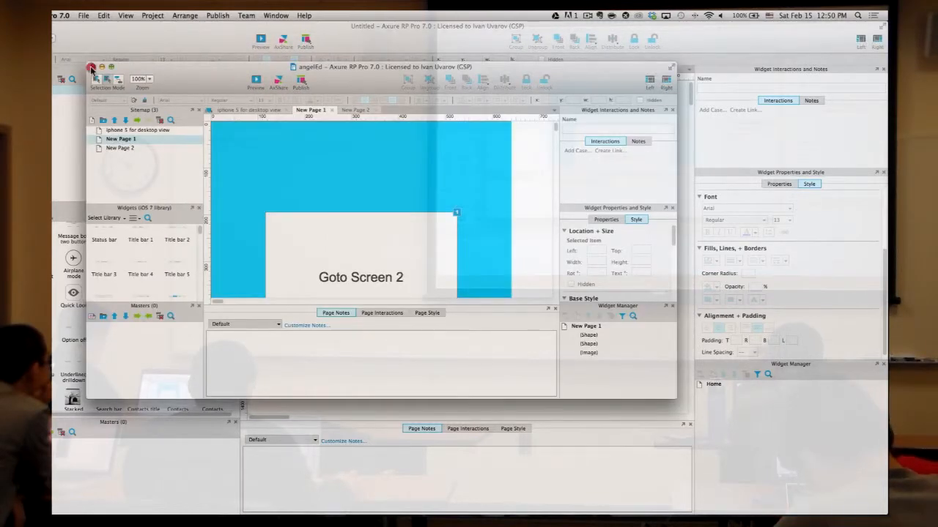
pyautogui.click(91, 67)
pyautogui.click(423, 185)
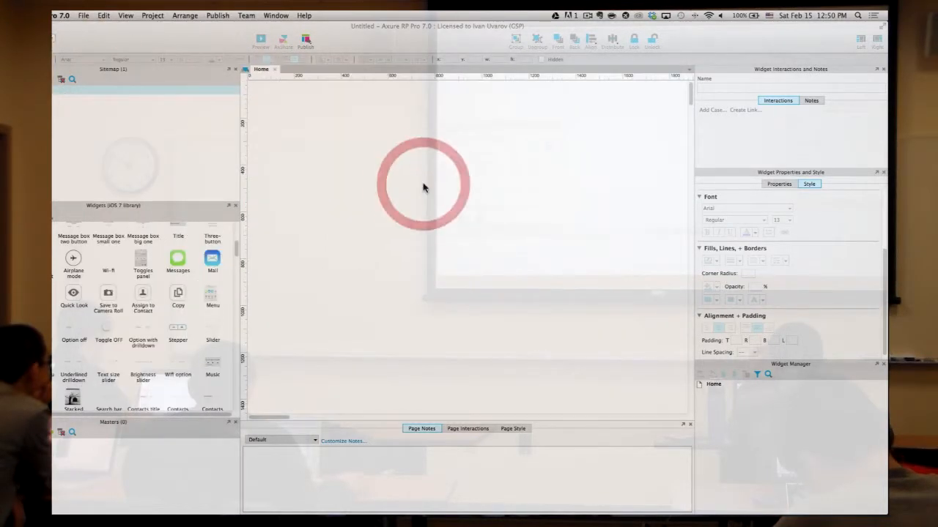
# - Browse the Angel Ed folder in the Open dialog, cancel it, and switch to the desktop
pyautogui.press('super+o')
pyautogui.scroll(-4, 424, 205)
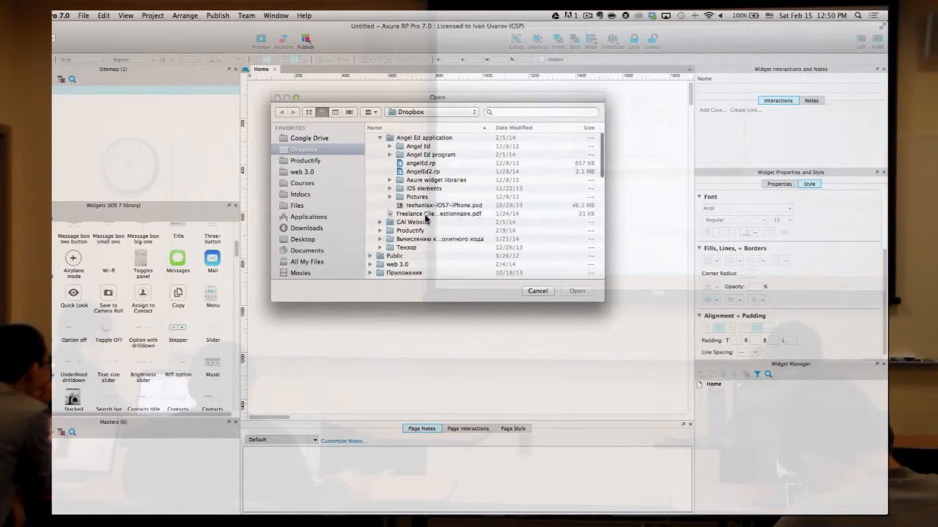
pyautogui.scroll(1, 408, 209)
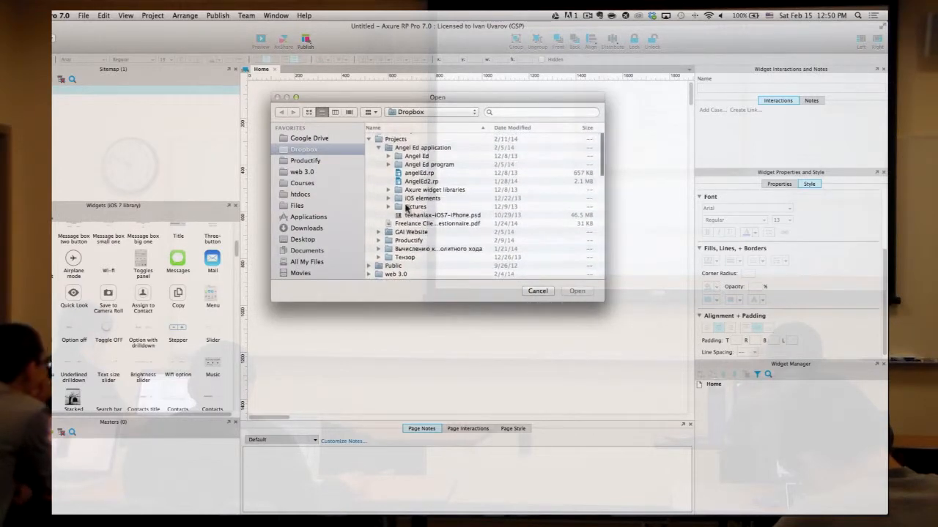
pyautogui.click(389, 157)
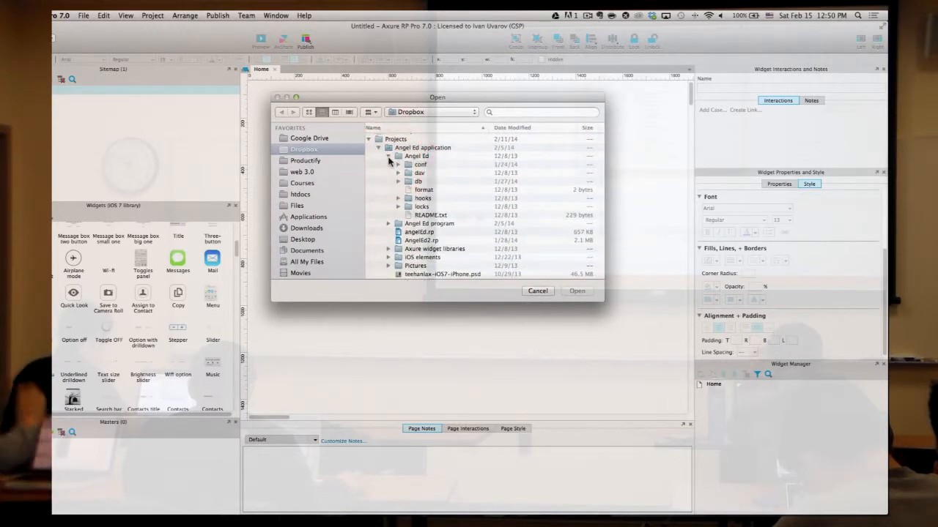
pyautogui.scroll(-4, 394, 231)
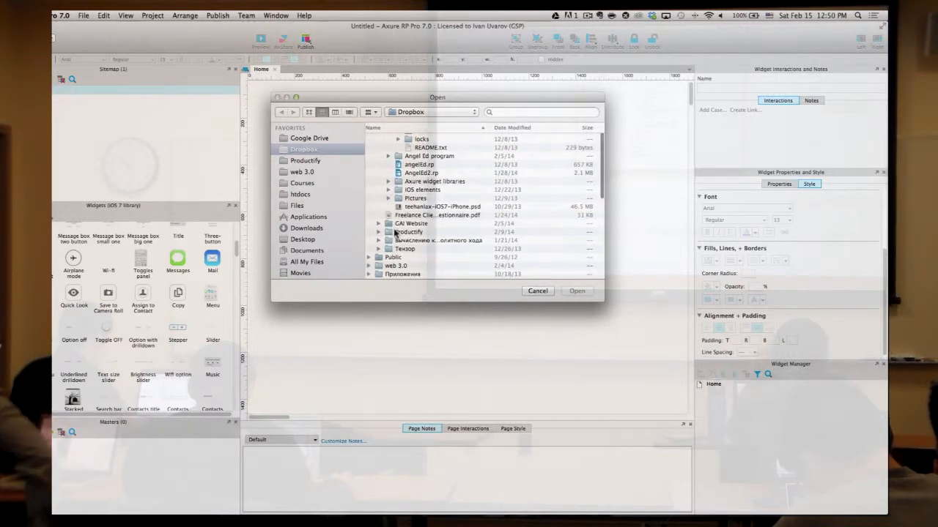
pyautogui.click(547, 293)
pyautogui.hotkey('ctrl', 'Left')
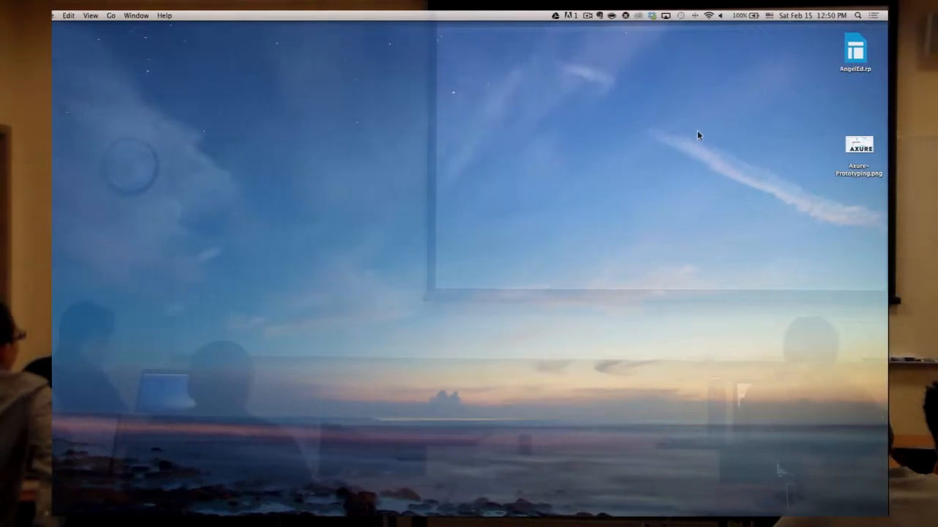
# - Open AngelEd.rp from the desktop, maximise and zoom out the window, and launch Preview
pyautogui.doubleClick(856, 48)
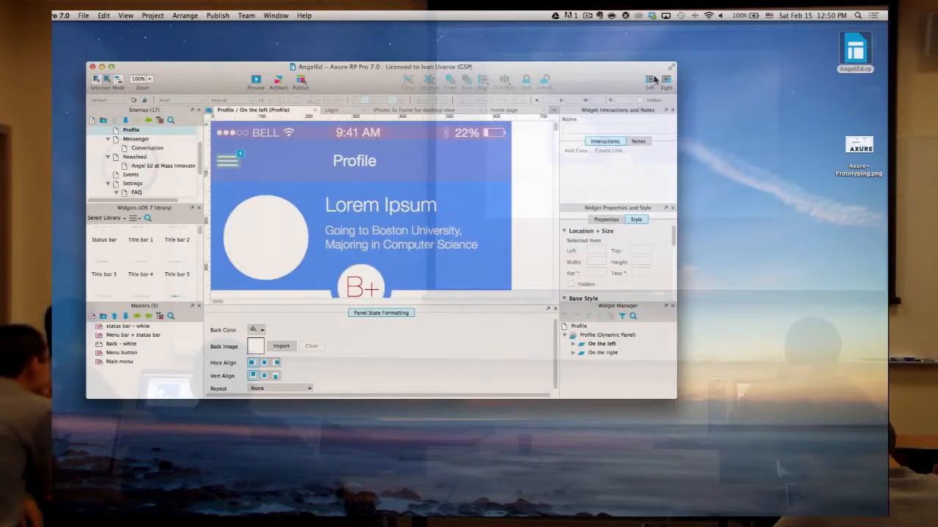
pyautogui.click(113, 67)
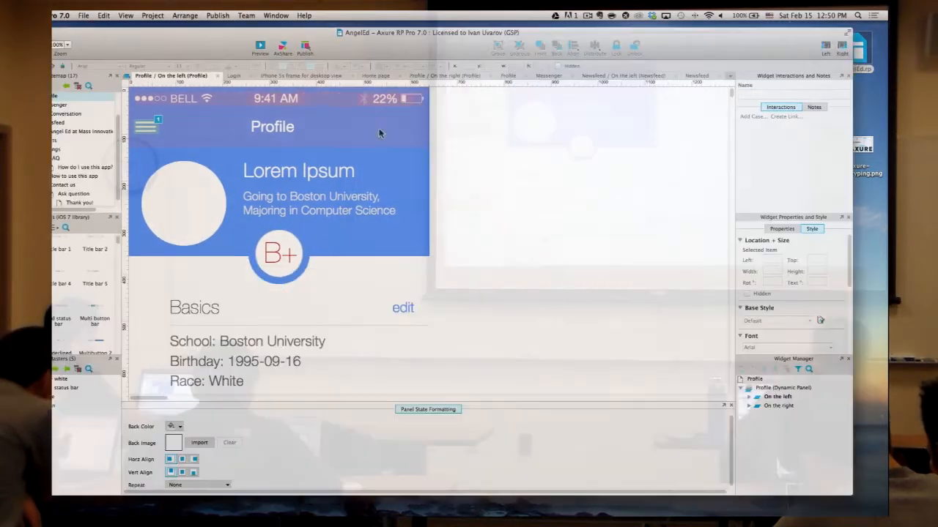
pyautogui.press('super+minus')
pyautogui.press('super+minus')
pyautogui.press('super+minus')
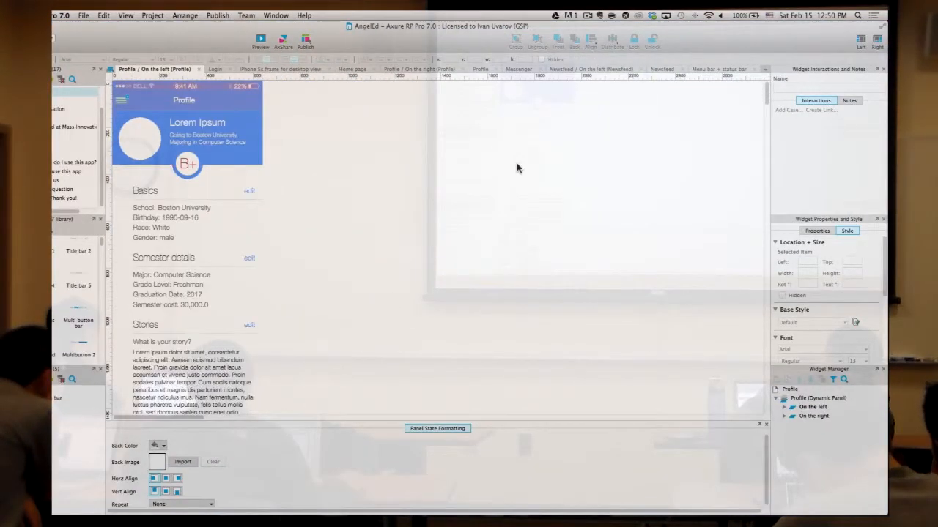
pyautogui.click(261, 40)
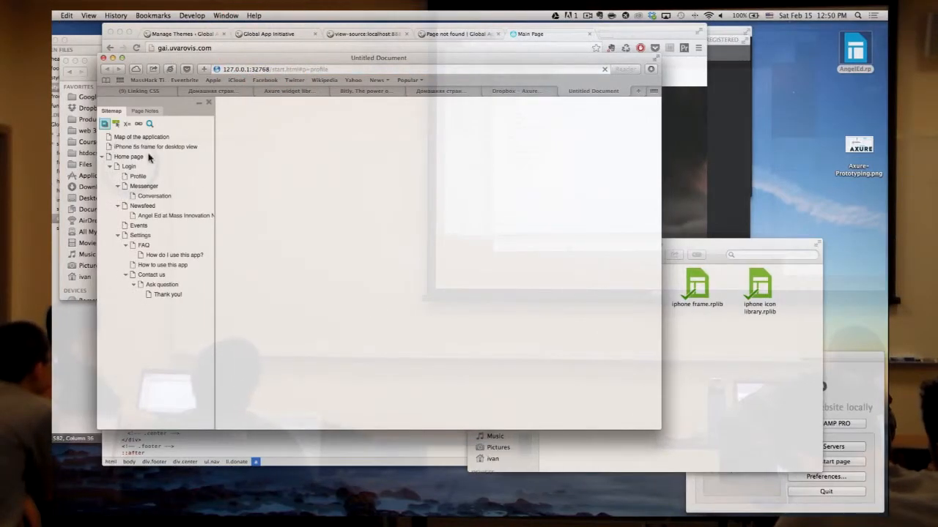
# - View 'iPhone 5s frame for desktop view' in Safari, enlarge the window, tap Angel Ed, then return to Axure
pyautogui.click(147, 147)
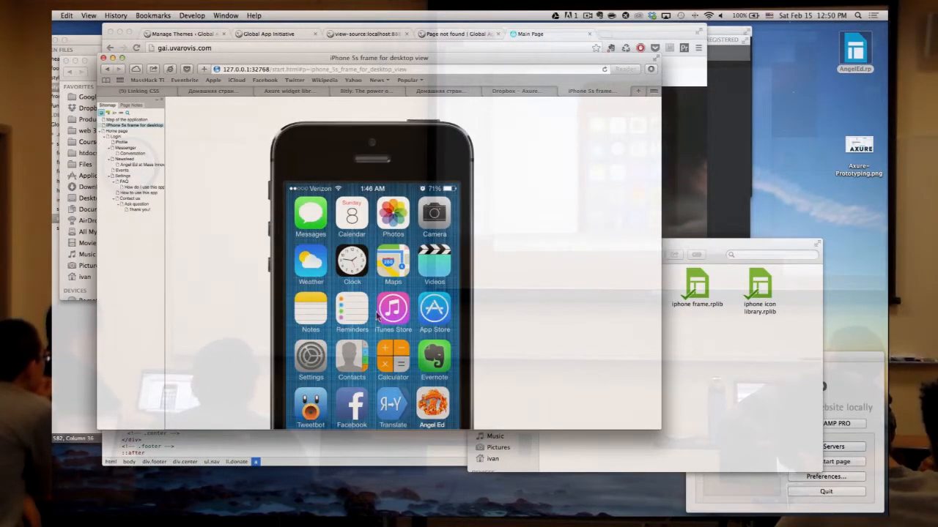
pyautogui.scroll(-3, 351, 295)
pyautogui.moveTo(656, 430); pyautogui.dragTo(766, 513)
pyautogui.click(433, 370)
pyautogui.hotkey('ctrl', 'Right')
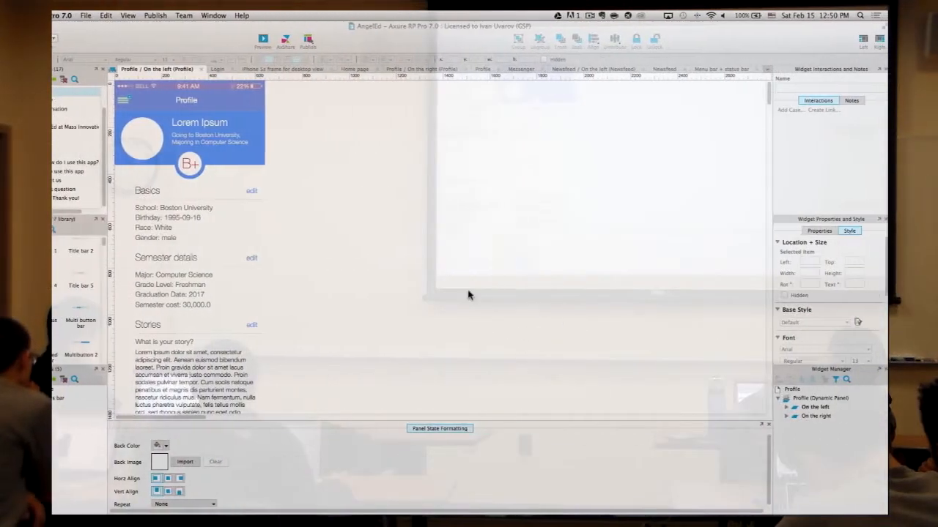
# - Zoom out over the AngelEd Profile page, open Newsfeed, then select the Untitled project's Home page
pyautogui.press('super+minus')
pyautogui.press('super+minus')
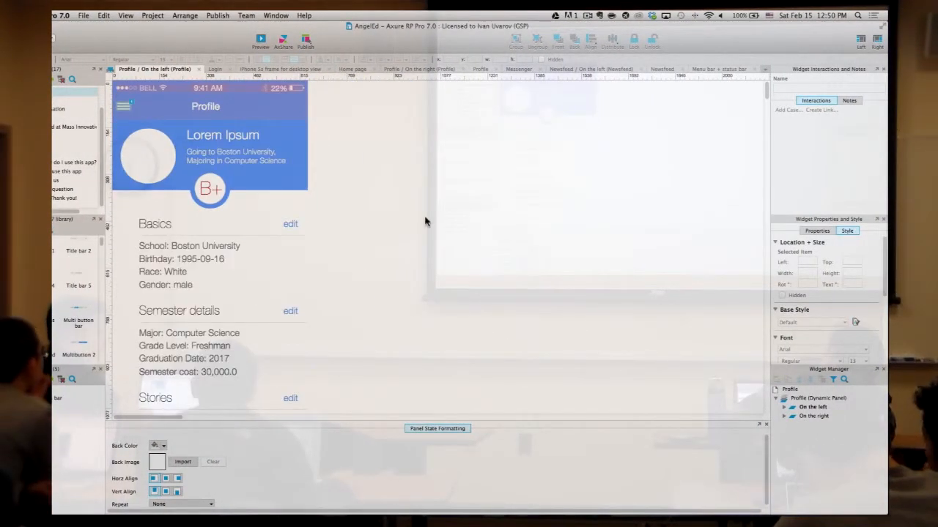
pyautogui.scroll(-5, 425, 221)
pyautogui.scroll(5, 425, 223)
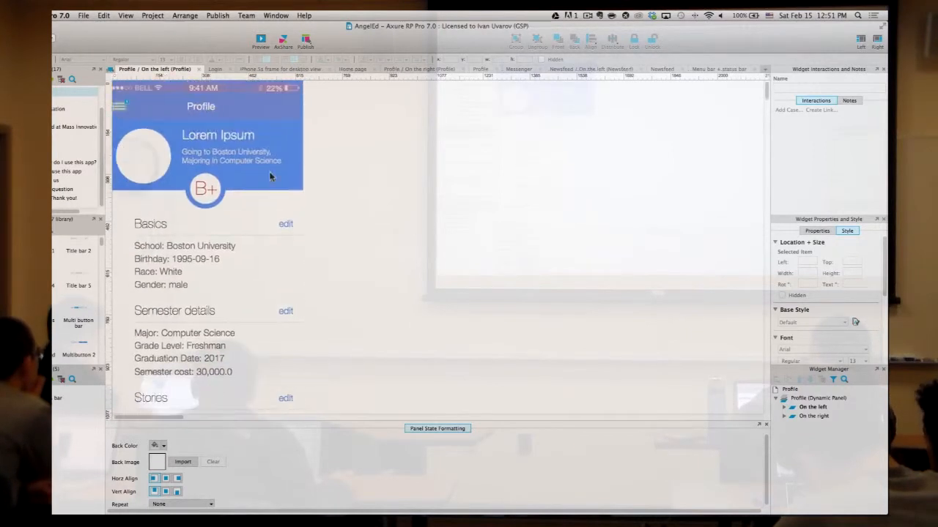
pyautogui.click(64, 120)
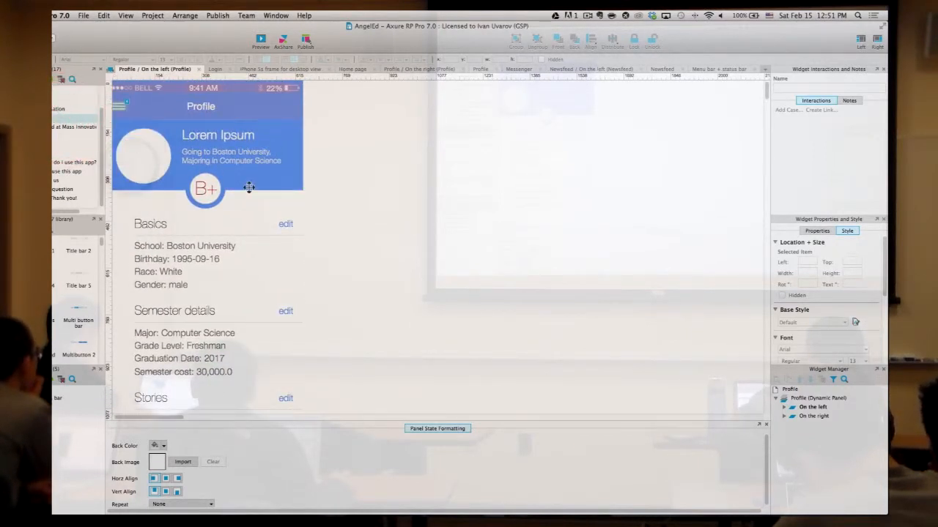
pyautogui.doubleClick(54, 118)
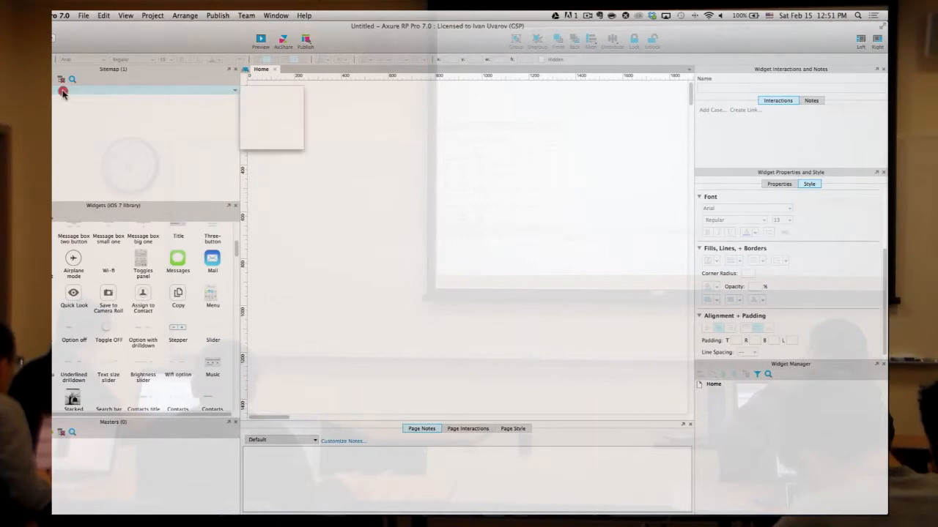
pyautogui.click(77, 92)
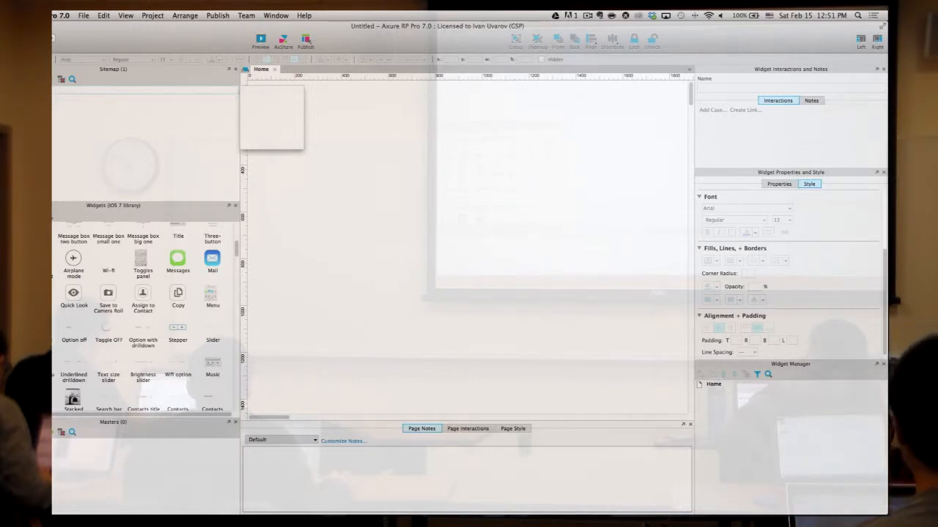
# - Commit the Home page rename to 'iPhone frame' and select it in the sitemap
pyautogui.press('Return')
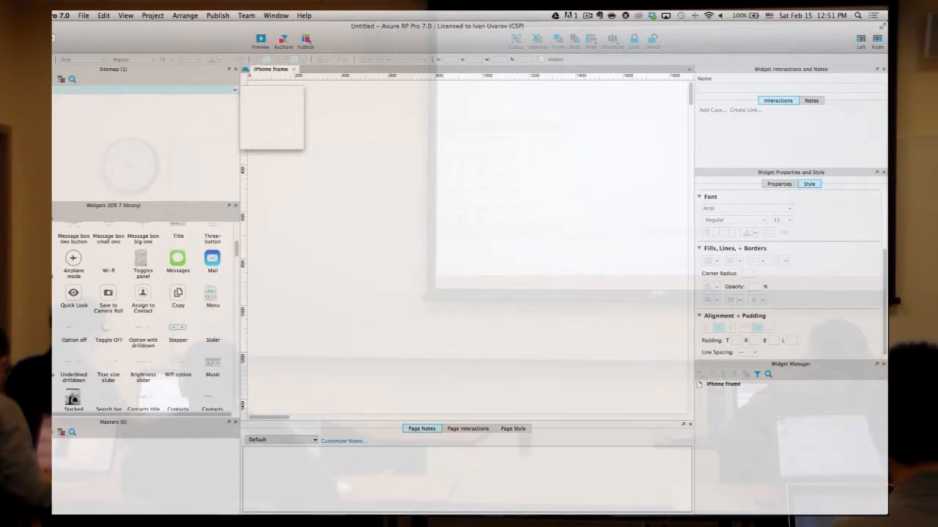
pyautogui.click(88, 137)
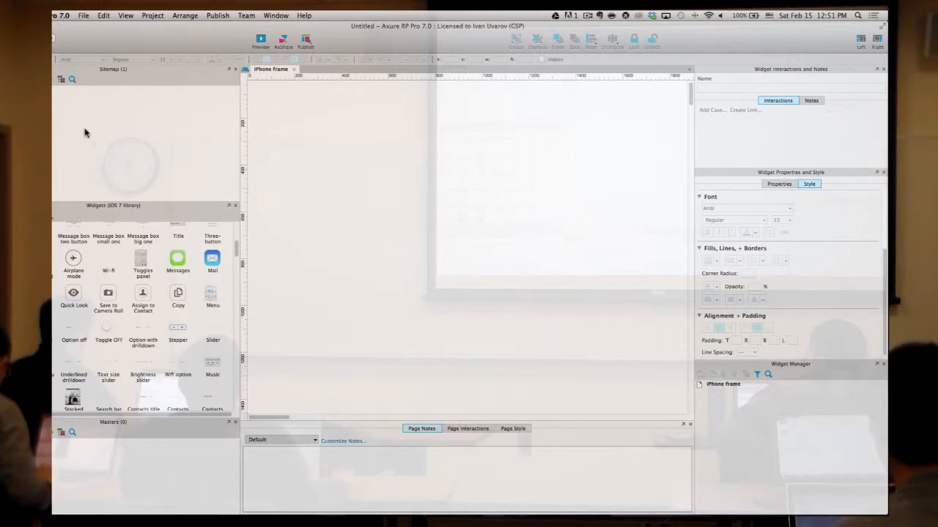
pyautogui.moveTo(141, 92)
pyautogui.click(139, 92)
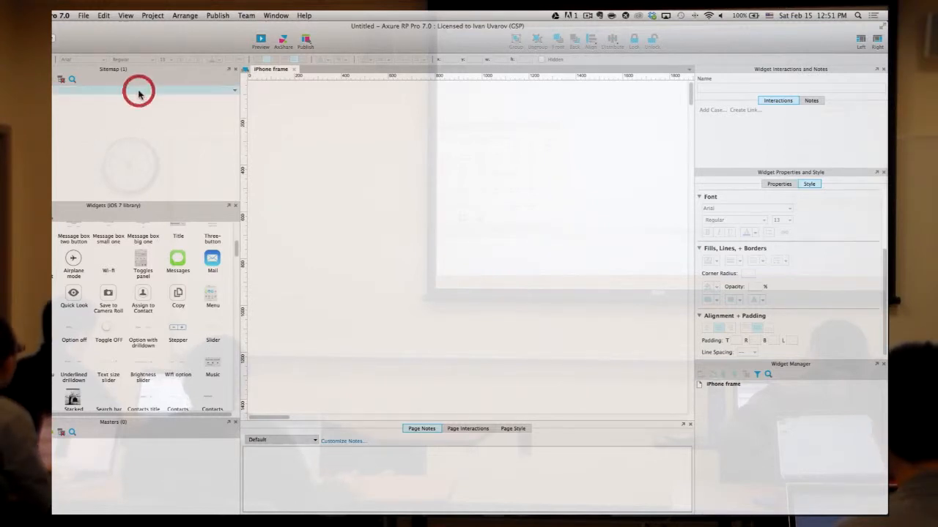
# - Load the iPhone widget library from the Widgets library dropdown
pyautogui.click(268, 146)
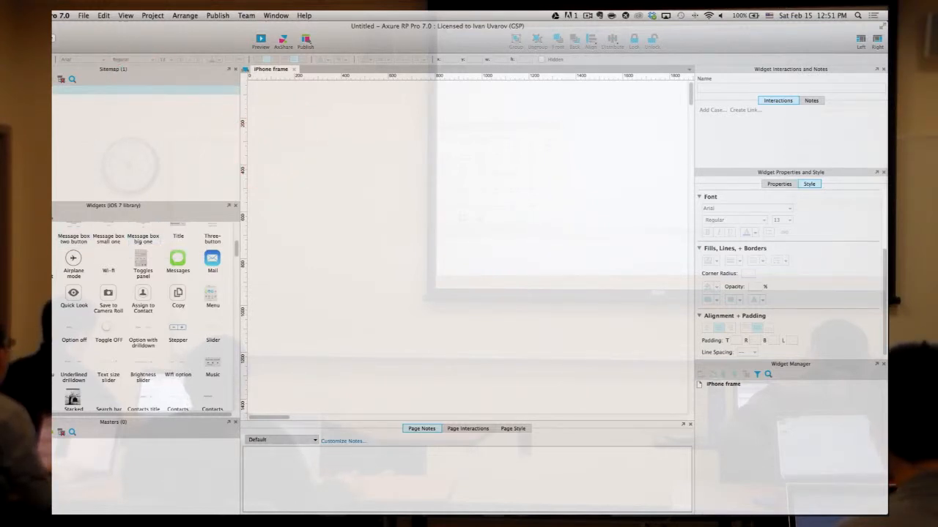
pyautogui.click(43, 215)
pyautogui.click(55, 240)
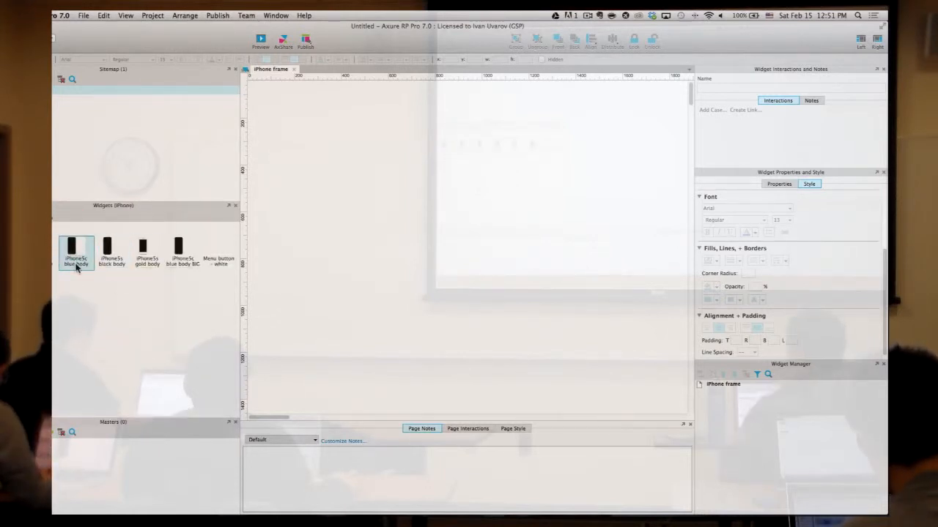
# - Try placing iPhone5c blue body phone images on the page and delete them again
pyautogui.moveTo(76, 250); pyautogui.dragTo(345, 219)
pyautogui.press('Delete')
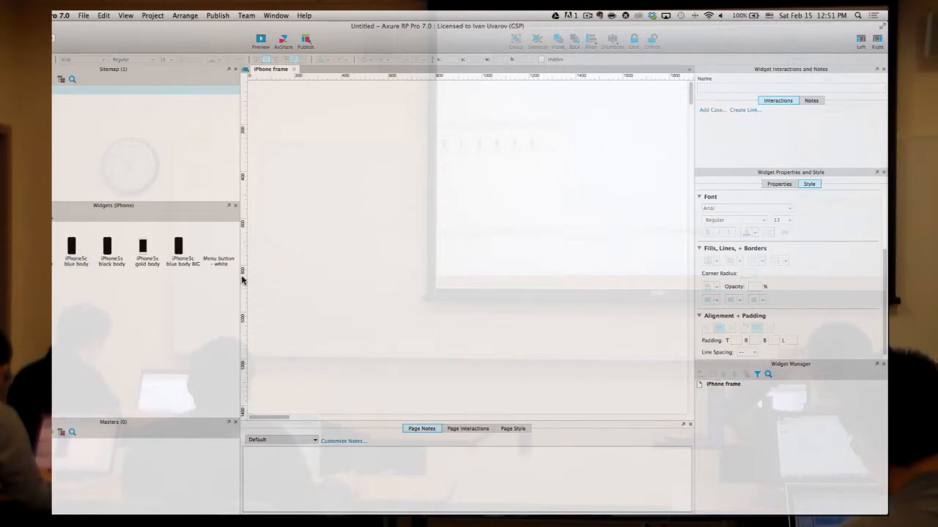
pyautogui.click(79, 251)
pyautogui.click(41, 249)
pyautogui.moveTo(41, 249); pyautogui.dragTo(274, 178)
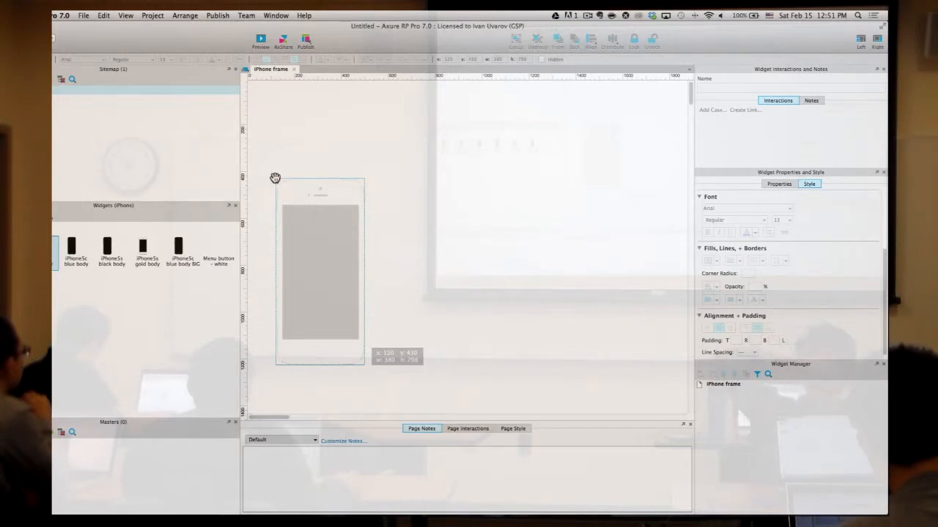
pyautogui.moveTo(274, 178); pyautogui.dragTo(275, 178)
pyautogui.press('Delete')
pyautogui.click(48, 216)
pyautogui.click(48, 241)
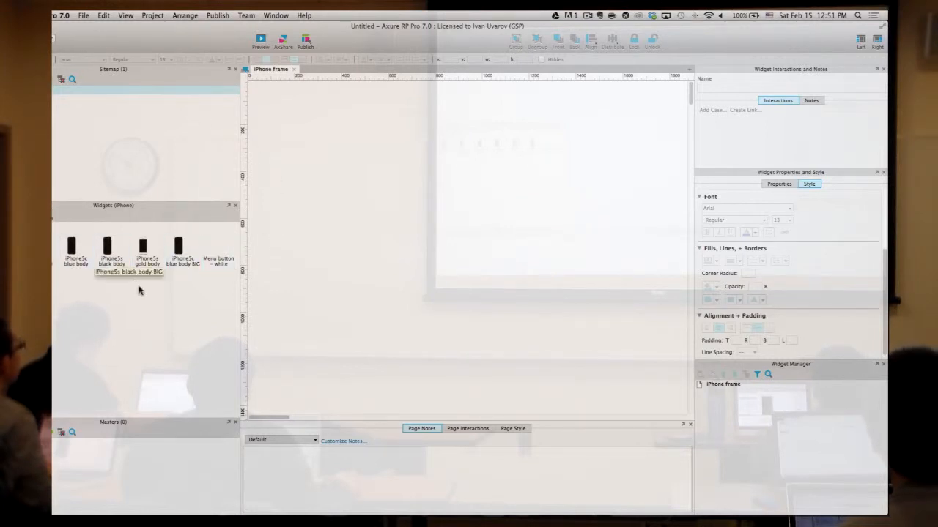
# - Place the iPhone5s black body BIG image, deleting the trial iPhone5c blue body BIG
pyautogui.click(177, 268)
pyautogui.moveTo(176, 265); pyautogui.dragTo(273, 109)
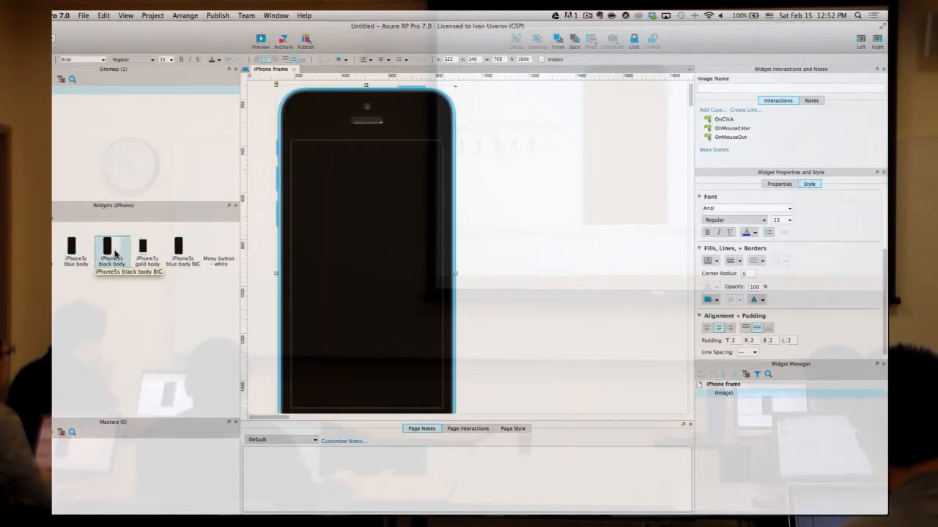
pyautogui.moveTo(119, 252); pyautogui.dragTo(463, 109)
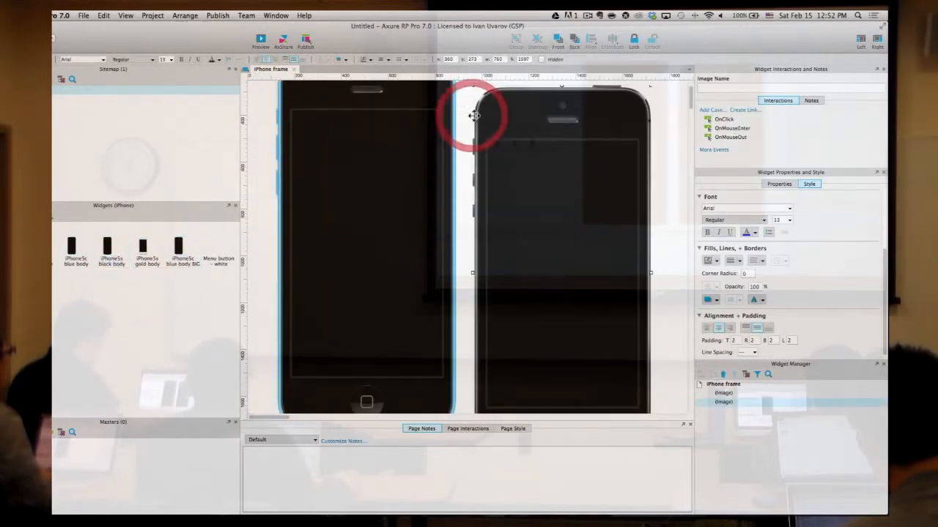
pyautogui.click(383, 157)
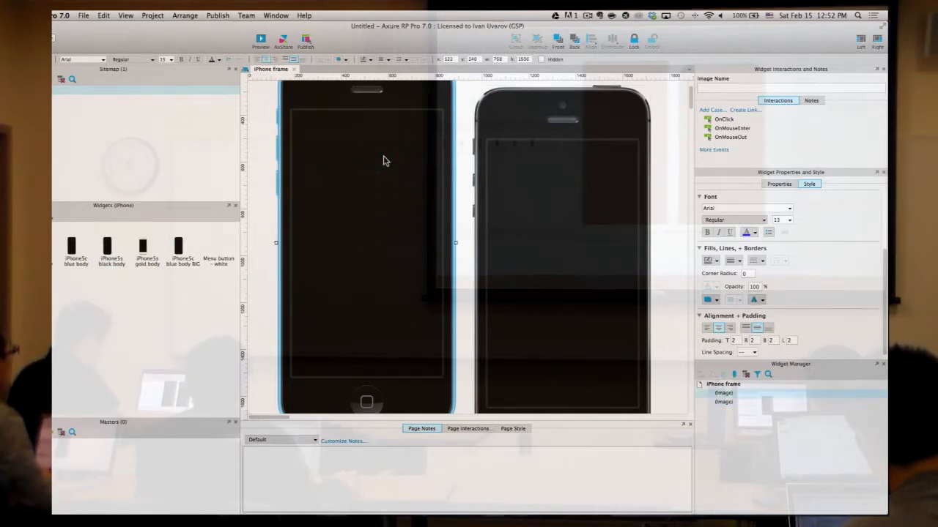
pyautogui.press('Delete')
# - Reposition the black iPhone image up near the top of the canvas
pyautogui.moveTo(547, 174); pyautogui.dragTo(325, 171)
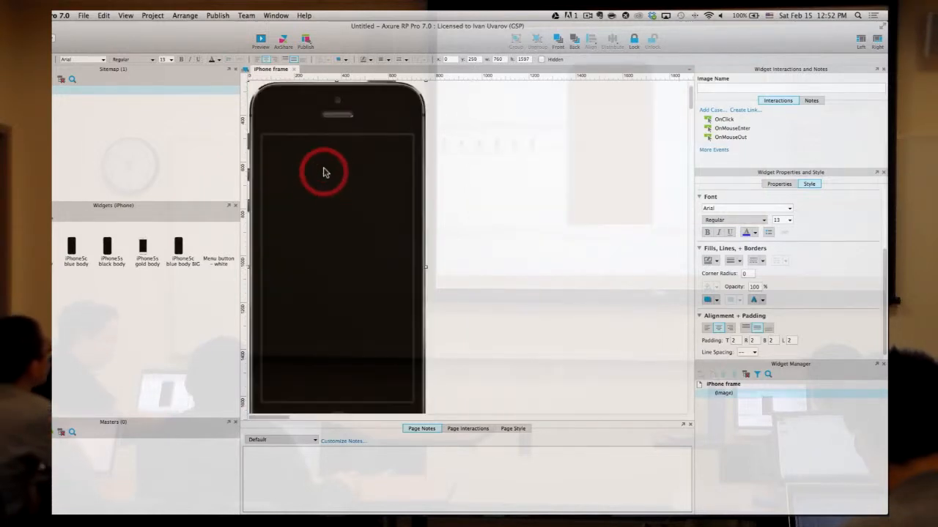
pyautogui.click(566, 170)
pyautogui.scroll(-5, 539, 193)
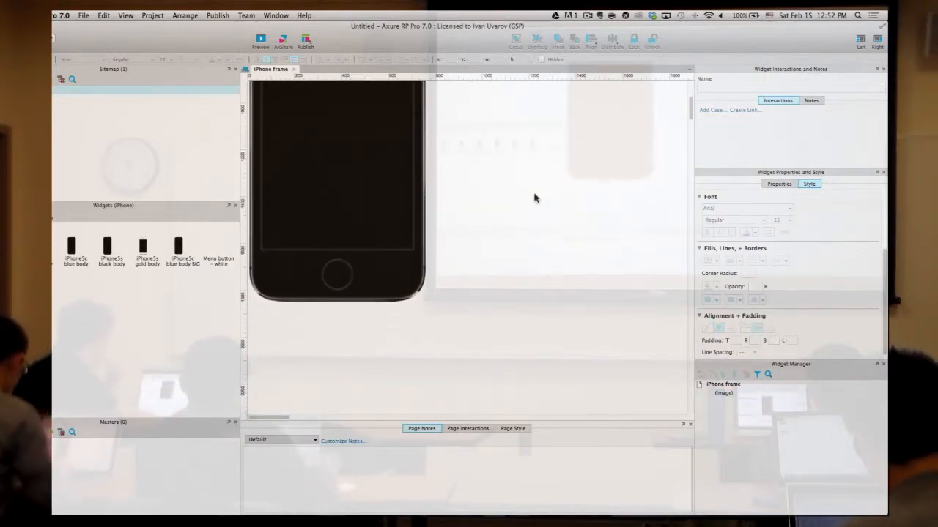
pyautogui.scroll(6, 534, 198)
pyautogui.scroll(1, 534, 198)
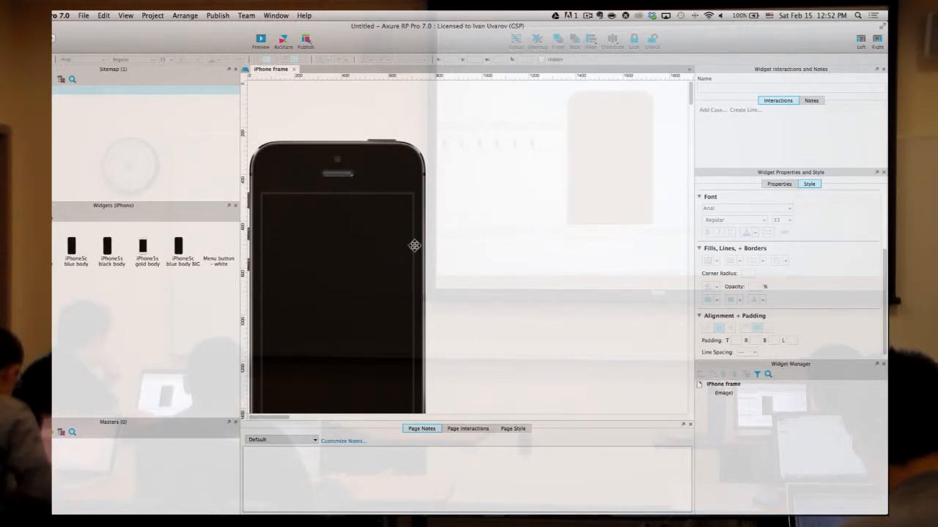
pyautogui.click(413, 246)
pyautogui.moveTo(364, 239); pyautogui.dragTo(426, 185)
pyautogui.click(562, 199)
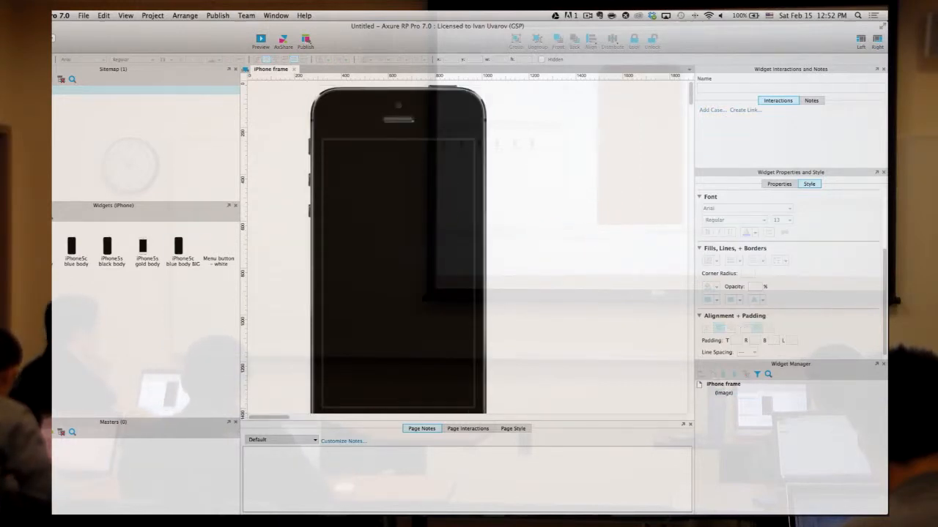
pyautogui.click(49, 215)
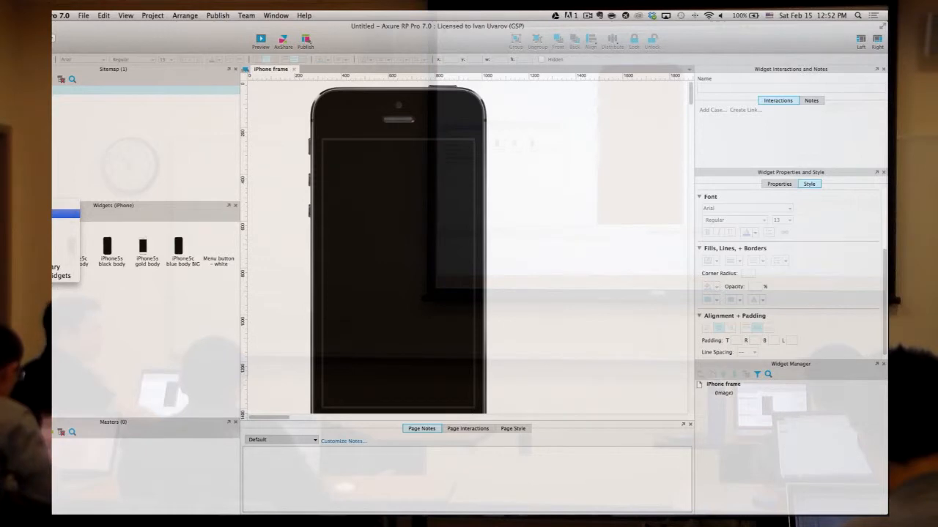
# - Place a Default-library Inline Frame at the iPhone screen's top-left corner
pyautogui.click(66, 214)
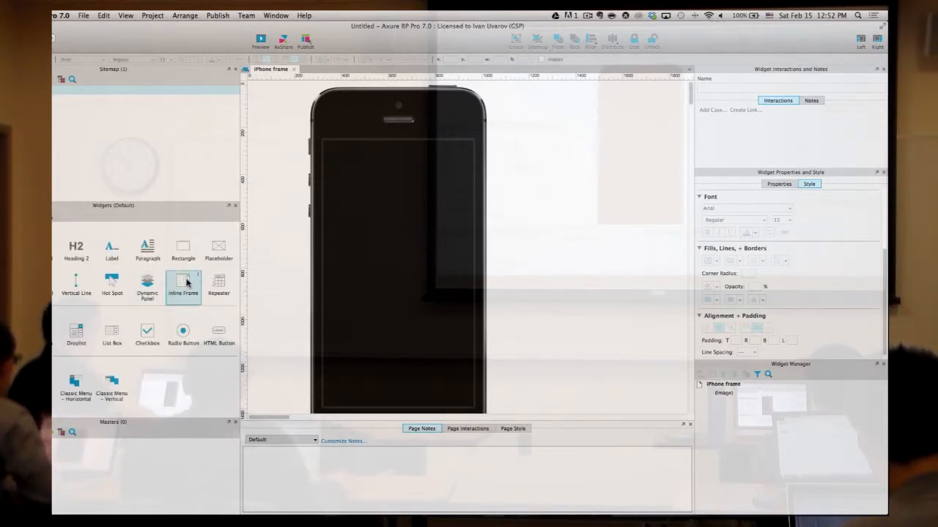
pyautogui.moveTo(234, 285); pyautogui.dragTo(332, 147)
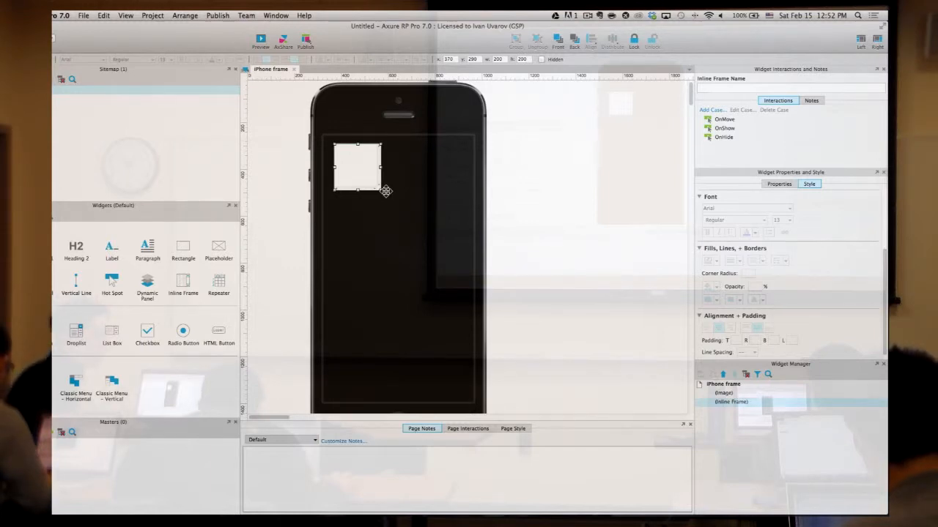
pyautogui.moveTo(355, 163); pyautogui.dragTo(347, 155)
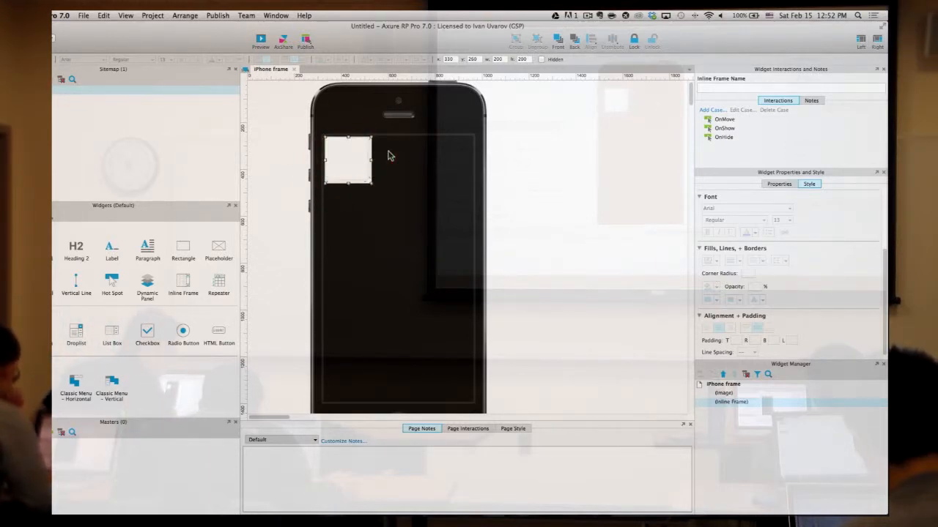
pyautogui.scroll(4, 772, 224)
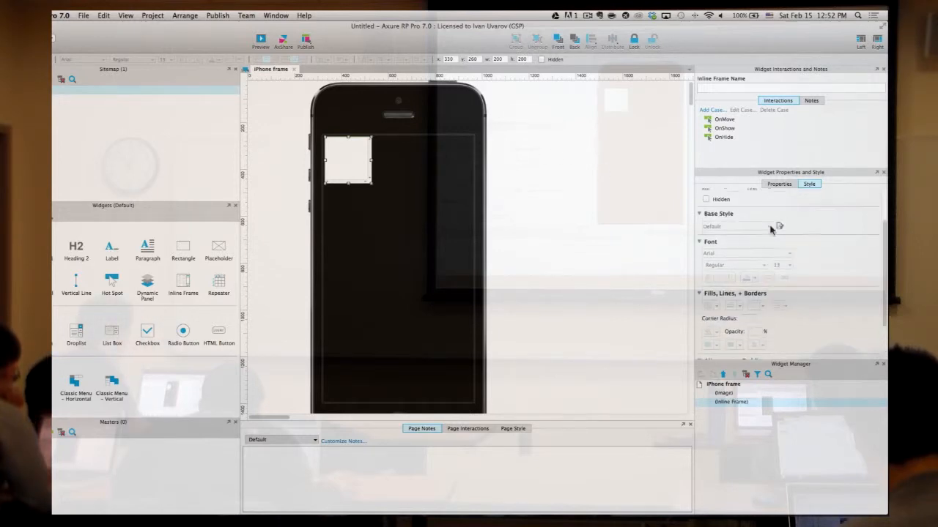
# - Size the inline frame to width 640 and height 1136
pyautogui.click(733, 226)
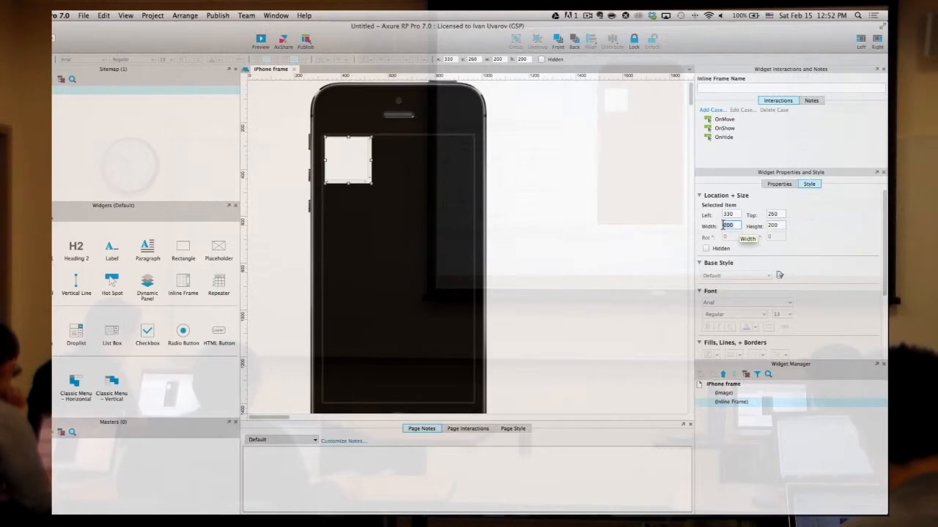
pyautogui.click(723, 225)
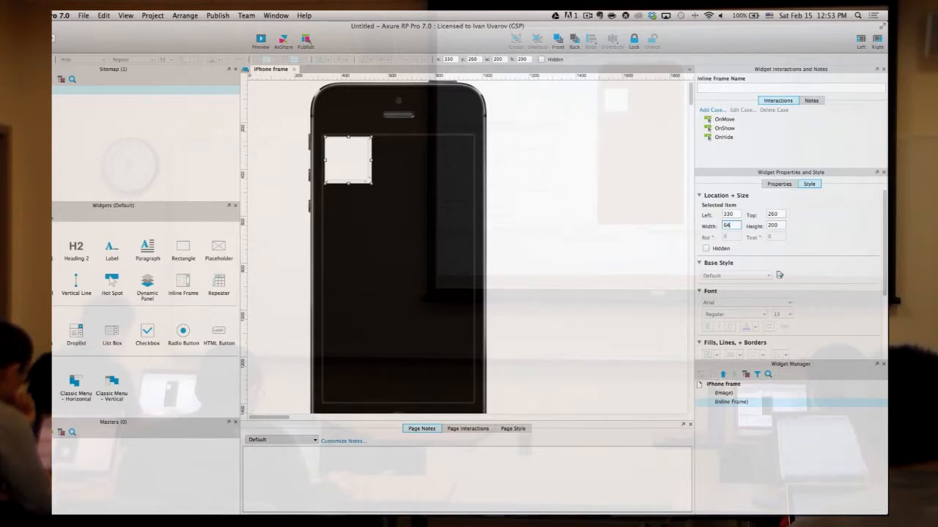
pyautogui.press('Tab')
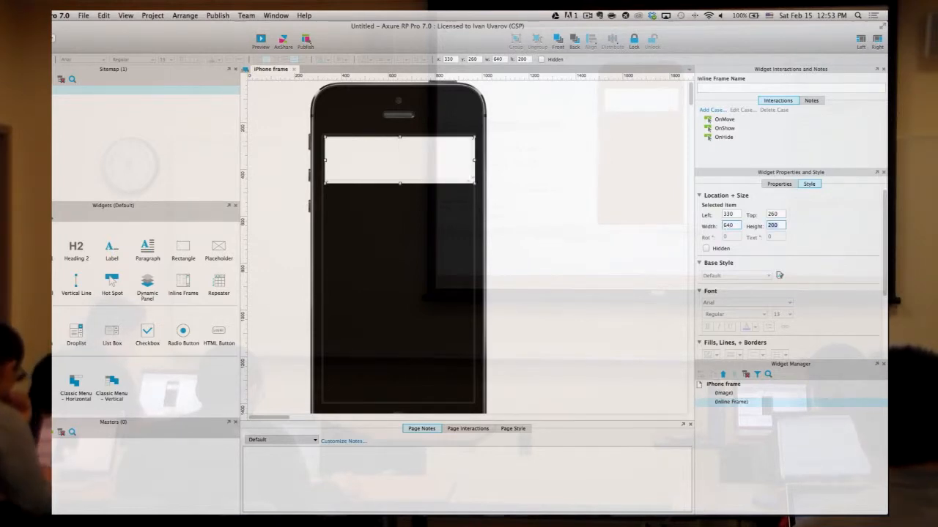
pyautogui.write('1136')
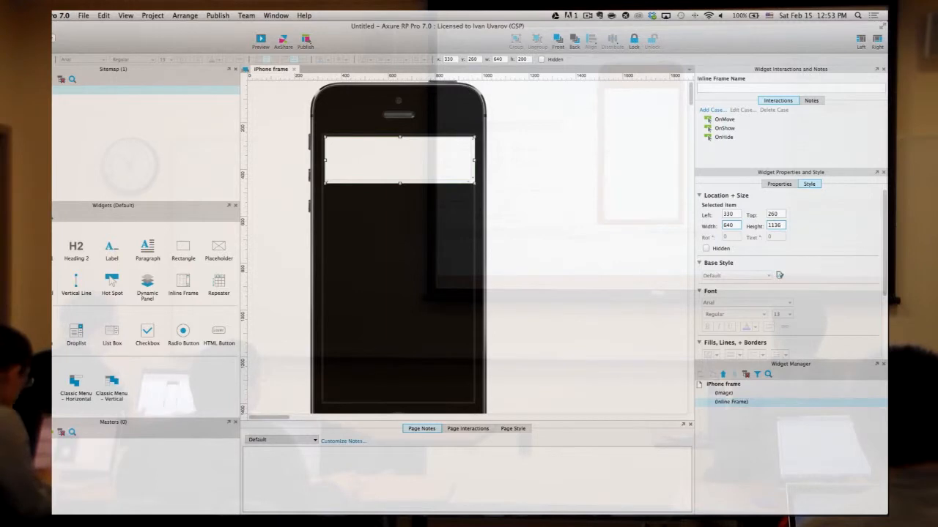
pyautogui.press('Return')
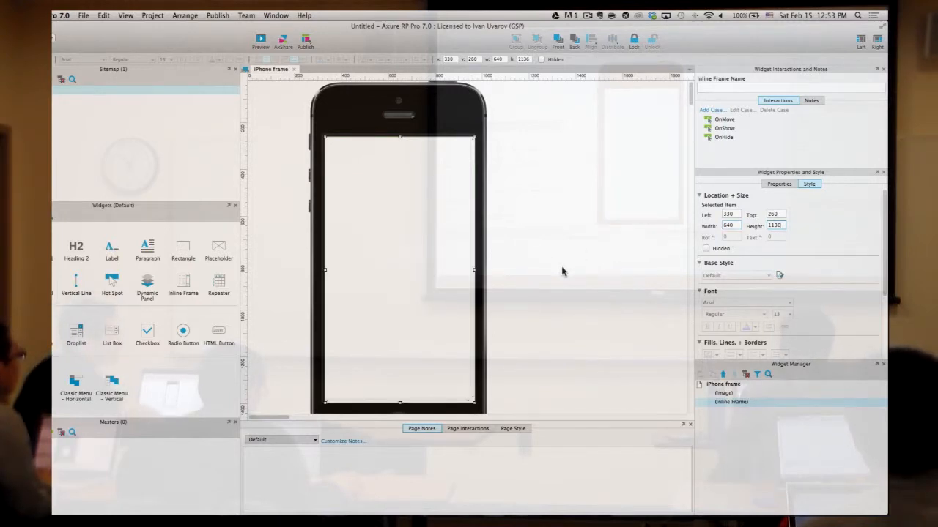
pyautogui.click(603, 264)
pyautogui.click(447, 235)
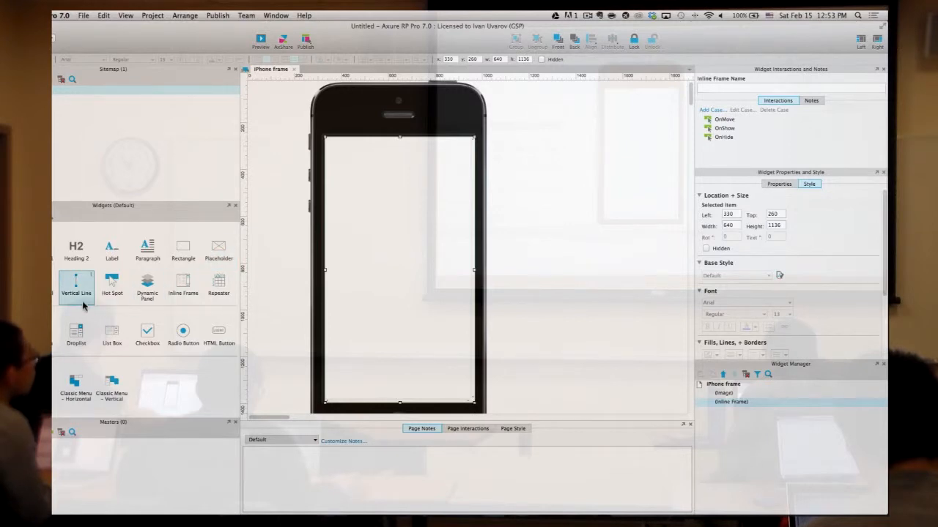
pyautogui.moveTo(290, 279); pyautogui.dragTo(568, 163)
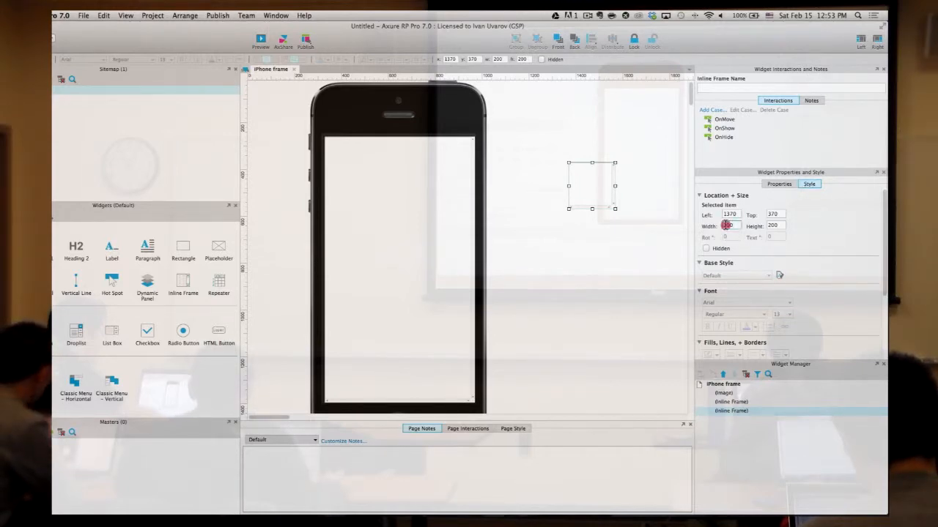
pyautogui.click(726, 225)
pyautogui.click(780, 223)
pyautogui.click(740, 227)
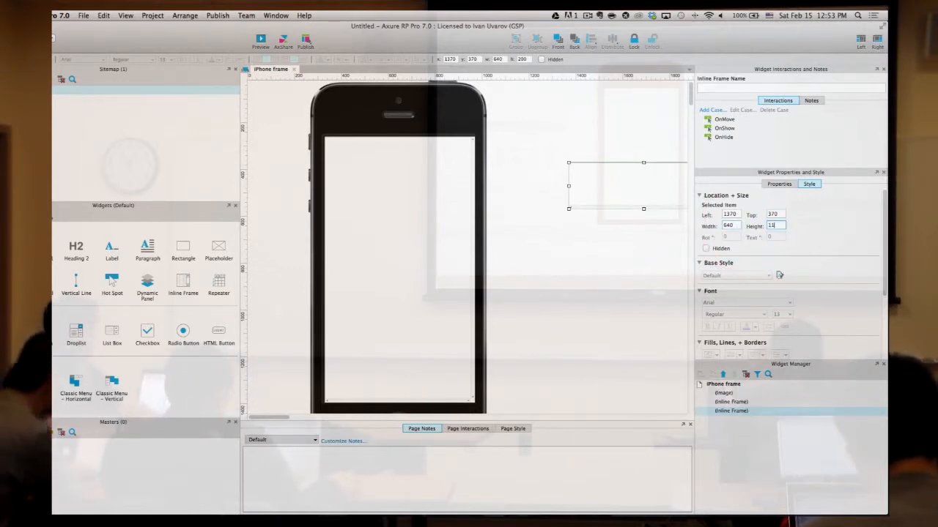
pyautogui.write('1136')
pyautogui.press('Return')
pyautogui.click(588, 121)
pyautogui.click(622, 184)
pyautogui.moveTo(605, 193); pyautogui.dragTo(584, 160)
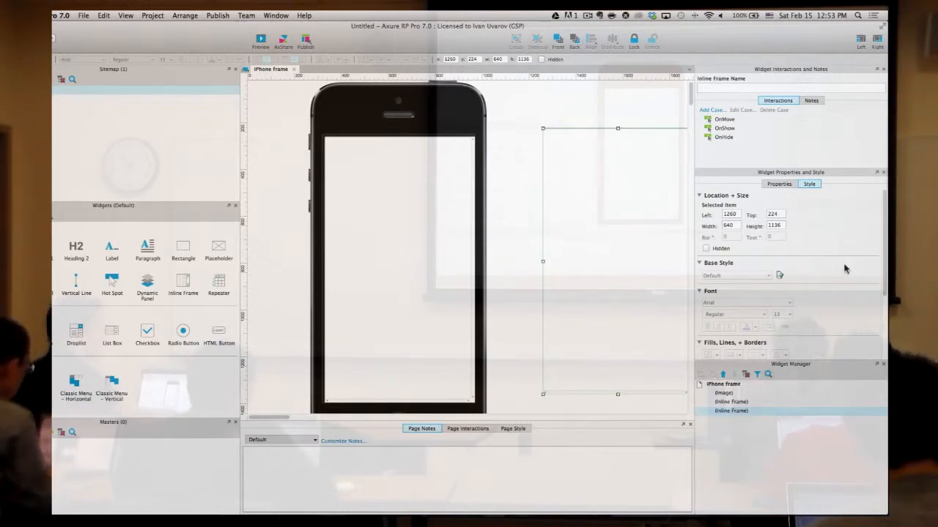
pyautogui.click(601, 116)
pyautogui.click(656, 227)
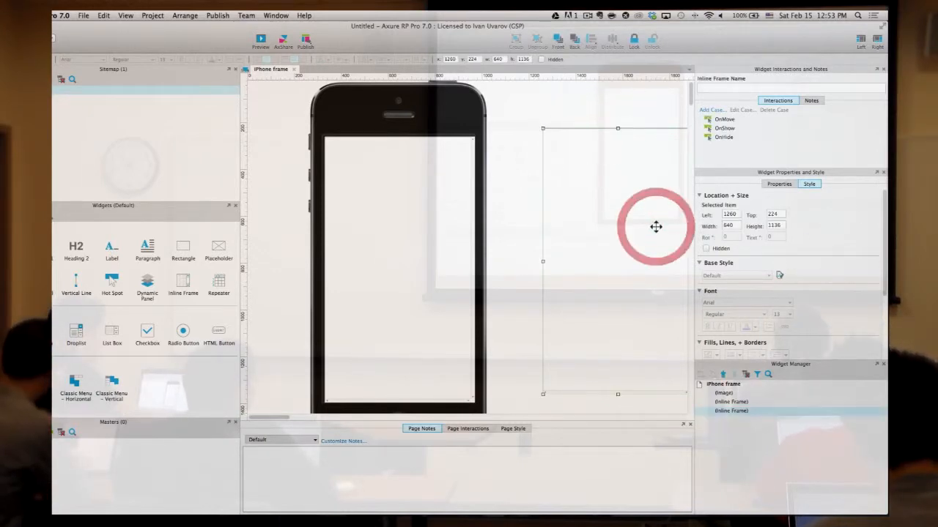
pyautogui.press('Delete')
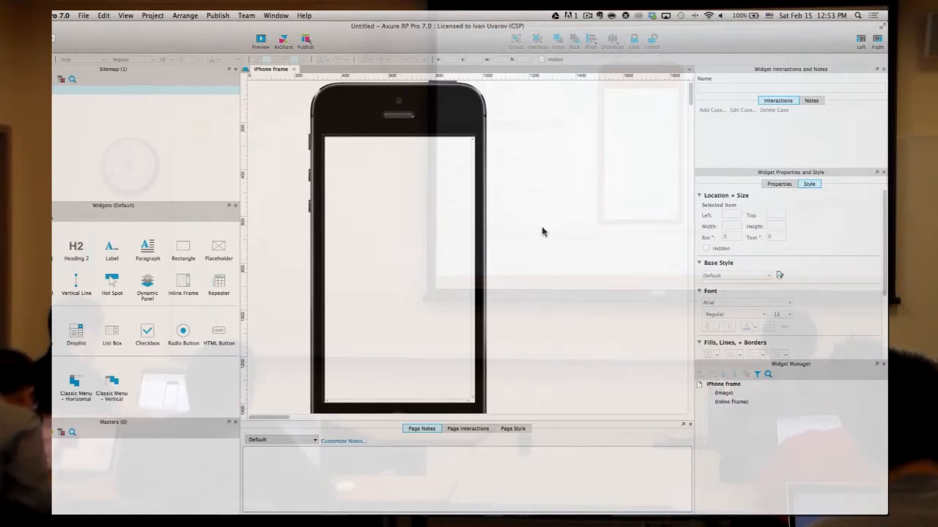
# - Add a Heading 1 label '640x1136' at font size 100 to the right of the phone
pyautogui.moveTo(74, 247); pyautogui.dragTo(553, 199)
pyautogui.write('H')
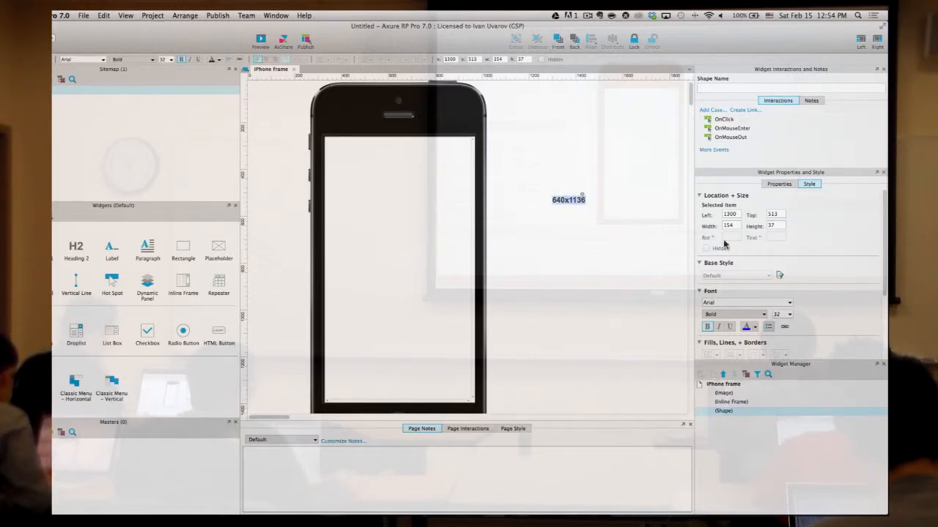
pyautogui.scroll(-1, 788, 301)
pyautogui.doubleClick(782, 309)
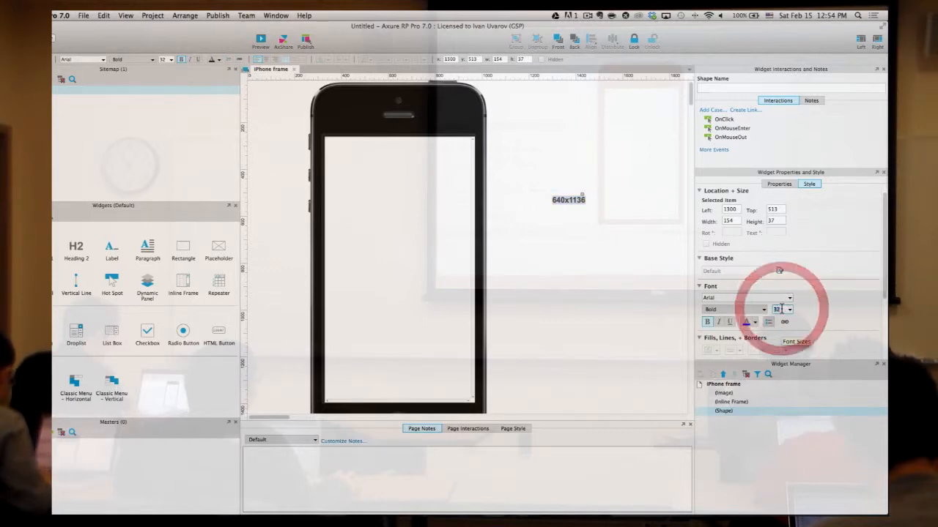
pyautogui.write('100')
pyautogui.press('Return')
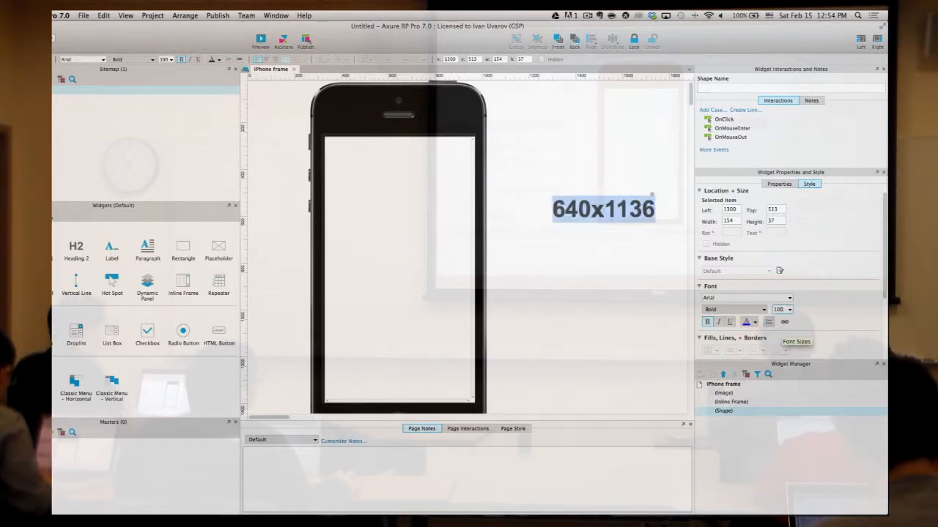
pyautogui.click(505, 316)
pyautogui.moveTo(567, 209); pyautogui.dragTo(533, 207)
pyautogui.click(551, 289)
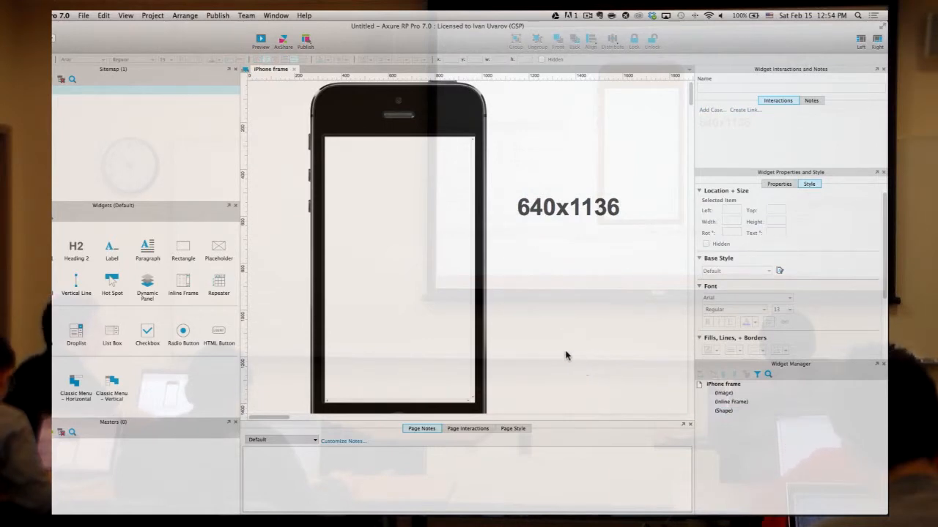
pyautogui.click(384, 246)
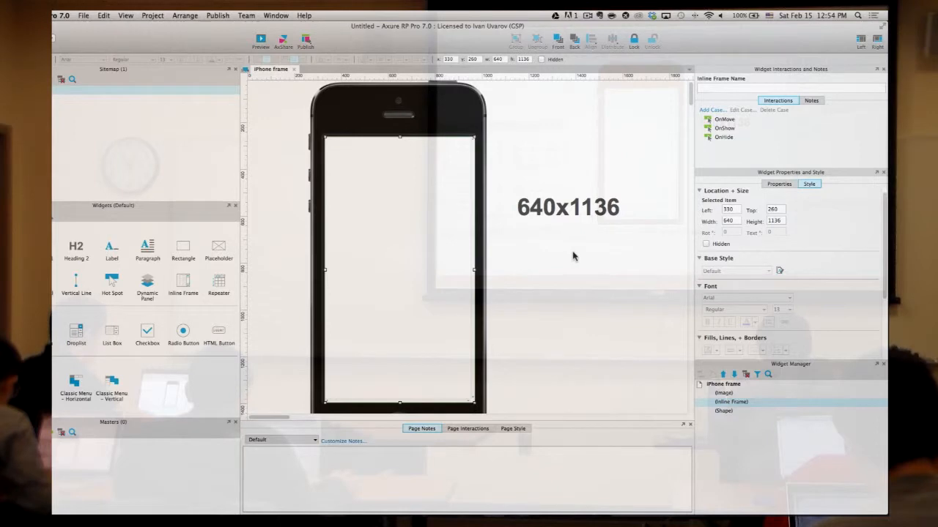
pyautogui.click(595, 261)
pyautogui.click(433, 200)
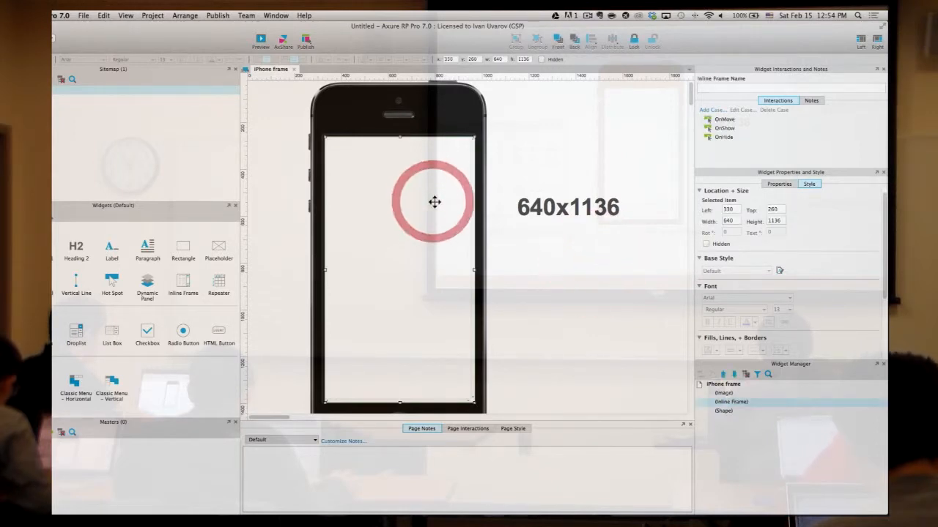
pyautogui.scroll(-1, 573, 273)
pyautogui.scroll(-1, 573, 274)
pyautogui.click(573, 272)
pyautogui.click(421, 200)
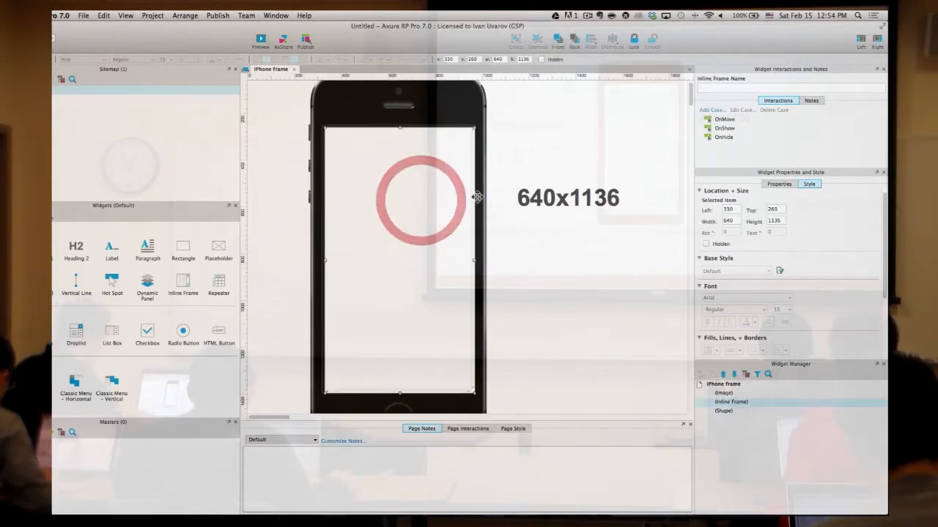
pyautogui.scroll(4, 439, 159)
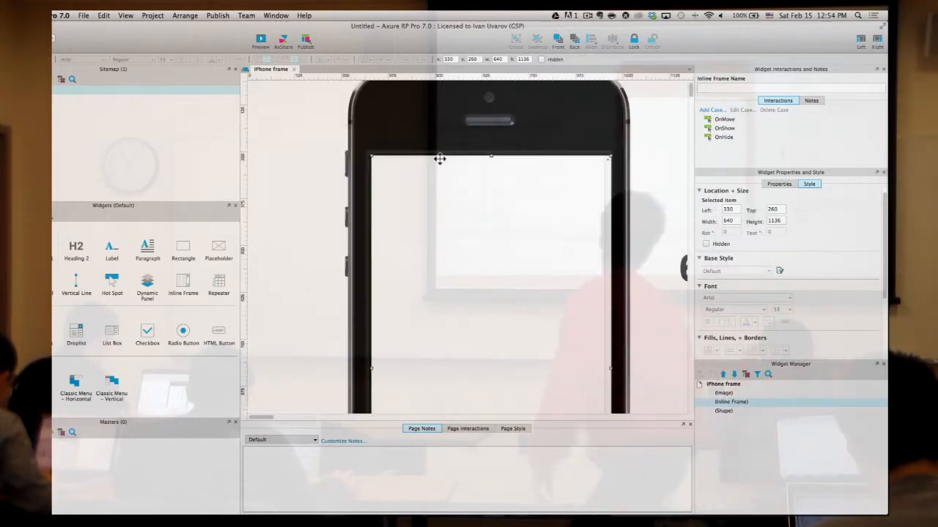
pyautogui.scroll(1, 439, 158)
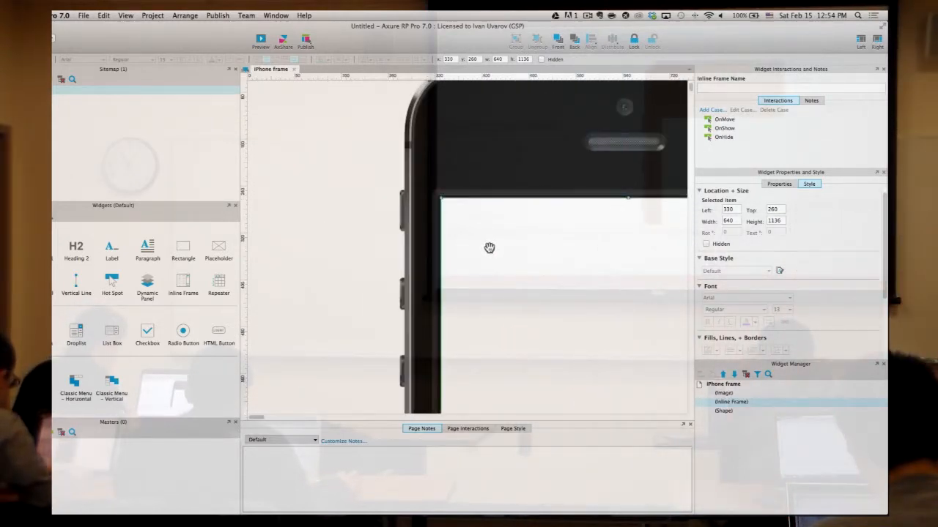
pyautogui.moveTo(488, 247); pyautogui.dragTo(489, 247)
pyautogui.press('Up')
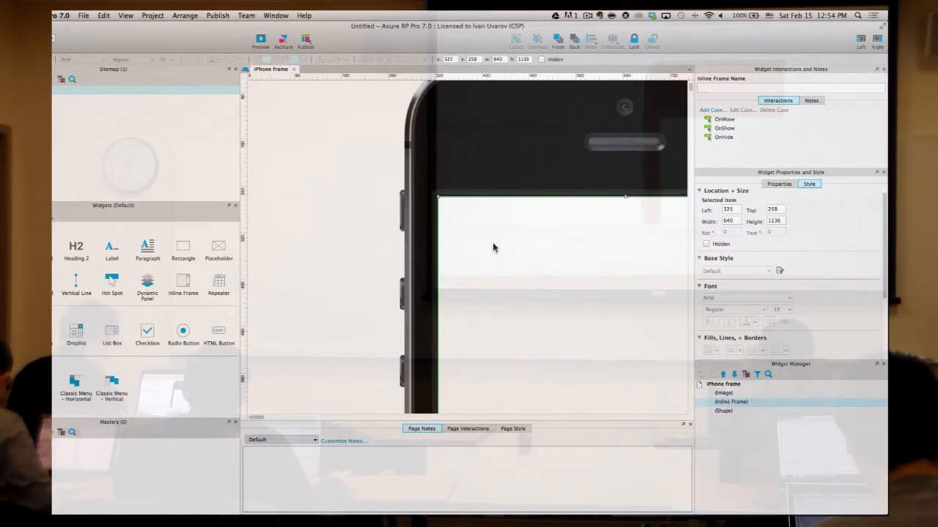
pyautogui.scroll(-6, 494, 248)
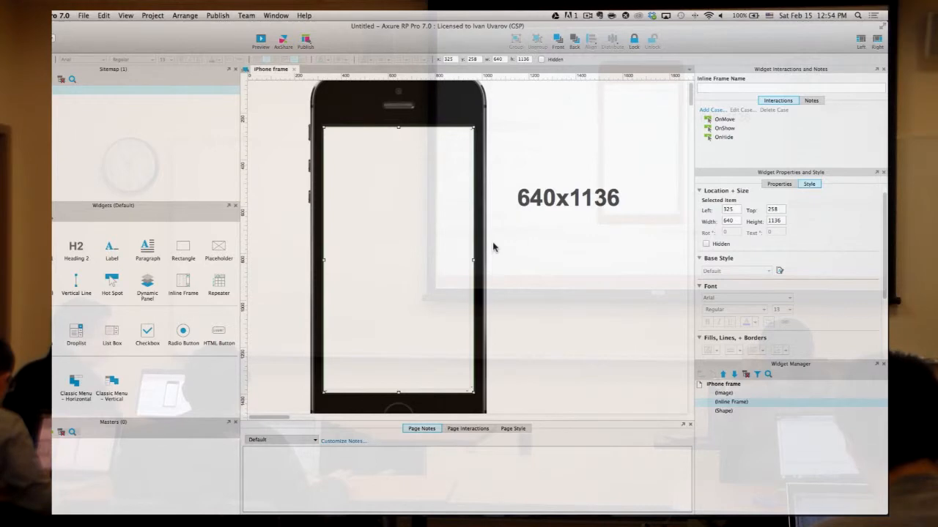
pyautogui.click(586, 272)
pyautogui.scroll(-1, 575, 281)
pyautogui.scroll(1, 575, 282)
pyautogui.scroll(-2, 575, 282)
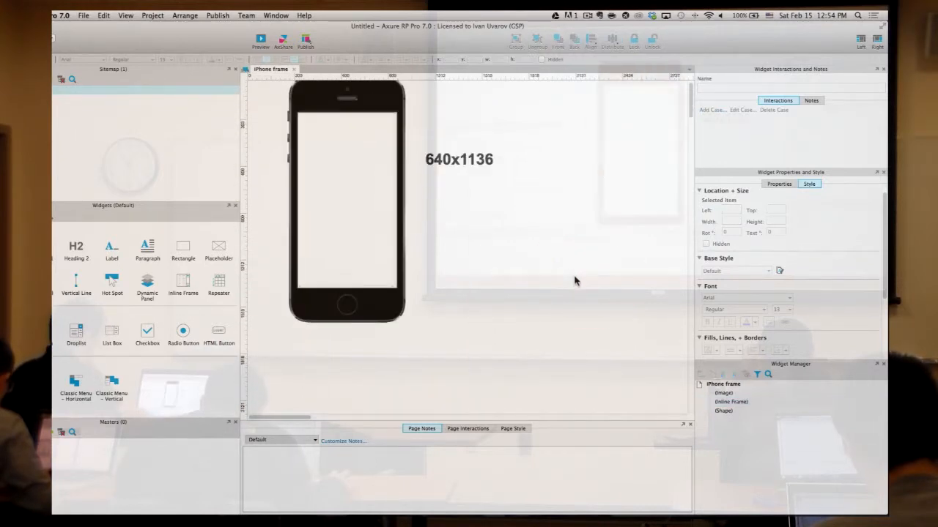
pyautogui.scroll(2, 575, 281)
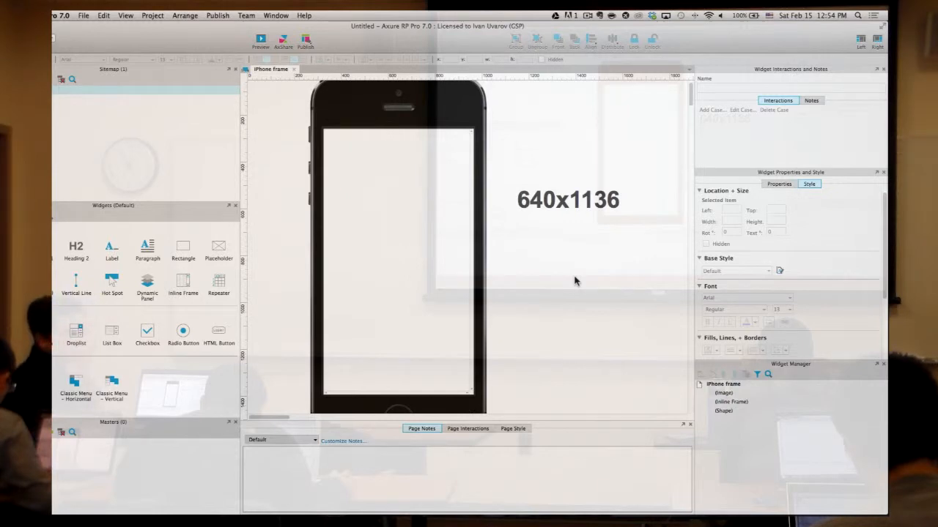
pyautogui.click(444, 215)
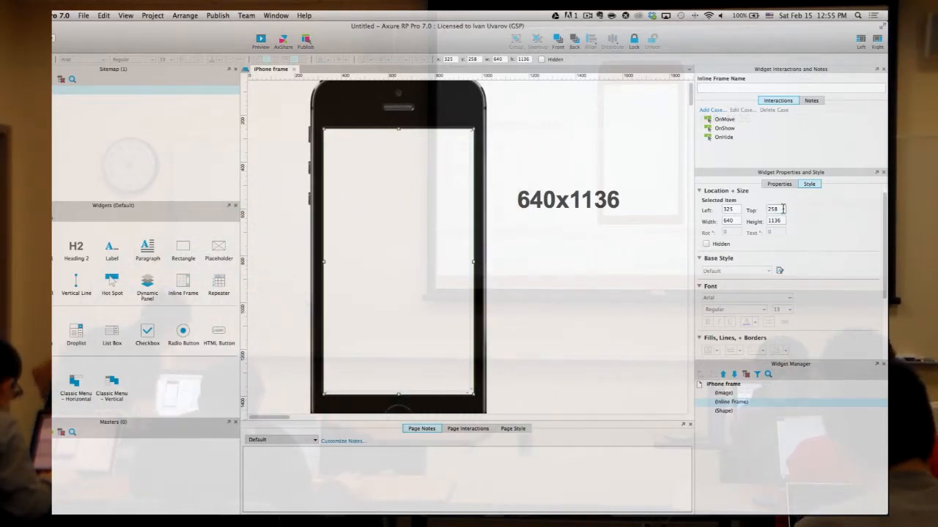
# - Choose the iPhone library in the Widgets library dropdown and keep it selected
pyautogui.click(51, 220)
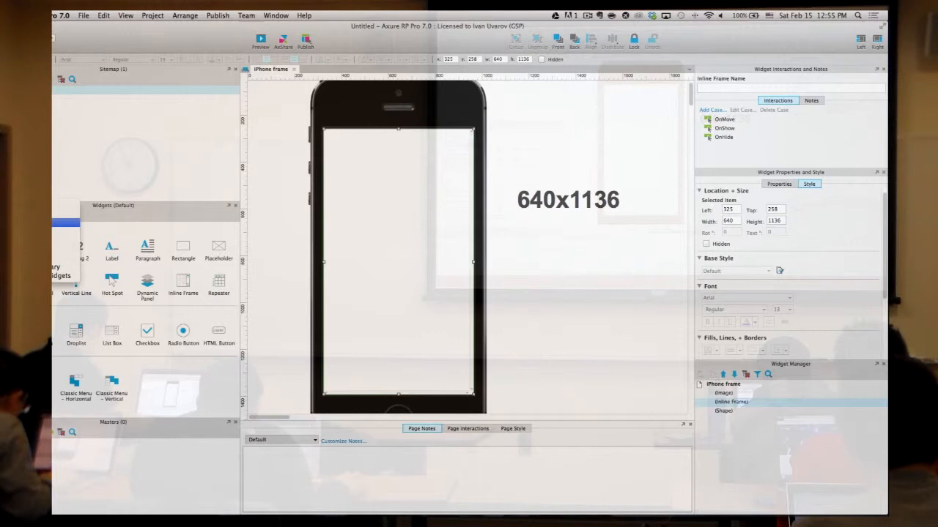
pyautogui.click(53, 241)
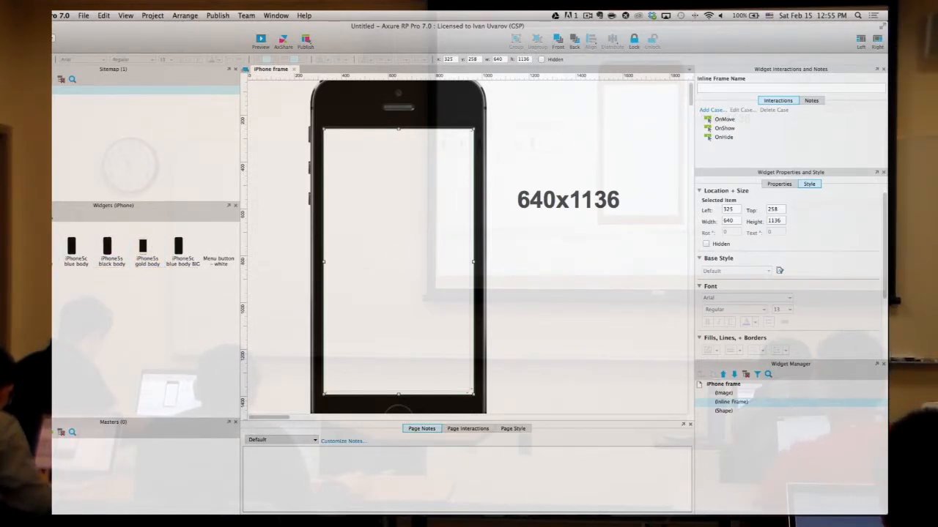
pyautogui.click(50, 218)
pyautogui.click(52, 247)
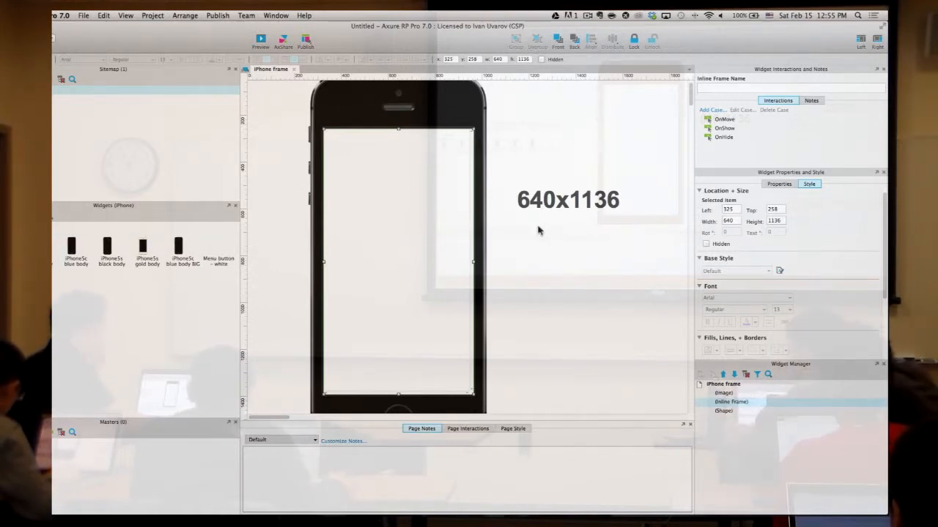
# - Send the inline frame behind the black iPhone image and reposition the phone beside it
pyautogui.click(604, 252)
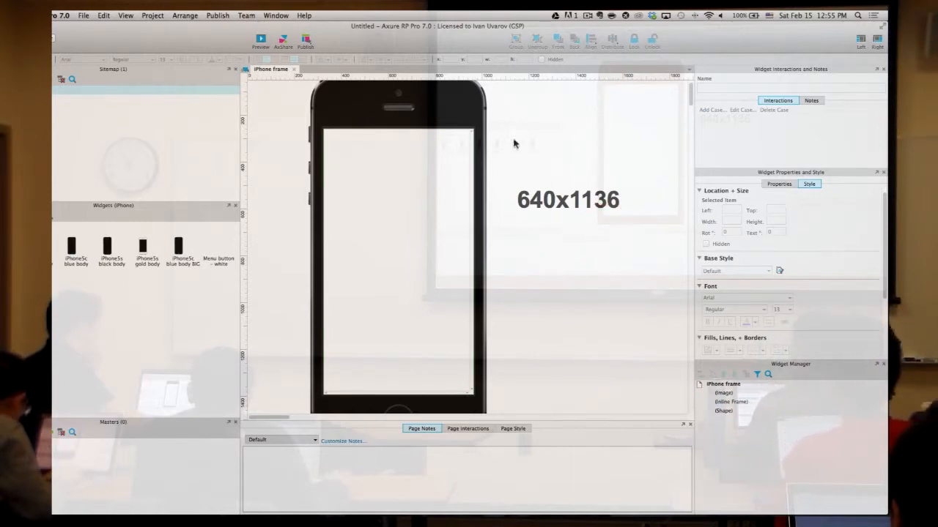
pyautogui.click(463, 107)
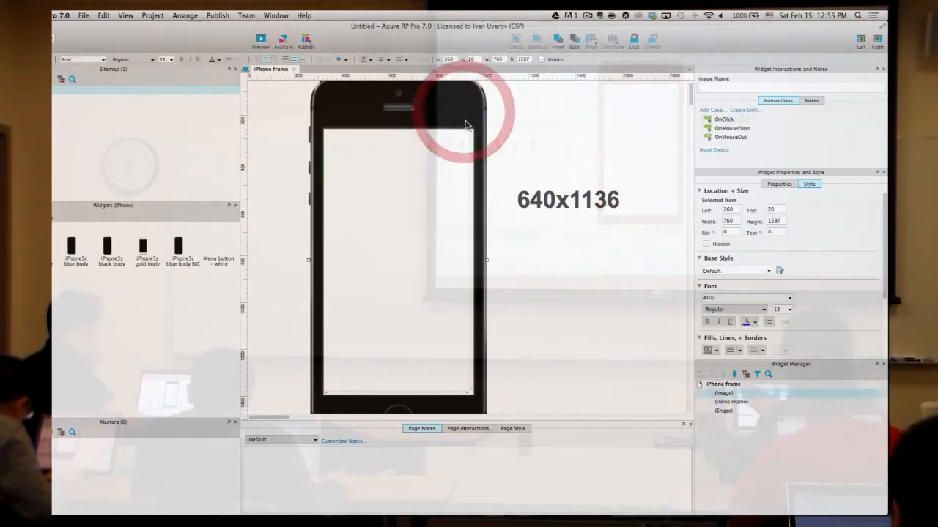
pyautogui.rightClick(430, 170)
pyautogui.moveTo(484, 272)
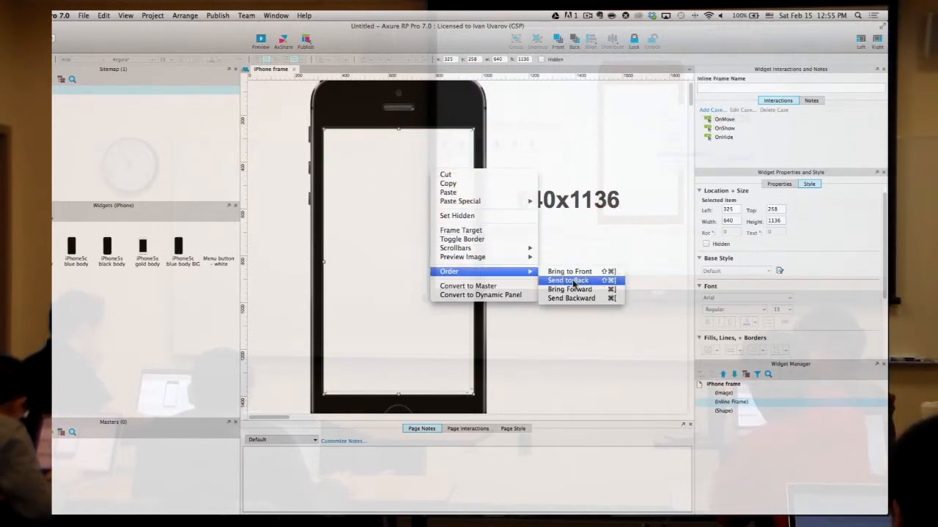
pyautogui.click(575, 281)
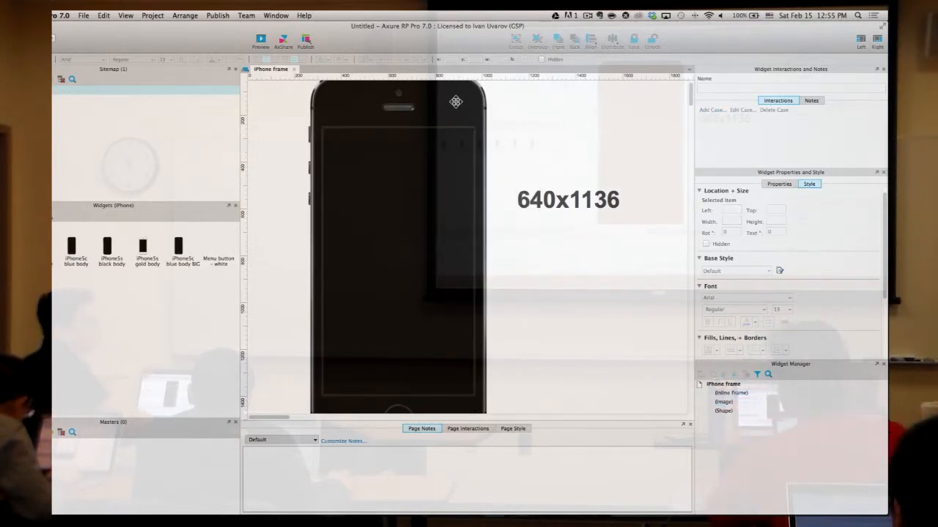
pyautogui.moveTo(455, 102); pyautogui.dragTo(411, 106)
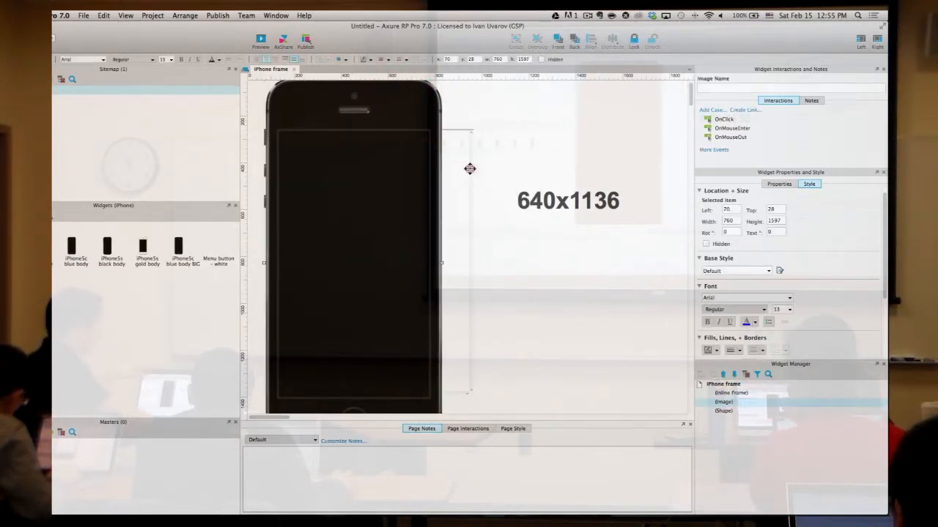
pyautogui.click(476, 168)
pyautogui.moveTo(425, 113); pyautogui.dragTo(432, 111)
# - Bring the inline frame to the front and move it into the phone's screen area
pyautogui.click(549, 114)
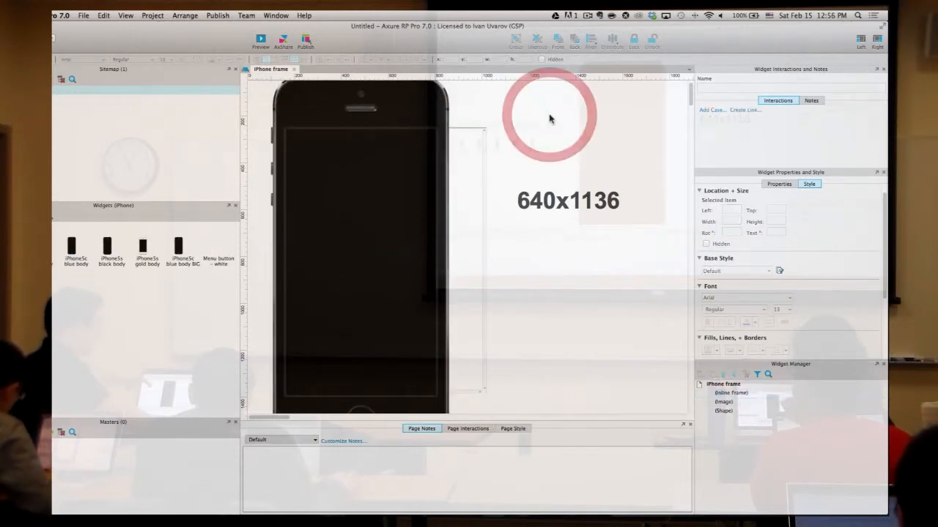
pyautogui.click(470, 133)
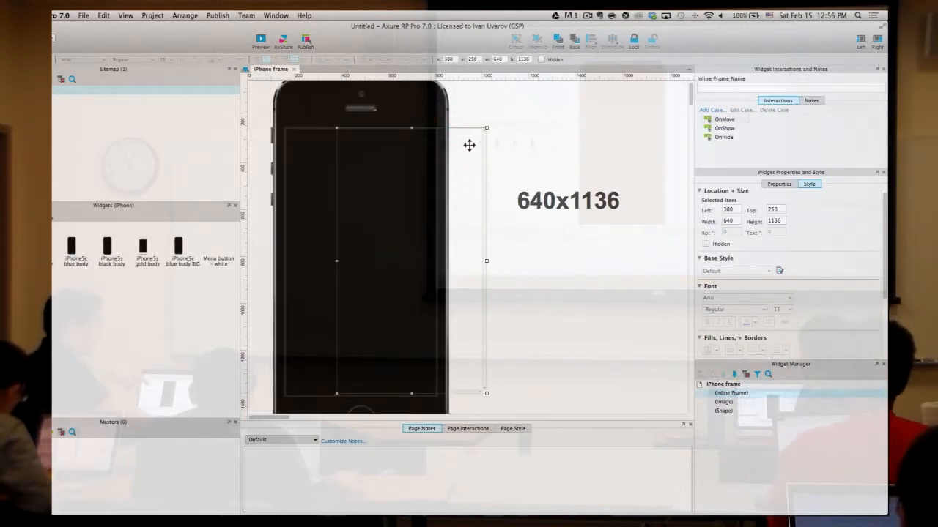
pyautogui.rightClick(469, 145)
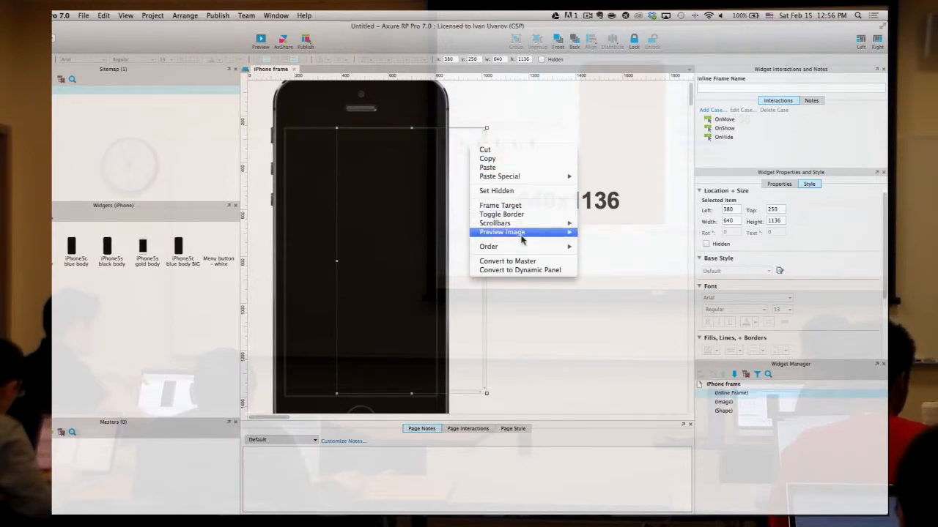
pyautogui.moveTo(522, 249)
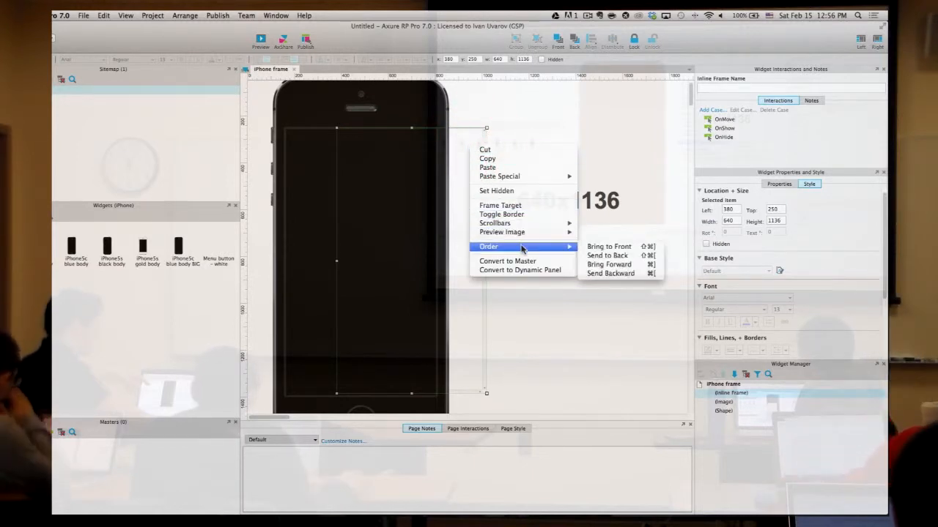
pyautogui.click(618, 246)
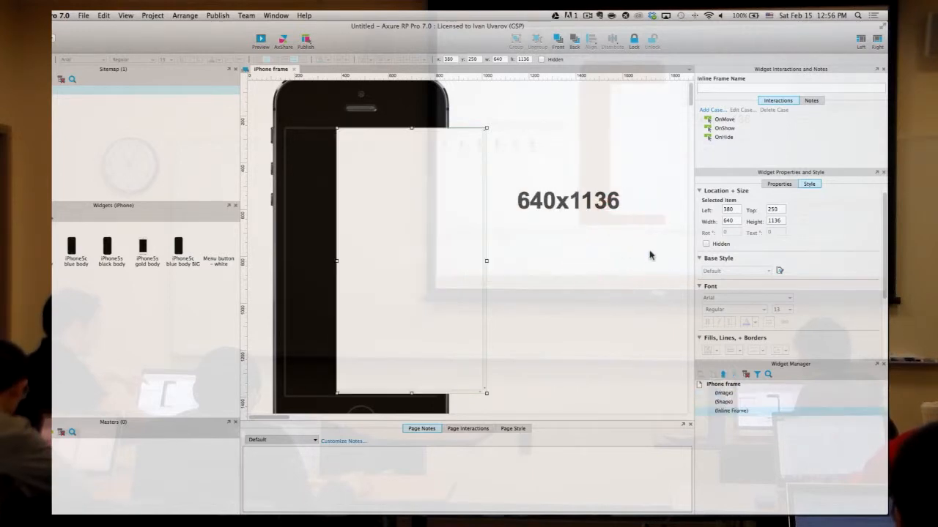
pyautogui.moveTo(446, 159); pyautogui.dragTo(403, 163)
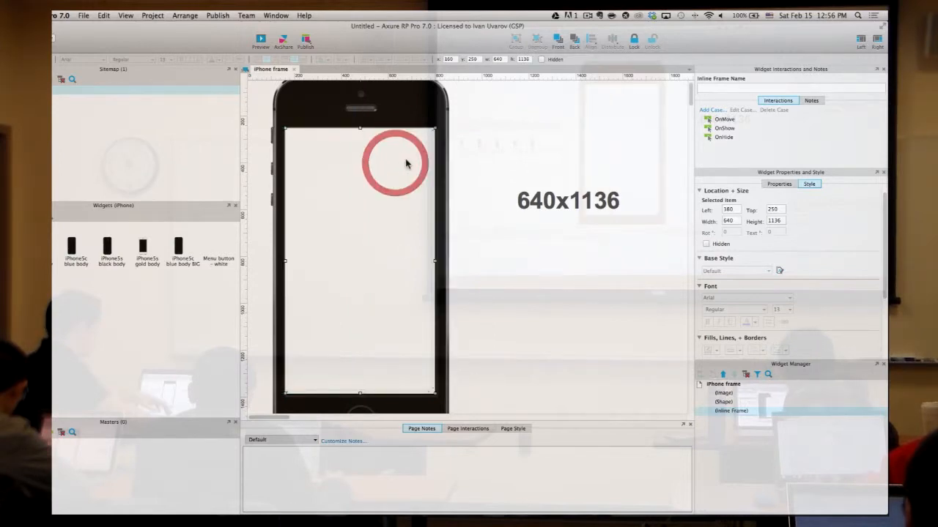
pyautogui.click(512, 199)
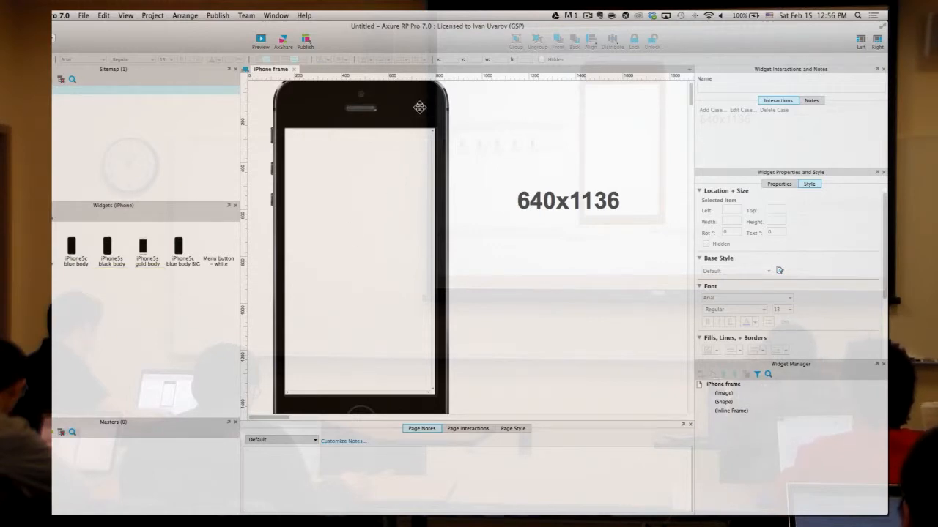
# - Remove an extra iPhone 5s black image dropped beside the frame, then add a new sitemap page
pyautogui.click(420, 108)
pyautogui.scroll(-3, 493, 234)
pyautogui.scroll(3, 494, 237)
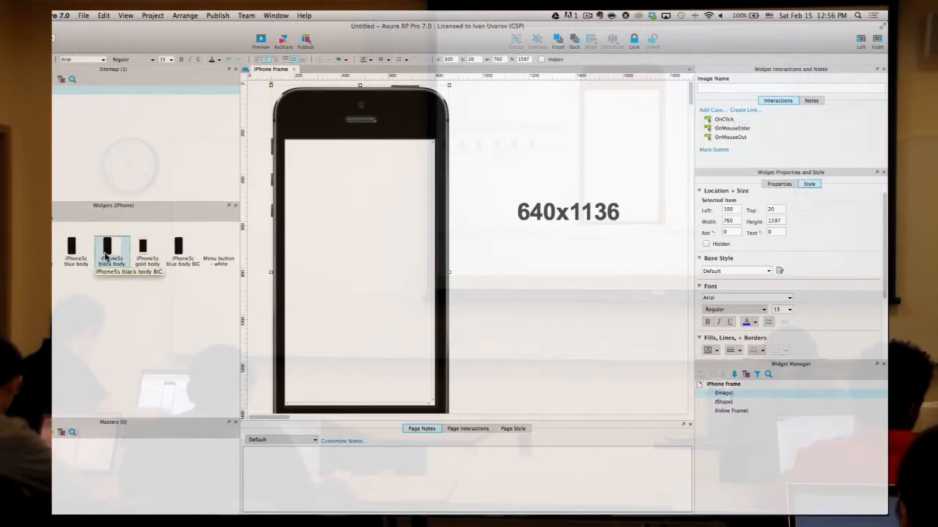
pyautogui.moveTo(104, 256); pyautogui.dragTo(448, 84)
pyautogui.press('Delete')
pyautogui.click(505, 145)
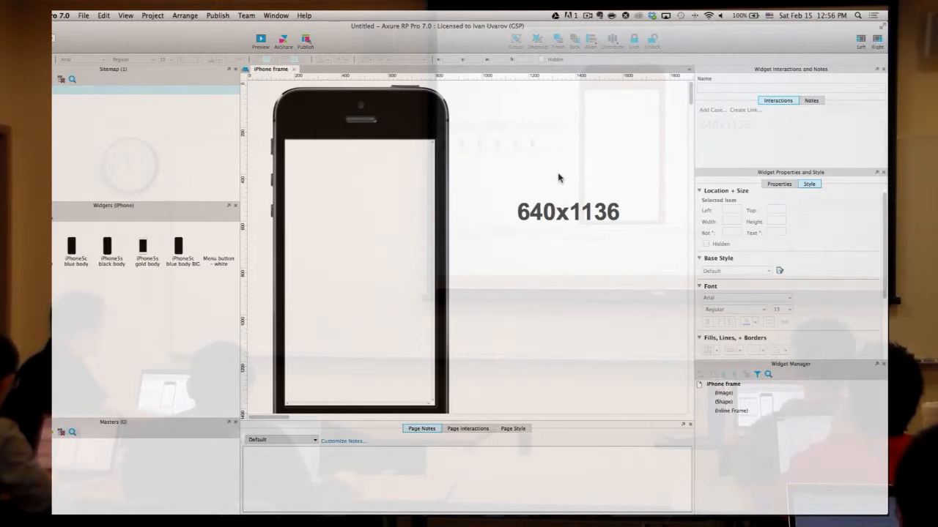
pyautogui.click(112, 117)
pyautogui.click(52, 105)
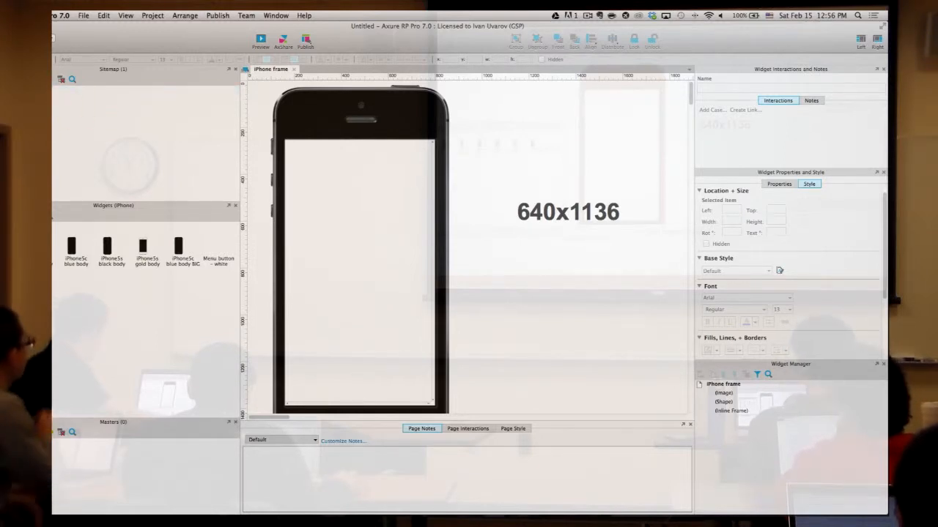
# - Confirm the new page, add a second page below it, and open Page 1
pyautogui.click(0, 79)
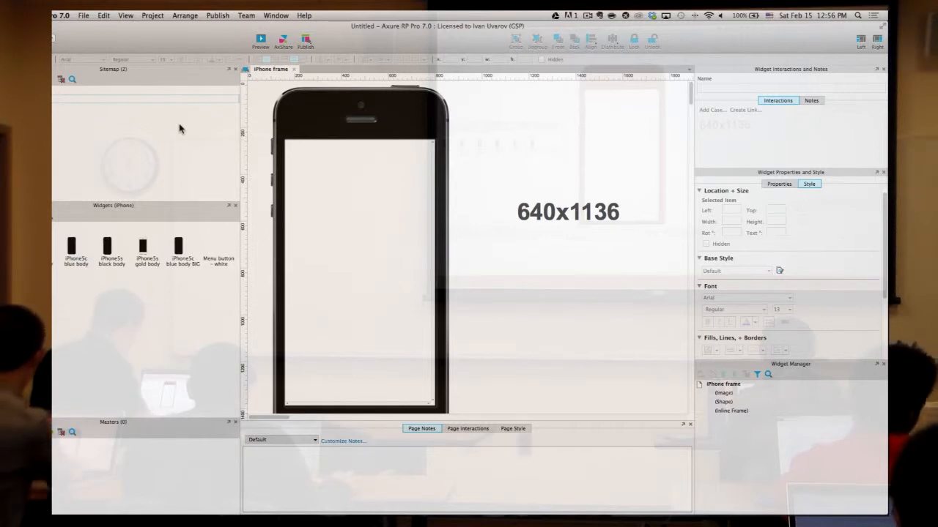
pyautogui.press('Return')
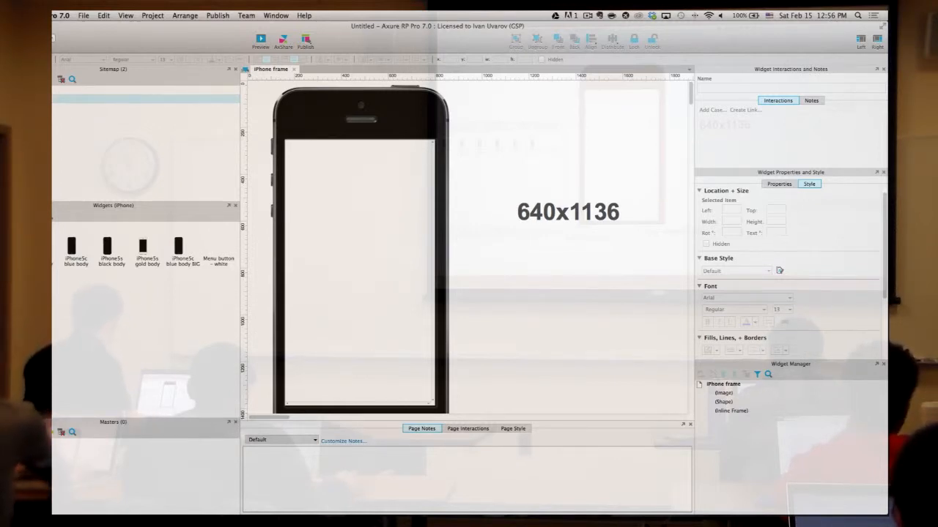
pyautogui.press('super+Return')
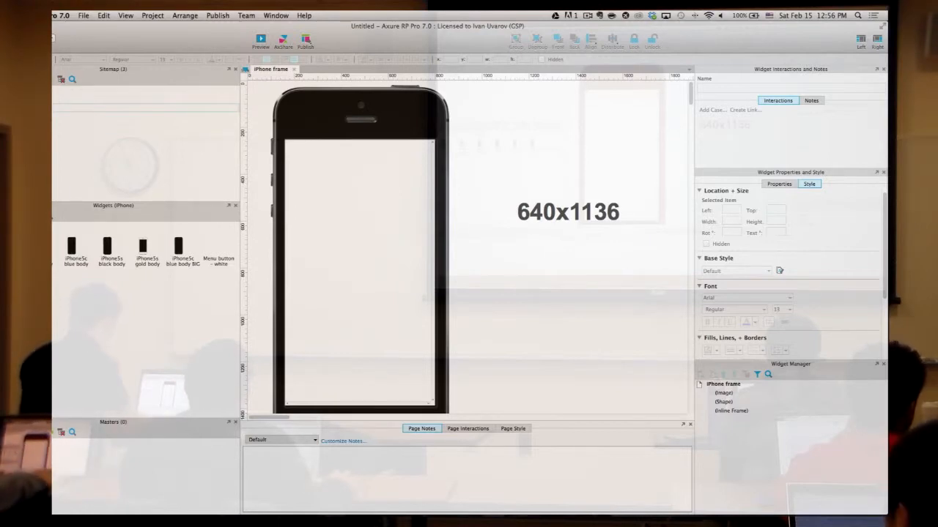
pyautogui.click(70, 134)
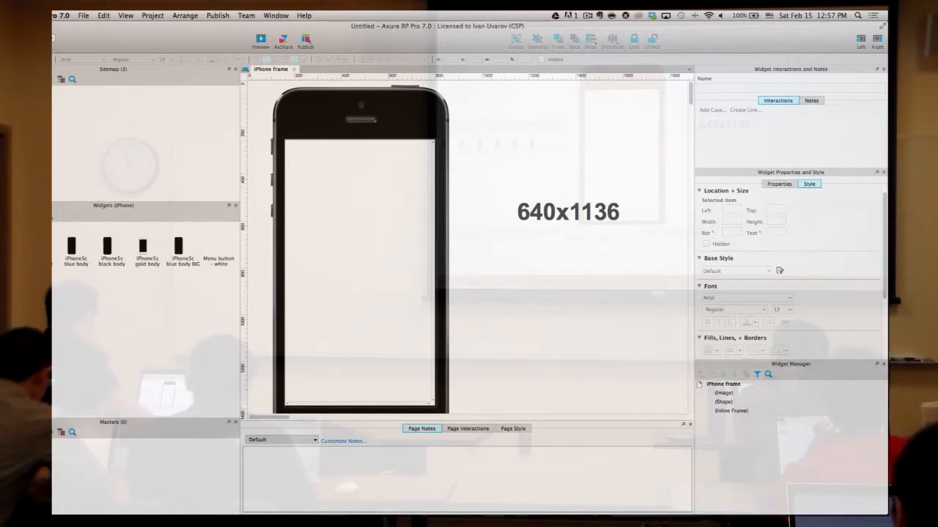
pyautogui.click(54, 99)
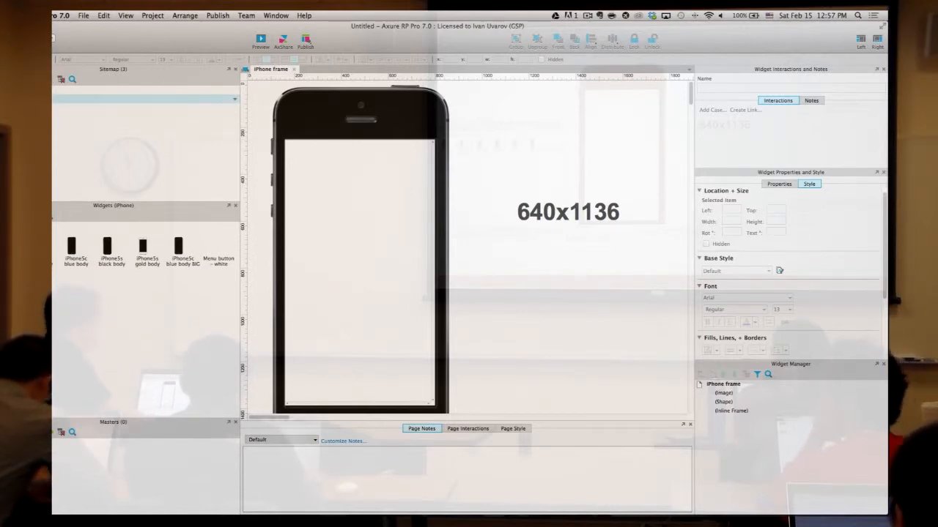
pyautogui.doubleClick(54, 99)
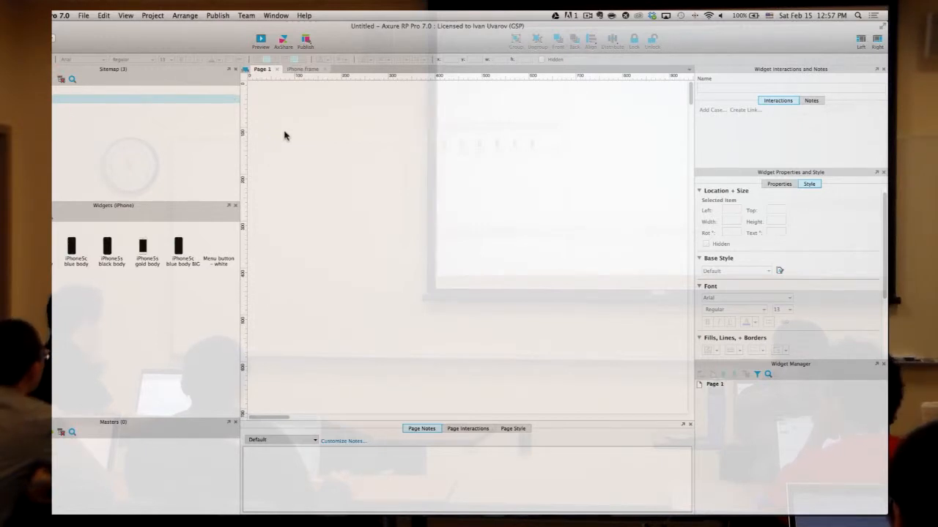
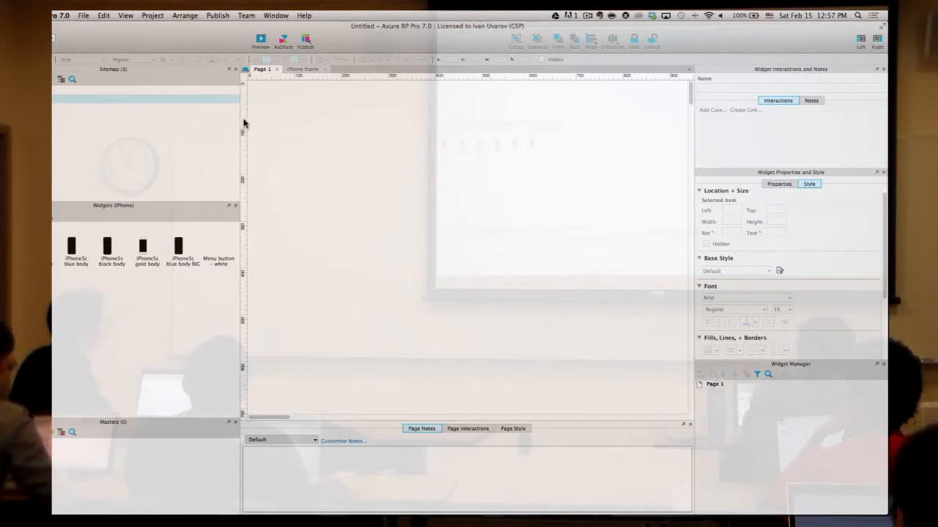
# - Drag a vertical and a horizontal guide onto Page 1 at the iPhone screen edges
pyautogui.moveTo(244, 125); pyautogui.dragTo(548, 130)
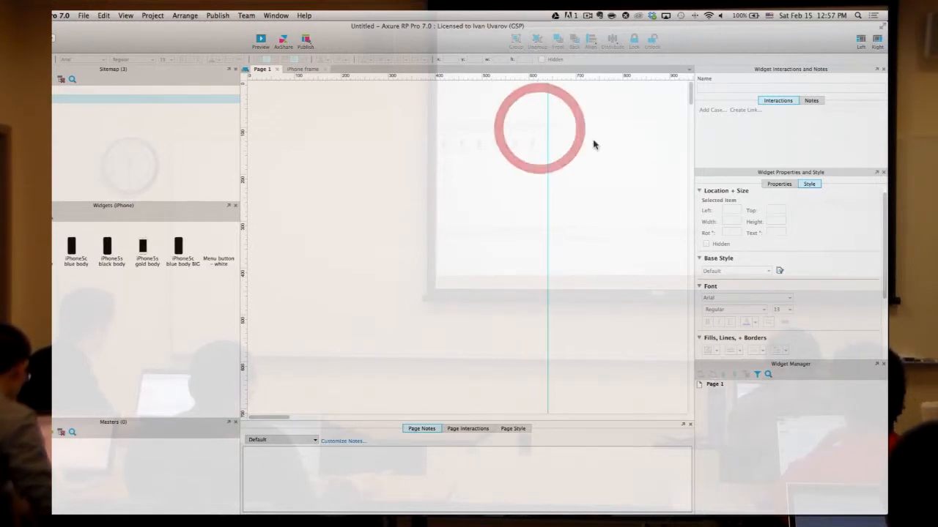
pyautogui.click(595, 142)
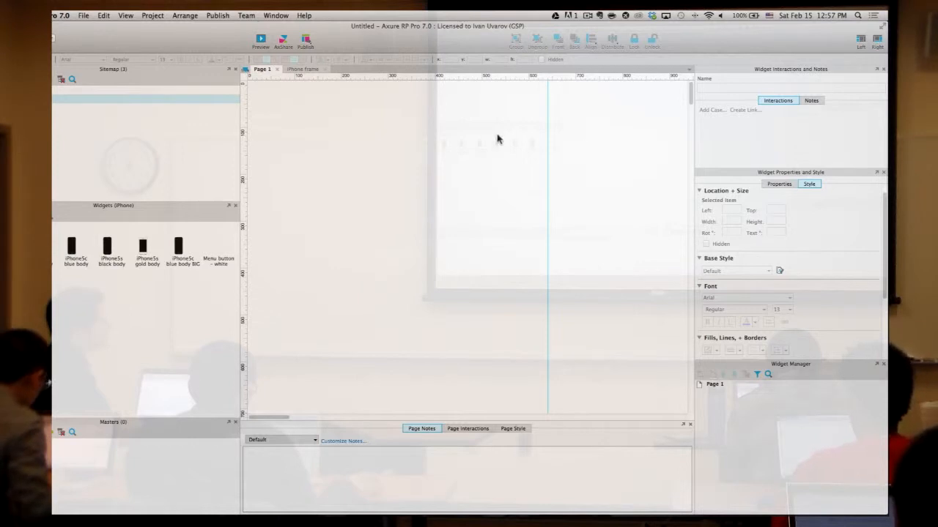
pyautogui.moveTo(244, 176)
pyautogui.mouseDown()
pyautogui.moveTo(257, 180)
pyautogui.moveTo(235, 181)
pyautogui.moveTo(331, 174)
pyautogui.moveTo(233, 175)
pyautogui.mouseUp()
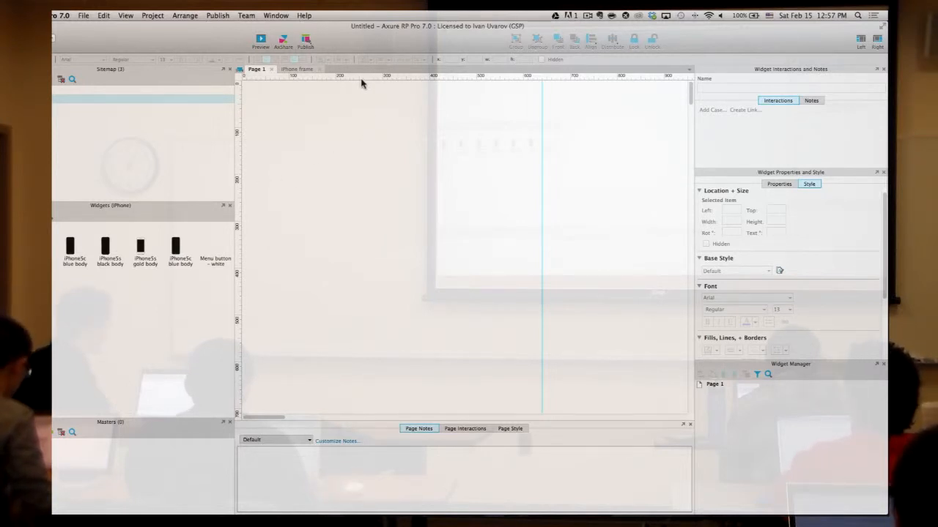
pyautogui.moveTo(392, 74); pyautogui.dragTo(316, 268)
# - Check the iPhone frame page, then return to Page 1
pyautogui.scroll(5, 326, 242)
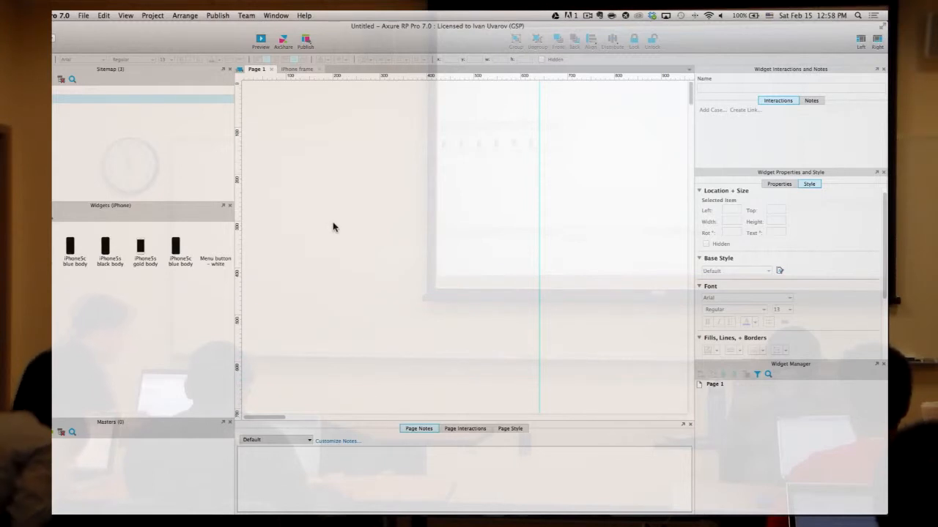
pyautogui.hscroll(-1, 331, 224)
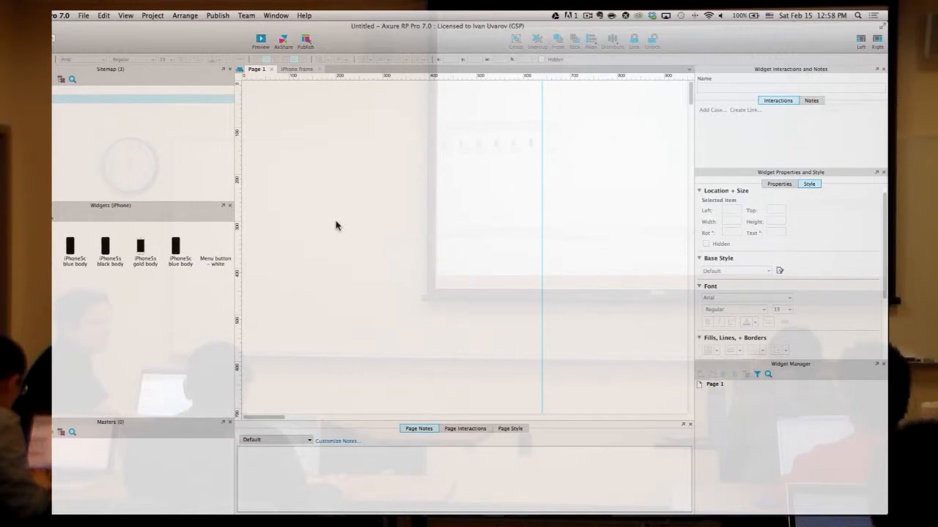
pyautogui.moveTo(48, 91)
pyautogui.doubleClick(49, 98)
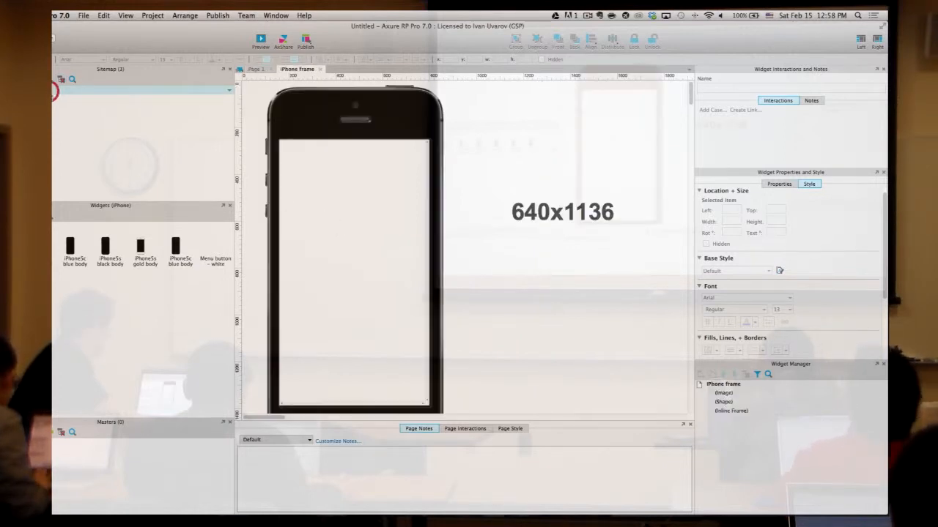
pyautogui.doubleClick(49, 98)
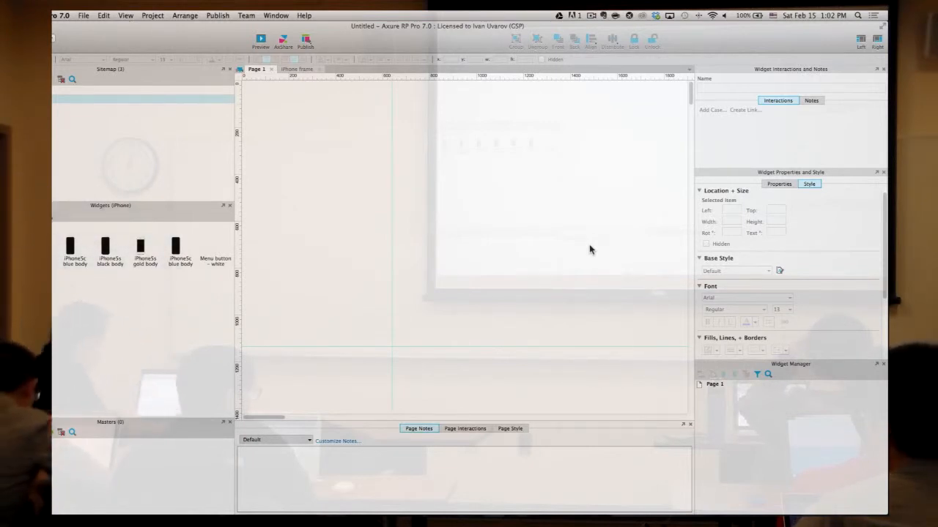
# - Lock the page guides on Page 1 and test whether they still move
pyautogui.moveTo(494, 262); pyautogui.dragTo(360, 403)
pyautogui.click(394, 335)
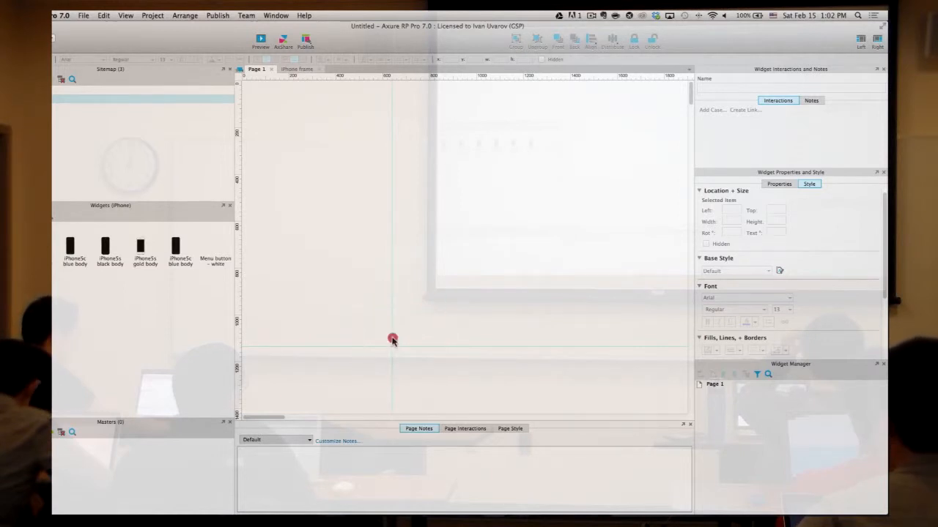
pyautogui.rightClick(440, 229)
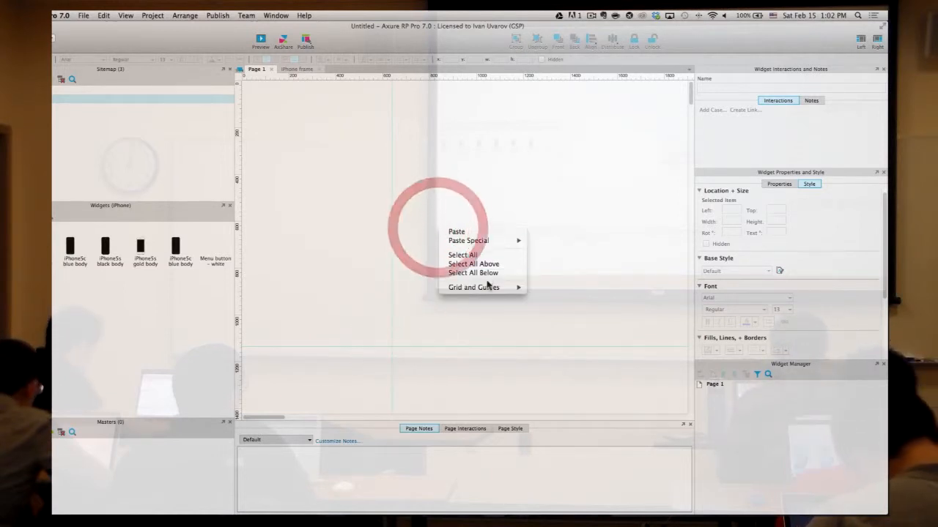
pyautogui.moveTo(485, 286)
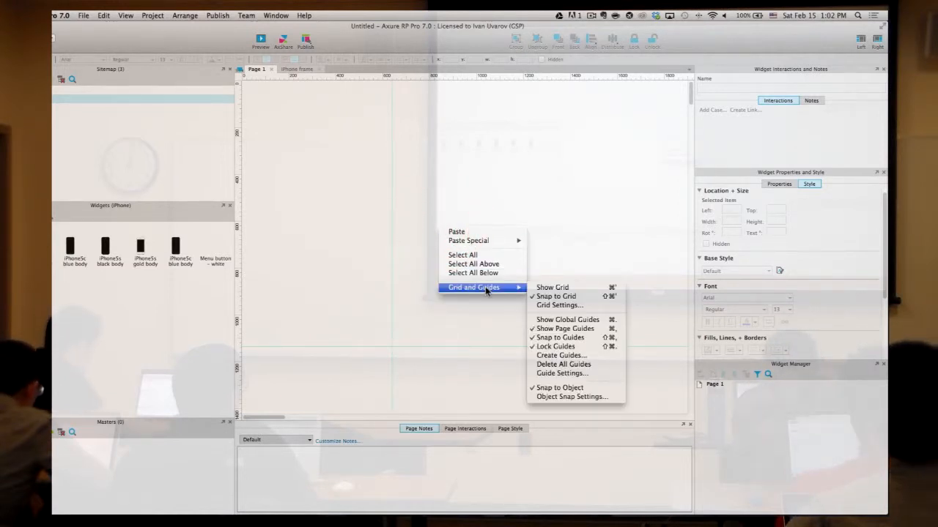
pyautogui.click(574, 347)
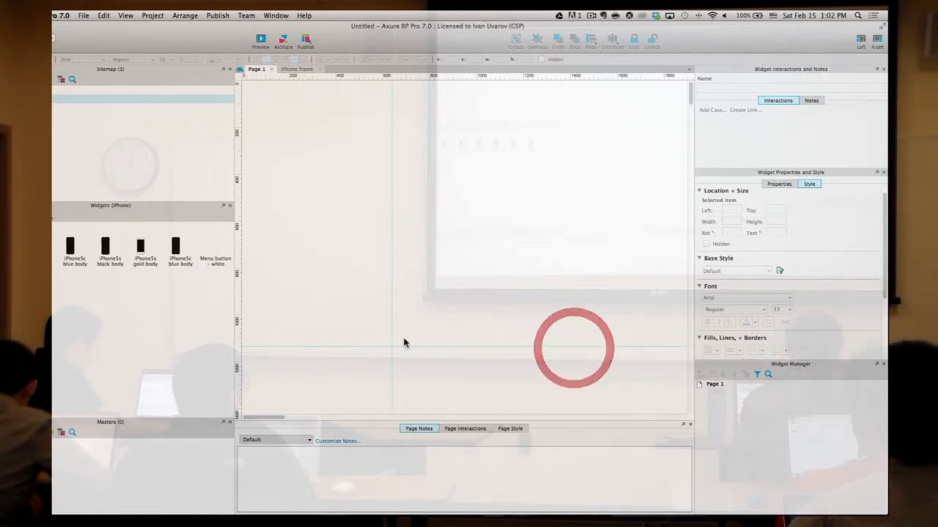
pyautogui.click(390, 347)
pyautogui.click(489, 213)
# - Toggle guide locking off again, then marquee-select both guides
pyautogui.rightClick(489, 213)
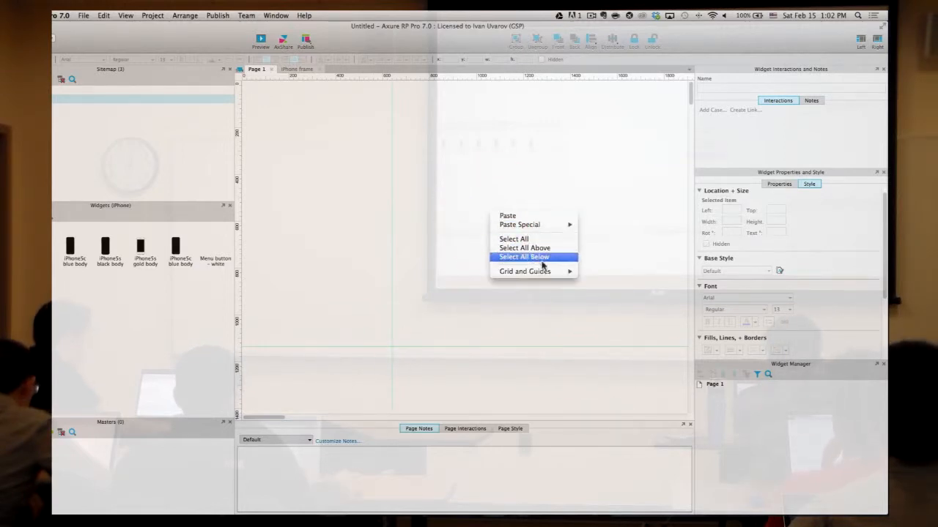
pyautogui.moveTo(541, 277)
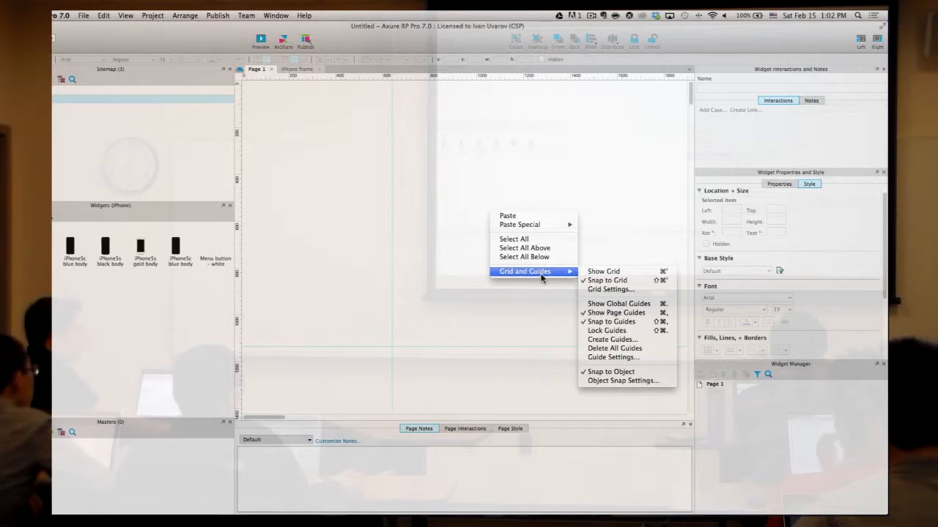
pyautogui.click(618, 333)
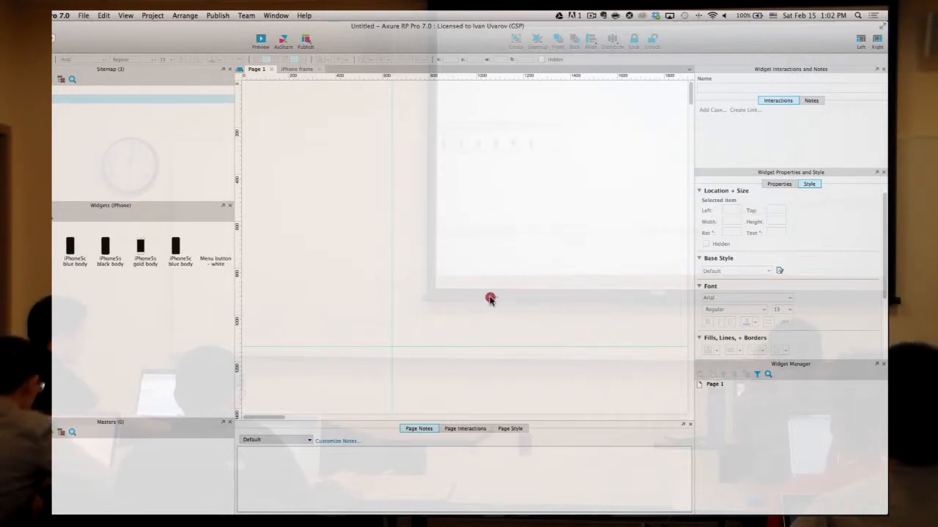
pyautogui.click(390, 280)
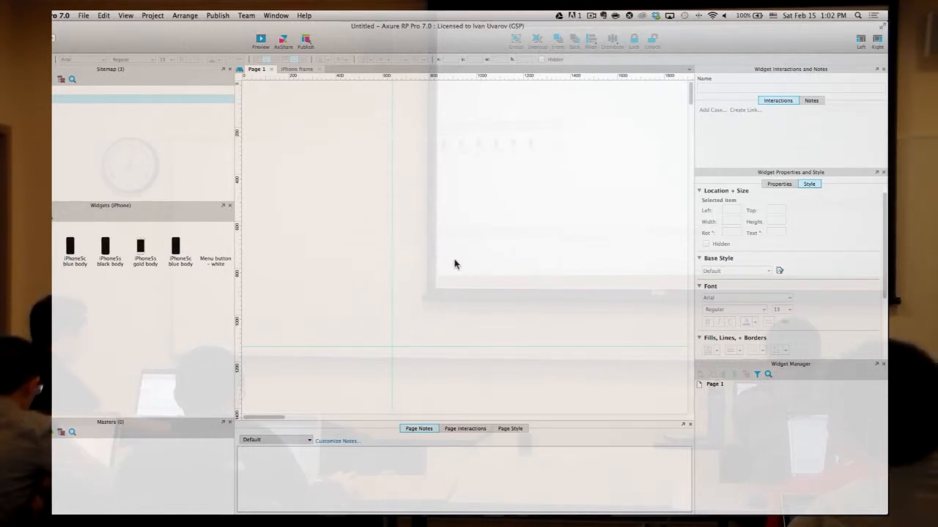
pyautogui.rightClick(416, 192)
pyautogui.moveTo(454, 249)
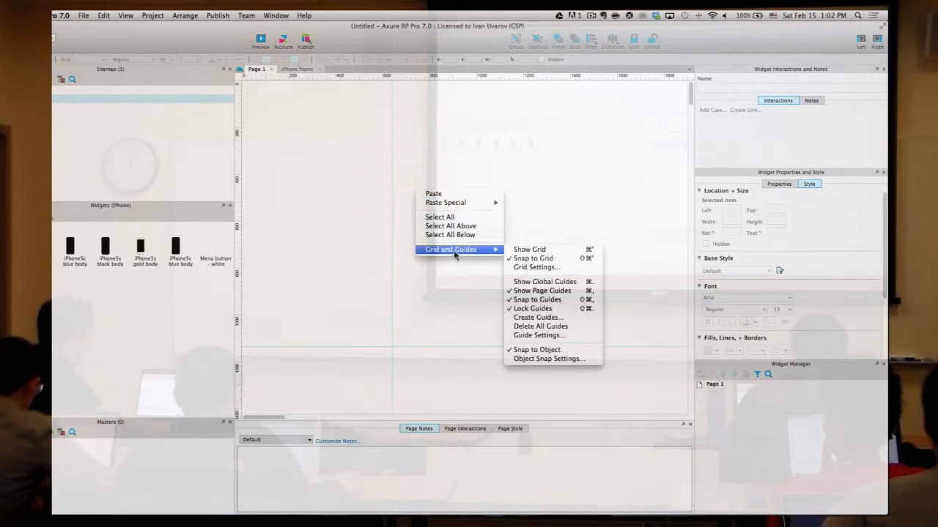
pyautogui.click(537, 308)
pyautogui.moveTo(378, 333); pyautogui.dragTo(423, 383)
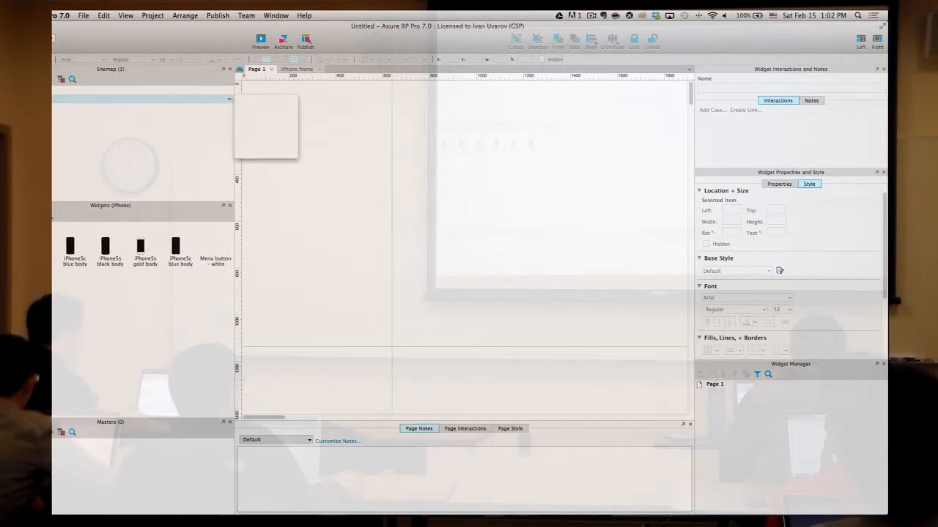
# - Paste the copied guides onto Page 2 and zoom out to view them
pyautogui.doubleClick(146, 107)
pyautogui.press('super+v')
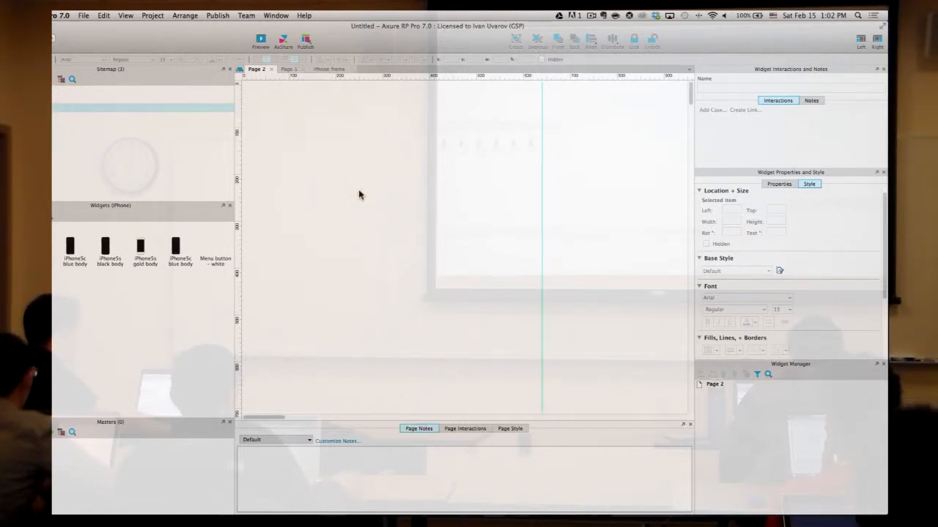
pyautogui.scroll(-2, 408, 217)
pyautogui.press('super+minus')
pyautogui.press('super+minus')
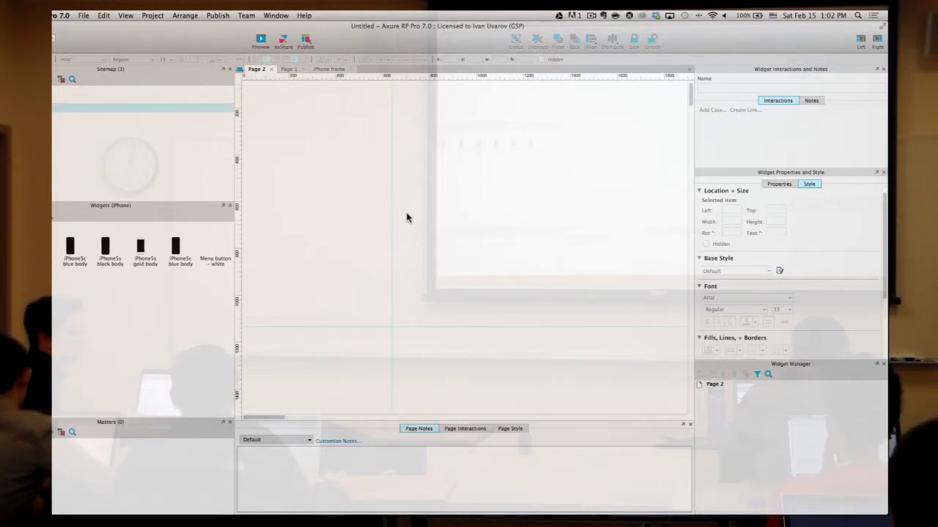
pyautogui.scroll(2, 408, 217)
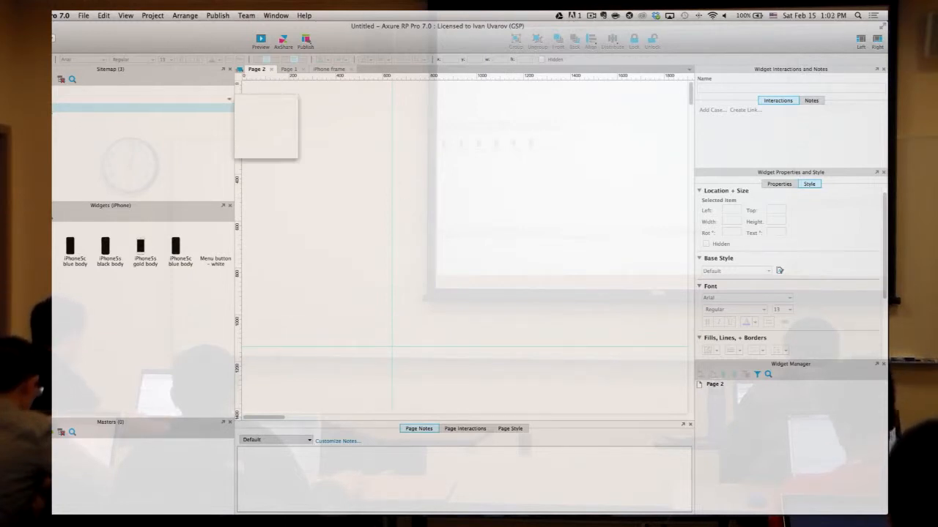
# - Back on Page 1, lock the page guides
pyautogui.doubleClick(74, 97)
pyautogui.moveTo(477, 293); pyautogui.dragTo(322, 425)
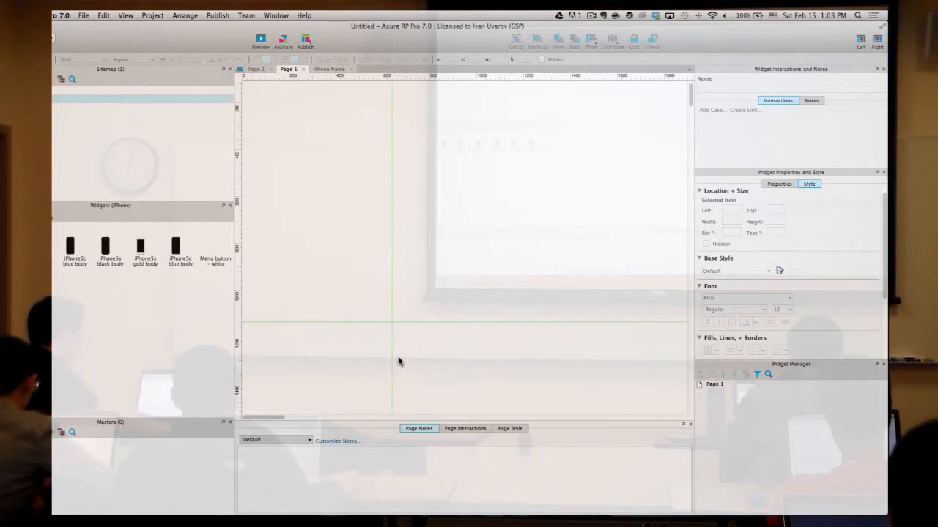
pyautogui.click(501, 230)
pyautogui.scroll(2, 328, 154)
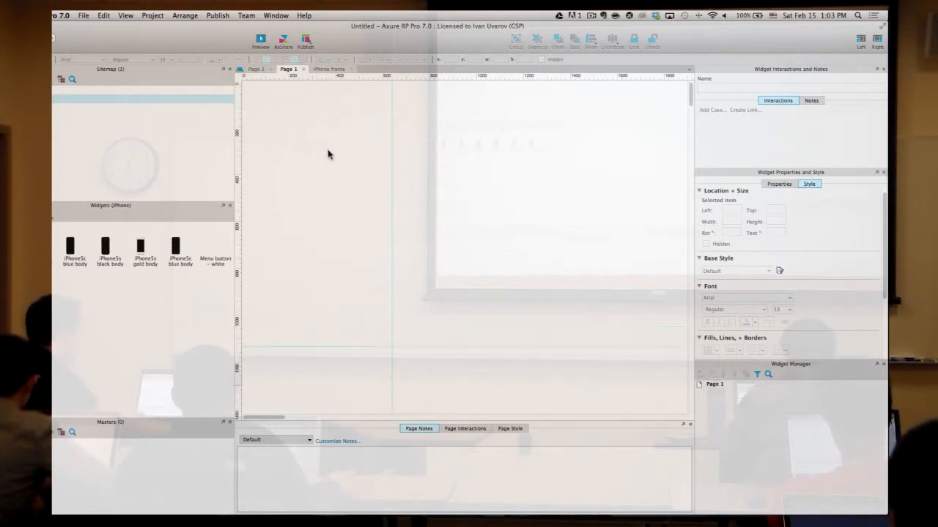
pyautogui.rightClick(426, 165)
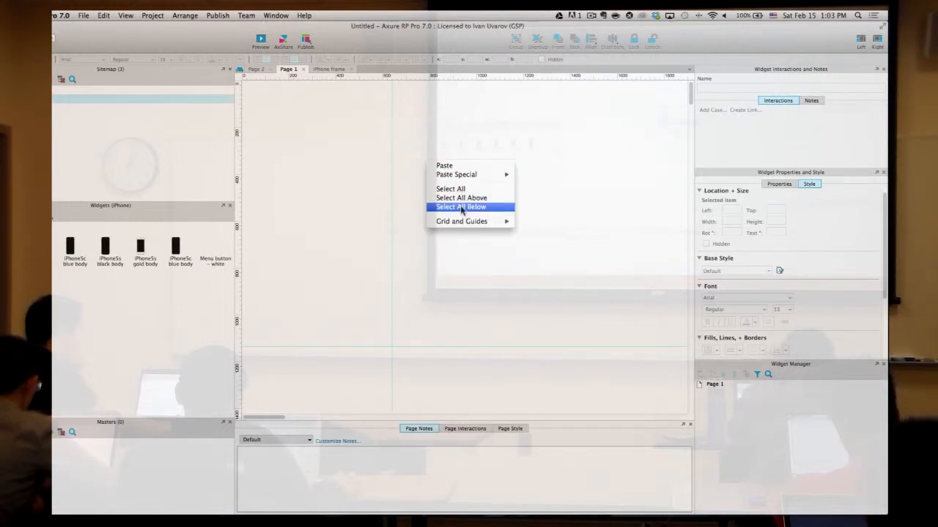
pyautogui.moveTo(463, 222)
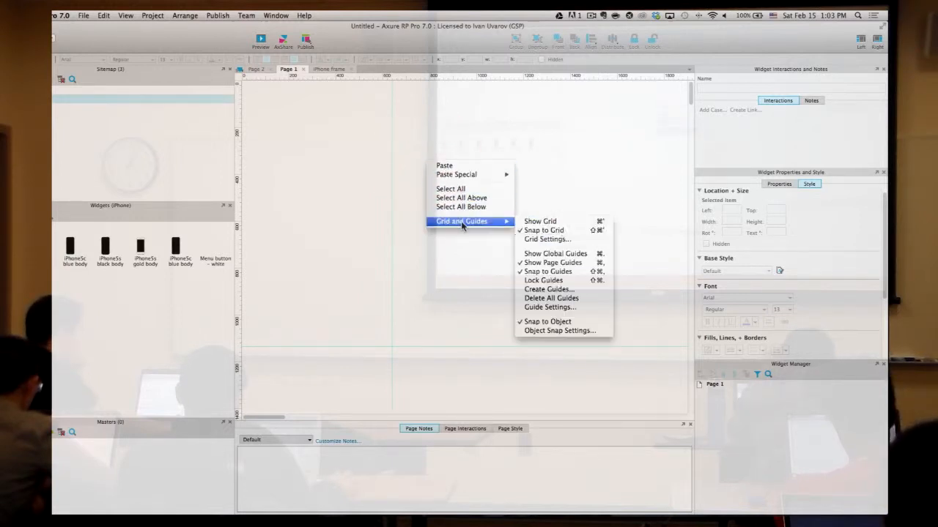
pyautogui.click(571, 284)
pyautogui.click(525, 197)
# - Lock the guides on Page 2 as well, then return to Page 1
pyautogui.doubleClick(73, 106)
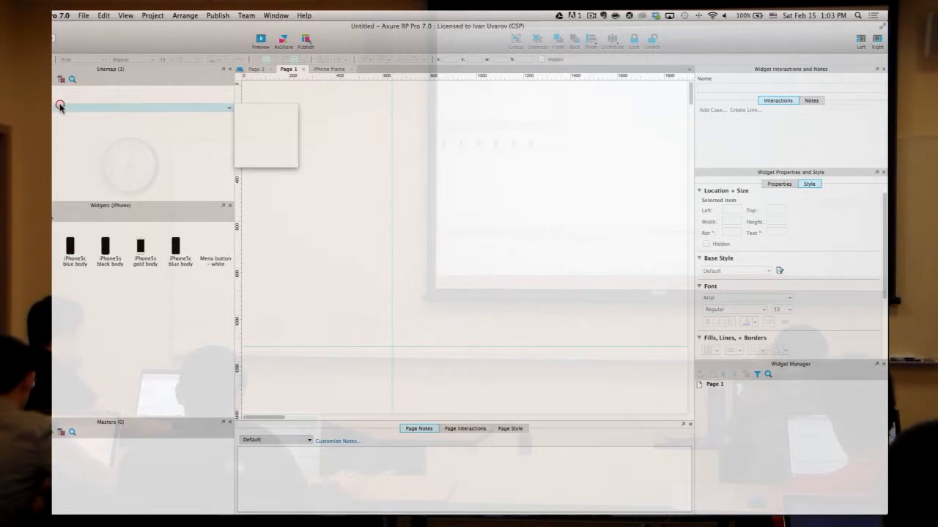
pyautogui.rightClick(413, 166)
pyautogui.moveTo(468, 225)
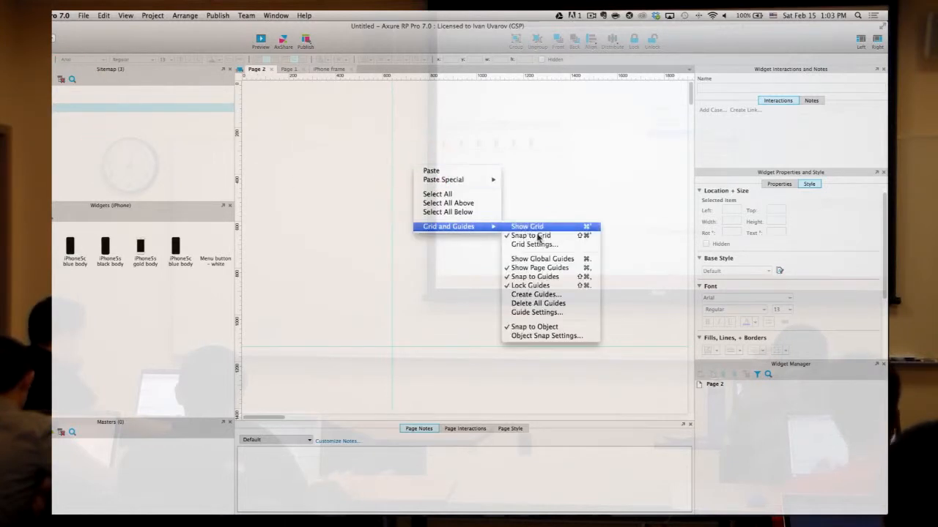
pyautogui.click(537, 285)
pyautogui.click(561, 119)
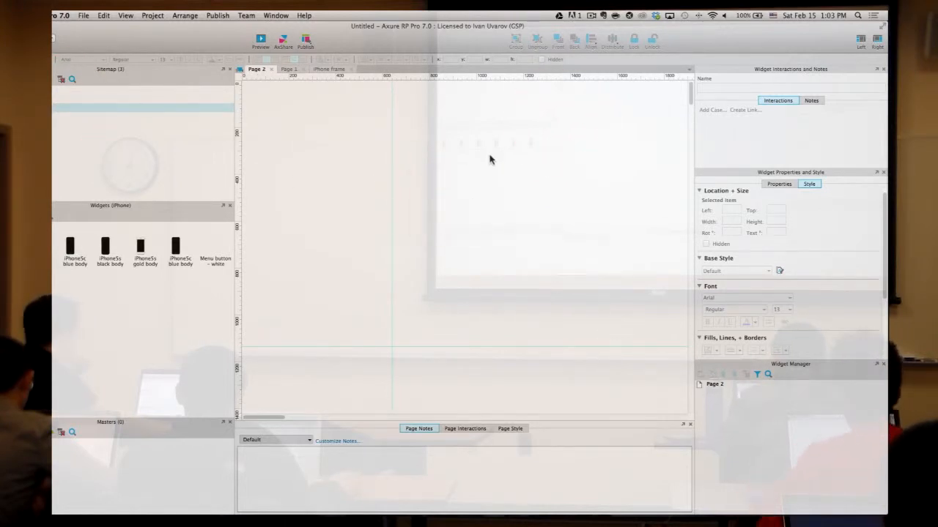
pyautogui.doubleClick(73, 98)
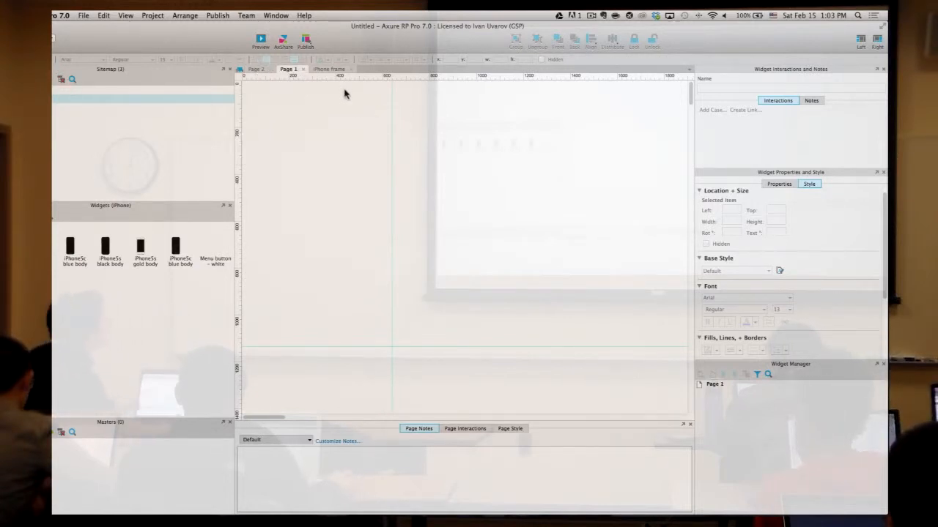
pyautogui.click(477, 165)
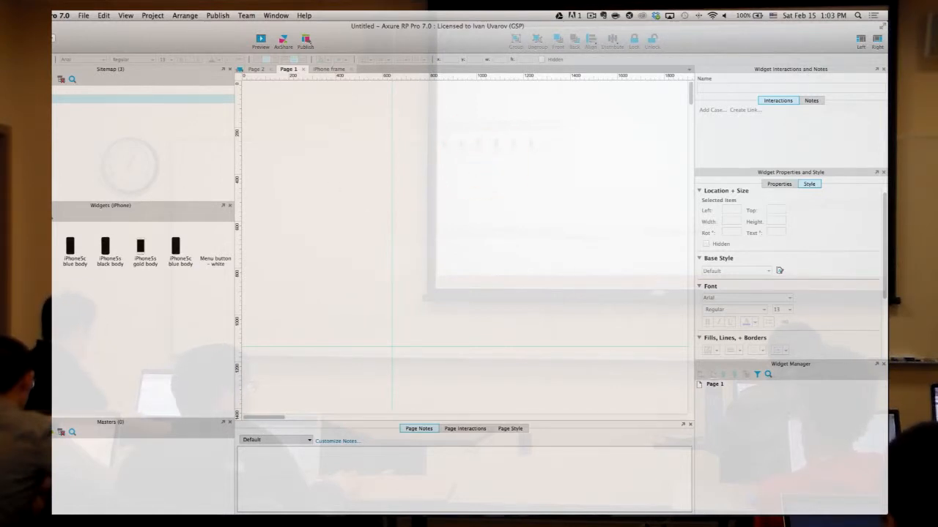
# - Look at the widget library options, relock Page 1's guides and inspect a guide's options
pyautogui.click(53, 215)
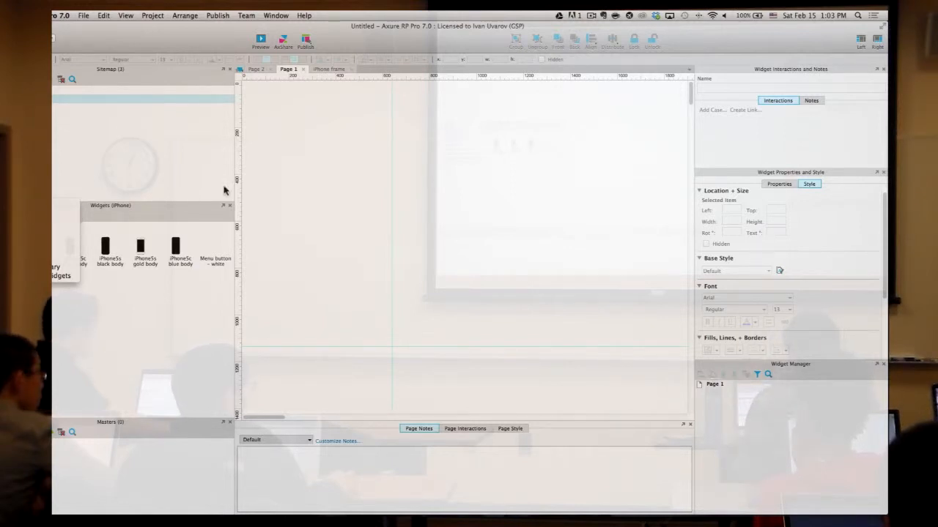
pyautogui.click(376, 188)
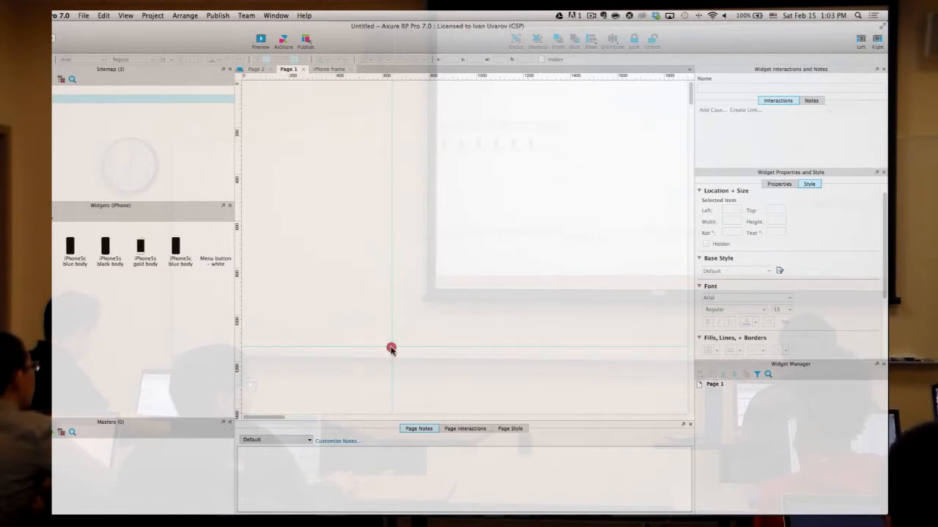
pyautogui.rightClick(439, 191)
pyautogui.moveTo(477, 252)
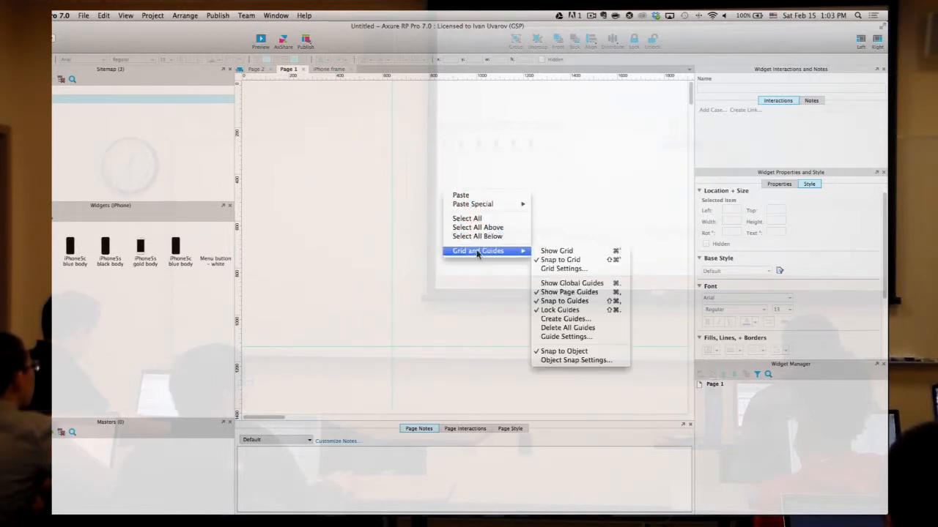
pyautogui.click(580, 311)
pyautogui.click(485, 310)
pyautogui.moveTo(440, 296); pyautogui.dragTo(342, 405)
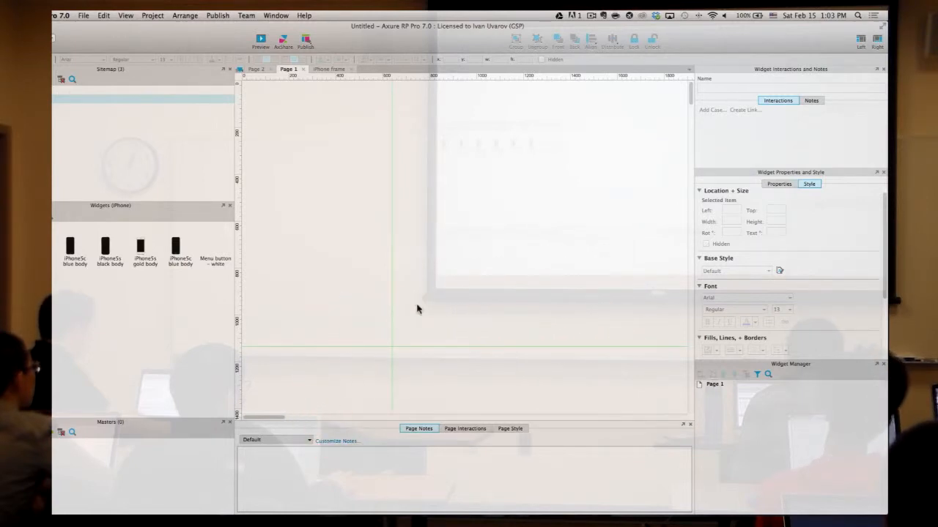
pyautogui.rightClick(392, 316)
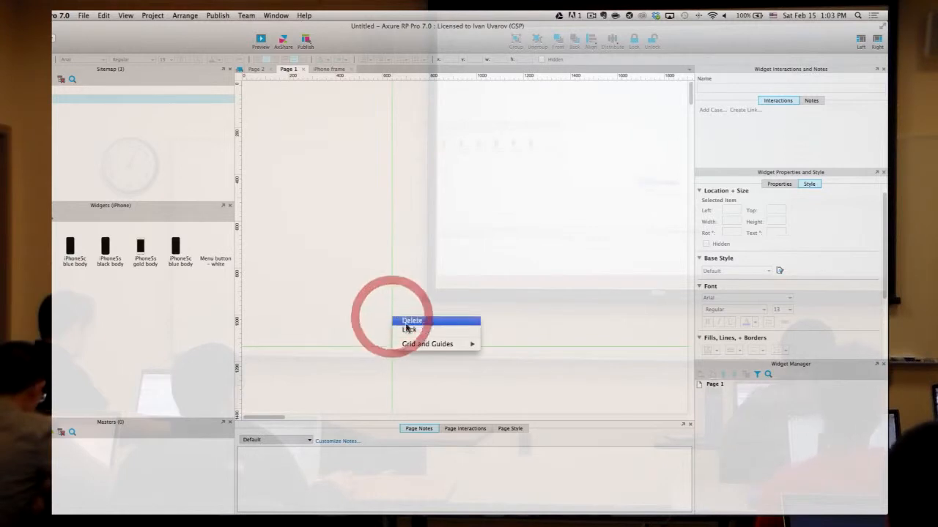
pyautogui.click(391, 354)
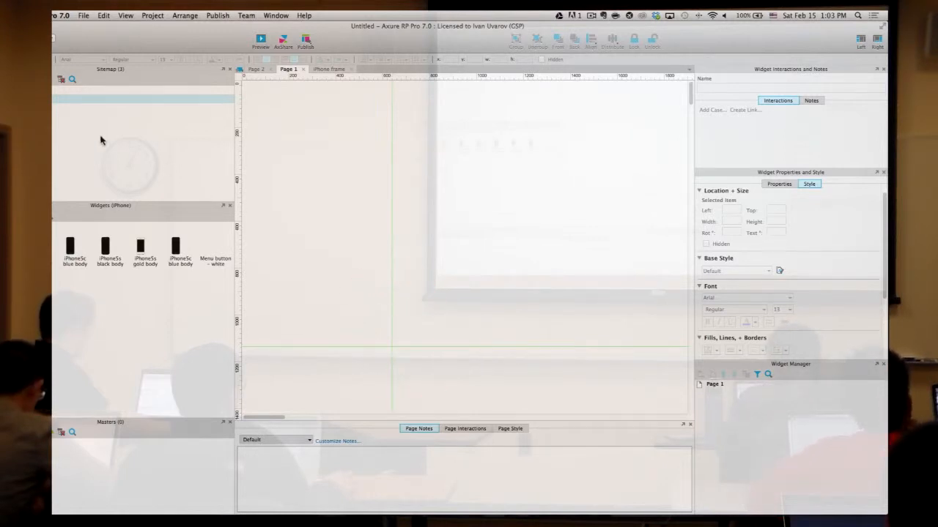
# - Relock Page 1's guides after revisiting Page 2, and switch the widget library to Default
pyautogui.doubleClick(66, 108)
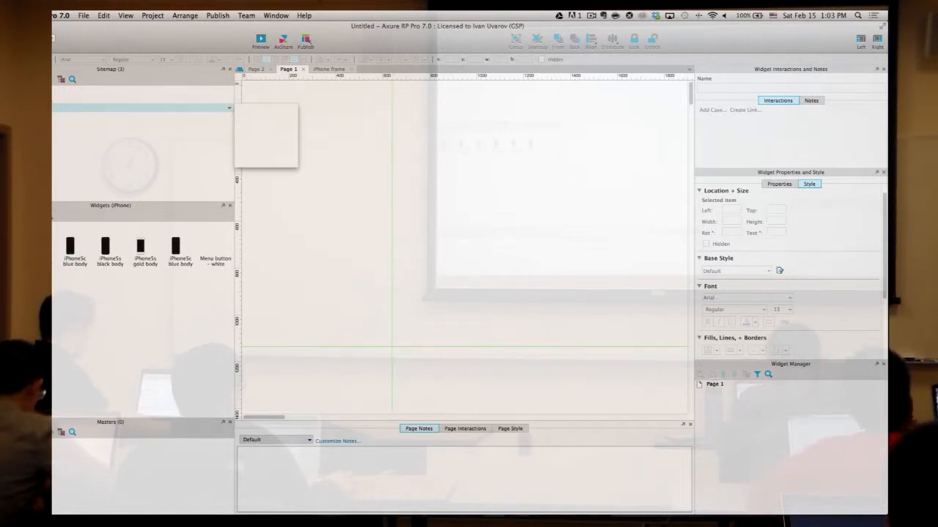
pyautogui.doubleClick(80, 98)
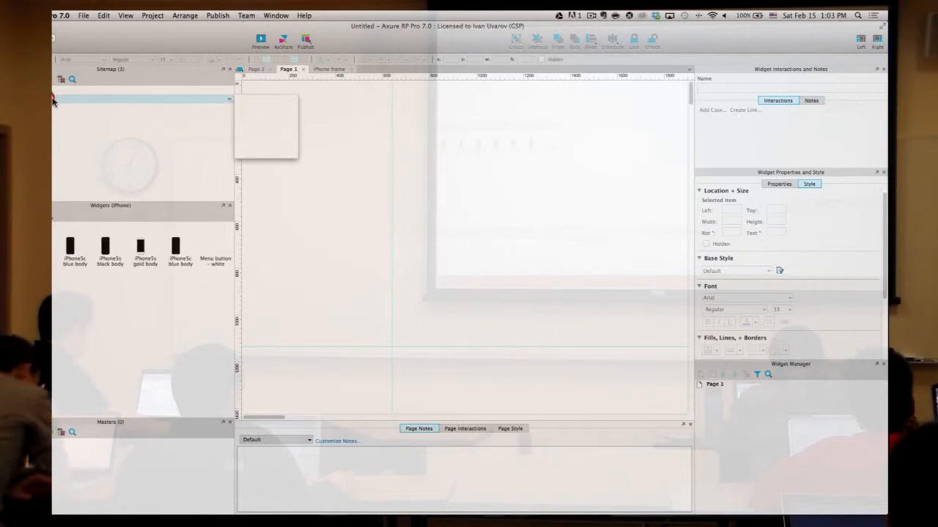
pyautogui.rightClick(465, 264)
pyautogui.moveTo(506, 323)
pyautogui.click(570, 382)
pyautogui.click(523, 183)
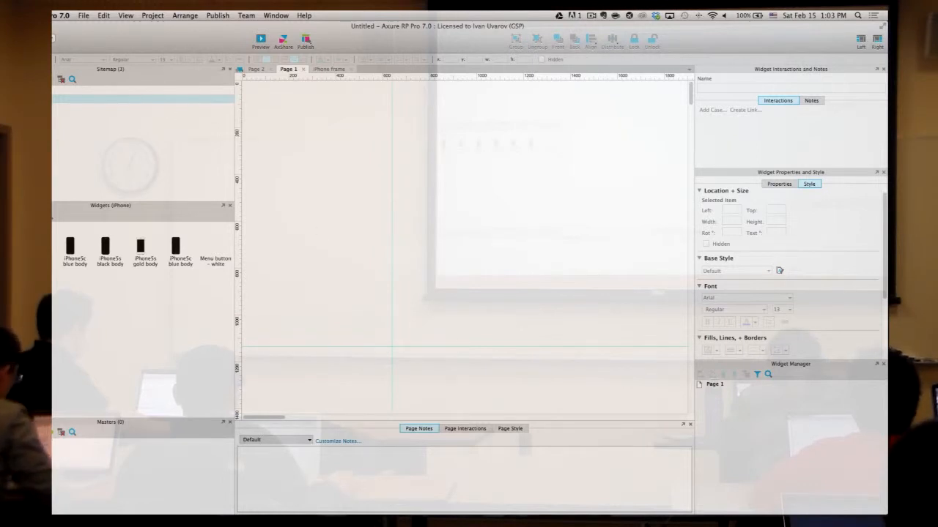
pyautogui.click(44, 216)
pyautogui.click(46, 214)
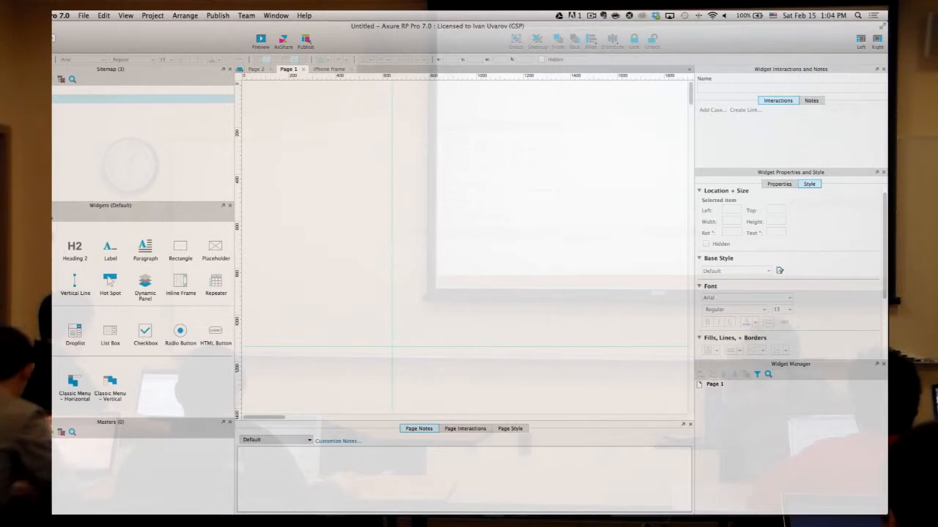
# - Place an iOS 7 title bar at Page 1's top-left and resize it to 660 by 90
pyautogui.click(46, 216)
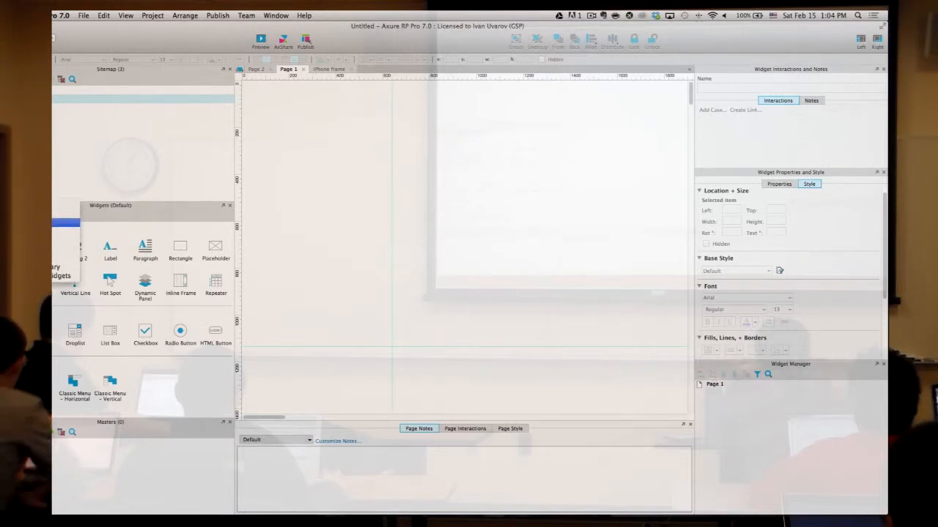
pyautogui.click(53, 221)
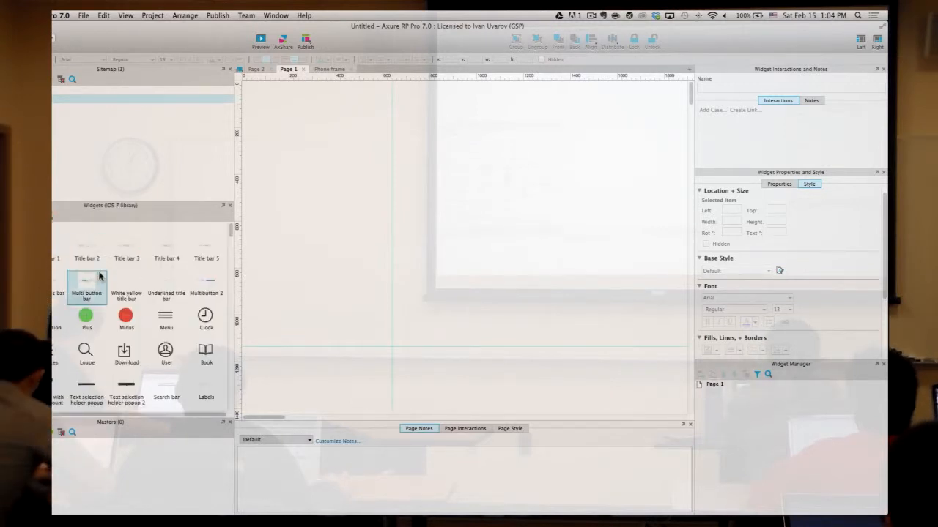
pyautogui.moveTo(129, 252); pyautogui.dragTo(244, 81)
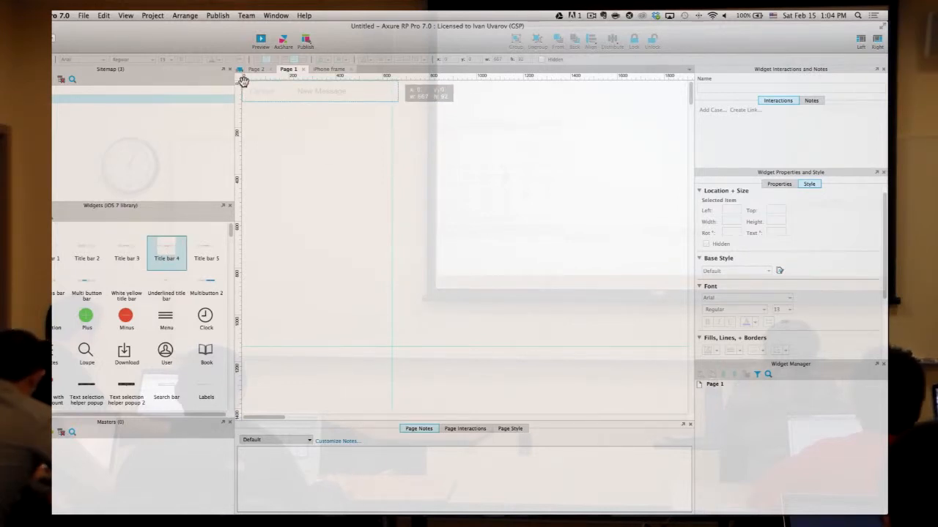
pyautogui.moveTo(243, 80); pyautogui.dragTo(245, 80)
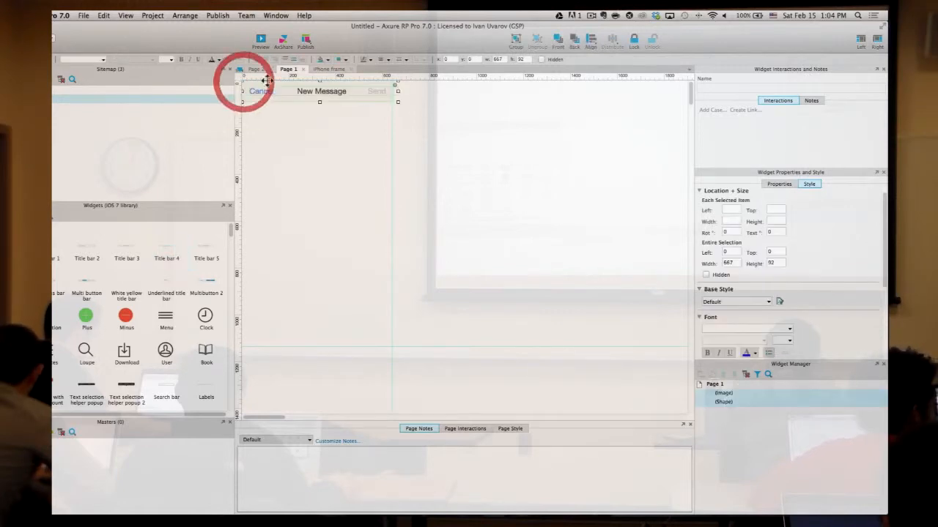
pyautogui.moveTo(396, 100)
pyautogui.mouseDown()
pyautogui.moveTo(389, 98)
pyautogui.moveTo(397, 101)
pyautogui.mouseUp()
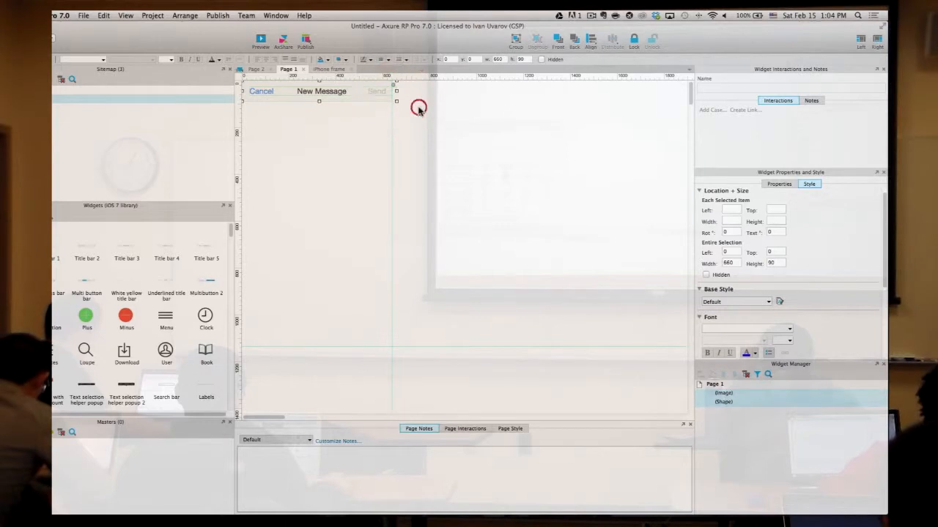
# - Clear the title bar's Cancel / New Message text
pyautogui.click(321, 91)
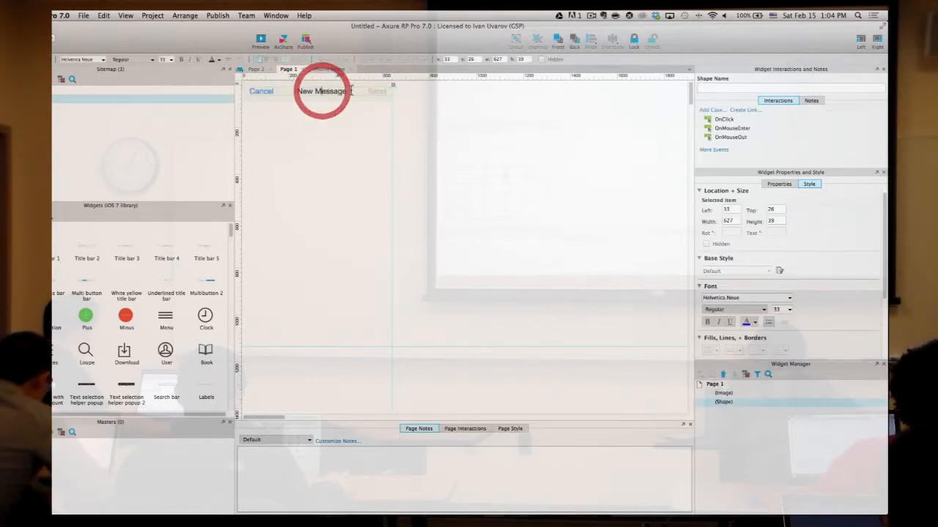
pyautogui.click(244, 81)
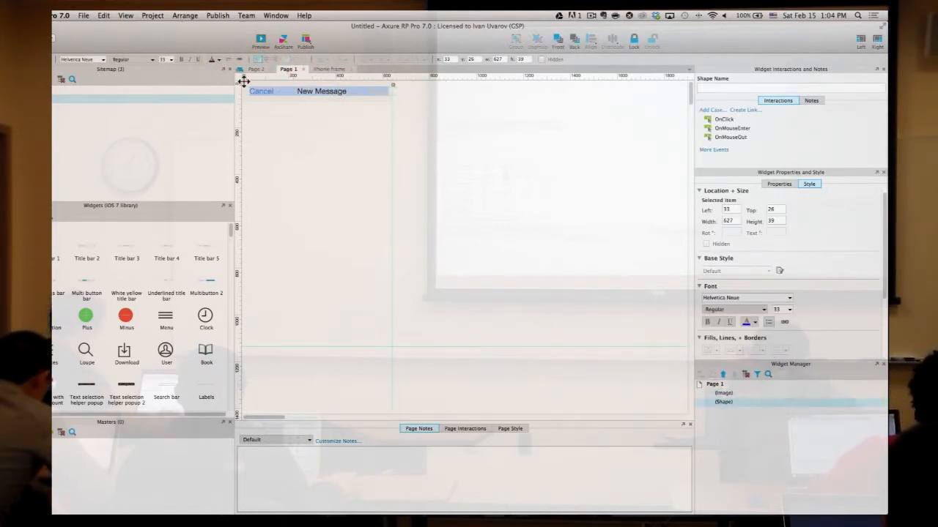
pyautogui.press('BackSpace')
# - Type 'This is page 1' as the title bar text
pyautogui.write('TH')
pyautogui.press('BackSpace')
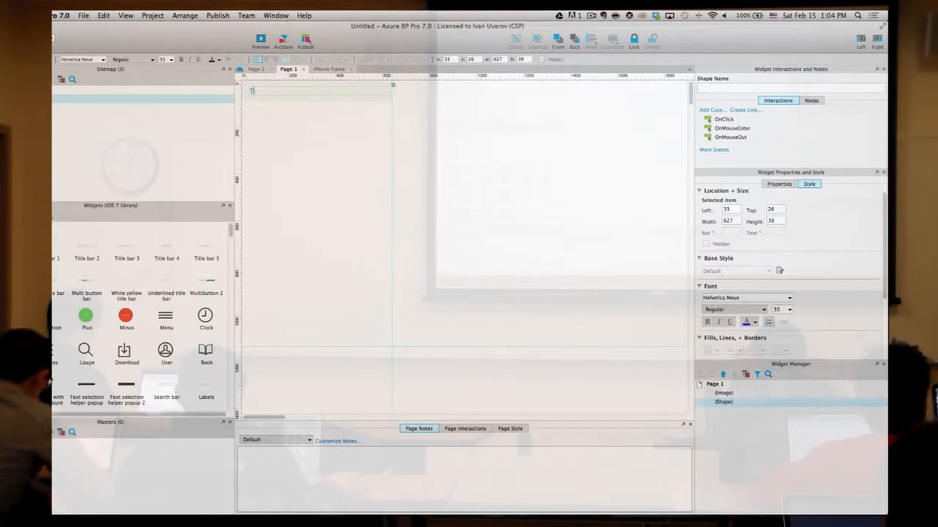
pyautogui.write('his')
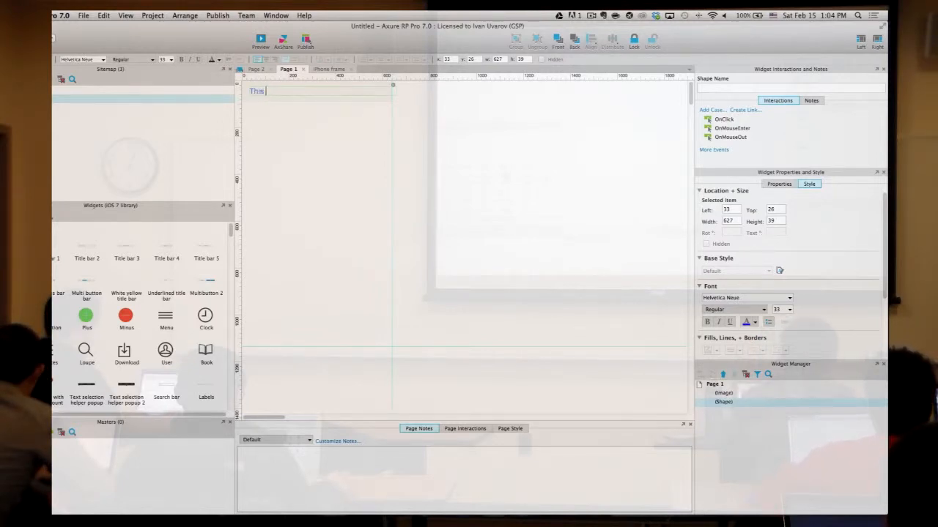
pyautogui.write(' is page 1')
pyautogui.click(247, 106)
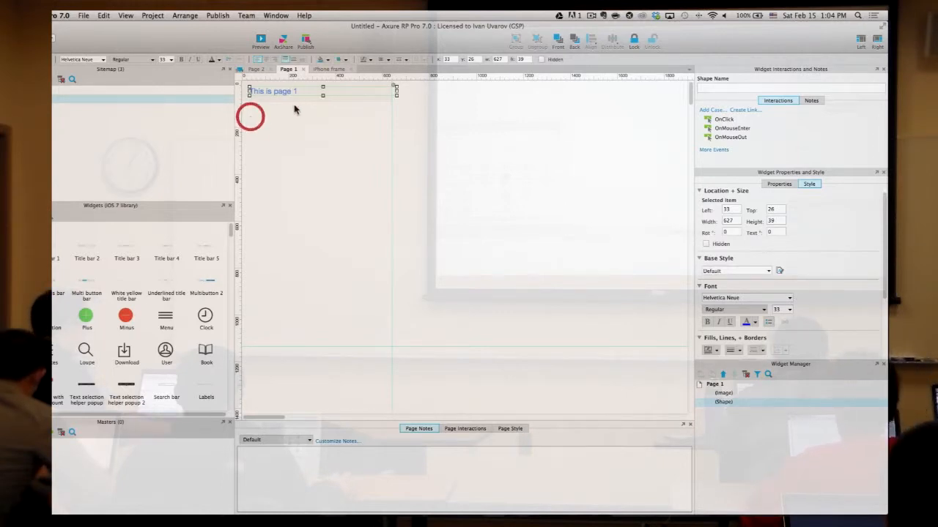
pyautogui.doubleClick(300, 90)
pyautogui.click(315, 90)
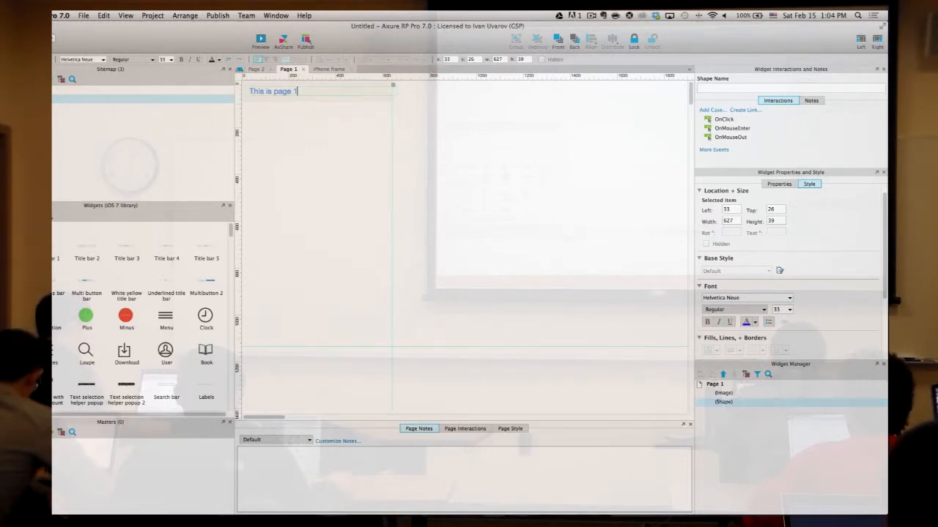
# - Centre the 'This is page 1' text and shift its shape to the right
pyautogui.click(244, 93)
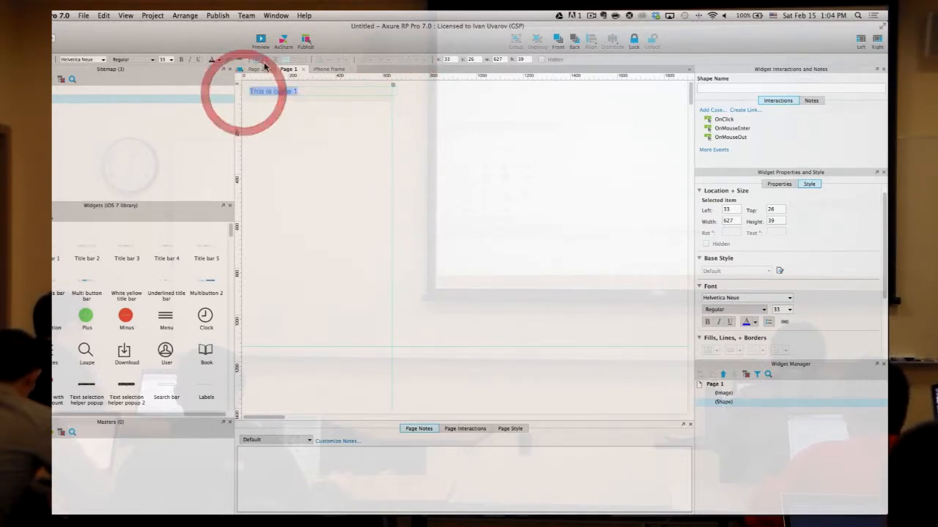
pyautogui.click(266, 58)
pyautogui.click(341, 146)
pyautogui.click(331, 88)
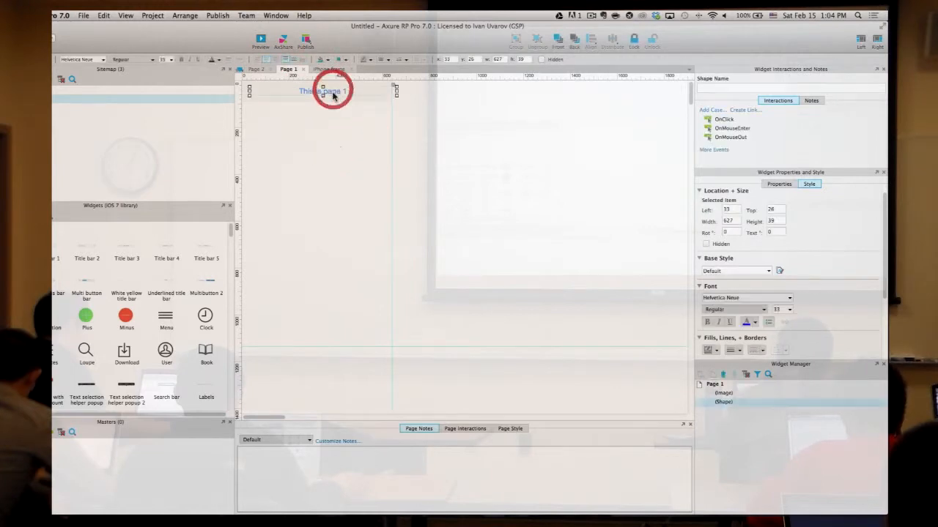
pyautogui.moveTo(328, 93)
pyautogui.mouseDown()
pyautogui.moveTo(308, 92)
pyautogui.moveTo(337, 96)
pyautogui.mouseUp()
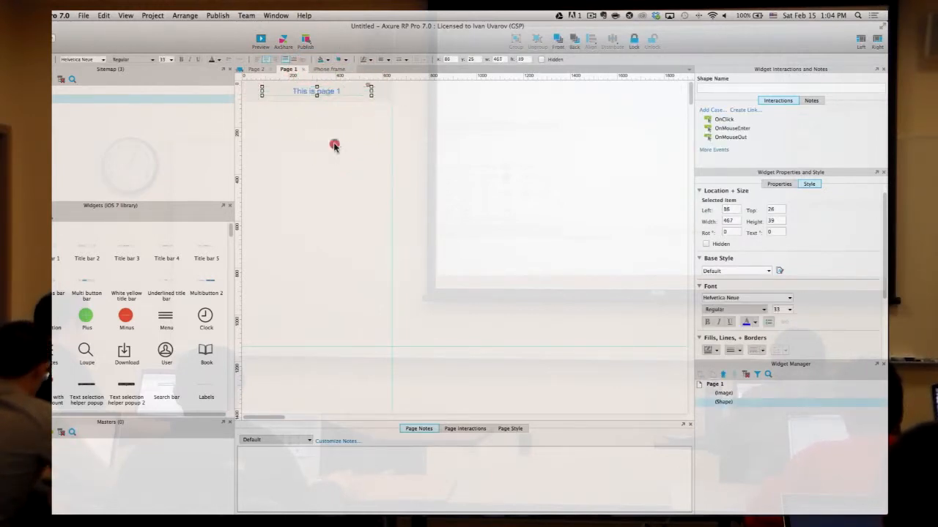
pyautogui.click(335, 145)
pyautogui.click(356, 222)
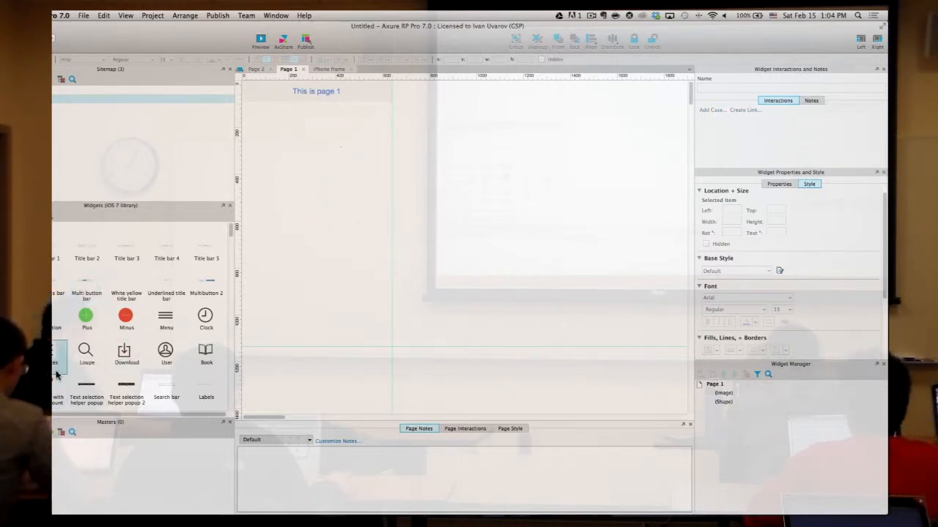
# - Switch the widget panel to the Default library and add a rectangle below the title
pyautogui.scroll(-10, 56, 374)
pyautogui.scroll(-5, 57, 375)
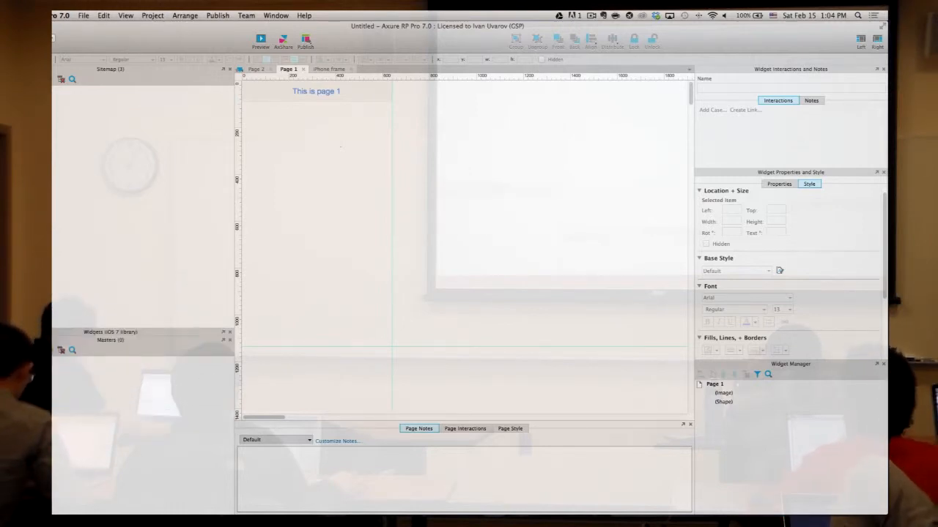
pyautogui.click(106, 331)
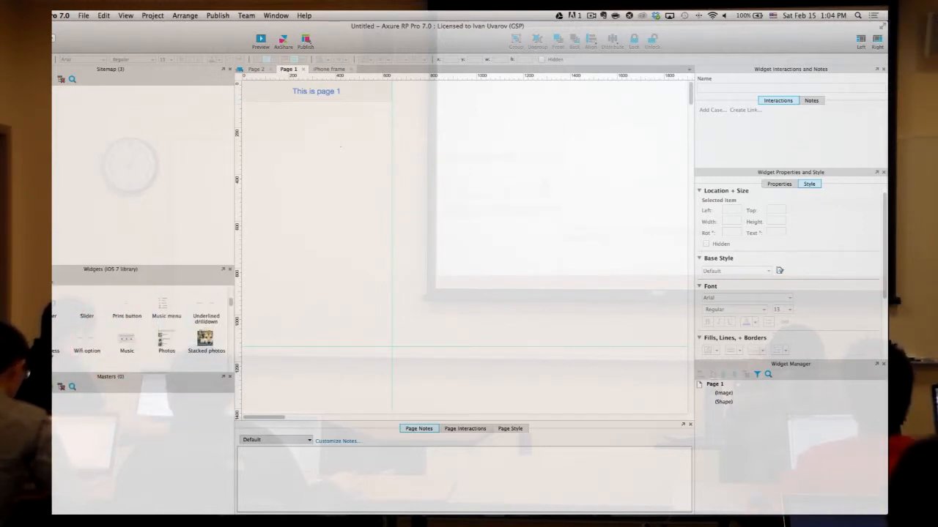
pyautogui.moveTo(107, 265); pyautogui.dragTo(106, 182)
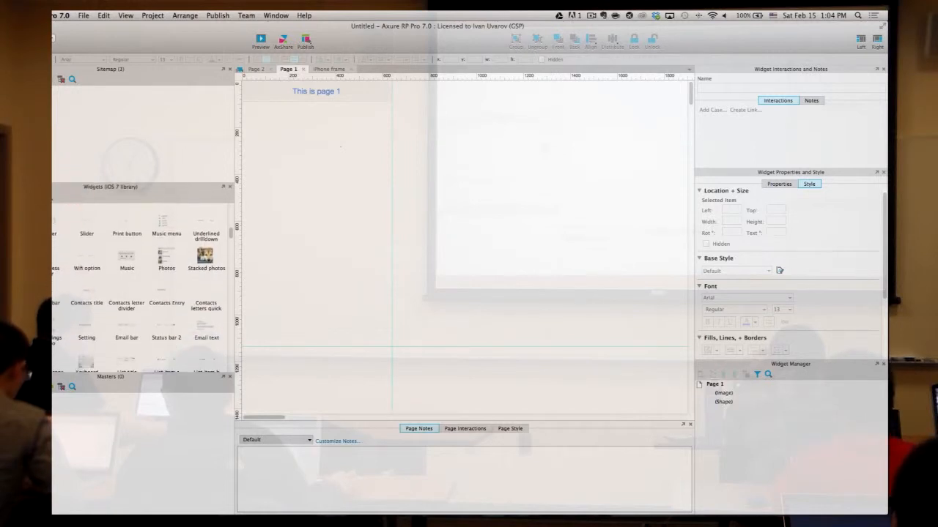
pyautogui.click(52, 199)
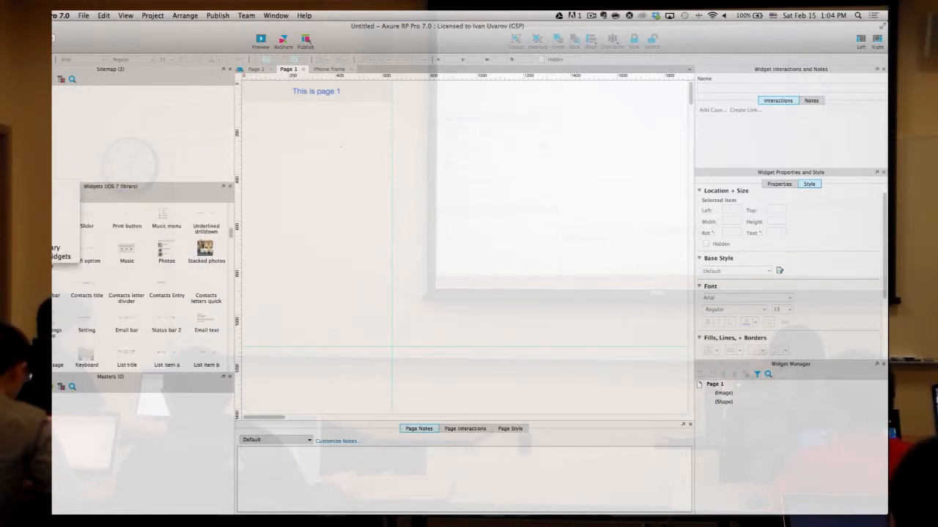
pyautogui.click(53, 213)
pyautogui.moveTo(203, 235); pyautogui.dragTo(302, 170)
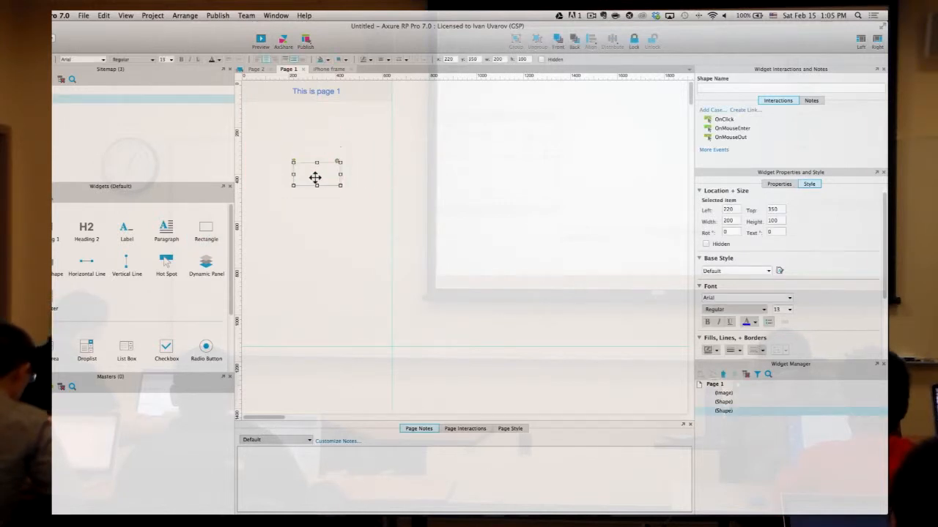
# - Label the rectangle 'Go to page 2'
pyautogui.doubleClick(315, 177)
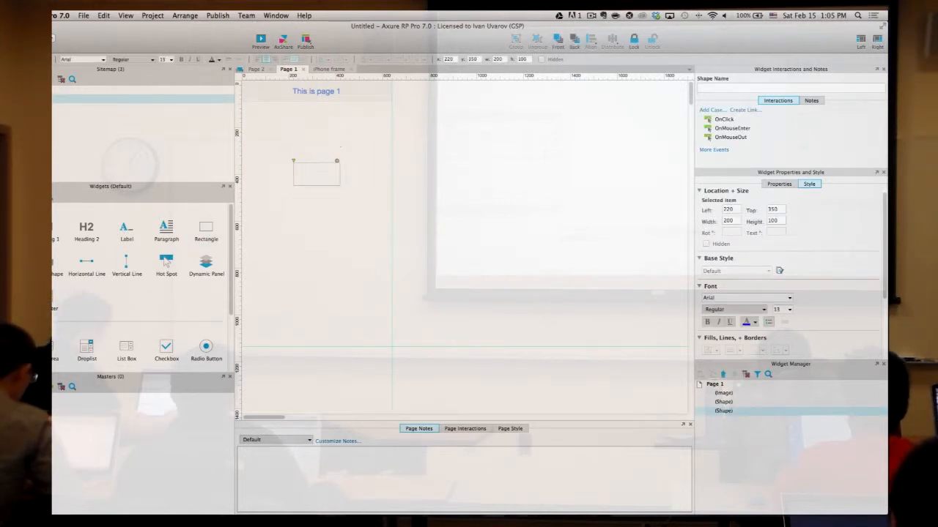
pyautogui.write('Go to page 2')
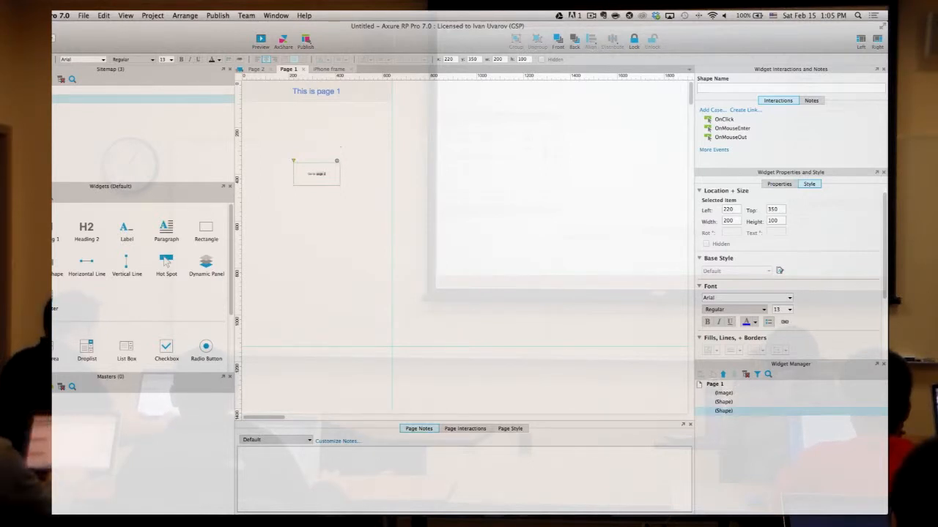
pyautogui.click(799, 205)
# - Set the button text to font size 70 and widen the button to 570
pyautogui.click(778, 314)
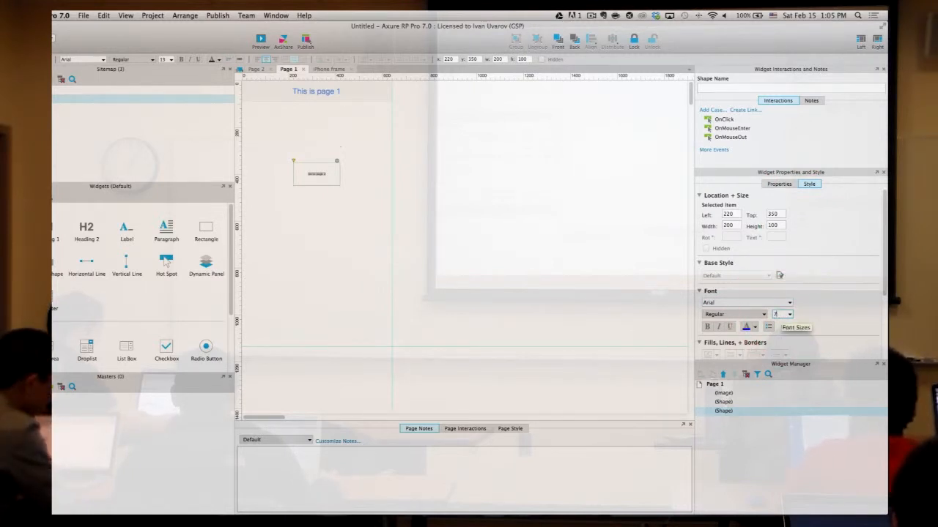
pyautogui.write('70')
pyautogui.press('Return')
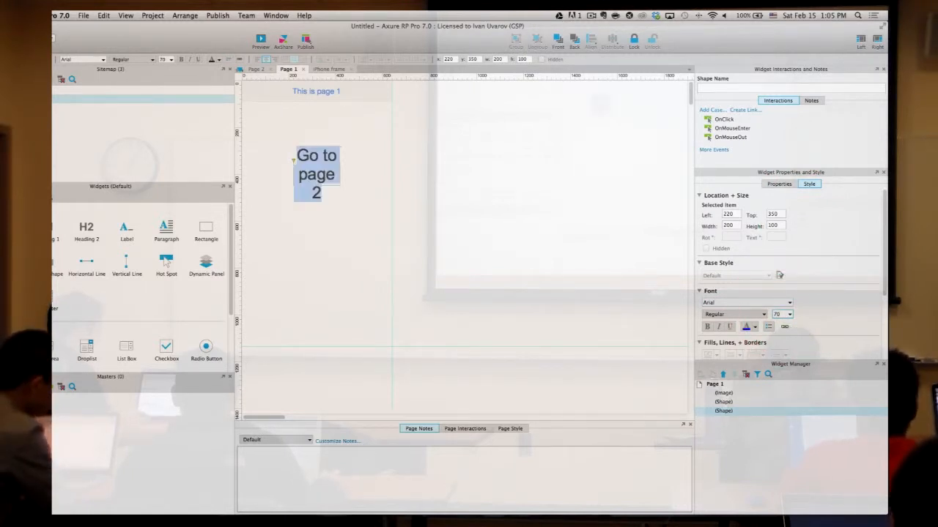
pyautogui.click(313, 174)
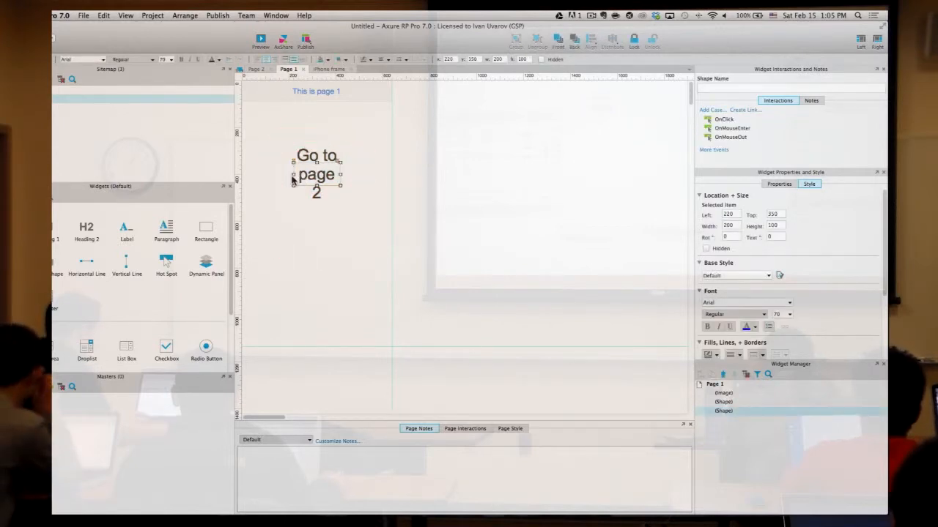
pyautogui.moveTo(292, 180); pyautogui.dragTo(249, 177)
pyautogui.moveTo(340, 174); pyautogui.dragTo(319, 170)
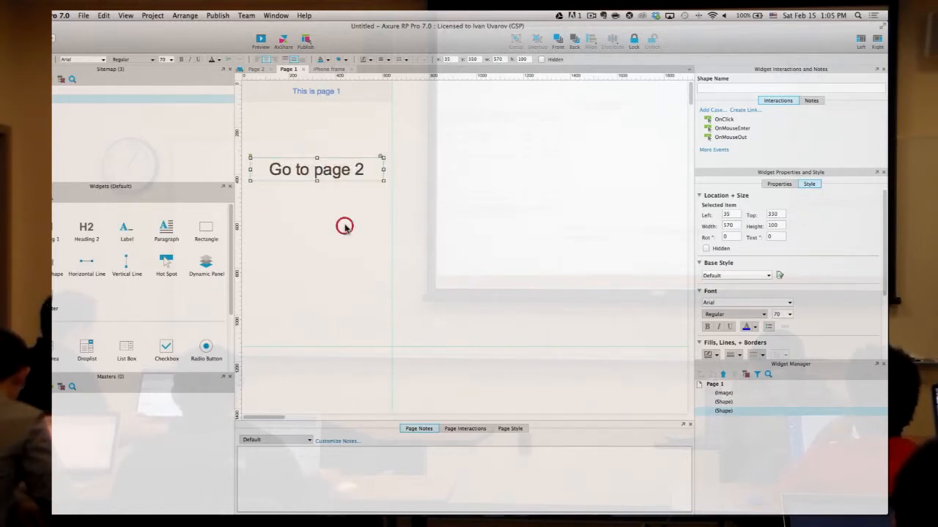
pyautogui.moveTo(359, 245); pyautogui.dragTo(278, 77)
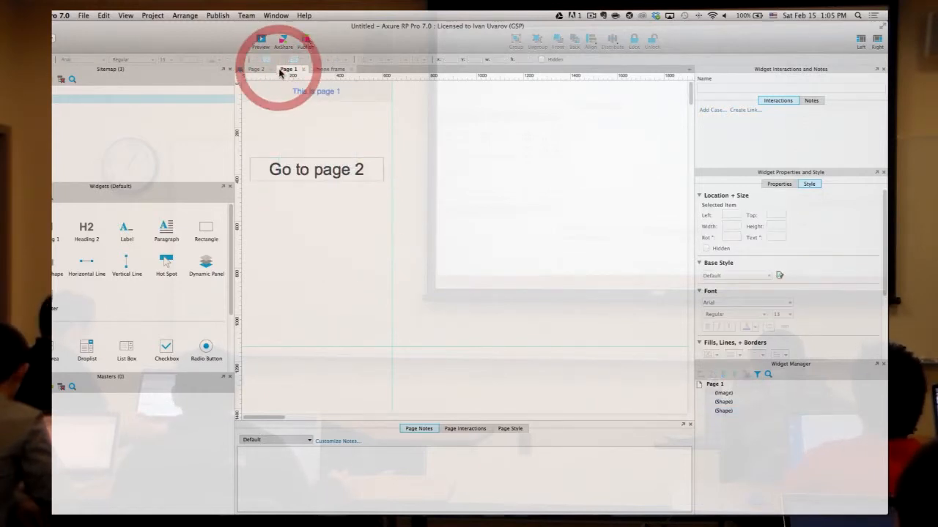
# - Select the button, heading and background image on Page 1 and paste them onto Page 2
pyautogui.click(349, 173)
pyautogui.keyDown('shift'); pyautogui.click(329, 92); pyautogui.keyUp('shift')
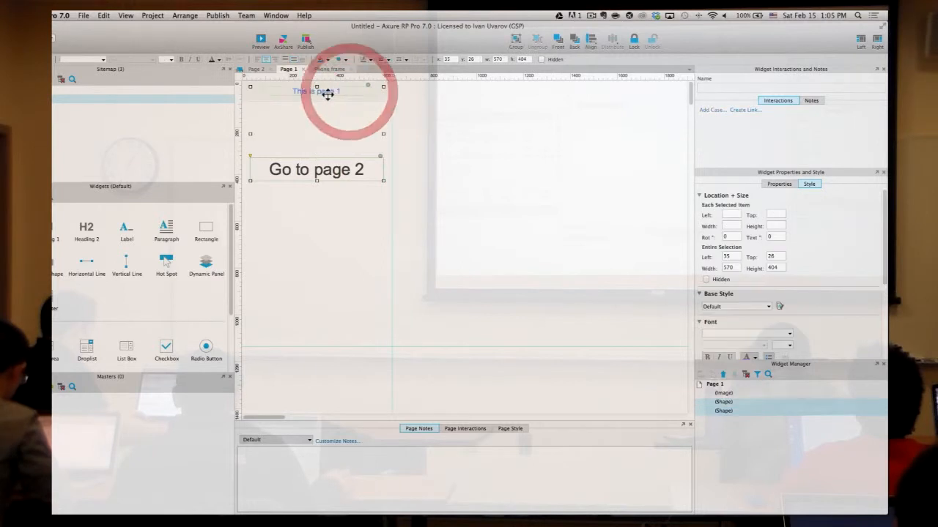
pyautogui.keyDown('shift'); pyautogui.click(382, 98); pyautogui.keyUp('shift')
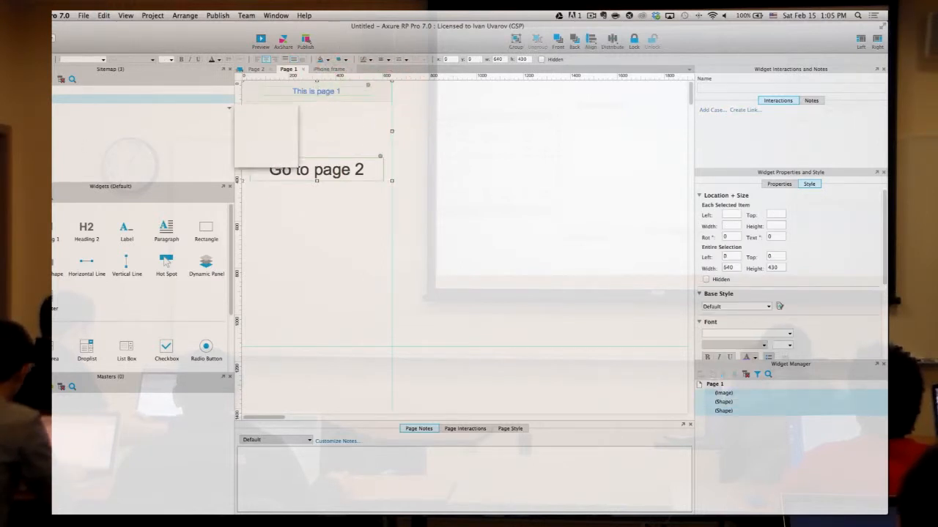
pyautogui.doubleClick(66, 109)
pyautogui.click(319, 142)
pyautogui.hotkey('ctrl', 'v')
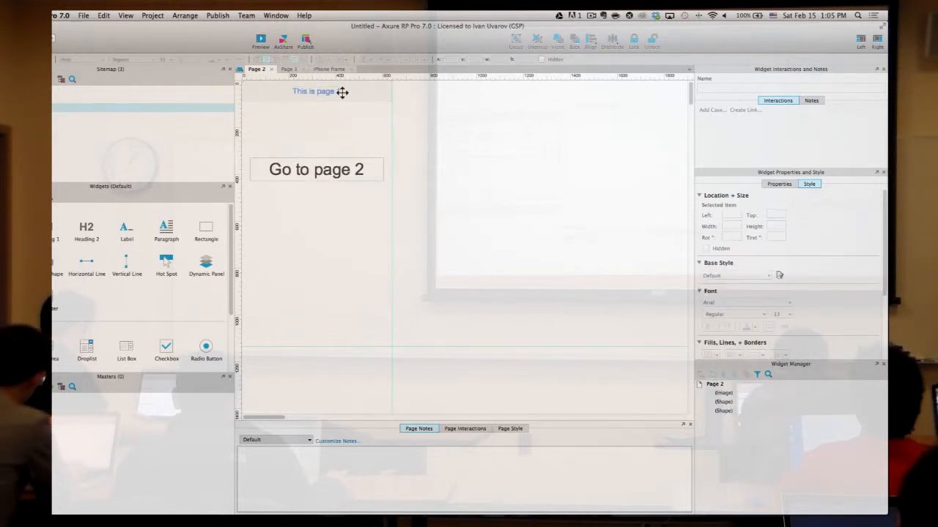
# - Change Page 2's heading to 'This is page 2'
pyautogui.doubleClick(342, 92)
pyautogui.click(344, 93)
pyautogui.press('BackSpace')
pyautogui.write('2')
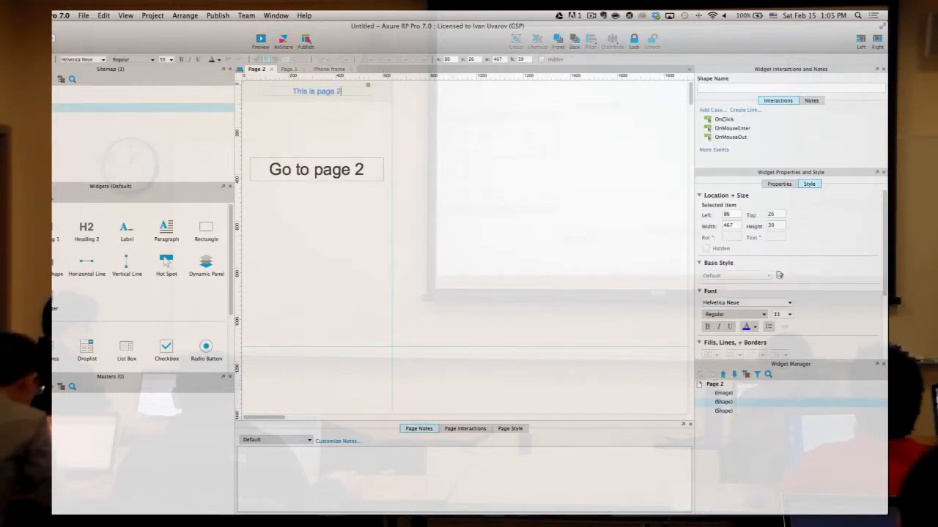
# - Change the button label to 'Go to page 1', then return to Page 1
pyautogui.doubleClick(365, 169)
pyautogui.click(366, 169)
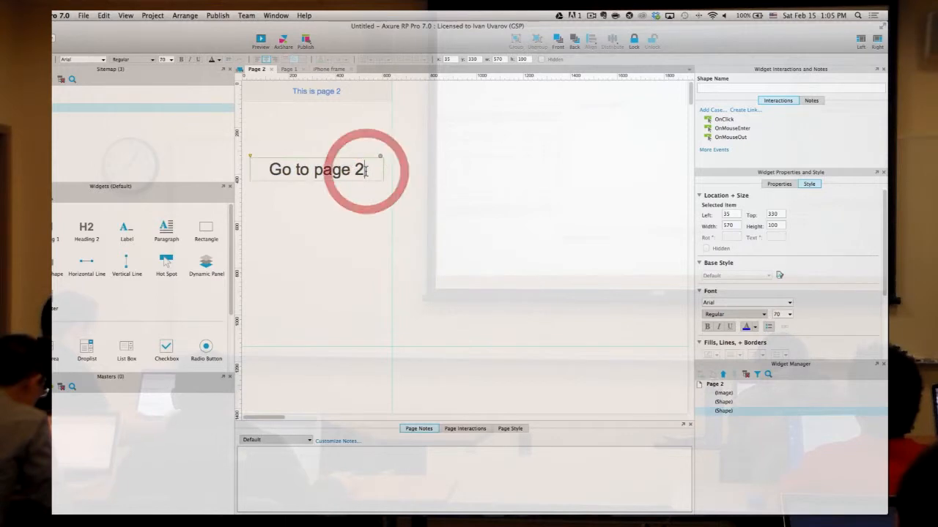
pyautogui.press('BackSpace')
pyautogui.write('1')
pyautogui.click(556, 136)
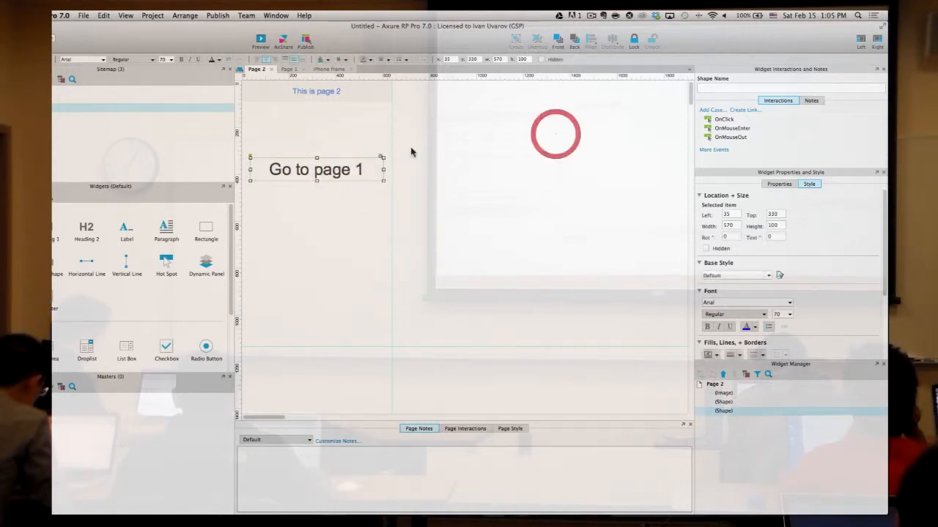
pyautogui.moveTo(90, 105)
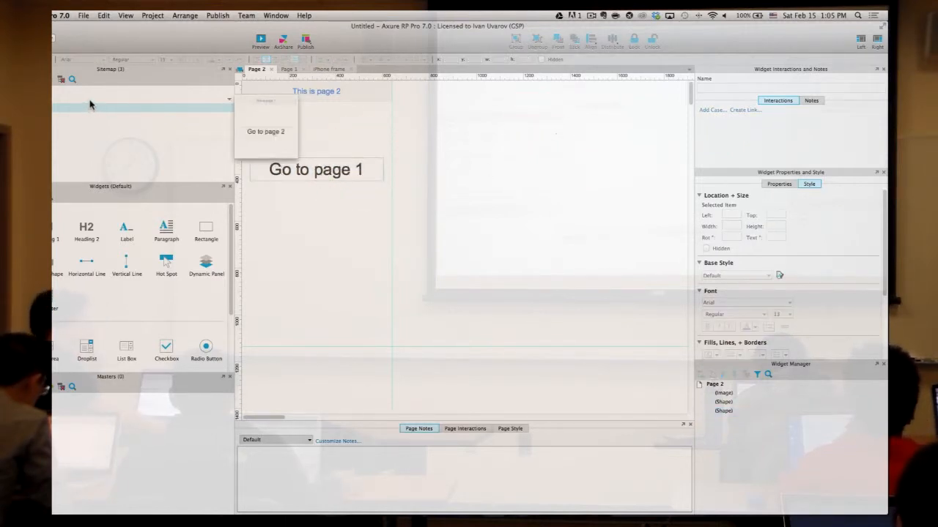
pyautogui.doubleClick(89, 98)
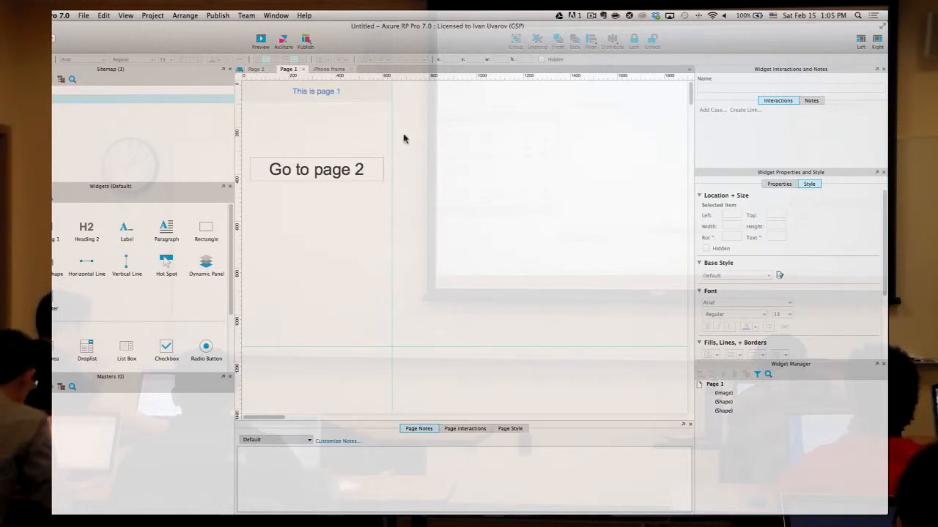
# - Link the Go to page 2 button to Page 2
pyautogui.click(354, 166)
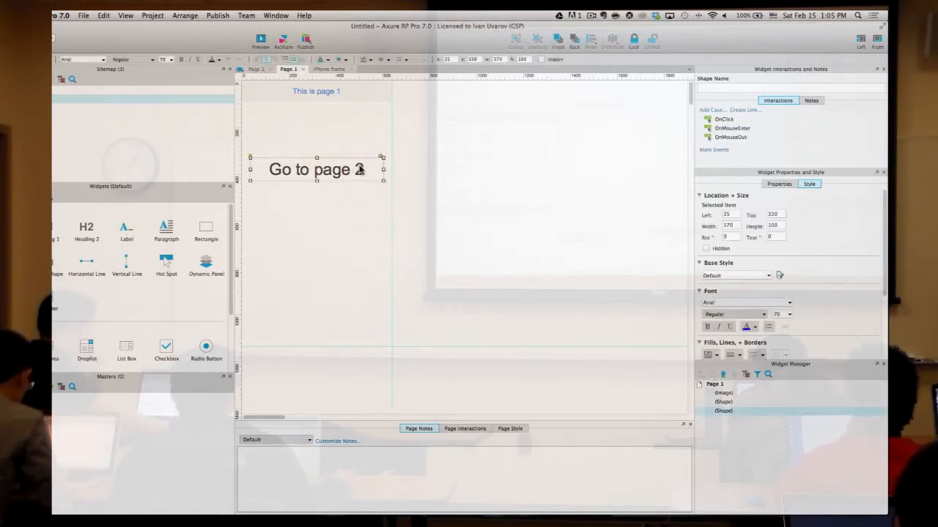
pyautogui.click(745, 110)
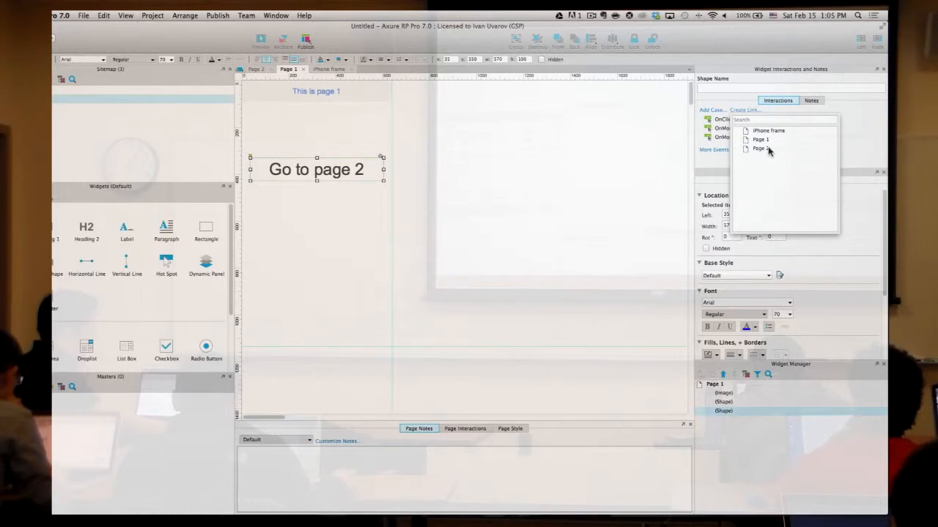
pyautogui.click(768, 149)
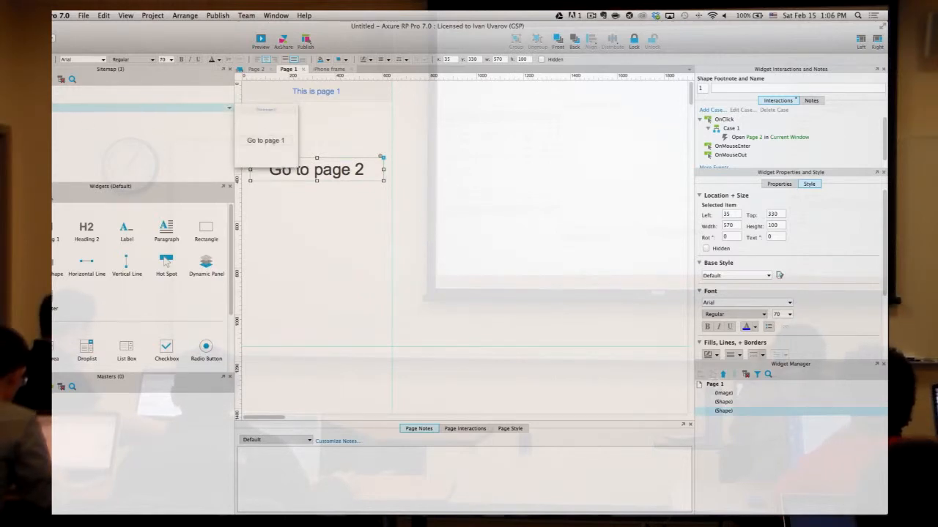
# - On Page 2, link the Go to page 1 button to Page 1, then reopen Page 1
pyautogui.click(256, 69)
pyautogui.click(382, 175)
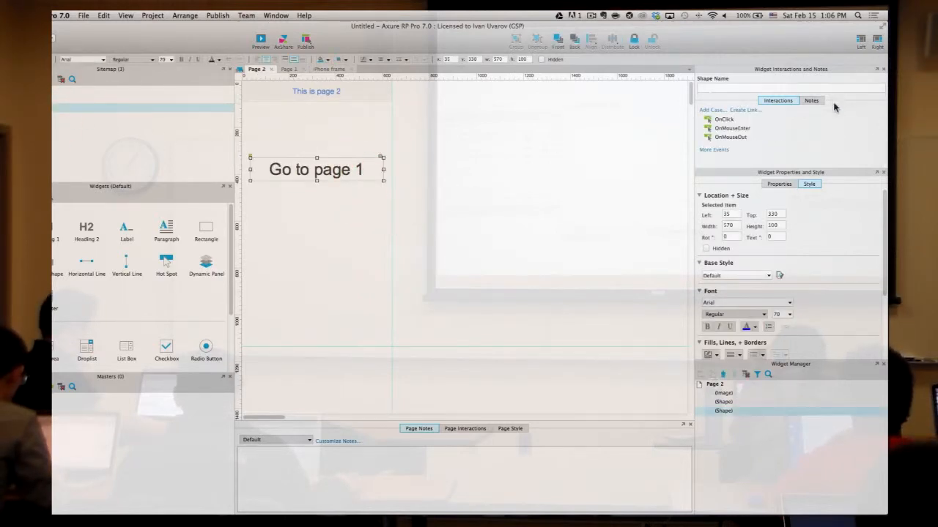
pyautogui.click(754, 110)
pyautogui.click(759, 141)
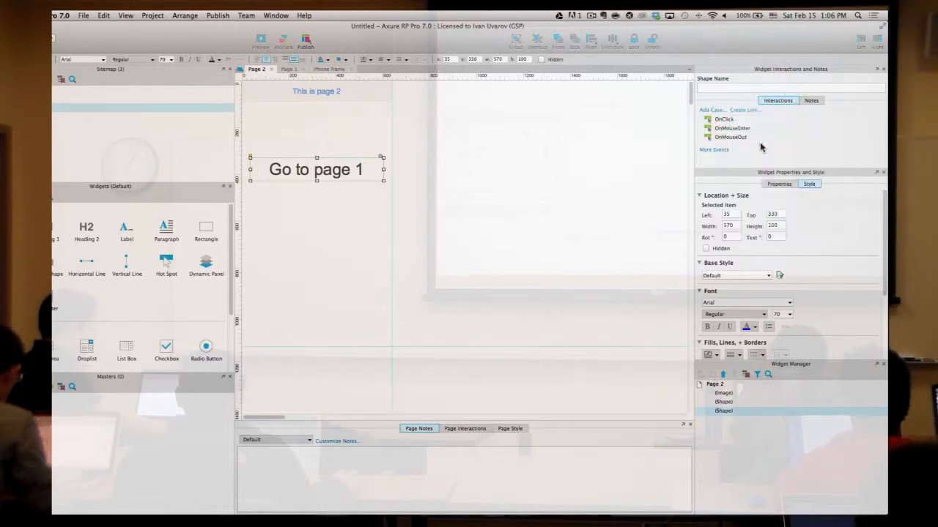
pyautogui.click(557, 200)
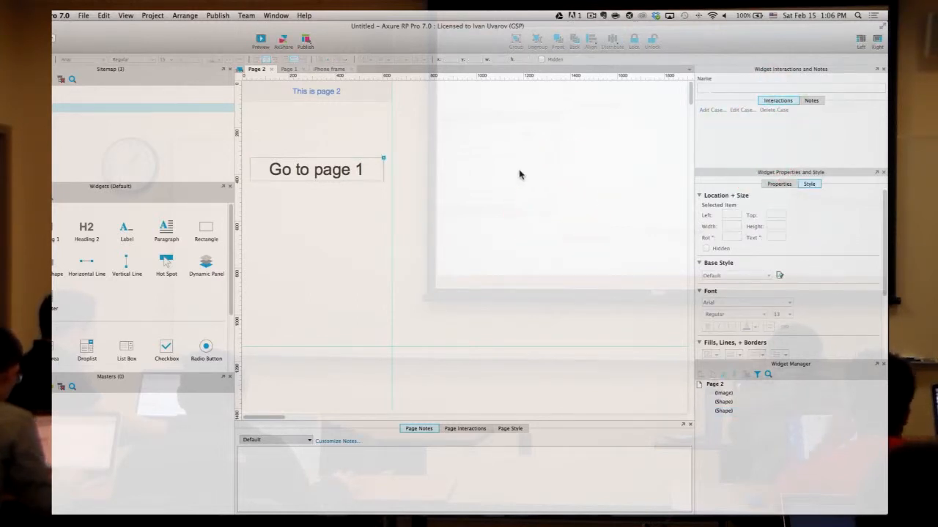
pyautogui.doubleClick(63, 98)
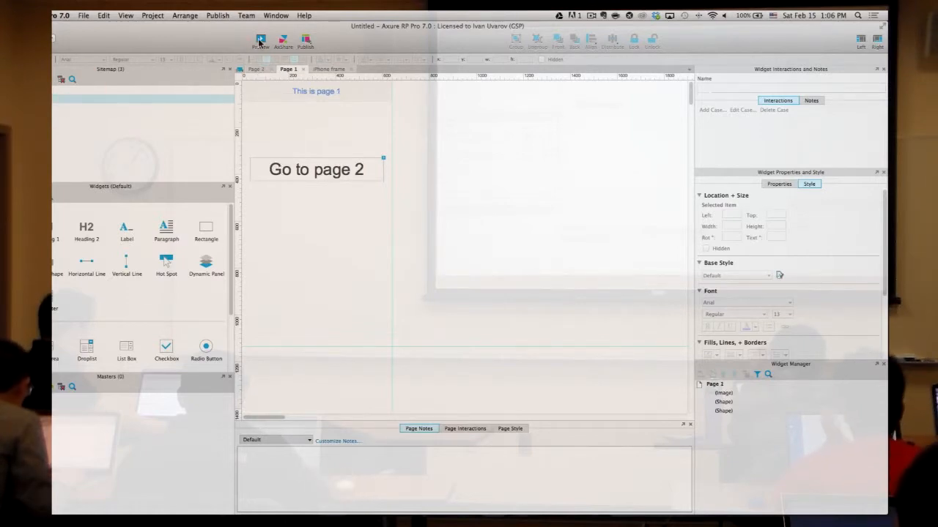
# - Preview in Safari and click the buttons to jump between page 1 and page 2
pyautogui.click(260, 40)
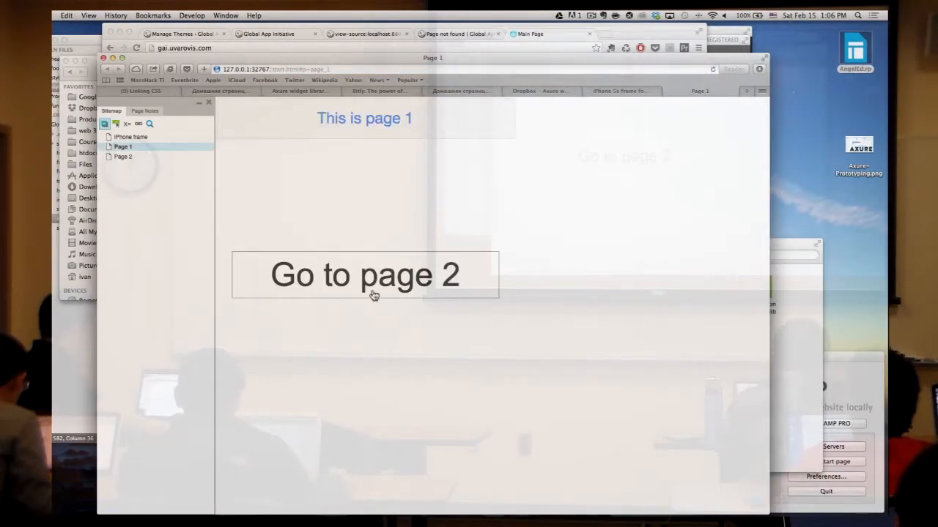
pyautogui.click(372, 276)
pyautogui.click(372, 276)
pyautogui.click(373, 275)
pyautogui.click(371, 276)
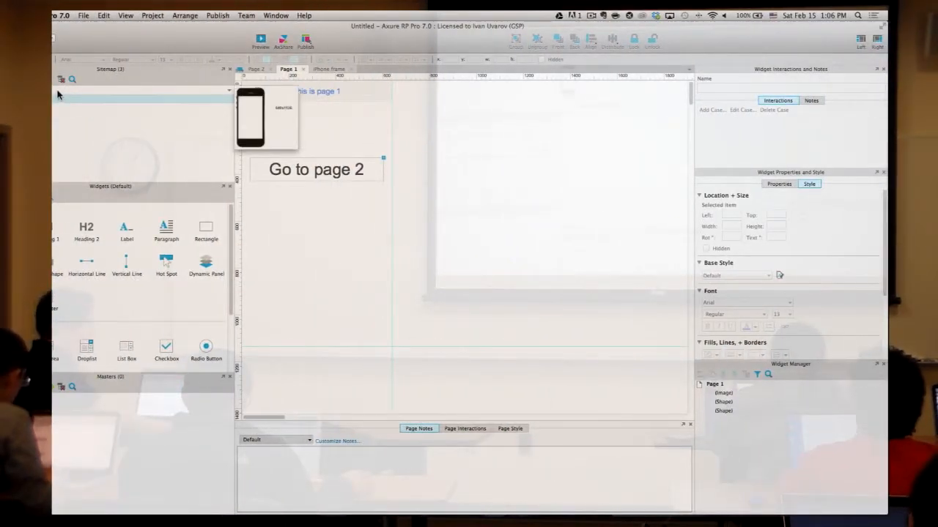
# - Set the iPhone frame page's inline frame to load Page 1, then preview that page
pyautogui.doubleClick(59, 96)
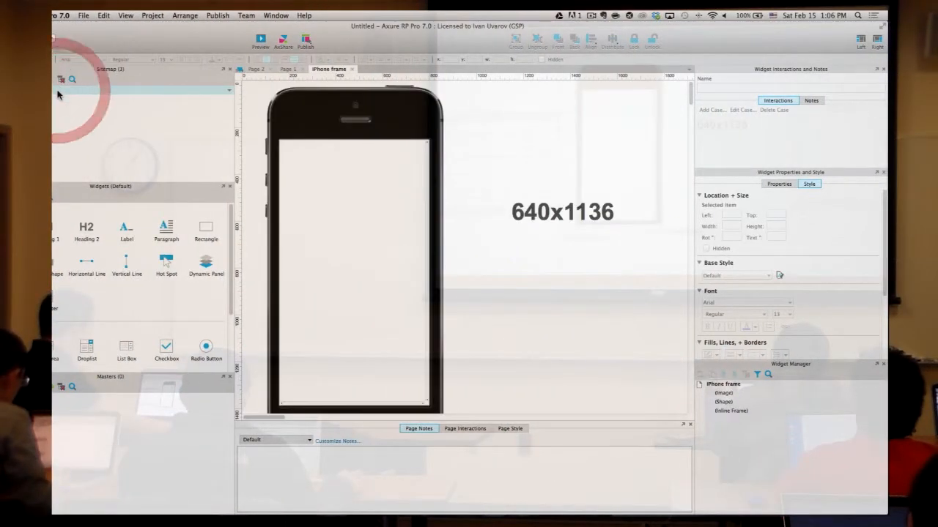
pyautogui.scroll(-2, 385, 189)
pyautogui.doubleClick(376, 183)
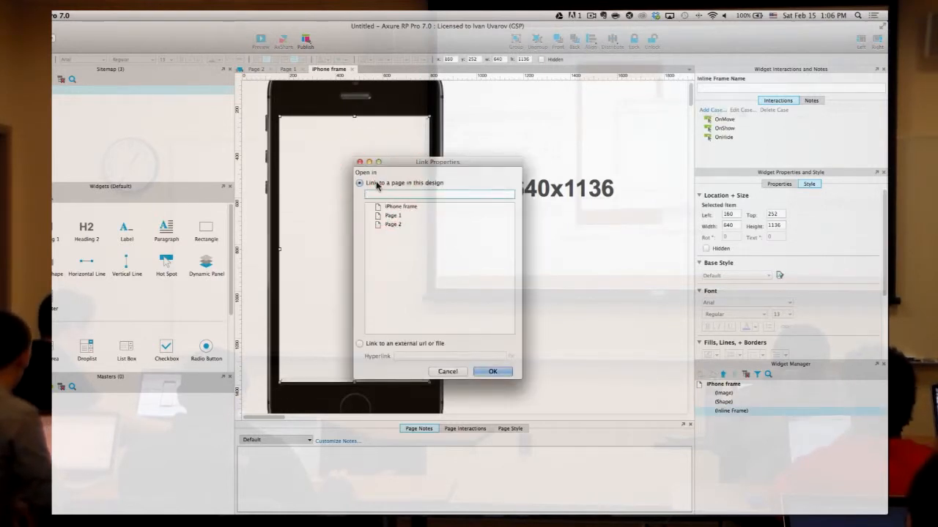
pyautogui.click(396, 216)
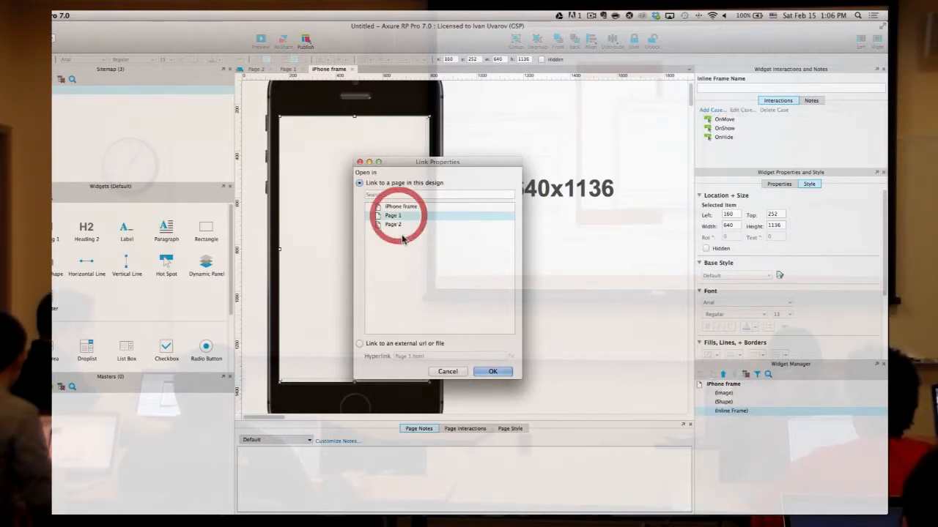
pyautogui.click(494, 373)
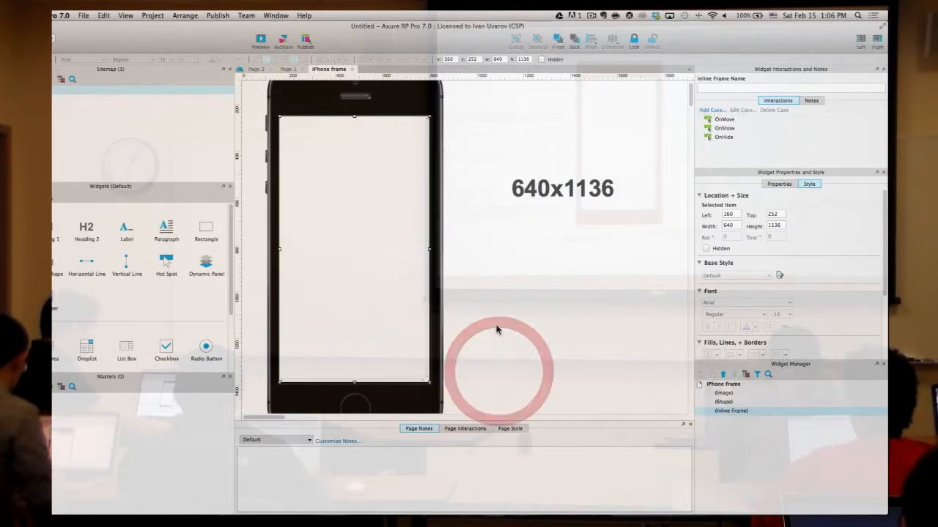
pyautogui.click(504, 300)
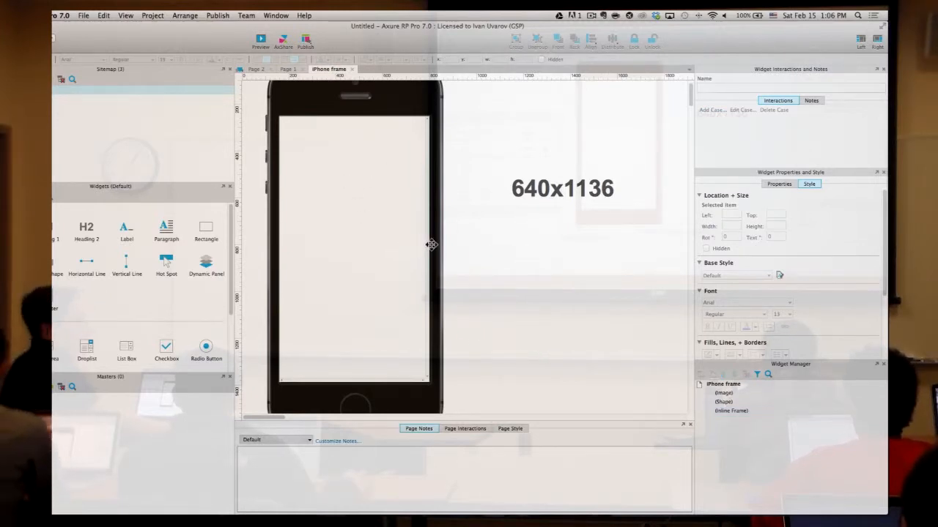
pyautogui.click(258, 40)
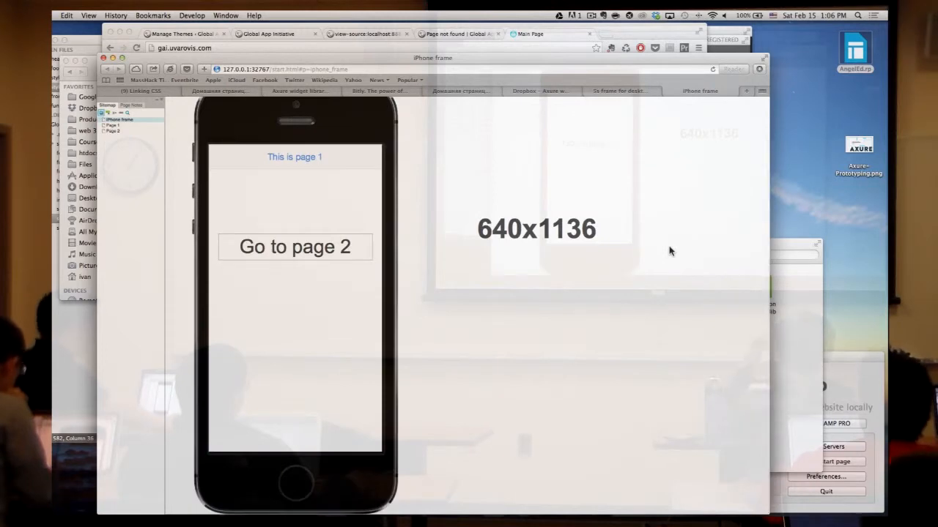
# - In the Safari preview, use the Go to page buttons to switch pages inside the iPhone frame
pyautogui.click(289, 248)
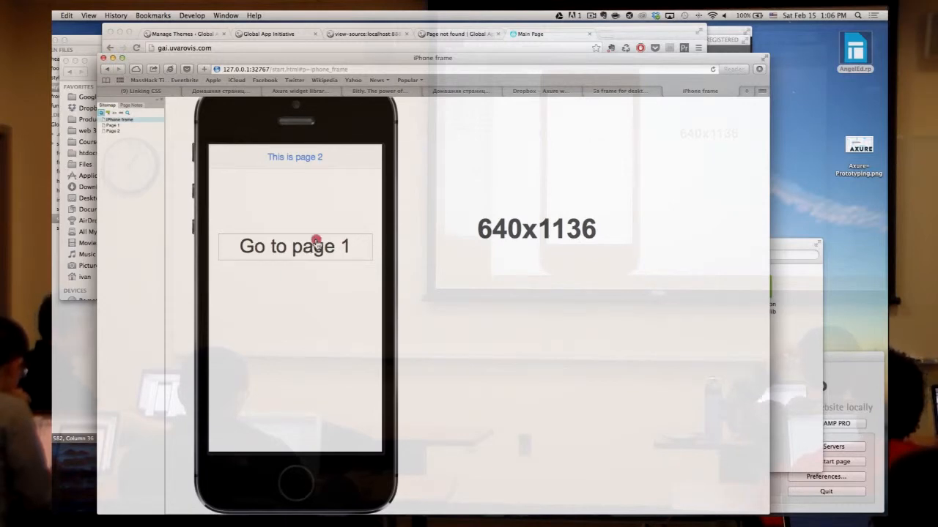
pyautogui.click(315, 246)
pyautogui.click(315, 244)
pyautogui.click(315, 246)
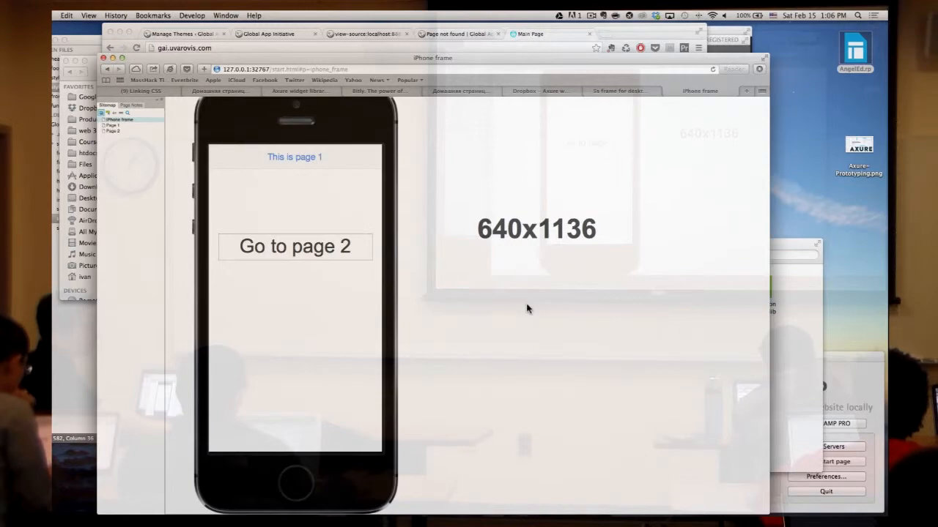
# - Back in Axure, reopen the inline frame's link properties, still set to Page 1
pyautogui.hotkey('ctrl', 'Right')
pyautogui.click(518, 237)
pyautogui.doubleClick(381, 167)
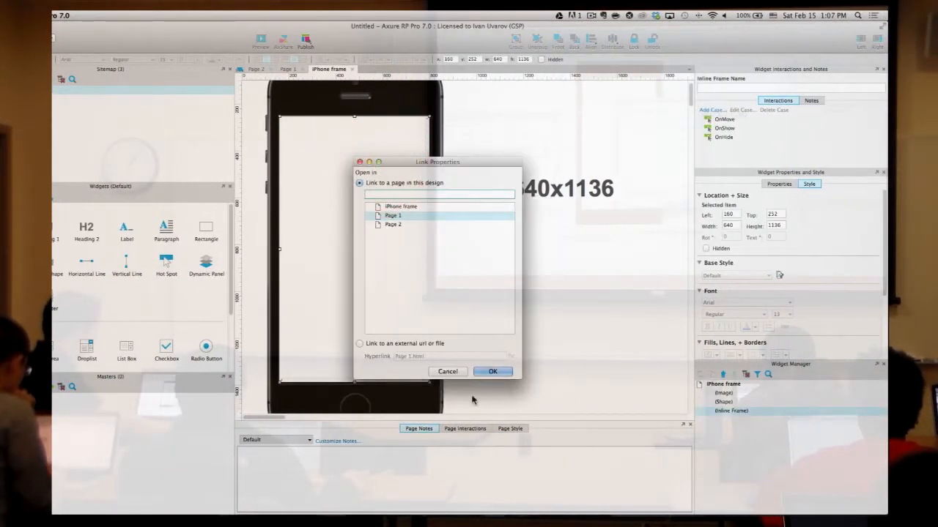
# - Keep the inline frame linked to Page 1, close its link dialog, and bring up Mission Control
pyautogui.doubleClick(394, 216)
pyautogui.click(561, 276)
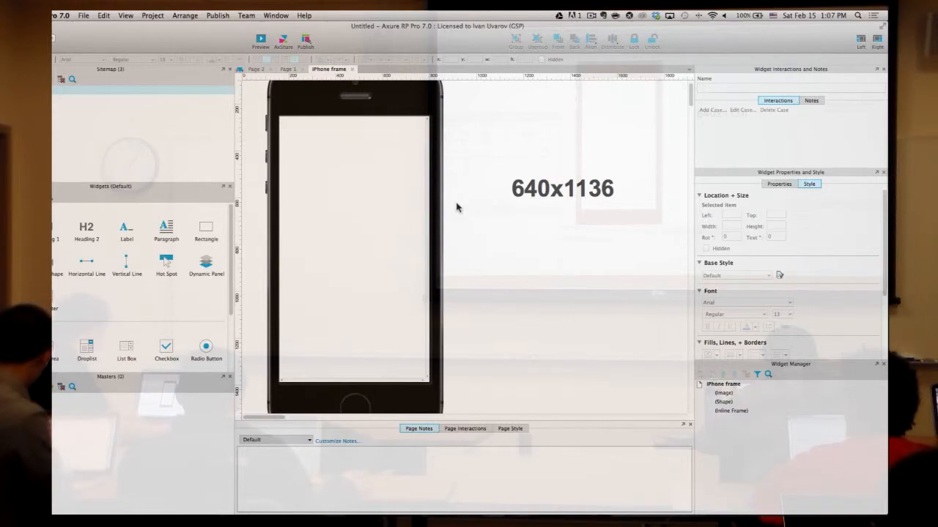
pyautogui.hotkey('ctrl', 'Up')
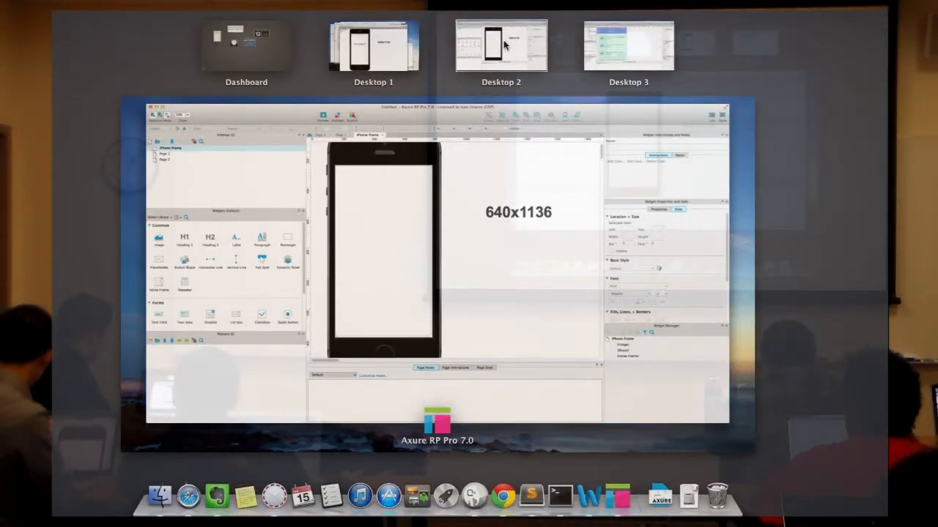
# - Move to Desktop 2 and open the AngelEd 'iPhone 5s frame for desktop view' page
pyautogui.click(504, 45)
pyautogui.scroll(3, 76, 106)
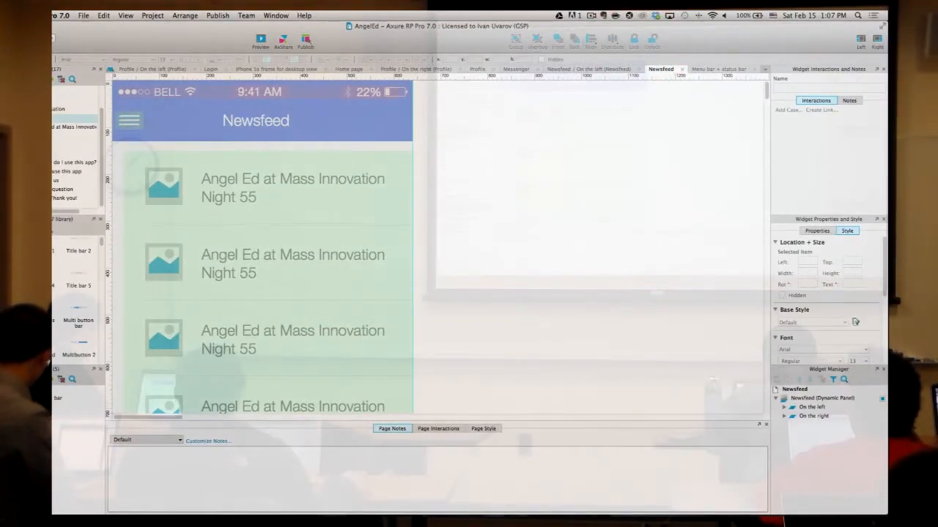
pyautogui.click(92, 99)
pyautogui.doubleClick(92, 99)
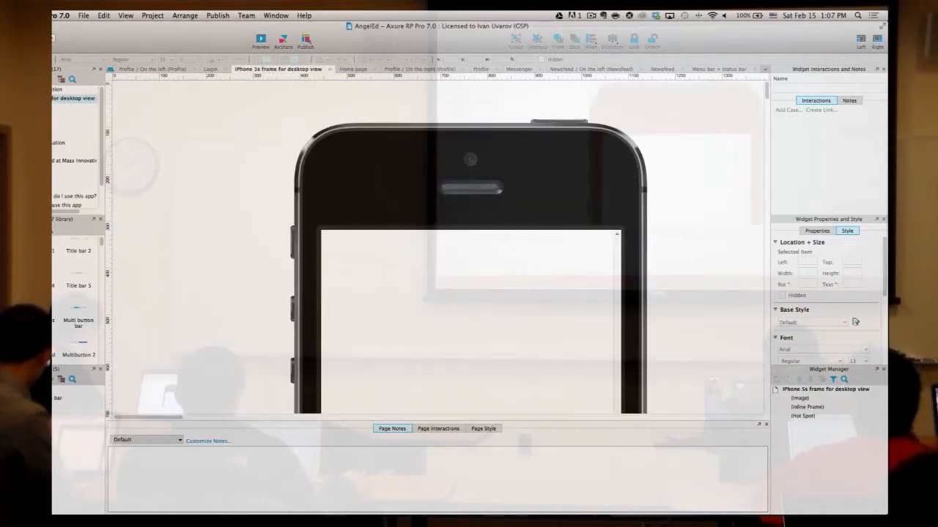
pyautogui.scroll(-4, 460, 251)
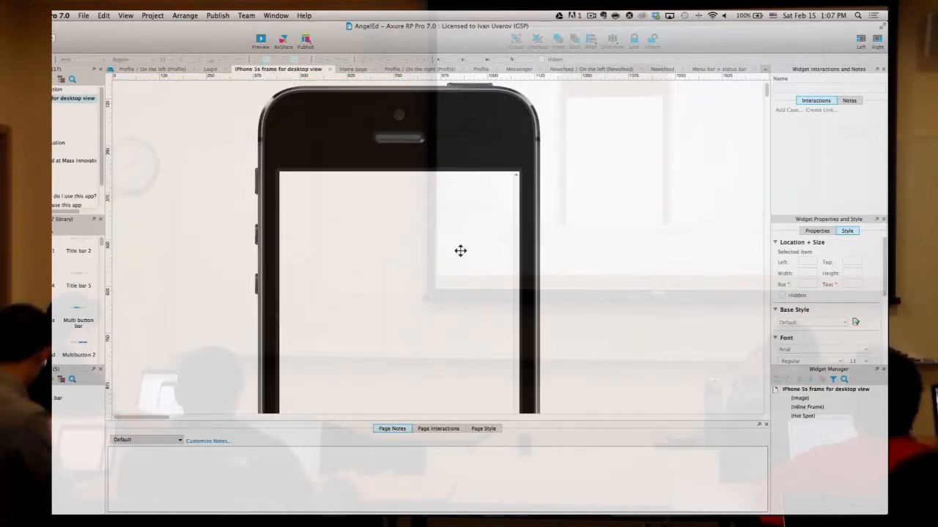
pyautogui.scroll(1, 462, 255)
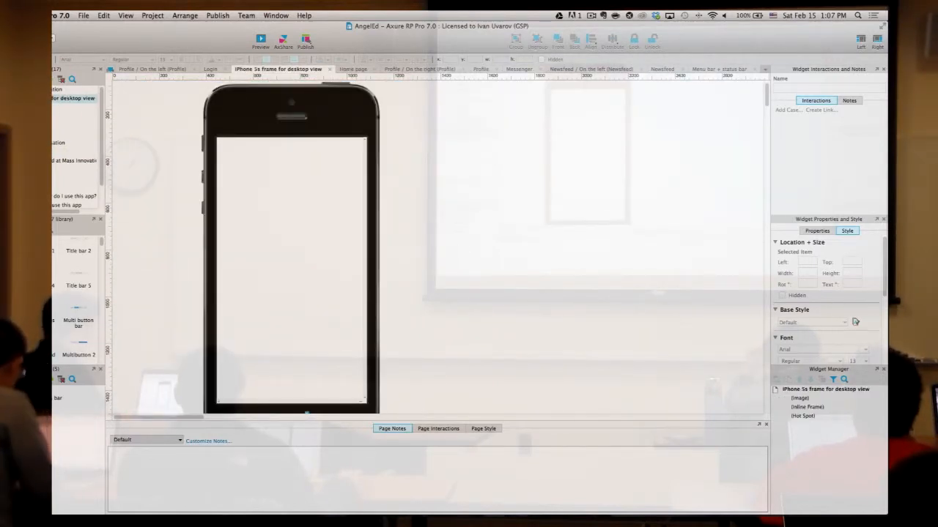
# - Check the Home page, then verify the iPhone 5s frame's inline frame still links to Home
pyautogui.doubleClick(76, 107)
pyautogui.scroll(-10, 460, 212)
pyautogui.scroll(4, 460, 214)
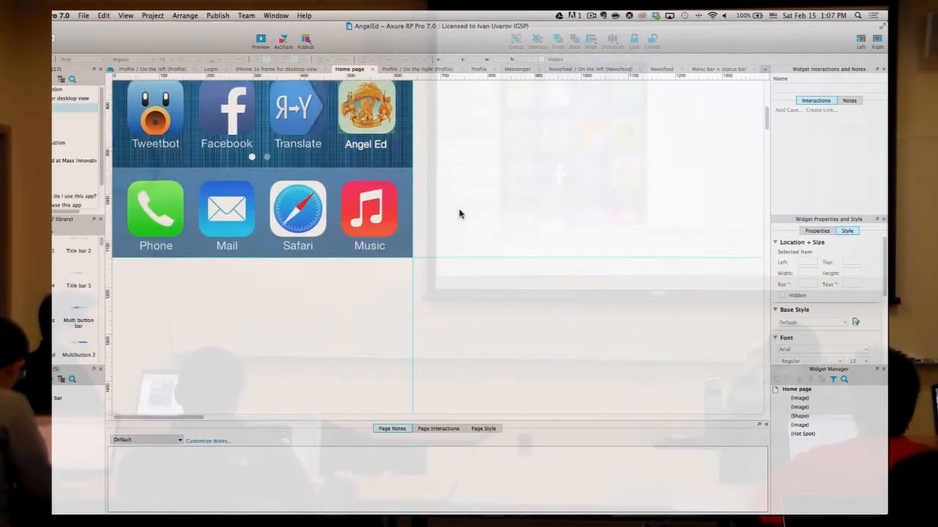
pyautogui.scroll(8, 460, 214)
pyautogui.click(74, 98)
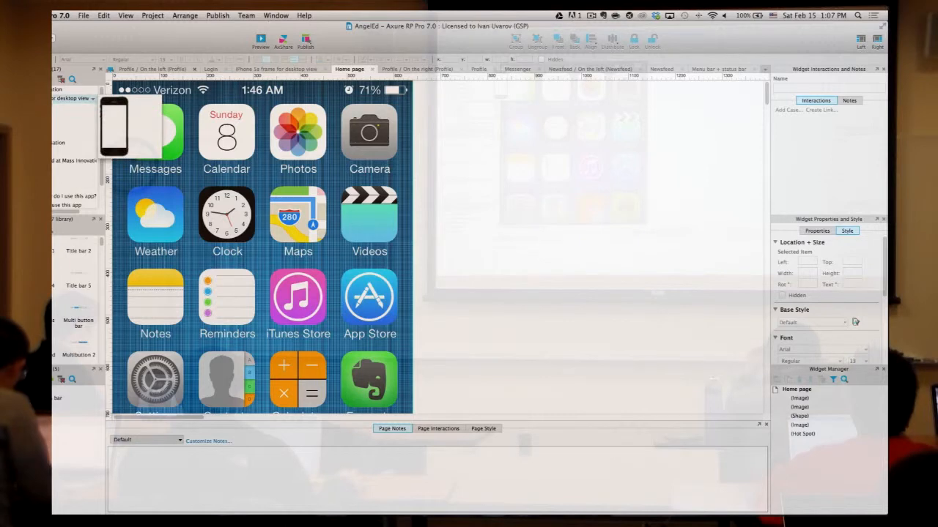
pyautogui.doubleClick(301, 218)
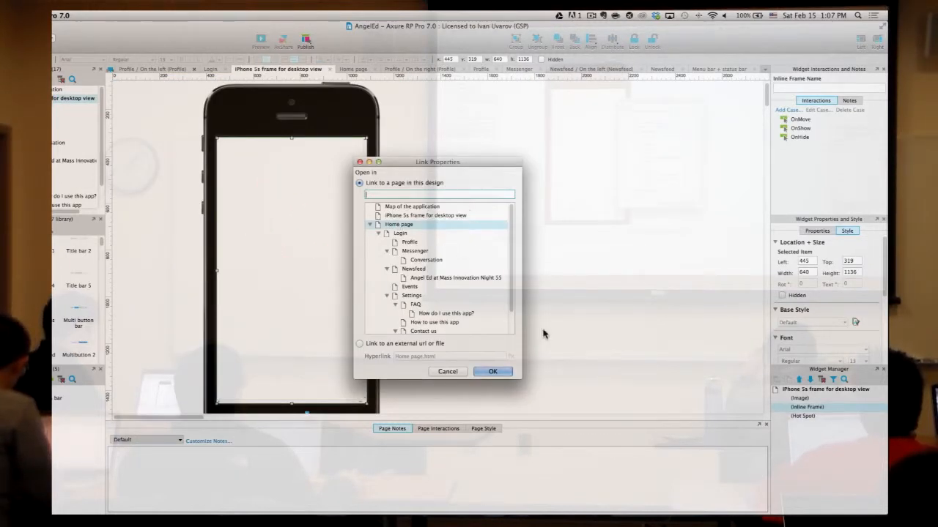
pyautogui.click(493, 373)
pyautogui.scroll(-1, 513, 245)
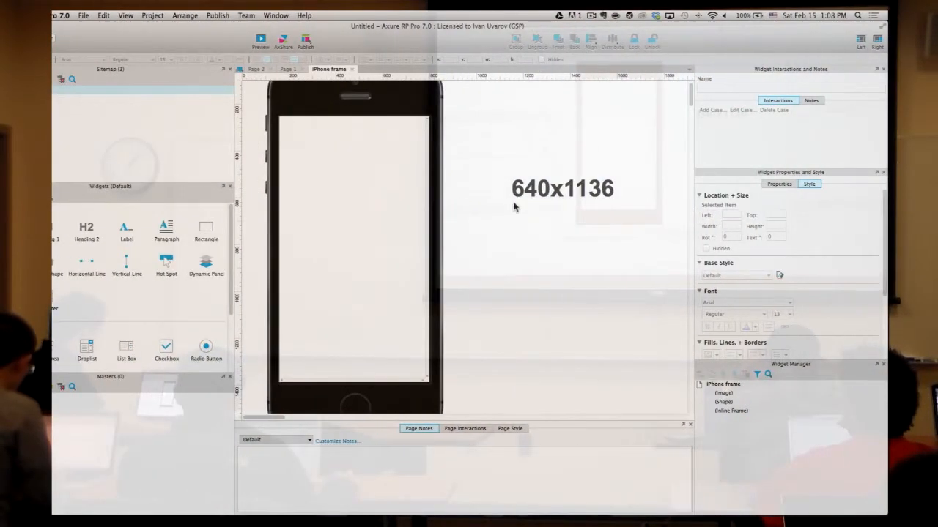
# - Drag a Hot Spot from the Widgets panel over the iPhone home button, sized 130×130
pyautogui.scroll(-3, 514, 207)
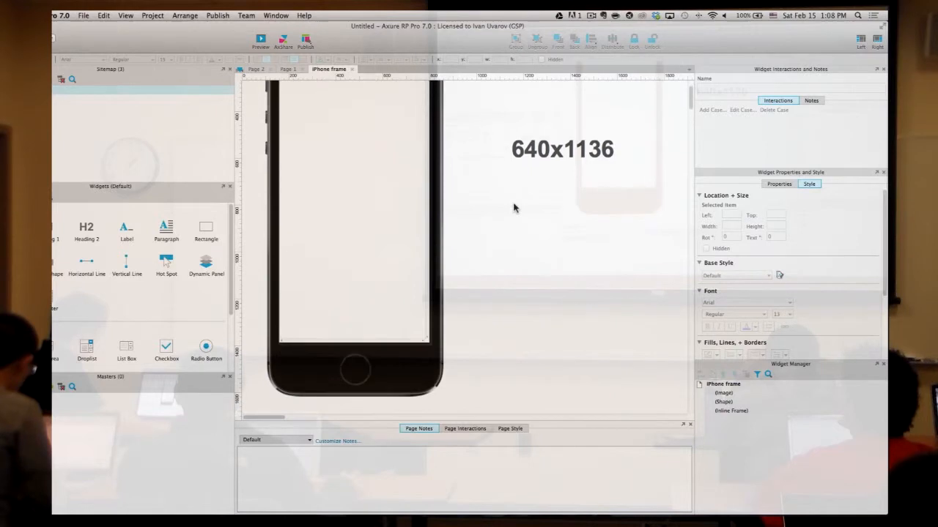
pyautogui.scroll(3, 511, 203)
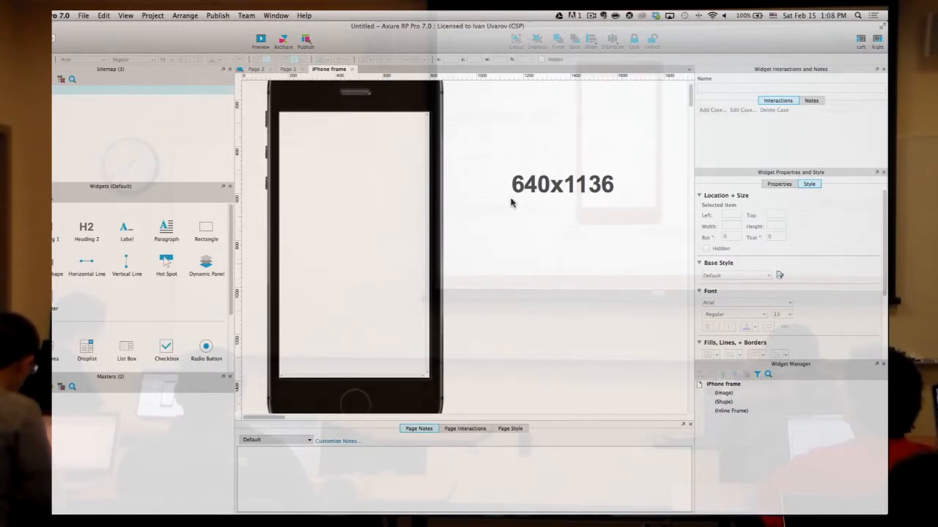
pyautogui.scroll(-2, 505, 204)
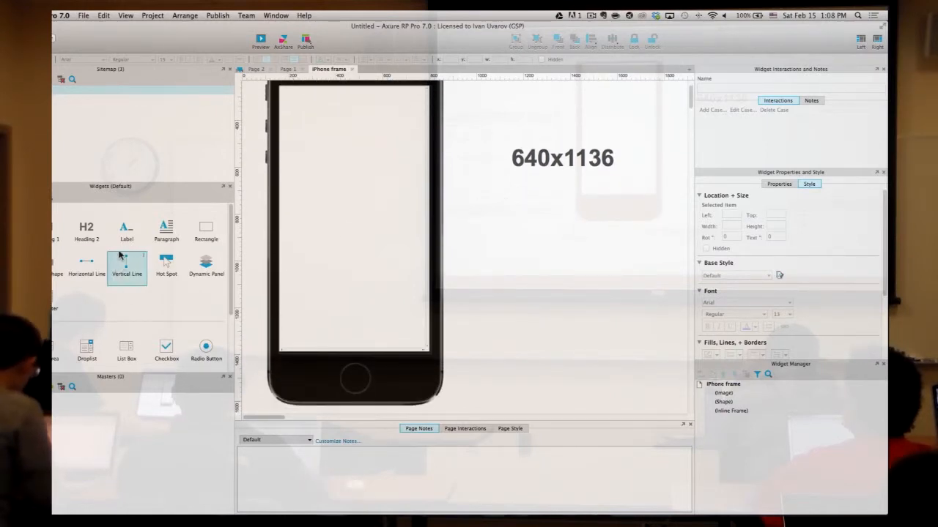
pyautogui.click(46, 197)
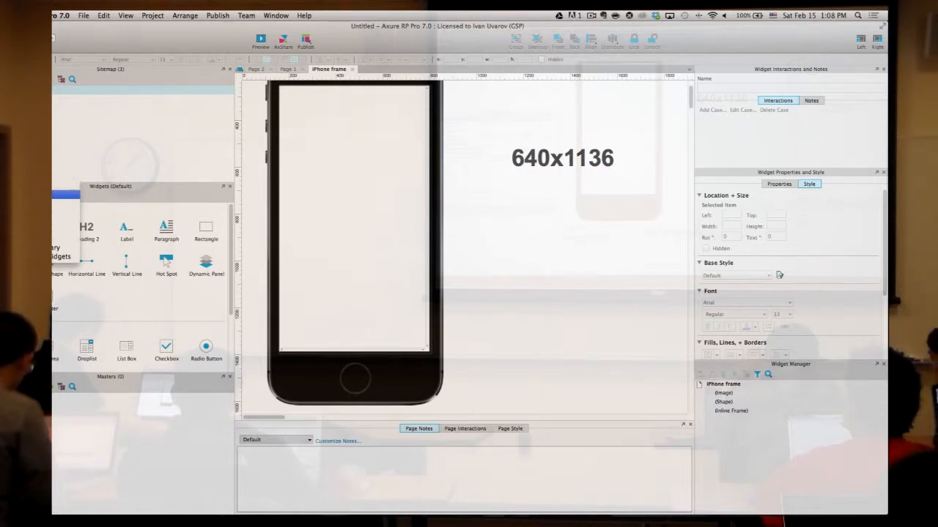
pyautogui.click(32, 195)
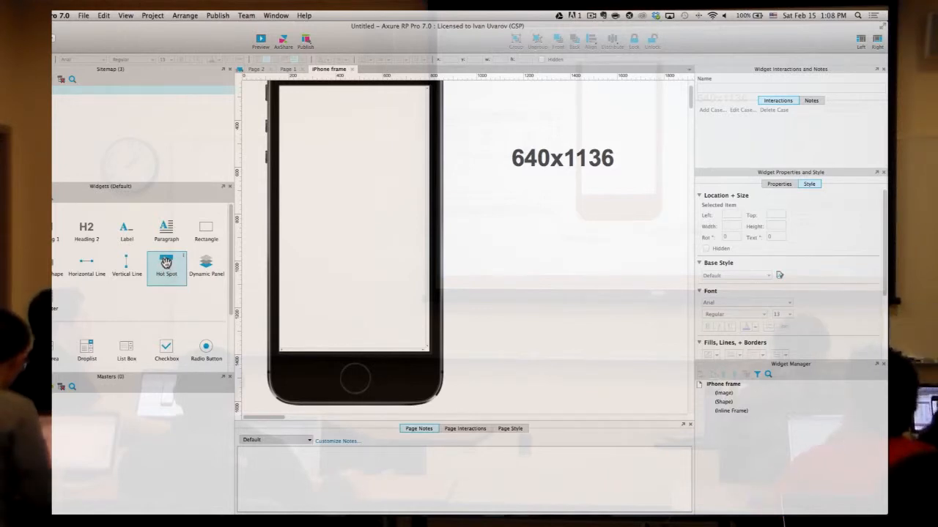
pyautogui.click(167, 268)
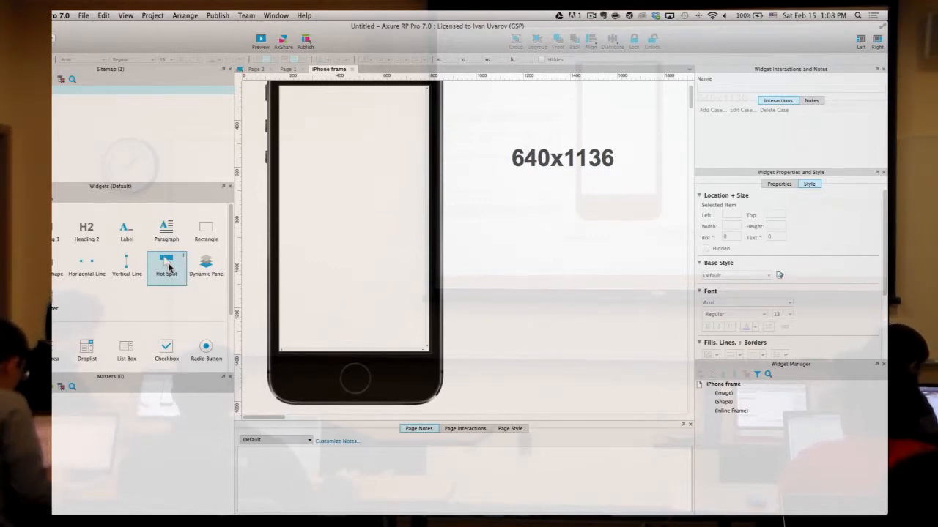
pyautogui.click(359, 378)
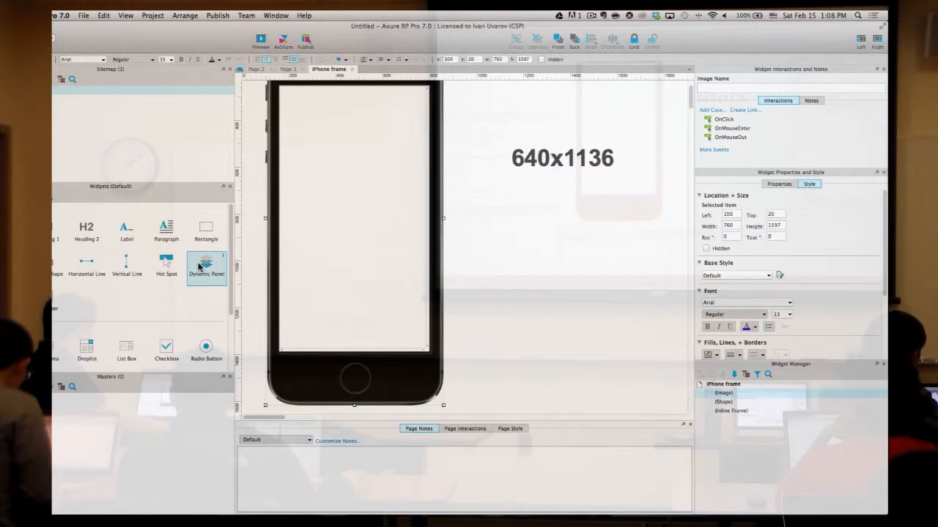
pyautogui.moveTo(166, 264); pyautogui.dragTo(356, 387)
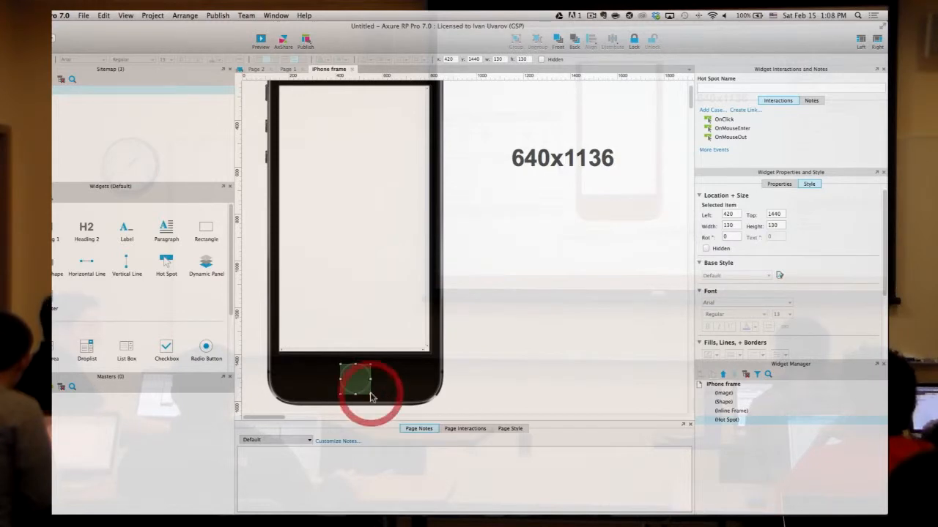
pyautogui.click(509, 373)
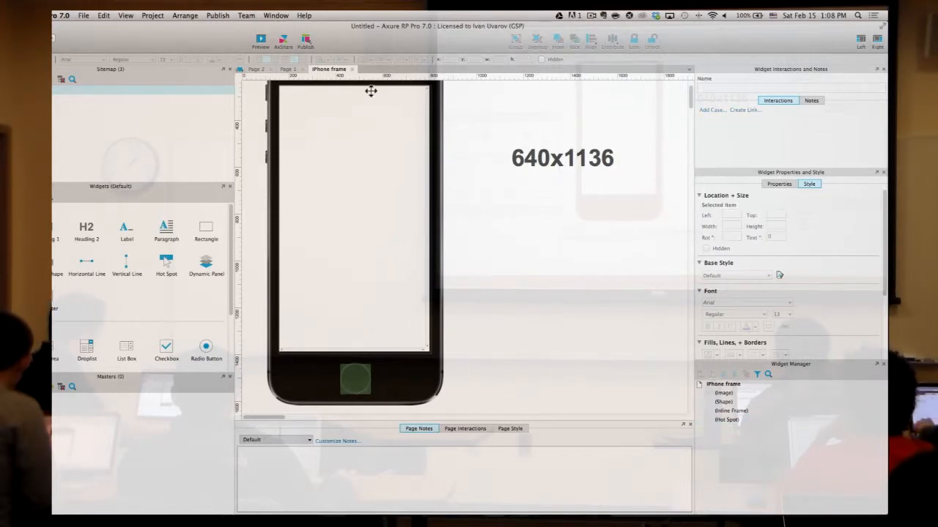
# - Preview the prototype in the browser, close the preview tabs, and reselect the hot spot
pyautogui.click(260, 40)
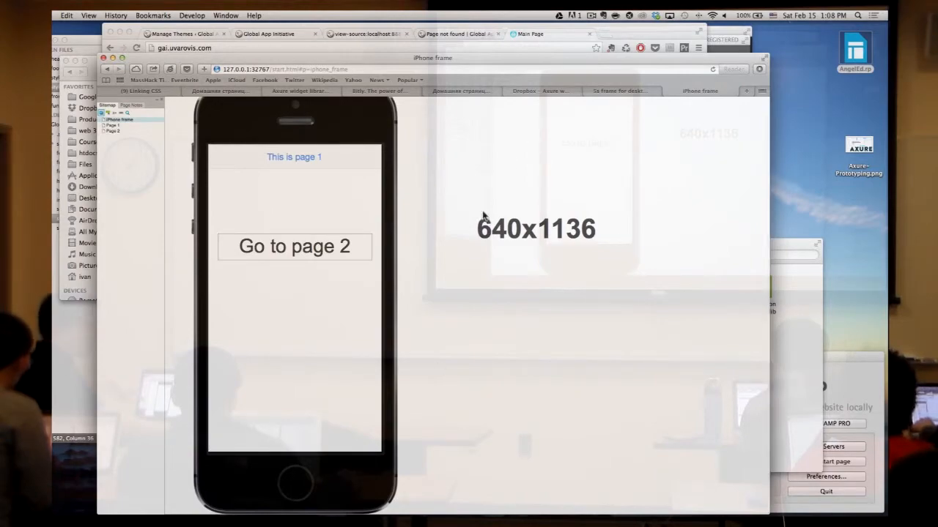
pyautogui.click(670, 91)
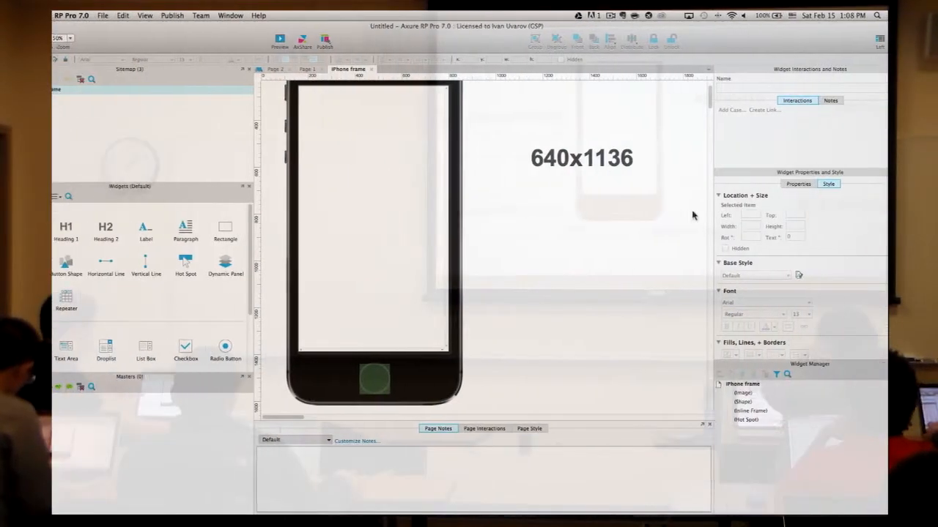
pyautogui.click(524, 343)
pyautogui.click(356, 379)
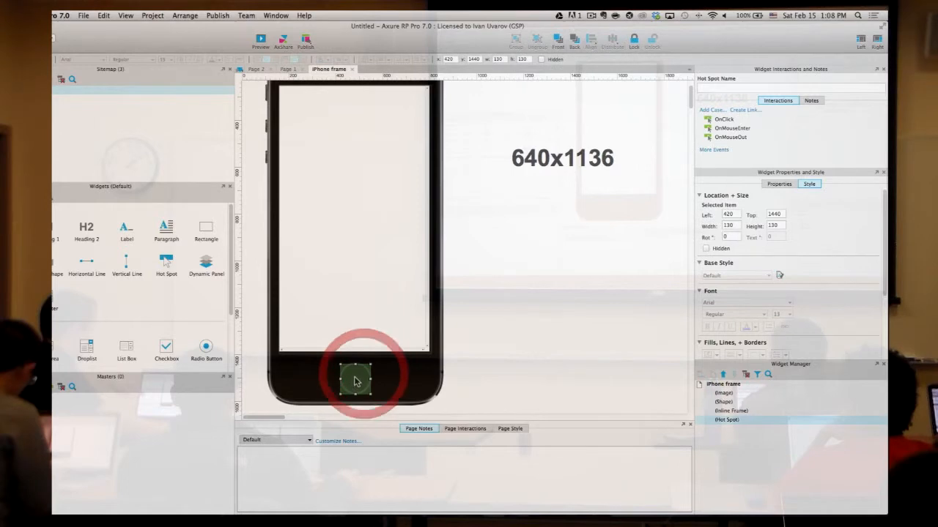
# - Add an OnClick case to the home-button hot spot opening Page 1 in the current window
pyautogui.click(724, 119)
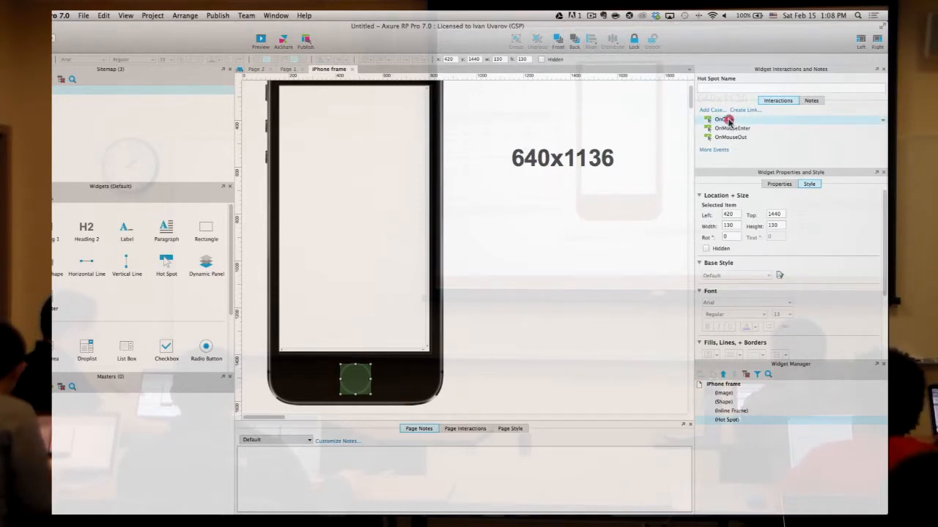
pyautogui.doubleClick(728, 120)
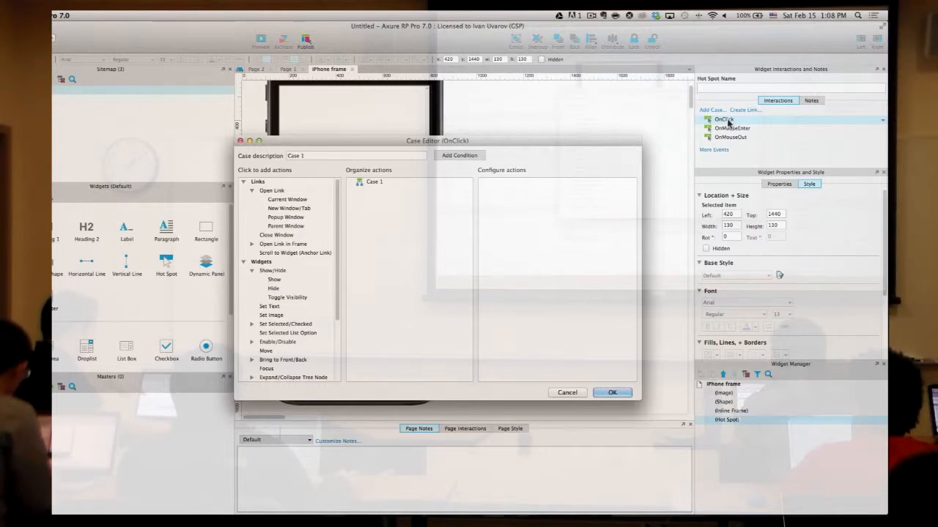
pyautogui.scroll(-5, 318, 249)
pyautogui.scroll(5, 317, 255)
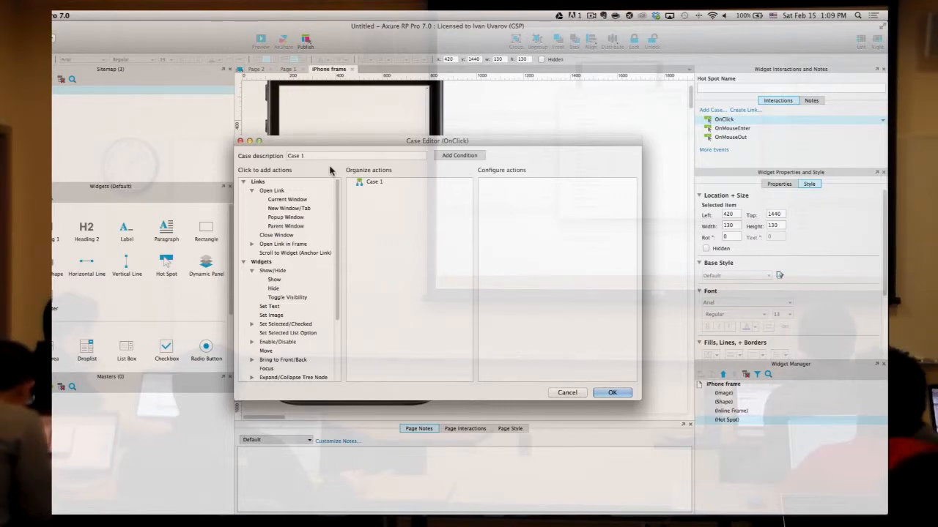
pyautogui.click(286, 198)
pyautogui.click(555, 229)
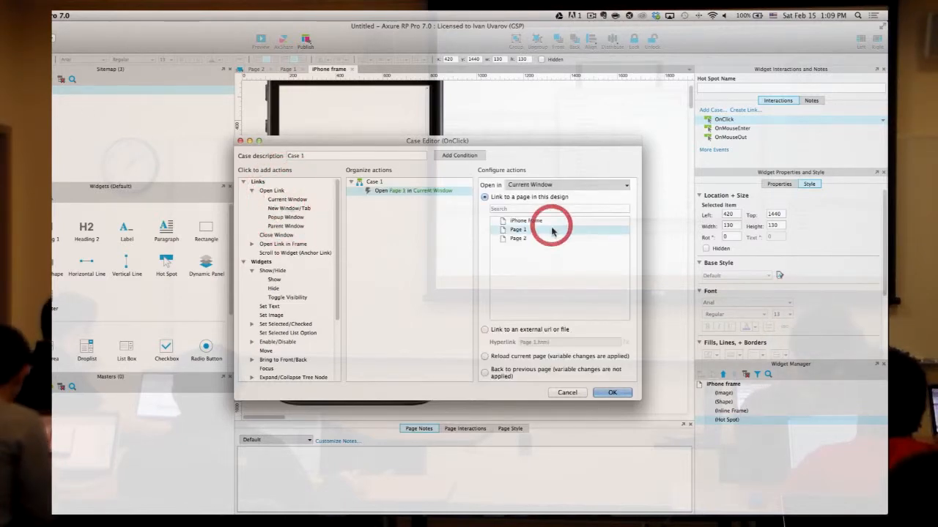
pyautogui.click(608, 393)
pyautogui.click(622, 329)
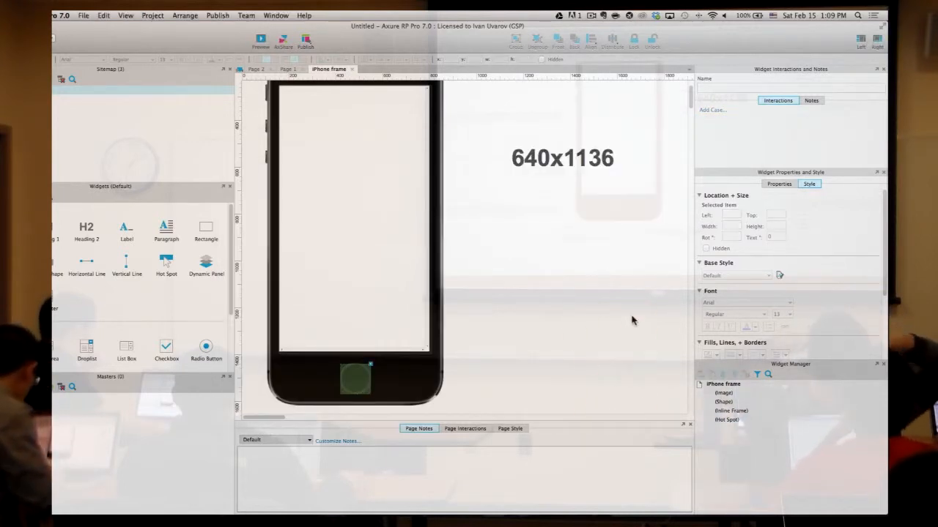
# - Preview in Safari, zoom out to see the phone, confirm Page 1 loads, and close the tab
pyautogui.click(263, 42)
pyautogui.scroll(-5, 568, 285)
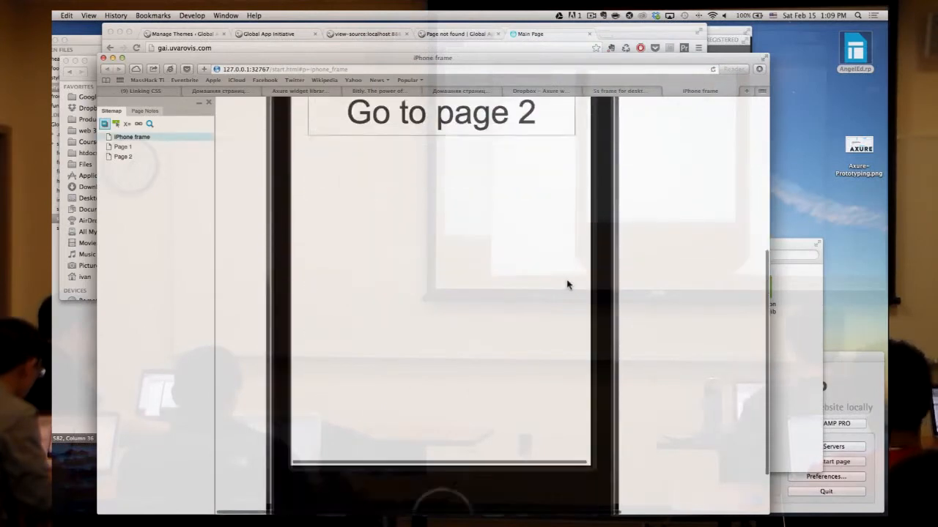
pyautogui.press('super+minus')
pyautogui.press('super+minus')
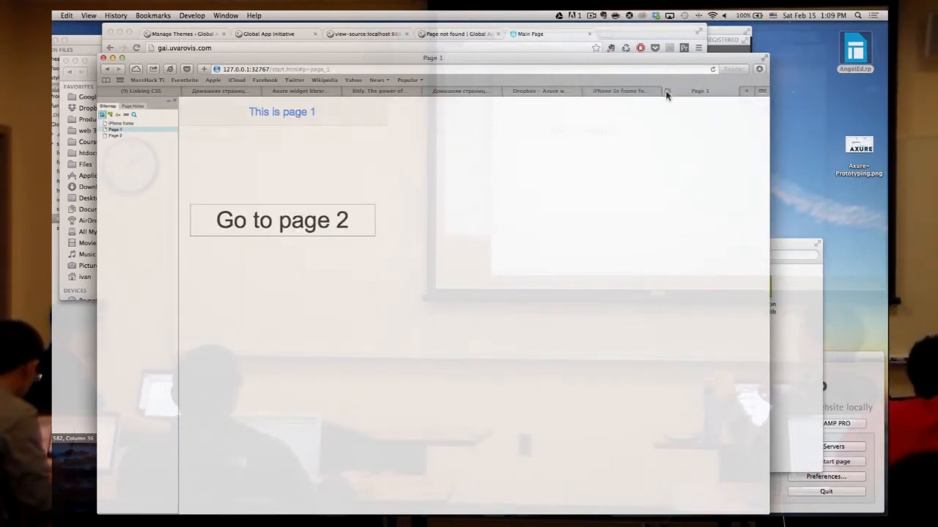
pyautogui.click(666, 92)
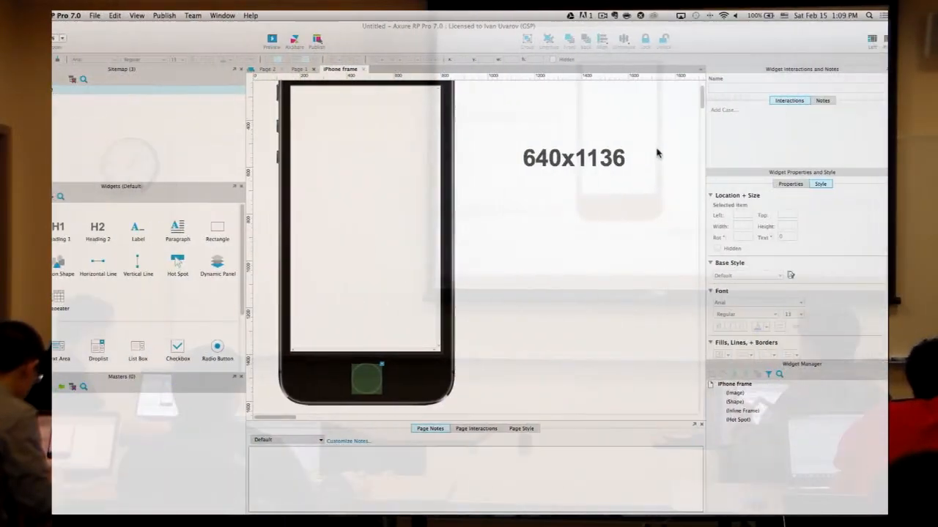
# - Browse the home-button hot spot's right-click menu, including Paste Special, then dismiss it
pyautogui.click(354, 381)
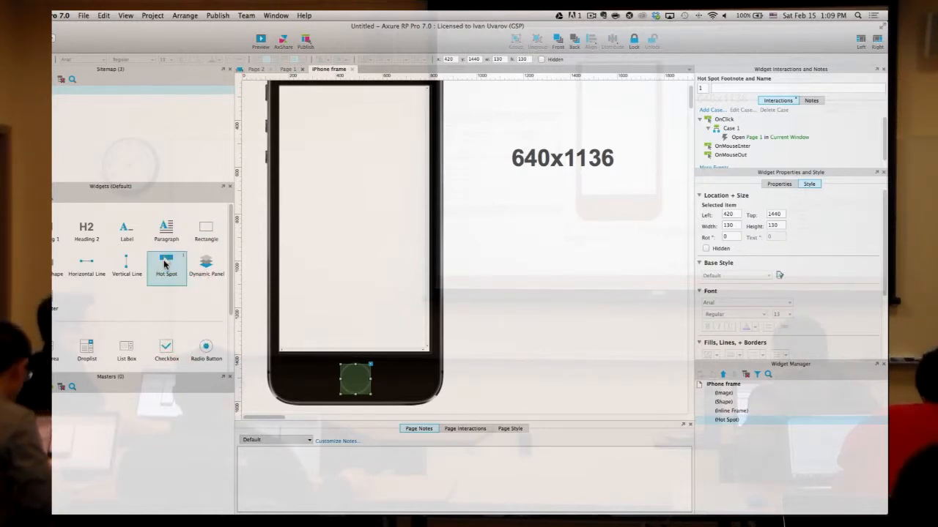
pyautogui.rightClick(351, 378)
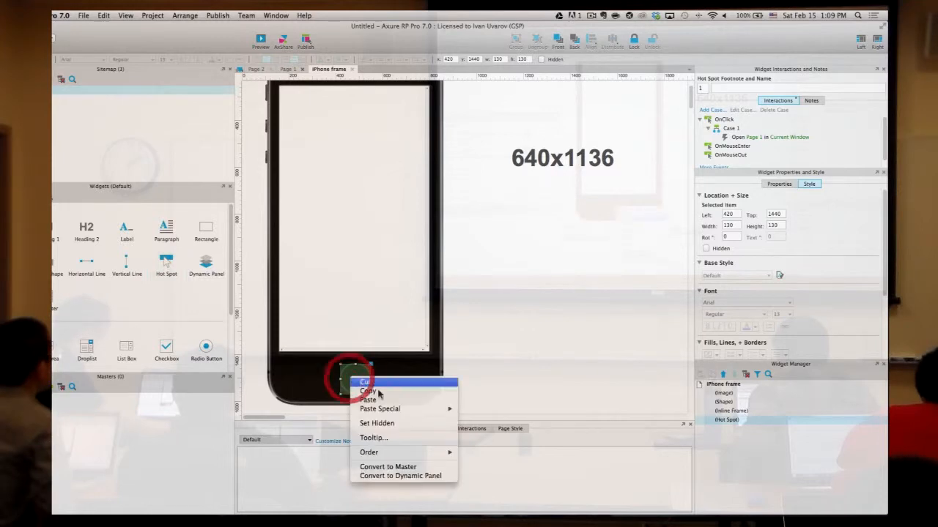
pyautogui.moveTo(392, 454)
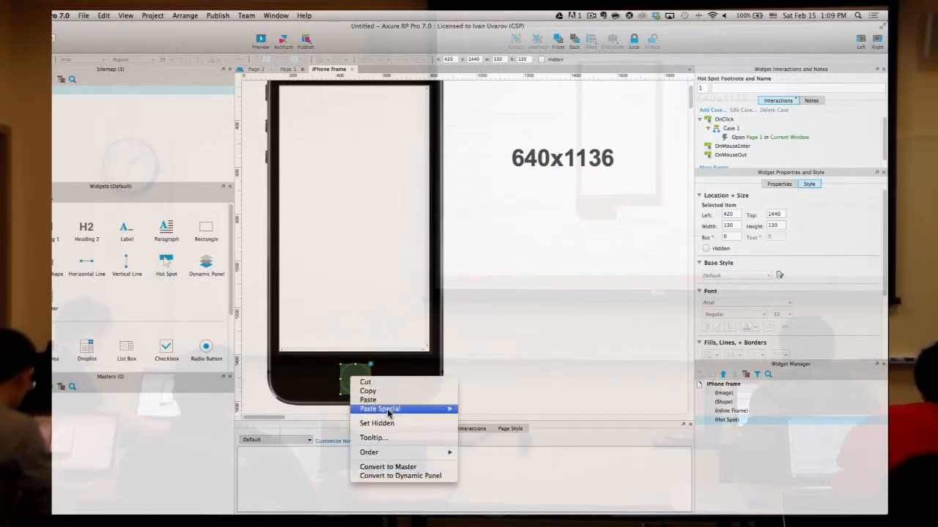
pyautogui.moveTo(388, 414)
pyautogui.press('Escape')
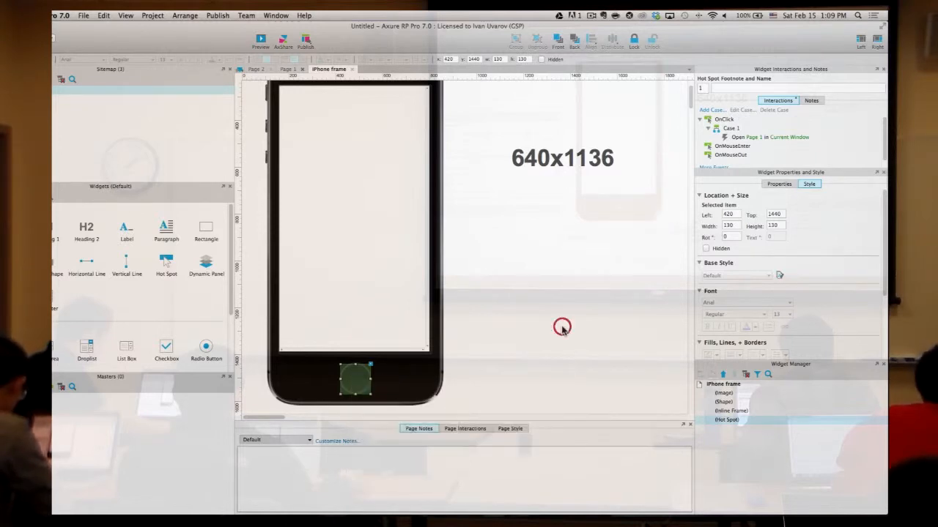
# - Open the hot spot's Tooltip settings from its context menu and confirm them
pyautogui.click(353, 378)
pyautogui.rightClick(353, 377)
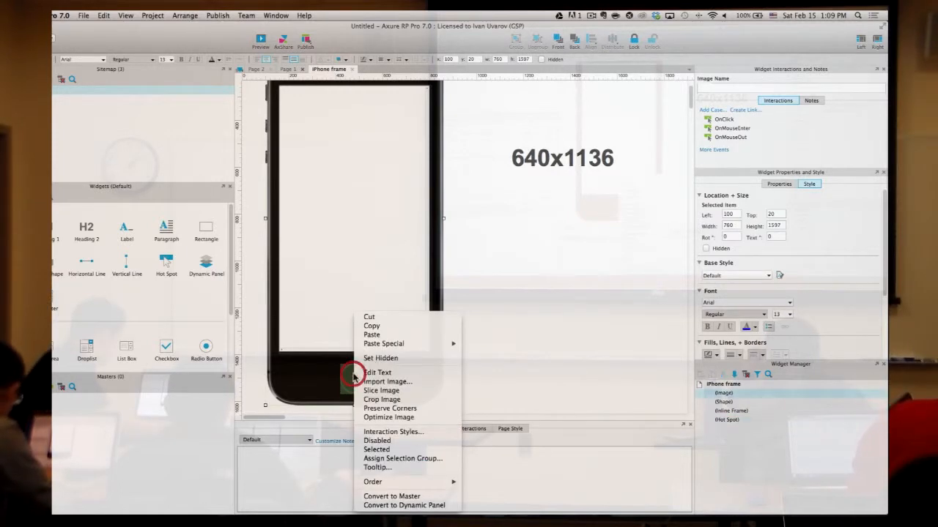
pyautogui.click(555, 358)
pyautogui.click(356, 376)
pyautogui.rightClick(355, 376)
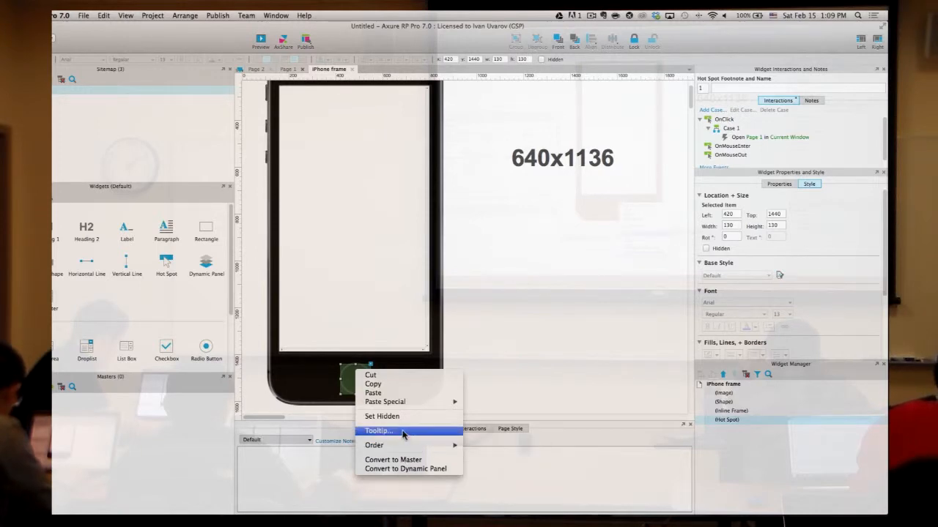
pyautogui.click(402, 431)
pyautogui.click(465, 283)
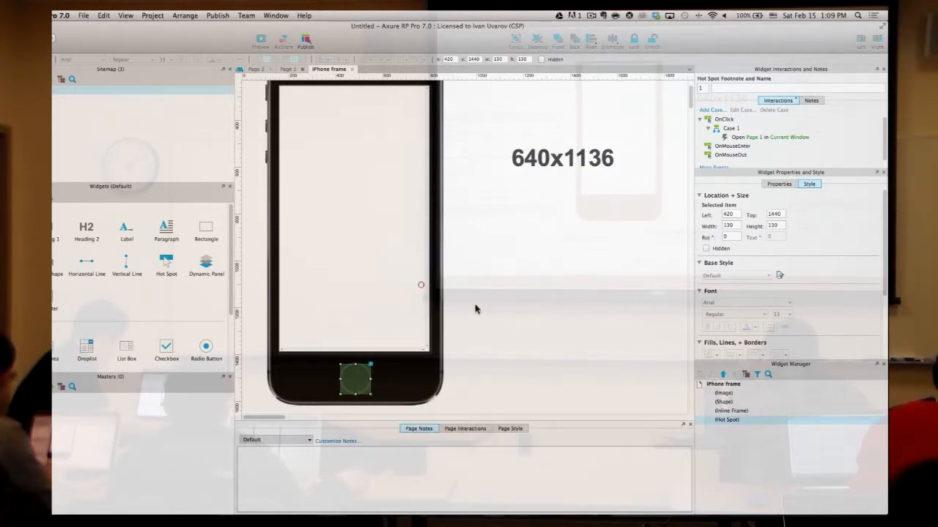
pyautogui.click(520, 329)
# - Delete the hot spot from the phone's home button
pyautogui.click(356, 378)
pyautogui.scroll(-3, 779, 296)
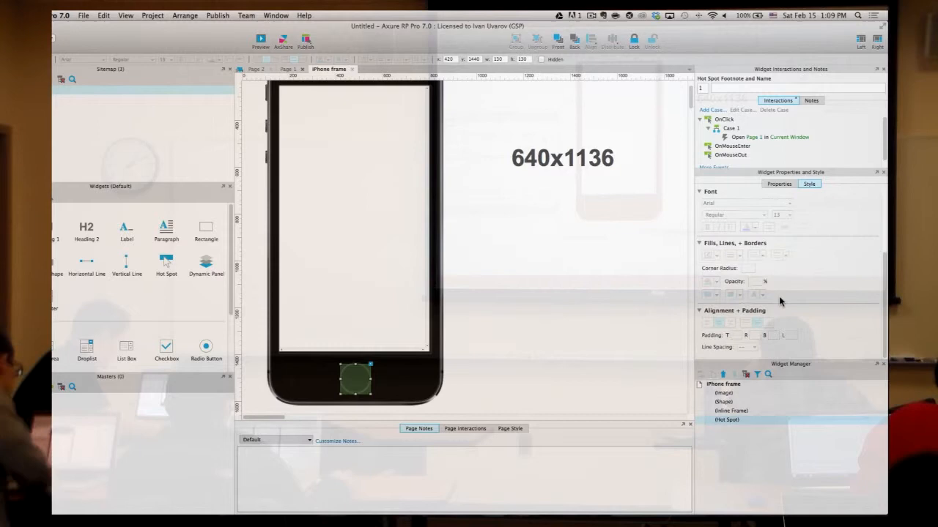
pyautogui.scroll(3, 779, 296)
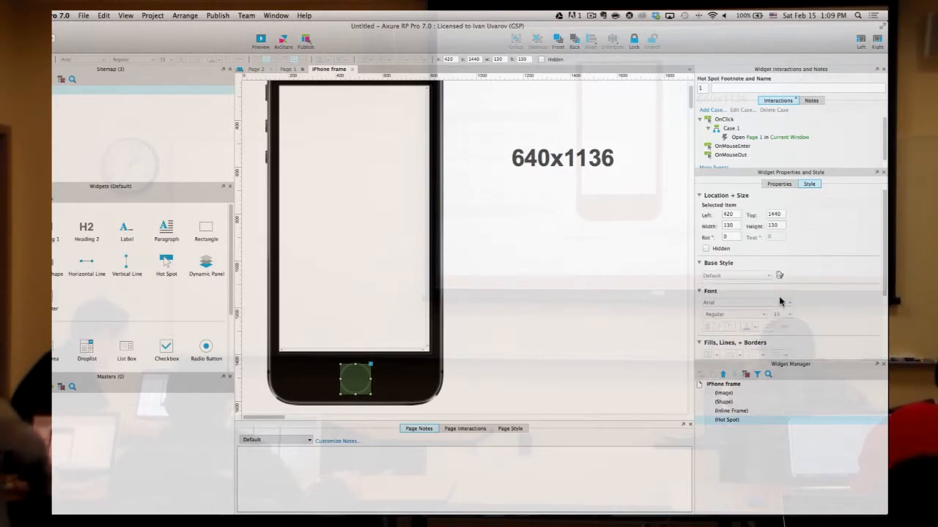
pyautogui.click(490, 344)
pyautogui.click(364, 388)
pyautogui.press('Delete')
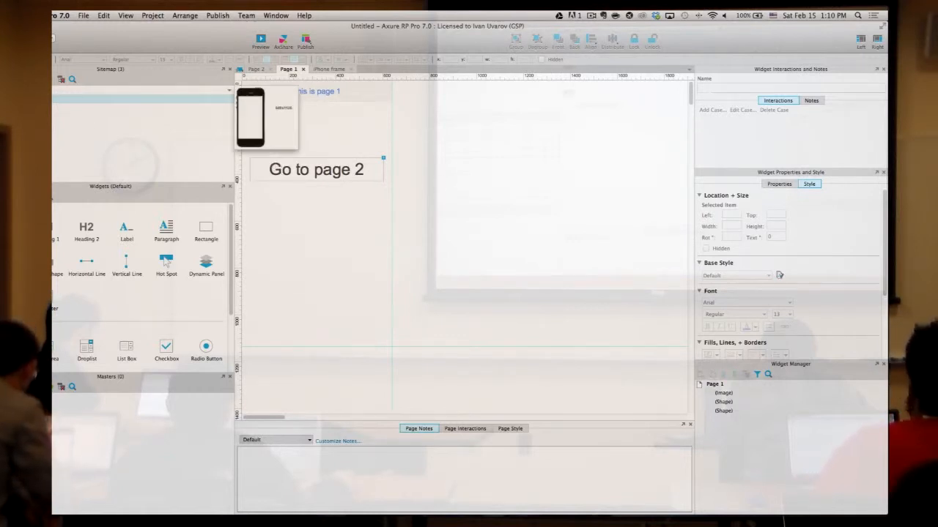
# - Open the iPhone frame page and link its inline frame to Page 1
pyautogui.doubleClick(80, 89)
pyautogui.scroll(3, 491, 202)
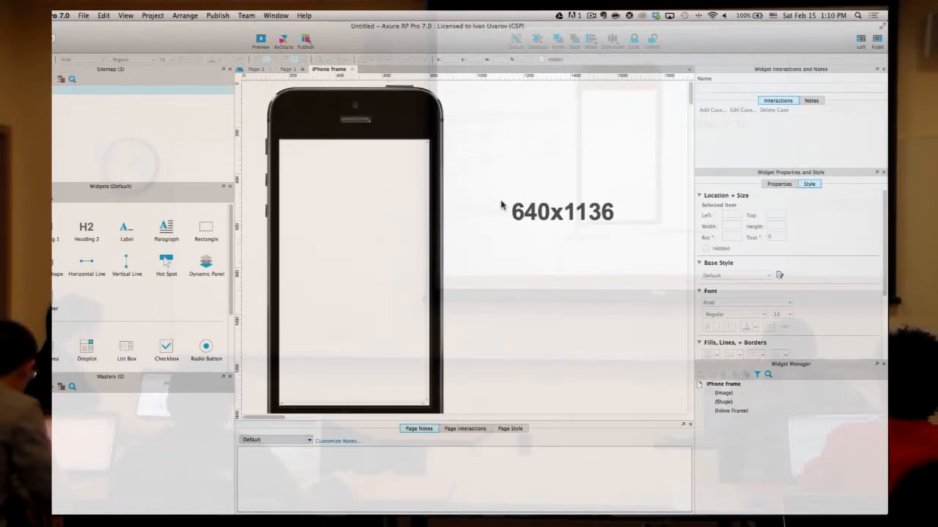
pyautogui.click(355, 188)
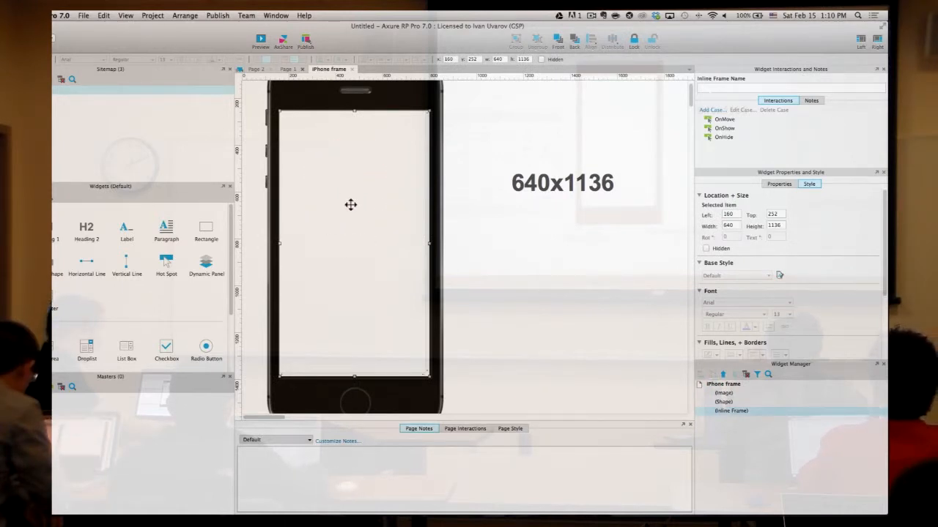
pyautogui.doubleClick(352, 157)
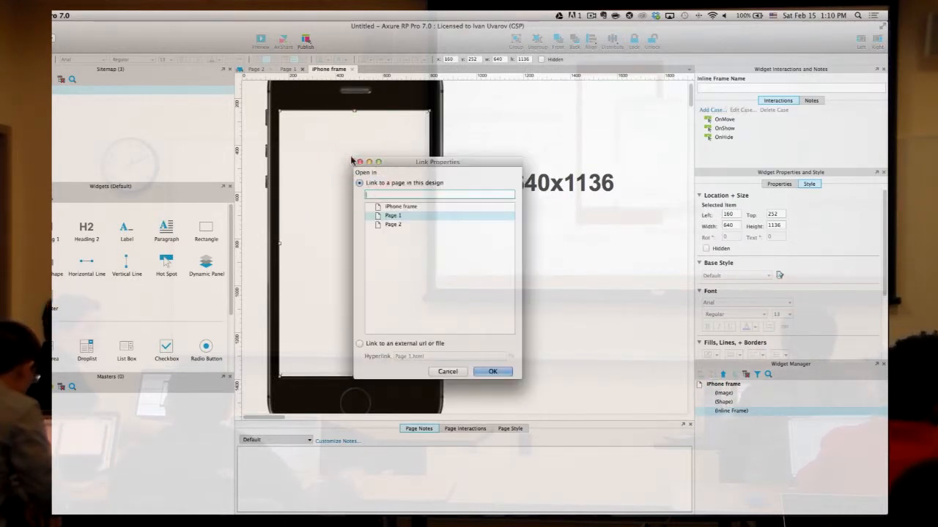
pyautogui.doubleClick(416, 217)
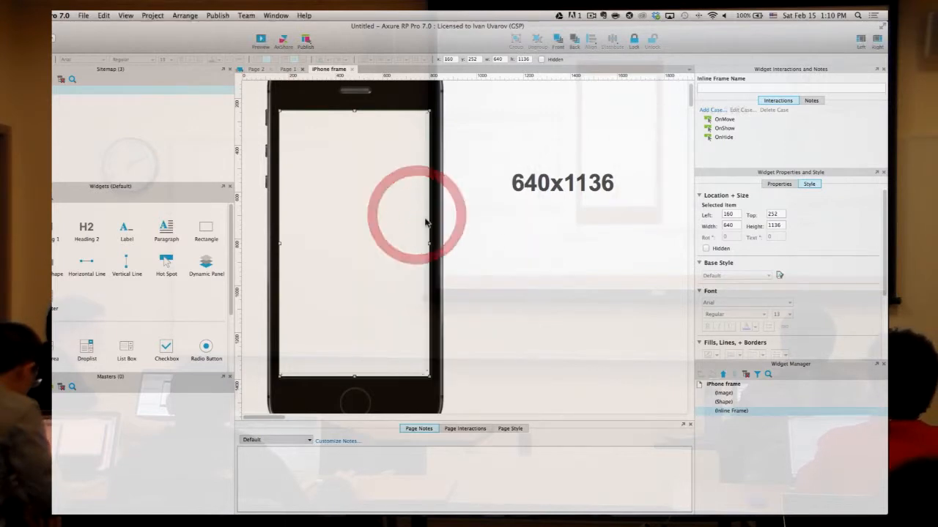
pyautogui.click(569, 262)
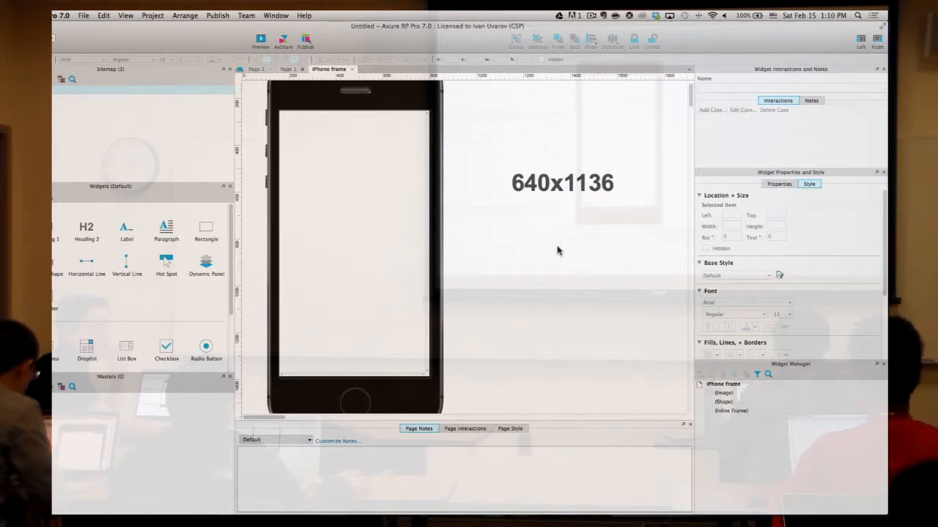
# - Preview the prototype in Safari and click Go to page 2 inside the iPhone frame
pyautogui.click(259, 38)
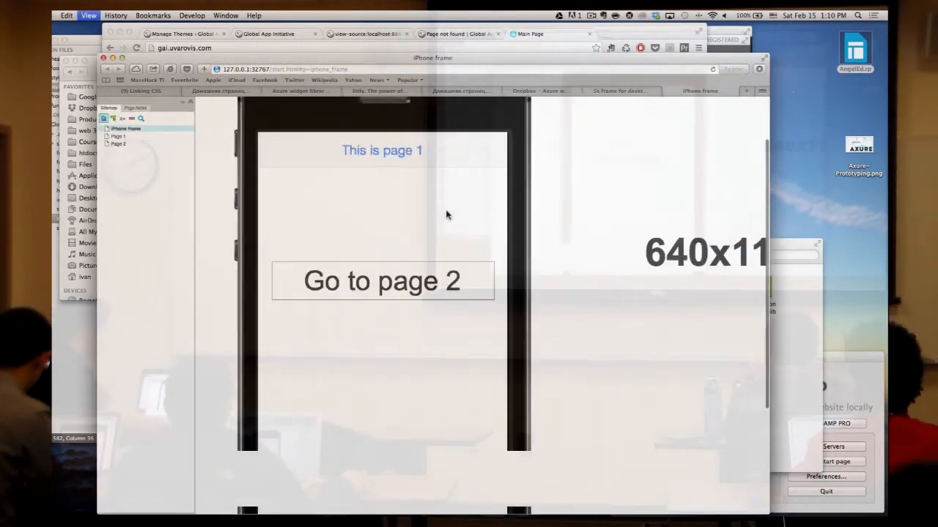
pyautogui.hotkey('ctrl', 'Right')
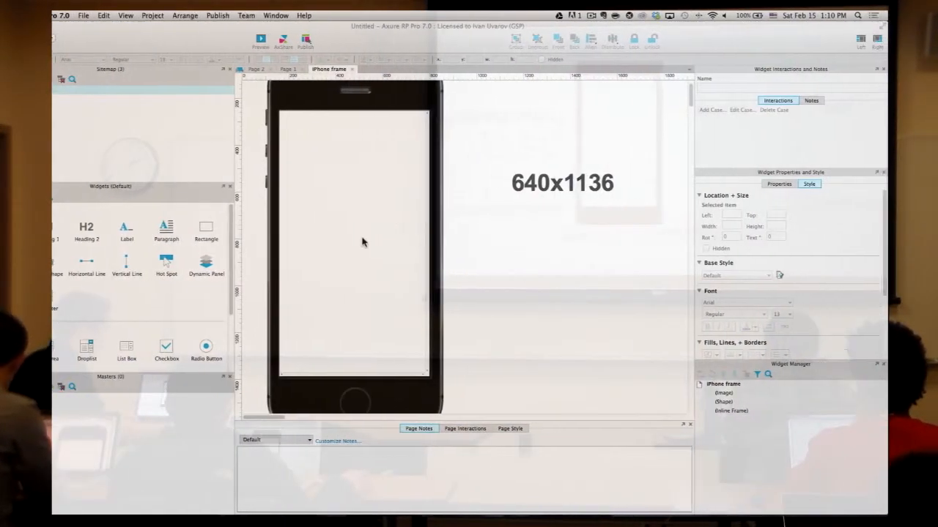
pyautogui.hotkey('ctrl', 'Left')
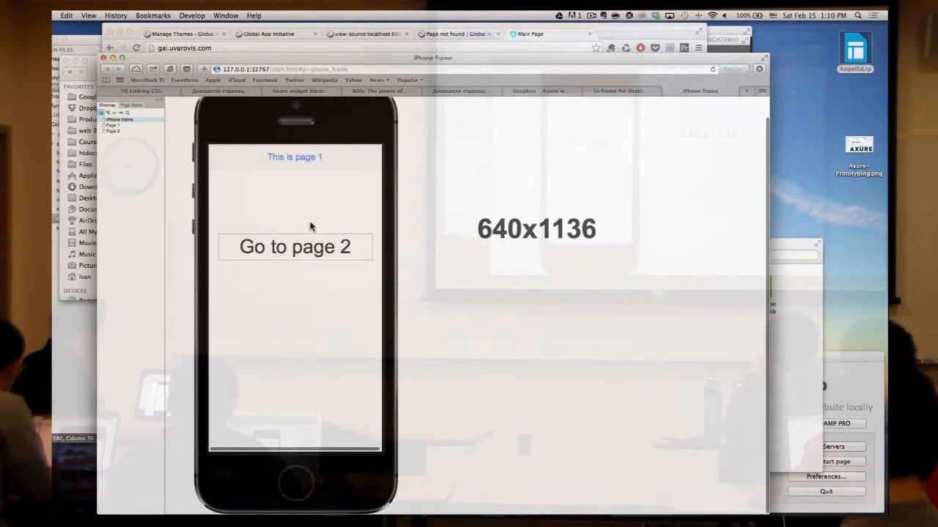
pyautogui.click(310, 251)
pyautogui.click(310, 247)
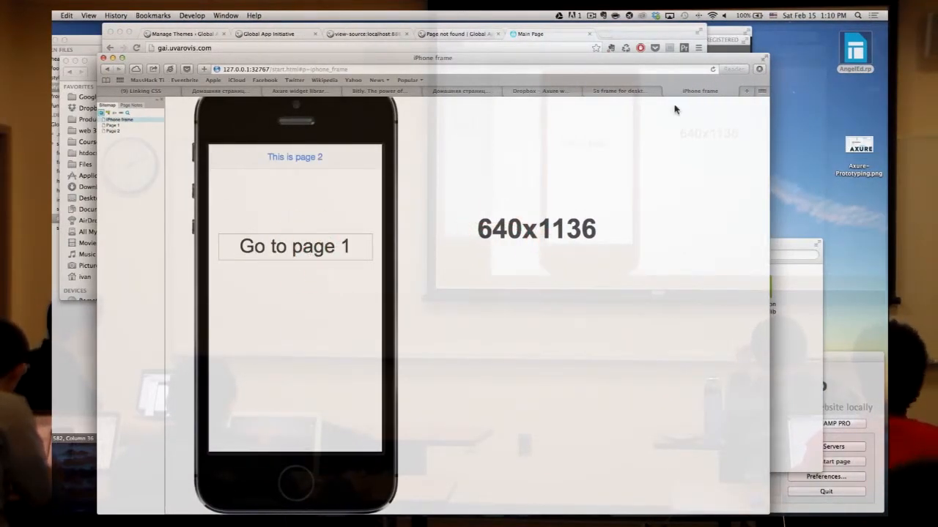
# - Close the iPhone frame preview with Cmd+W and return to Axure
pyautogui.press('super+w')
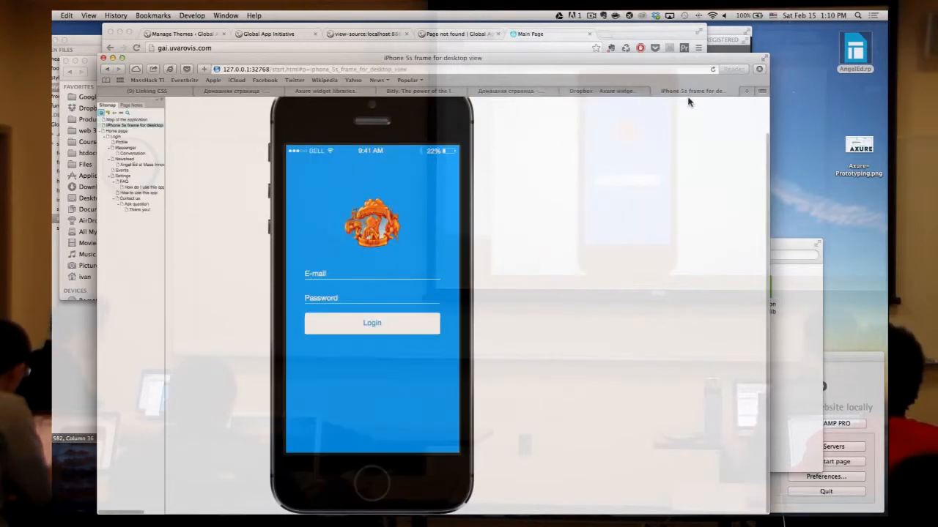
pyautogui.hotkey('ctrl', 'Right')
pyautogui.click(595, 236)
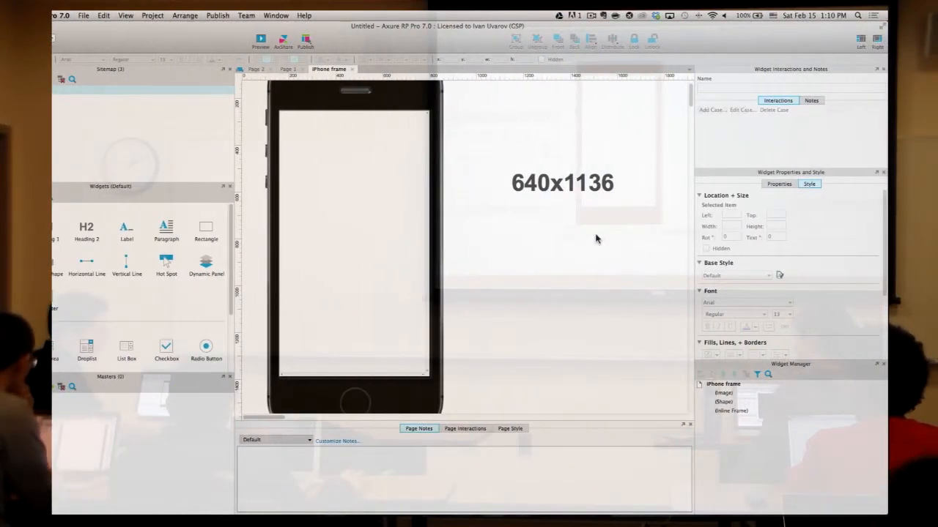
pyautogui.click(420, 96)
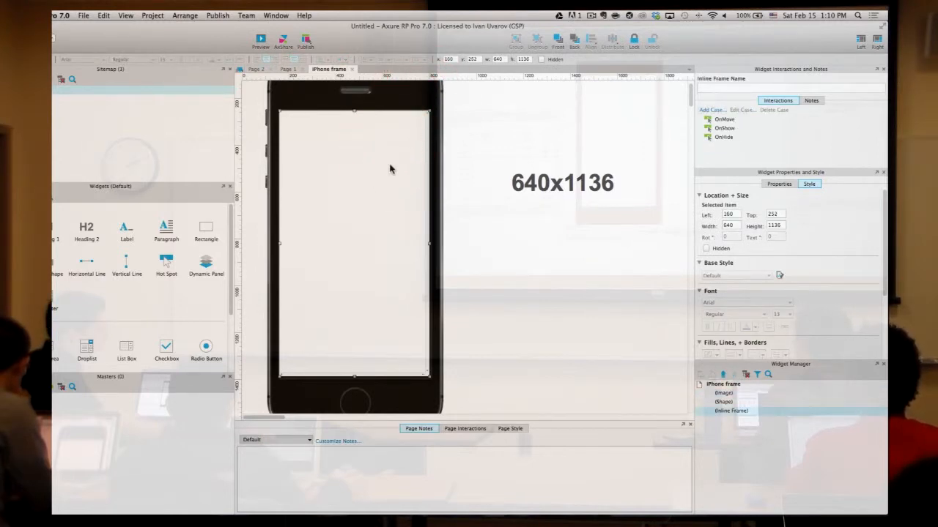
pyautogui.click(478, 149)
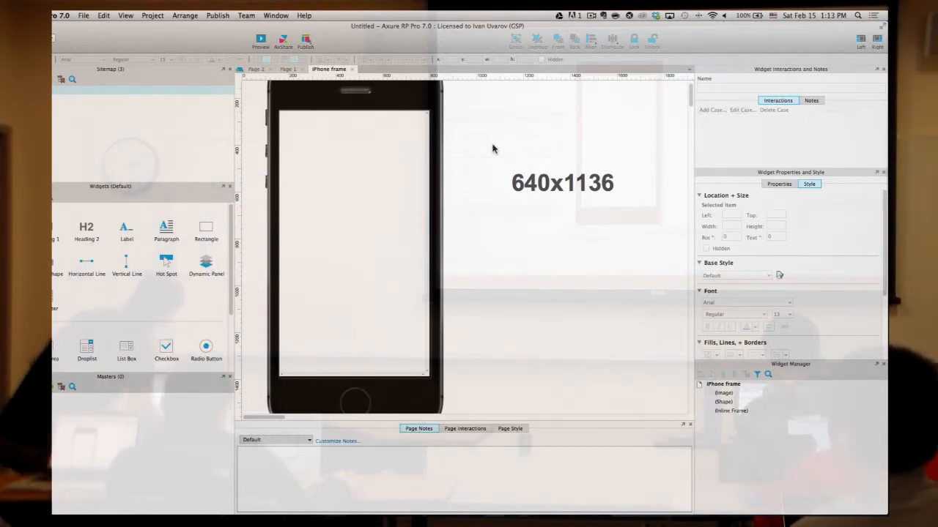
# - Try reordering pages like Page 2 in the Sitemap, then swipe to the AngelEd project workspace
pyautogui.moveTo(101, 90)
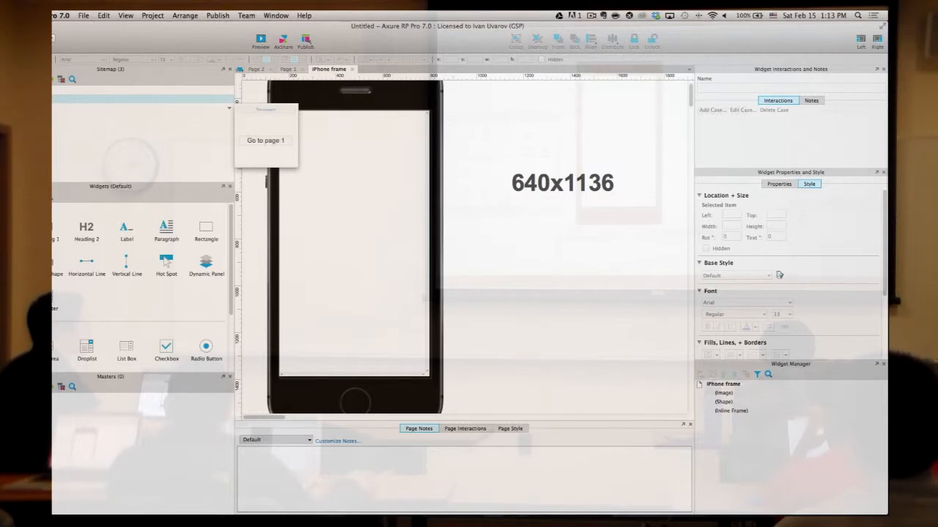
pyautogui.moveTo(266, 140); pyautogui.dragTo(74, 126)
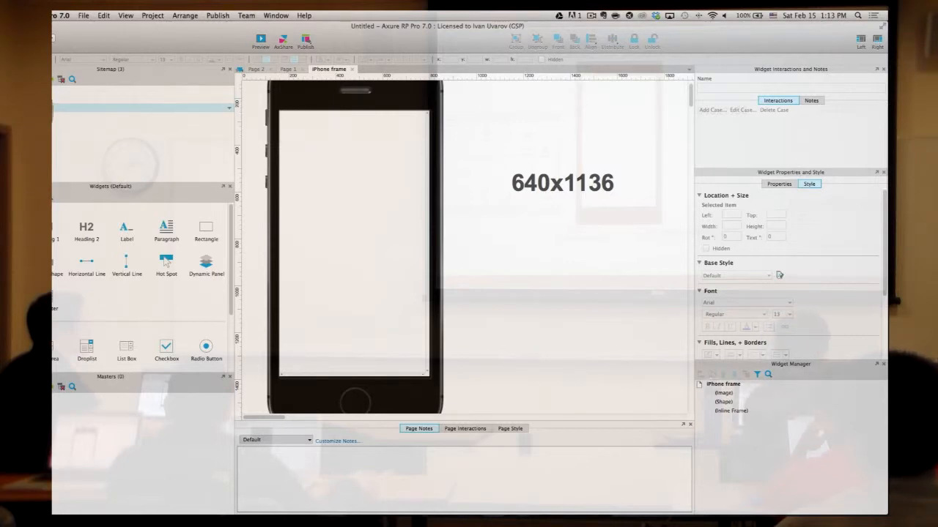
pyautogui.click(75, 126)
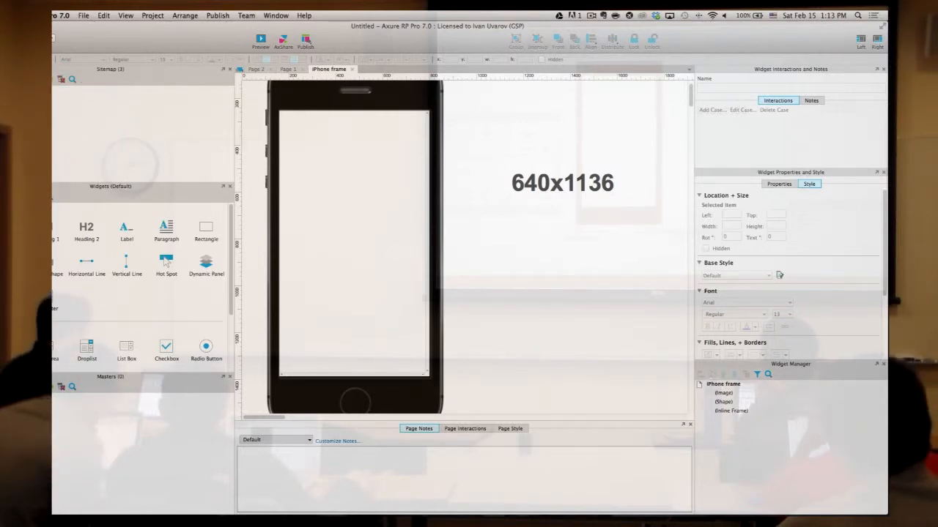
pyautogui.click(73, 99)
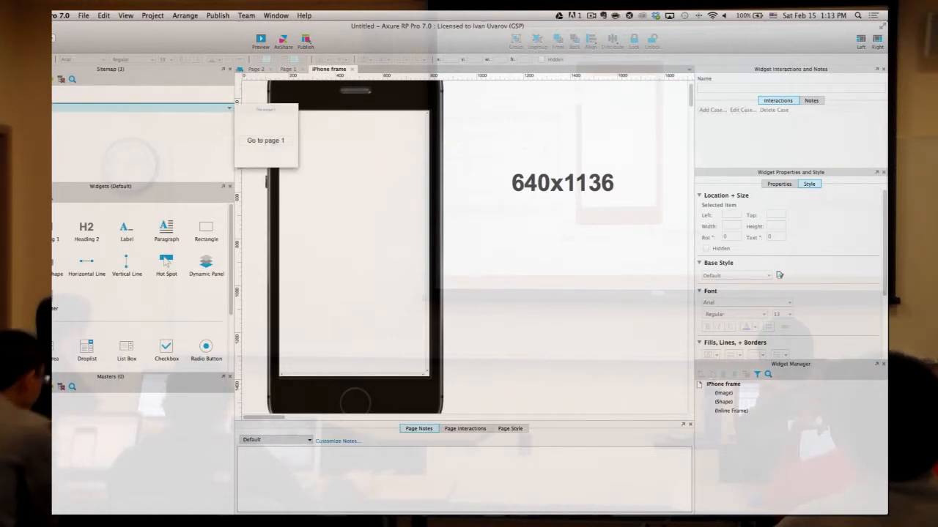
pyautogui.click(56, 127)
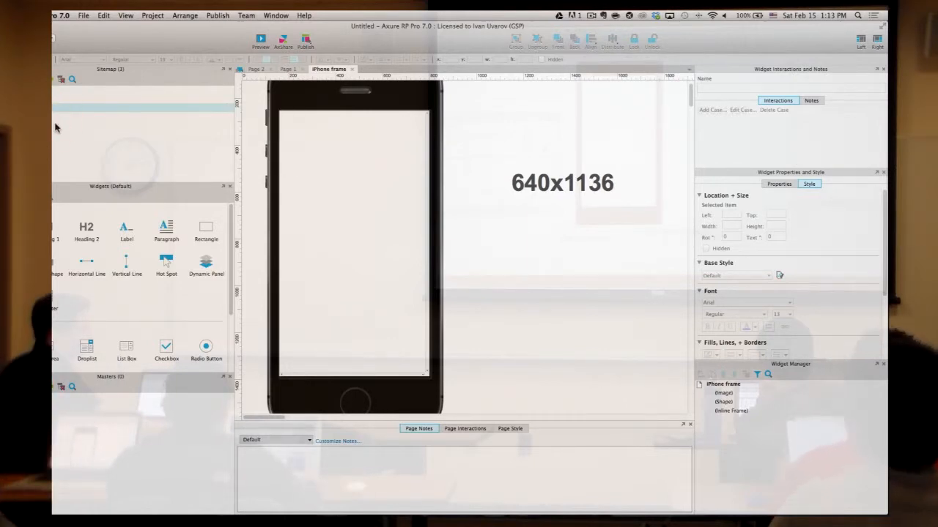
pyautogui.click(69, 121)
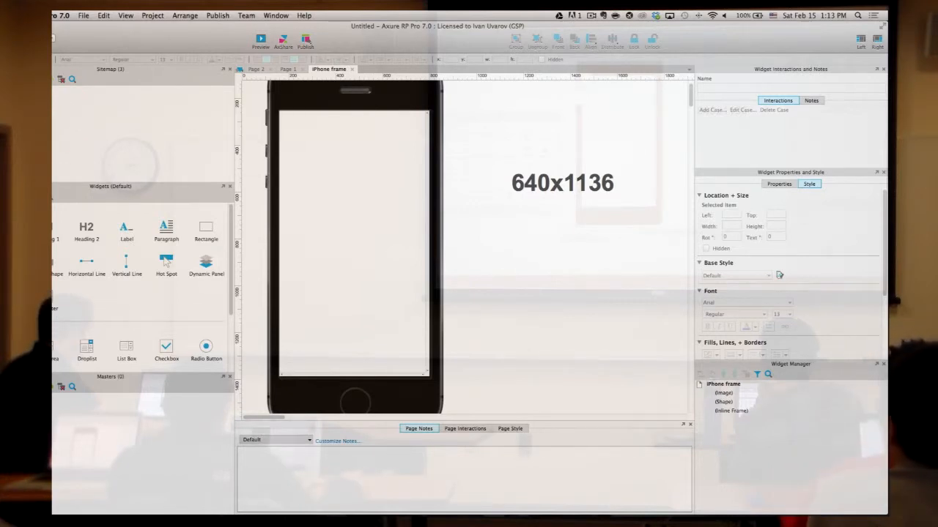
pyautogui.click(55, 108)
pyautogui.click(55, 108)
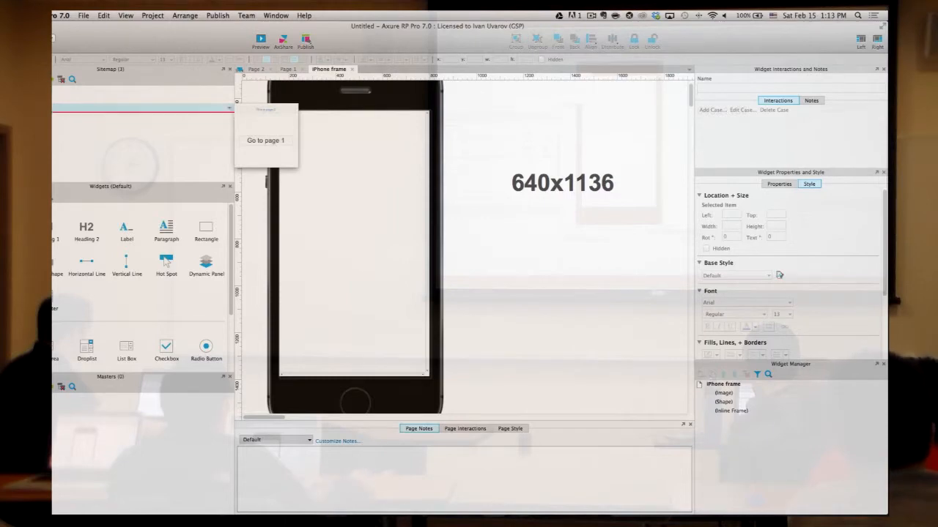
pyautogui.click(71, 125)
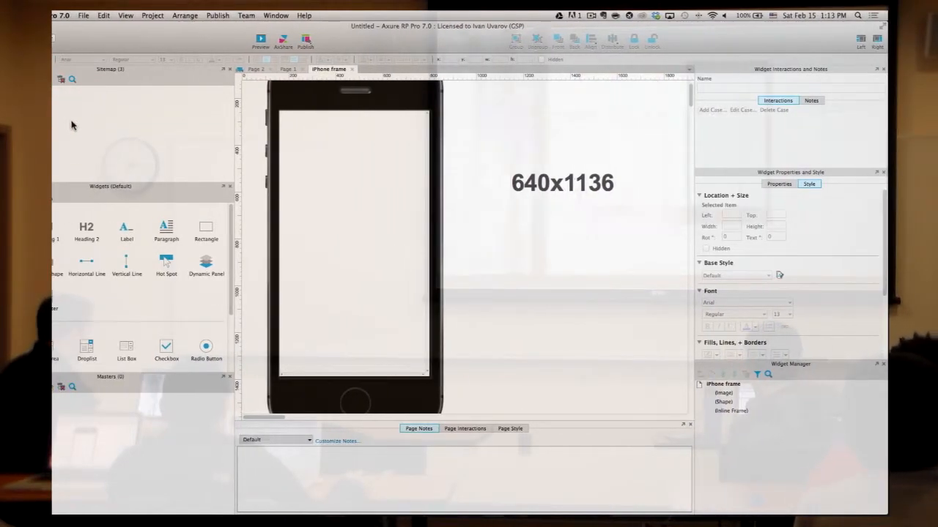
pyautogui.hotkey('ctrl', 'Left')
pyautogui.hotkey('ctrl', 'Right')
pyautogui.hotkey('ctrl', 'Right')
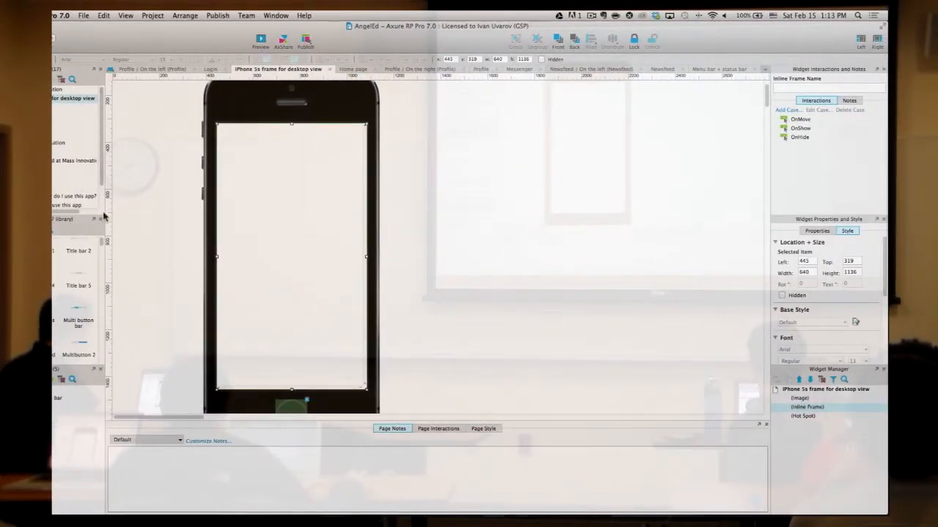
pyautogui.moveTo(103, 214); pyautogui.dragTo(222, 203)
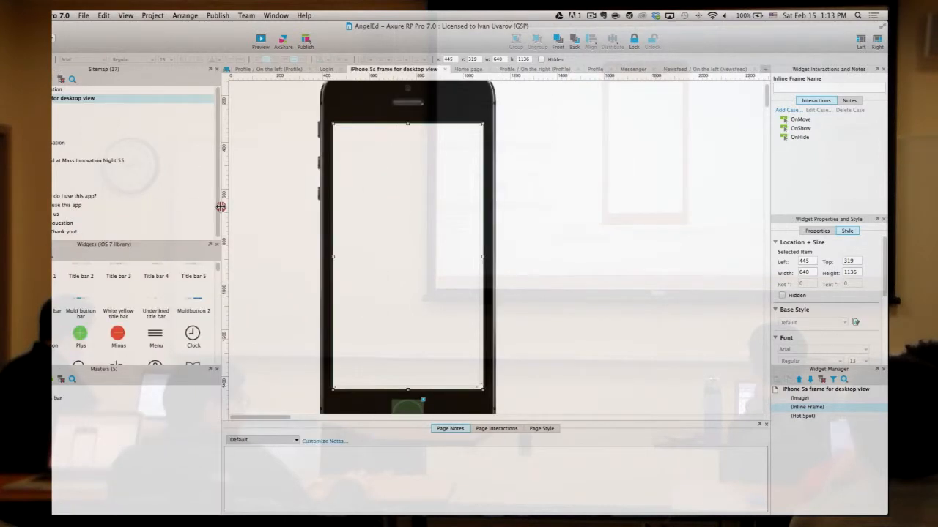
pyautogui.click(13, 177)
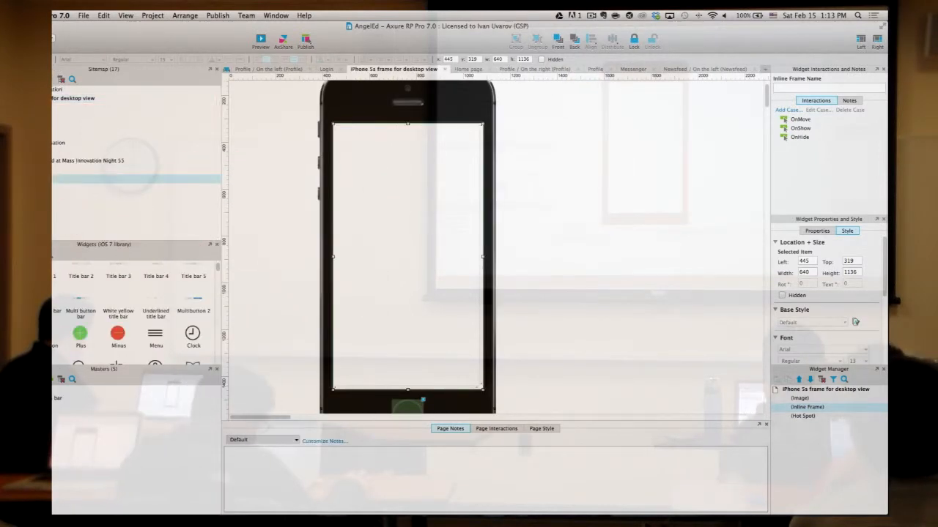
pyautogui.click(13, 151)
pyautogui.click(13, 134)
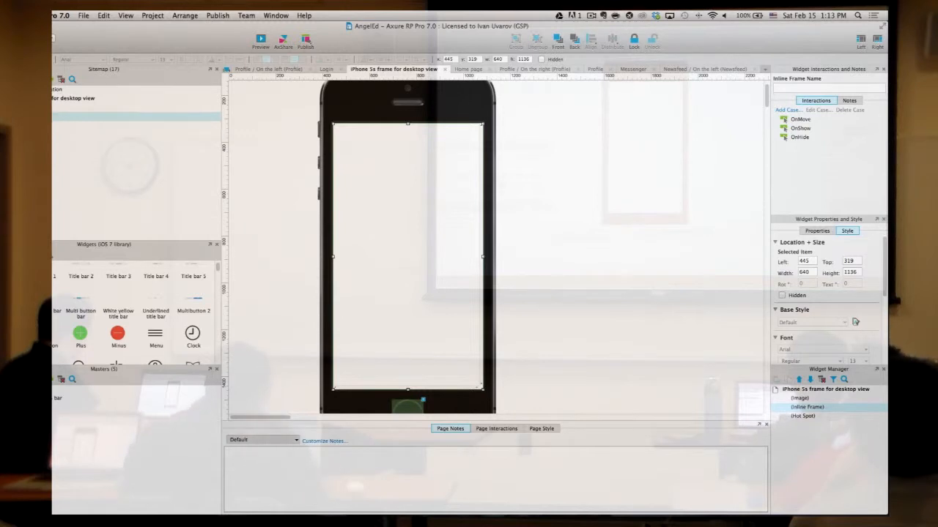
pyautogui.moveTo(95, 110)
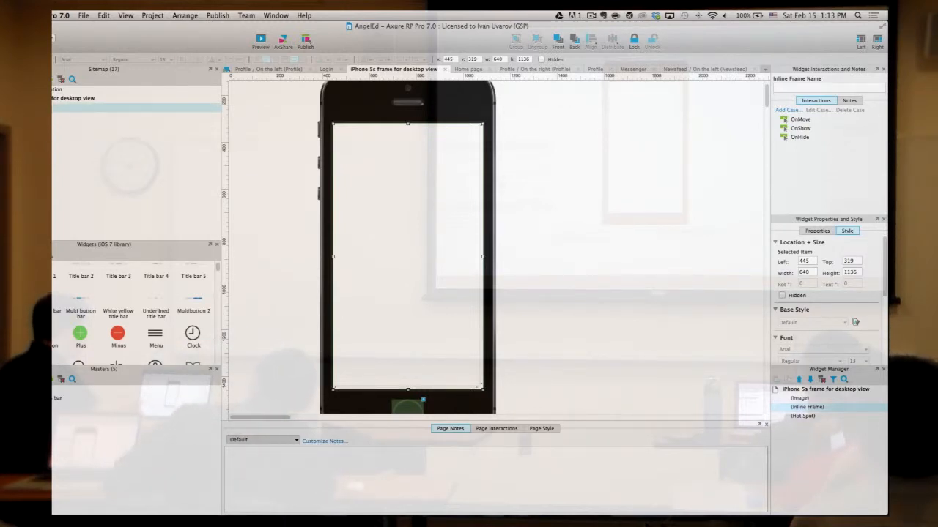
pyautogui.click(50, 117)
pyautogui.click(50, 125)
pyautogui.click(50, 135)
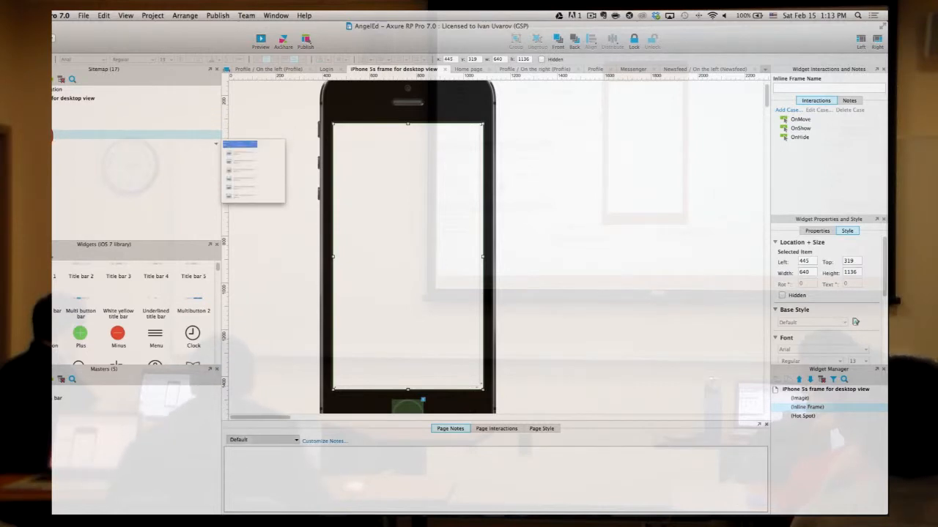
pyautogui.click(49, 143)
pyautogui.click(50, 152)
pyautogui.click(50, 161)
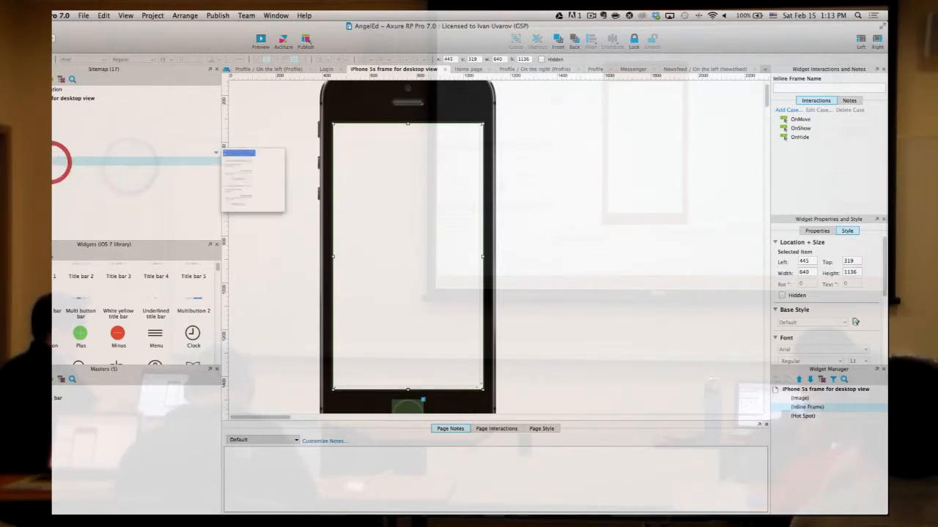
pyautogui.click(50, 161)
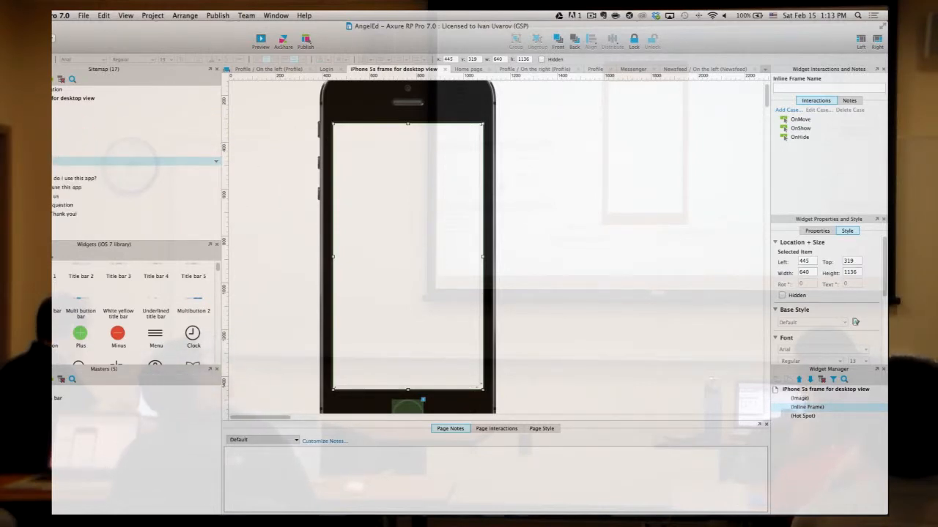
pyautogui.click(50, 143)
pyautogui.click(49, 135)
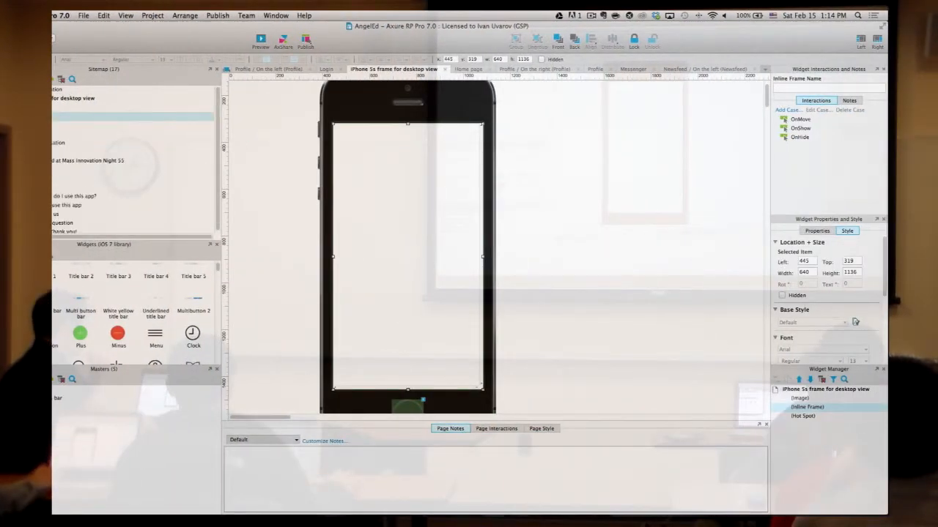
# - Browse the AngelEd Sitemap, collapsing and expanding branches down to 'How do I use this app?'
pyautogui.scroll(-1, 133, 162)
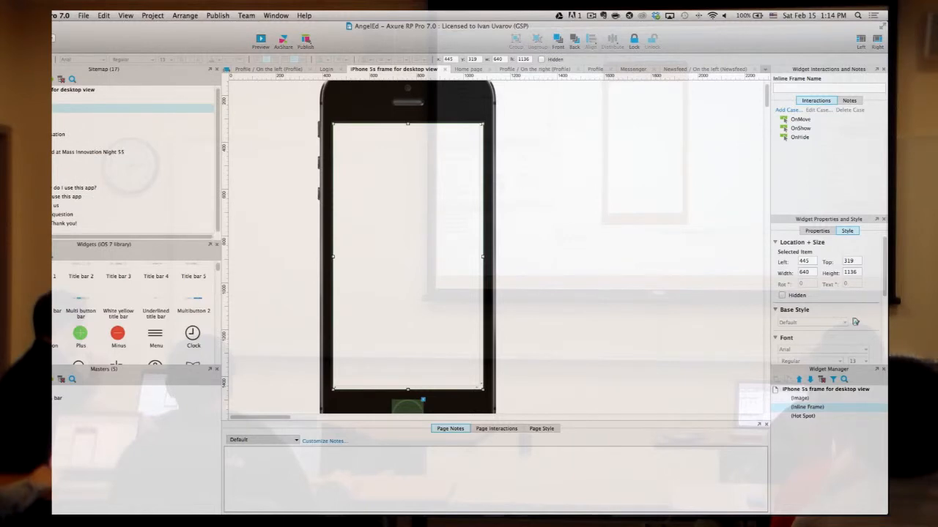
pyautogui.click(209, 180)
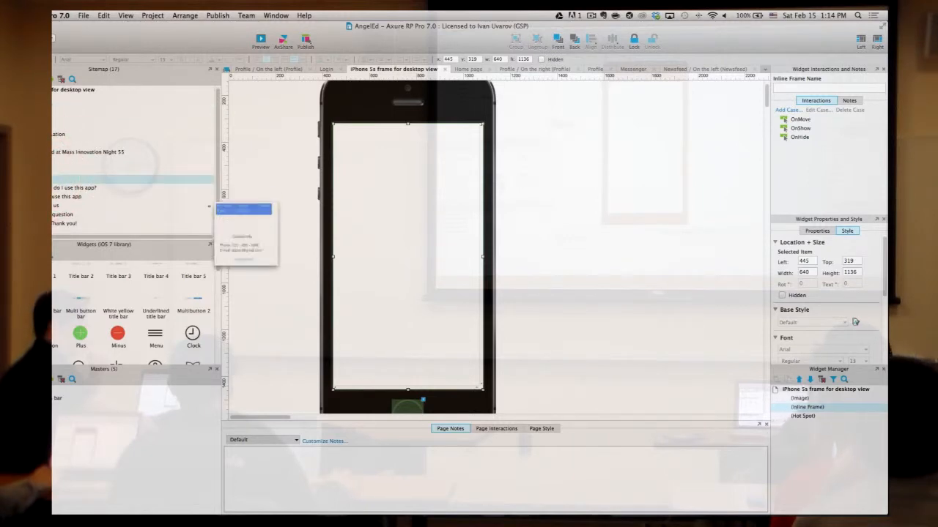
pyautogui.click(55, 170)
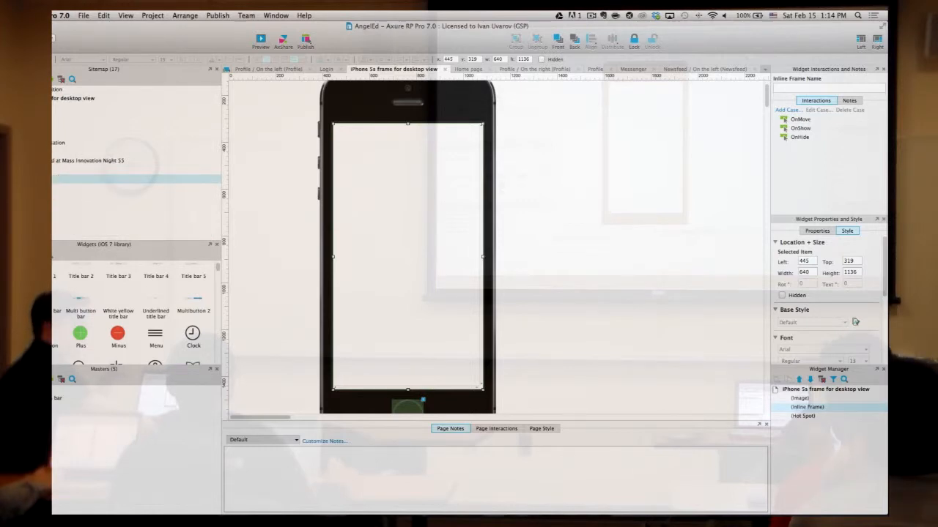
pyautogui.click(53, 189)
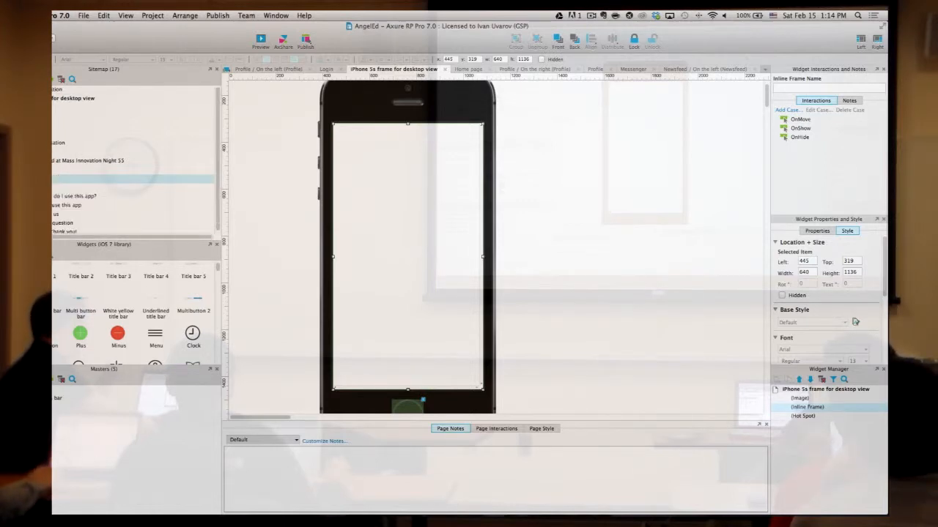
pyautogui.scroll(-1, 58, 202)
pyautogui.click(53, 187)
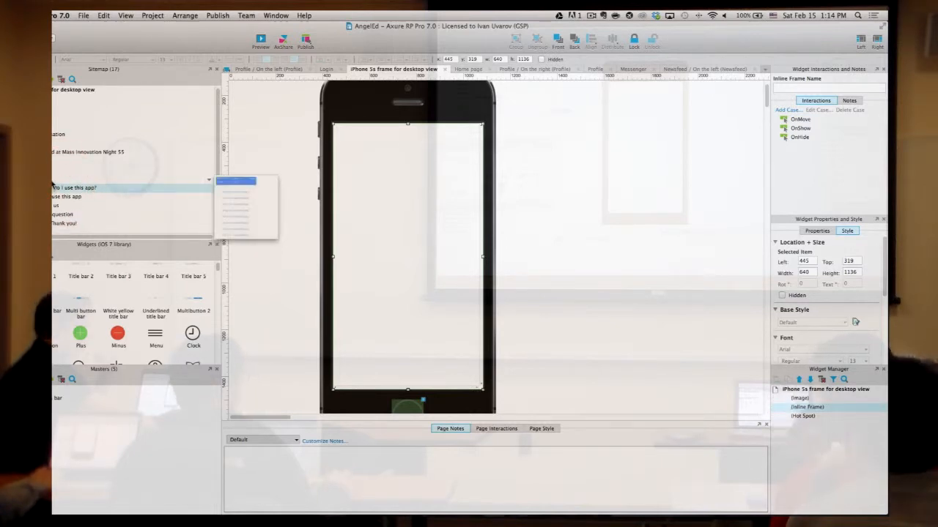
pyautogui.click(53, 180)
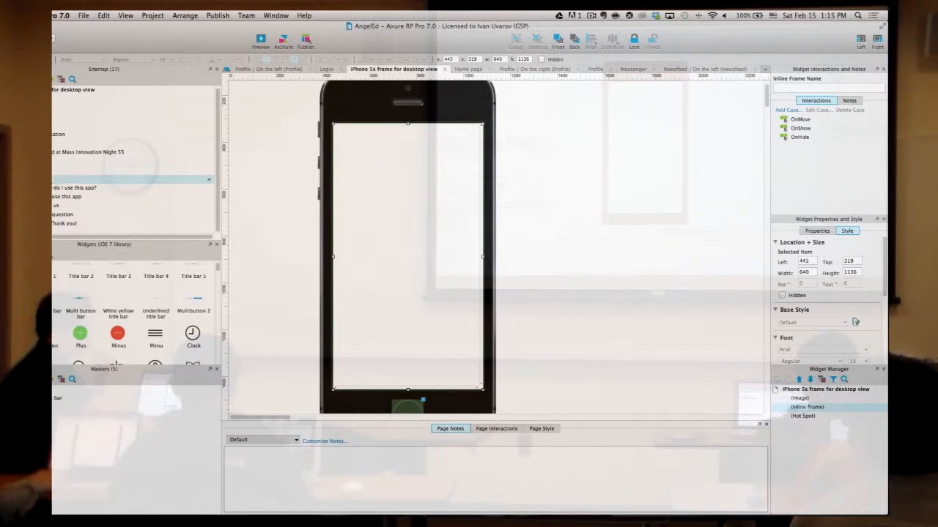
pyautogui.moveTo(209, 171)
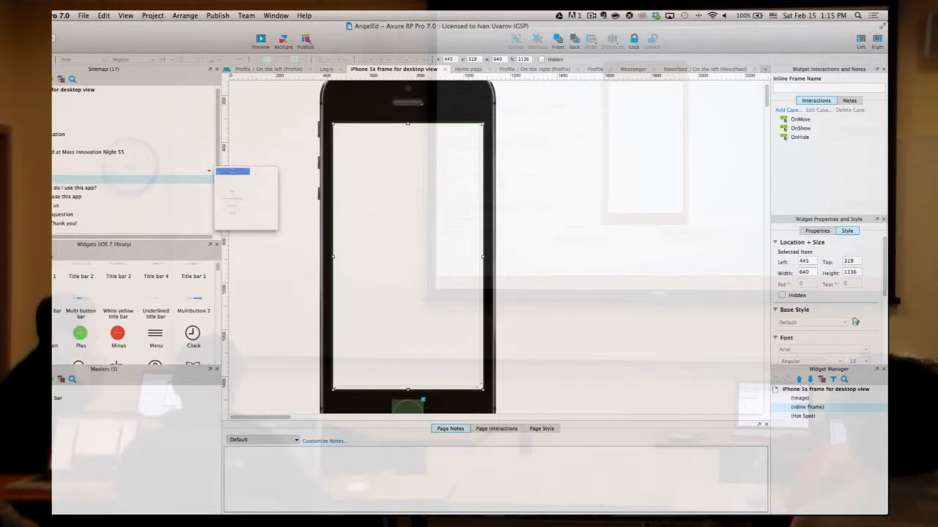
# - Switch Mac Spaces with Control+arrow keys to the Untitled prototype and clear the page selection
pyautogui.hotkey('ctrl', 'Right')
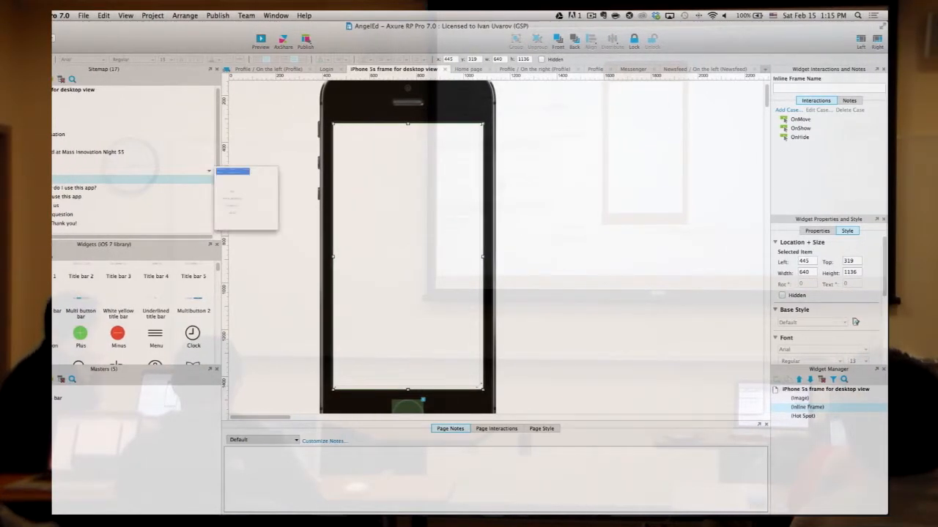
pyautogui.hotkey('ctrl', 'Left')
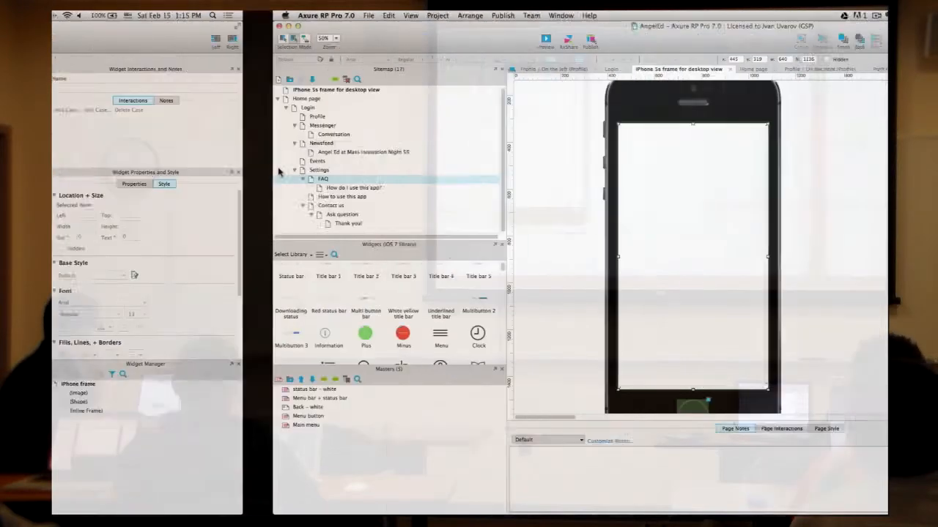
pyautogui.hotkey('ctrl', 'Right')
pyautogui.hotkey('ctrl', 'Left')
pyautogui.hotkey('ctrl', 'Right')
pyautogui.hotkey('ctrl', 'Left')
pyautogui.hotkey('ctrl', 'Right')
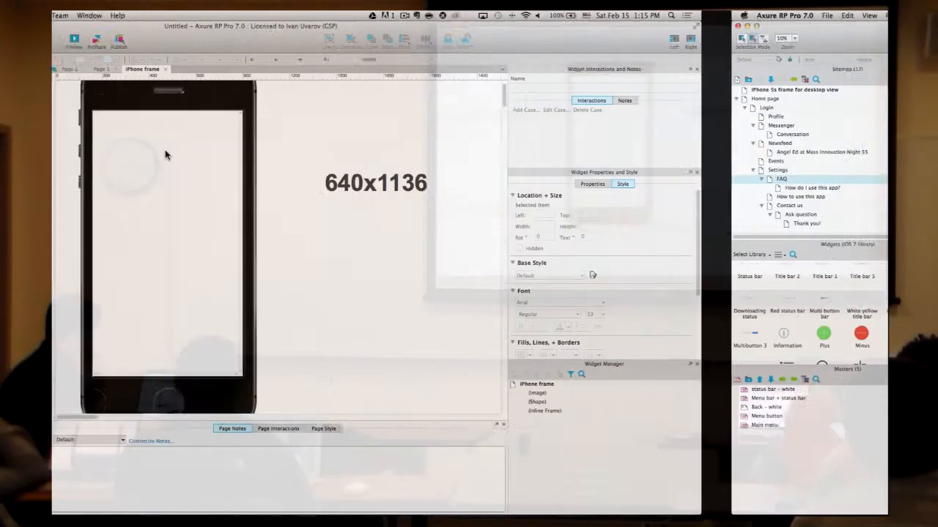
pyautogui.hotkey('ctrl', 'Right')
pyautogui.click(83, 151)
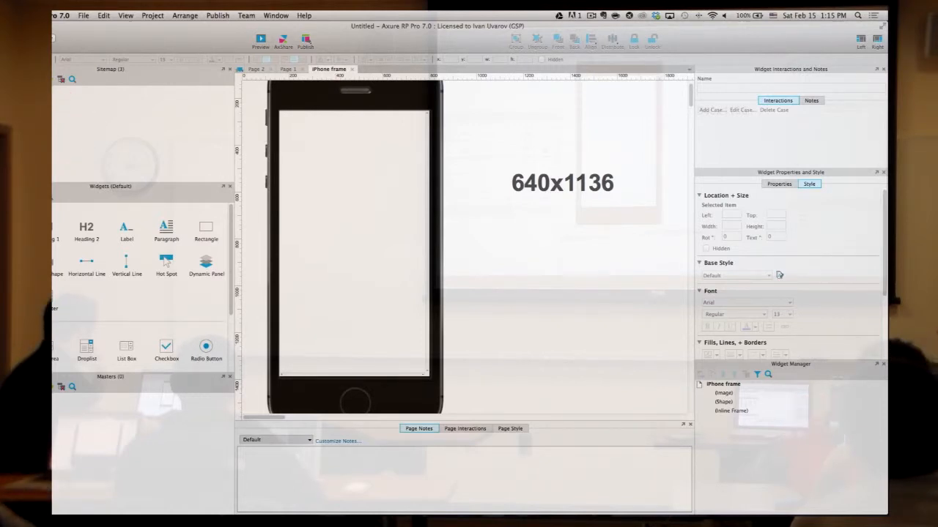
# - Open Page 1, inspect its Go to page 2 button, and drag a horizontal guide just above it
pyautogui.moveTo(229, 99)
pyautogui.doubleClick(31, 107)
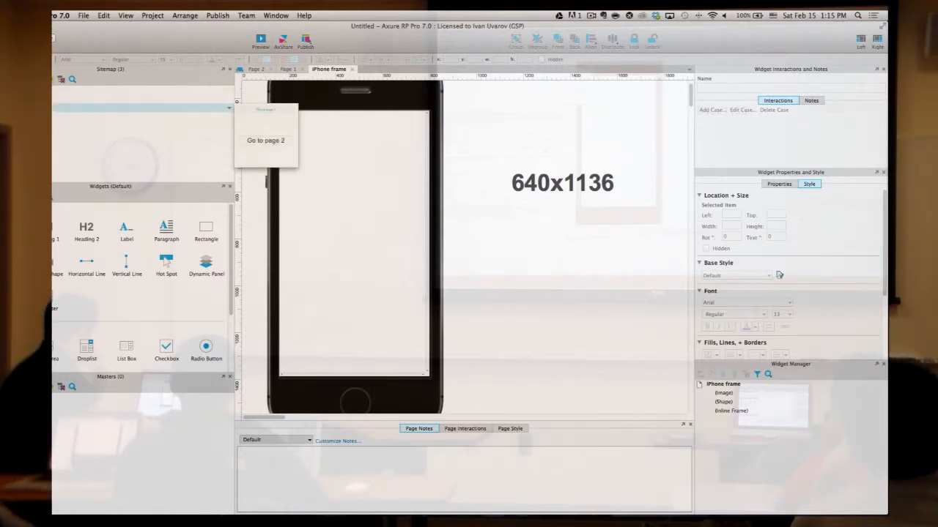
pyautogui.click(517, 254)
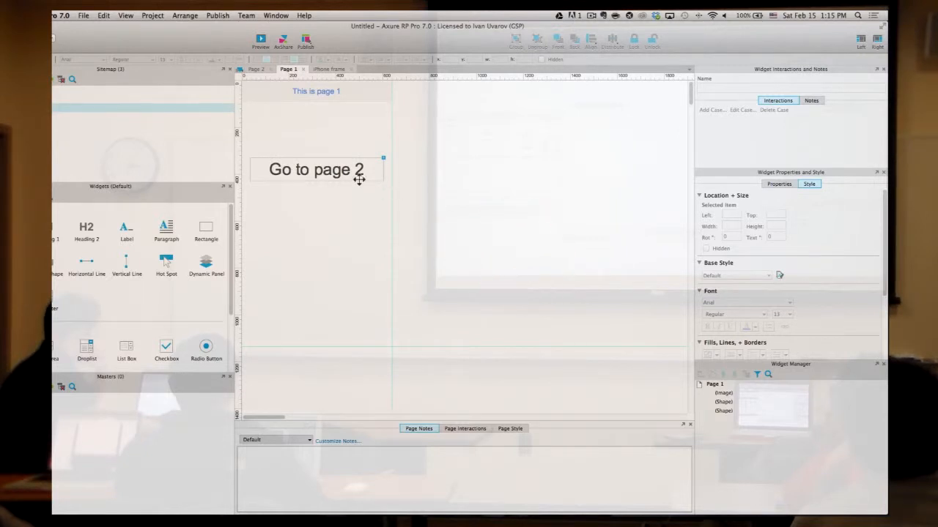
pyautogui.click(354, 173)
pyautogui.click(471, 206)
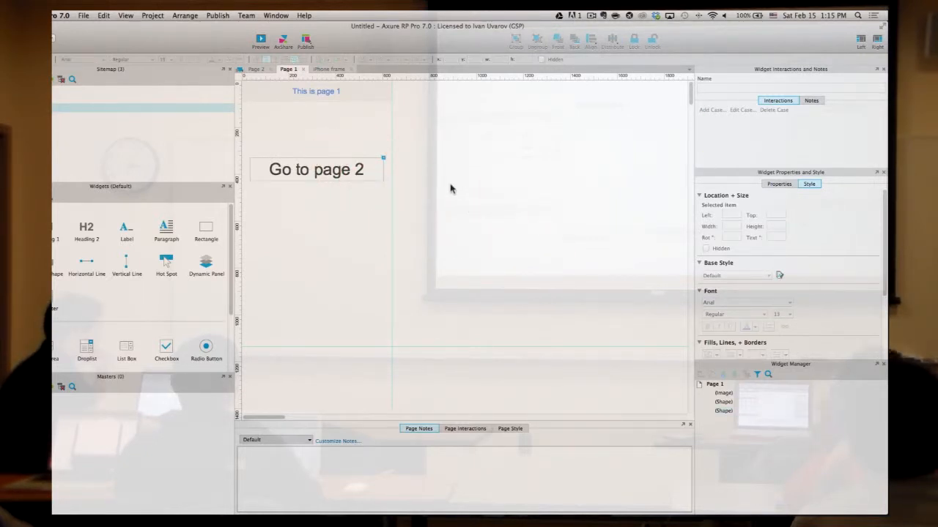
pyautogui.moveTo(417, 80); pyautogui.dragTo(429, 147)
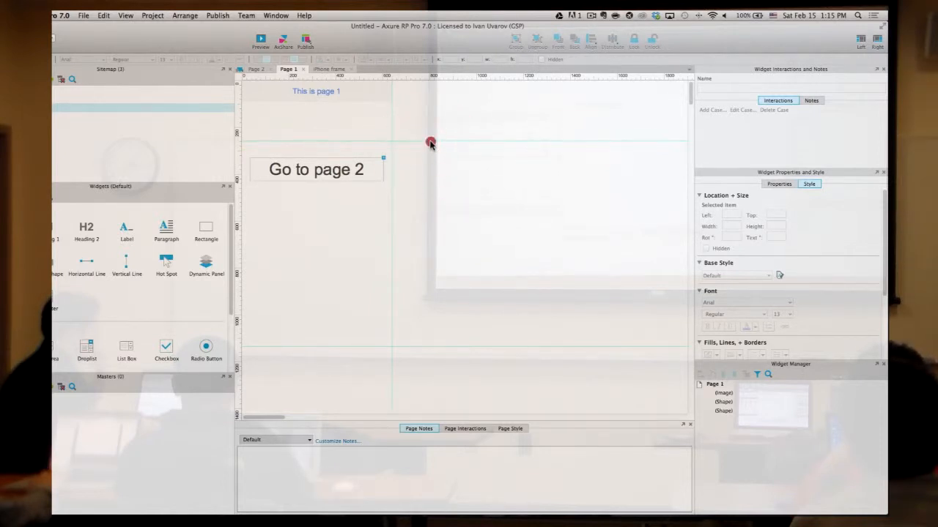
# - Unlock the guides by unchecking Lock Guides under Grid and Guides
pyautogui.rightClick(438, 166)
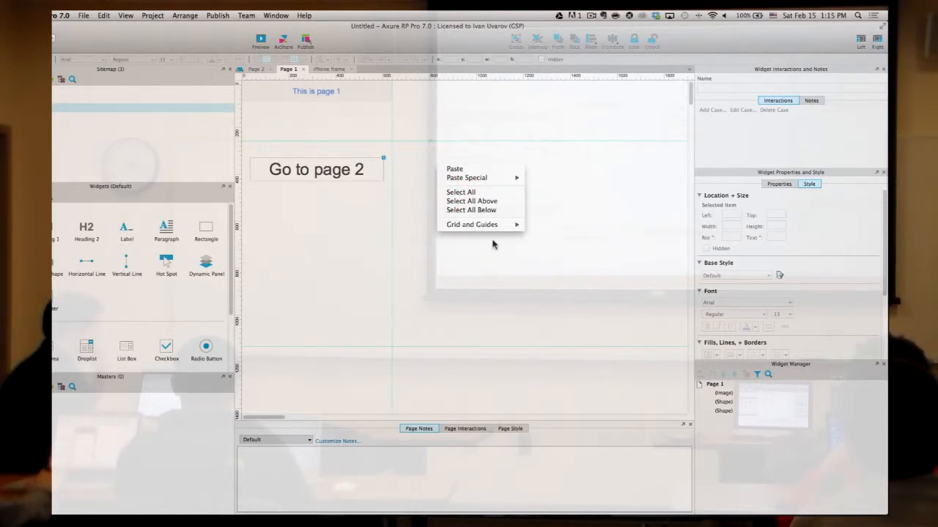
pyautogui.moveTo(496, 225)
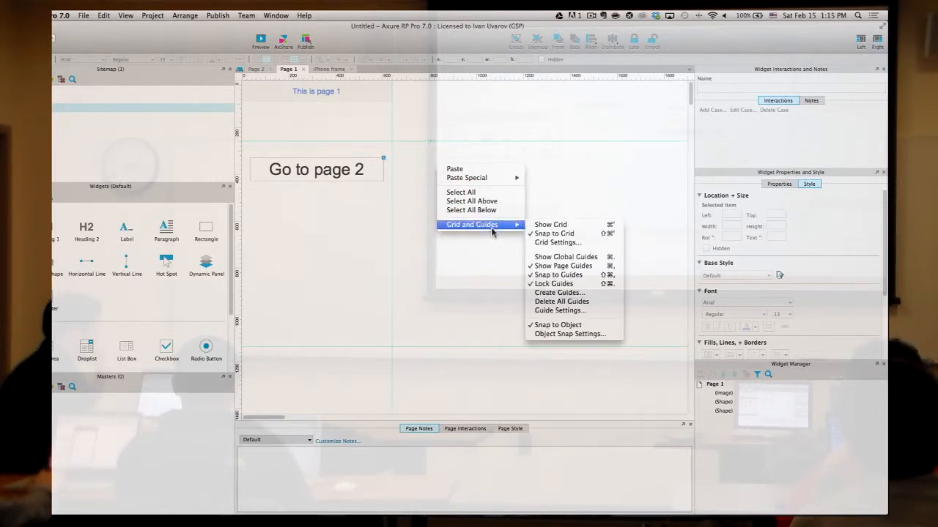
pyautogui.click(556, 285)
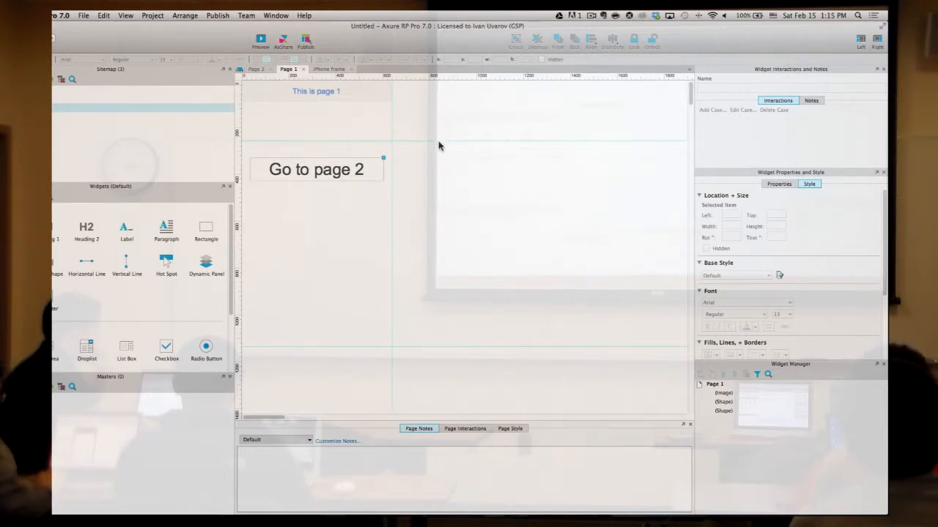
# - Nudge the horizontal guide lower, add a second guide below it, then clear the extra guides
pyautogui.moveTo(438, 141)
pyautogui.mouseDown()
pyautogui.moveTo(440, 157)
pyautogui.moveTo(440, 148)
pyautogui.mouseUp()
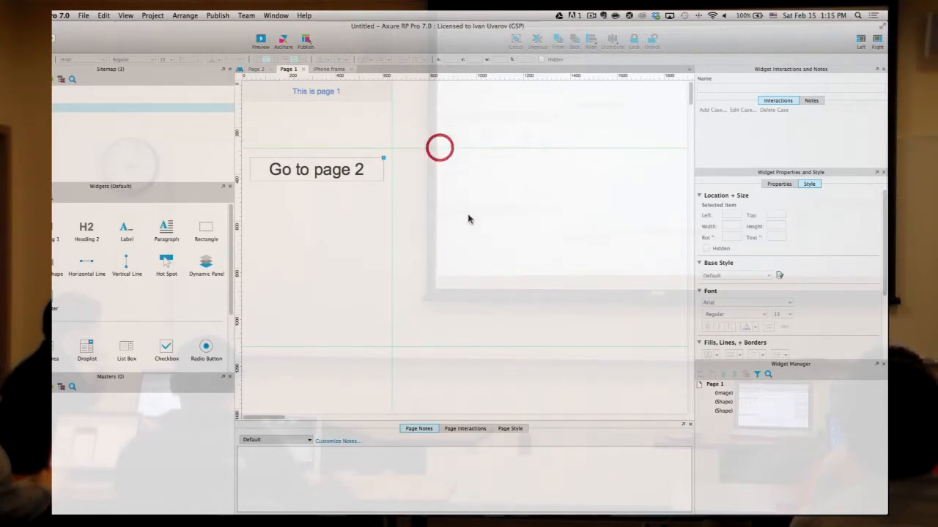
pyautogui.moveTo(420, 76); pyautogui.dragTo(439, 189)
pyautogui.moveTo(472, 135); pyautogui.dragTo(471, 135)
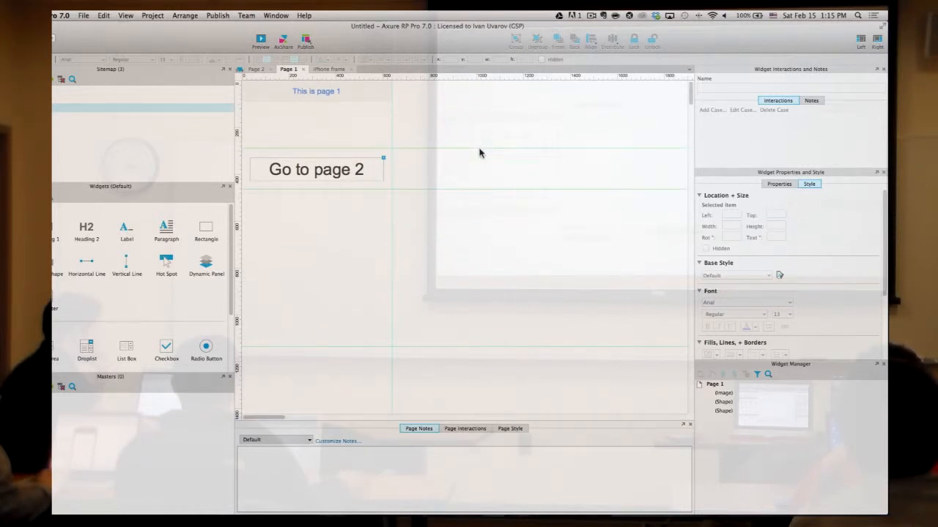
pyautogui.rightClick(480, 149)
pyautogui.click(516, 242)
pyautogui.click(477, 210)
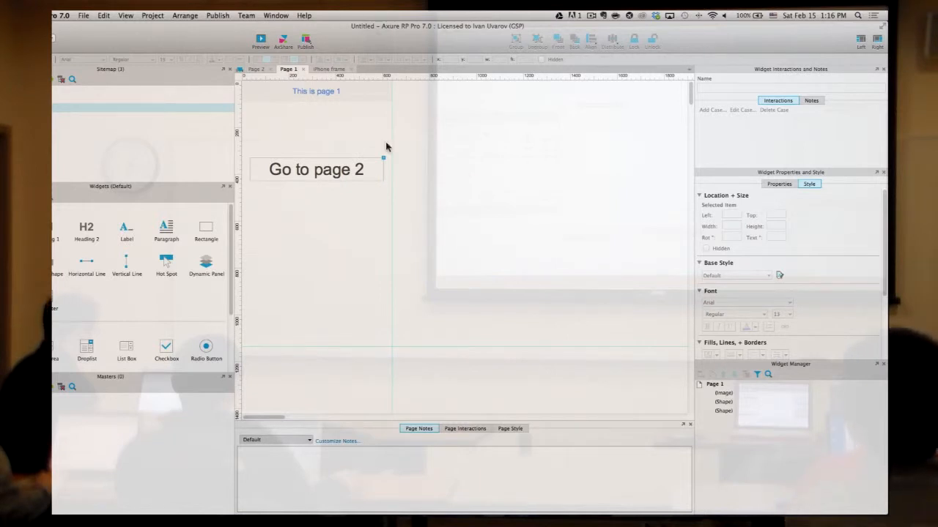
# - Select the Page 1 header image and Shift-add the 'This is page 1' label
pyautogui.click(336, 94)
pyautogui.click(346, 112)
pyautogui.click(347, 99)
pyautogui.click(361, 122)
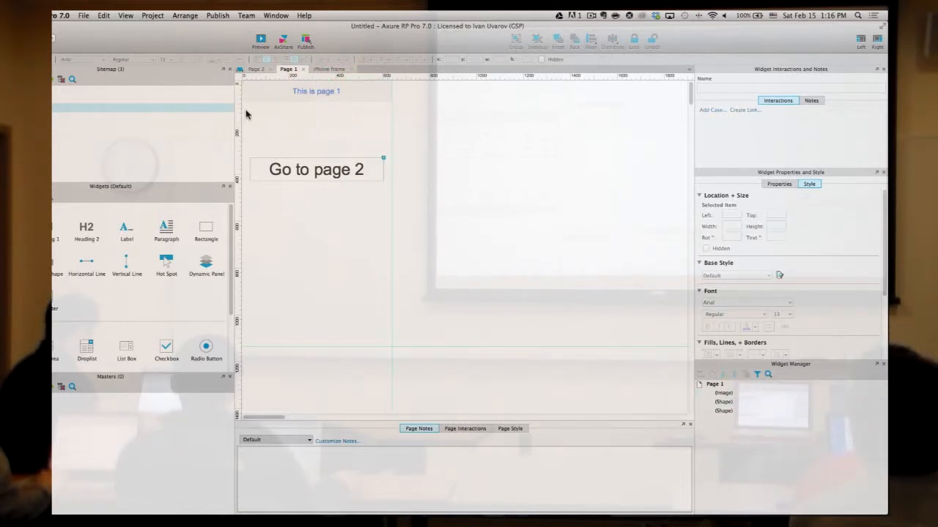
pyautogui.click(288, 91)
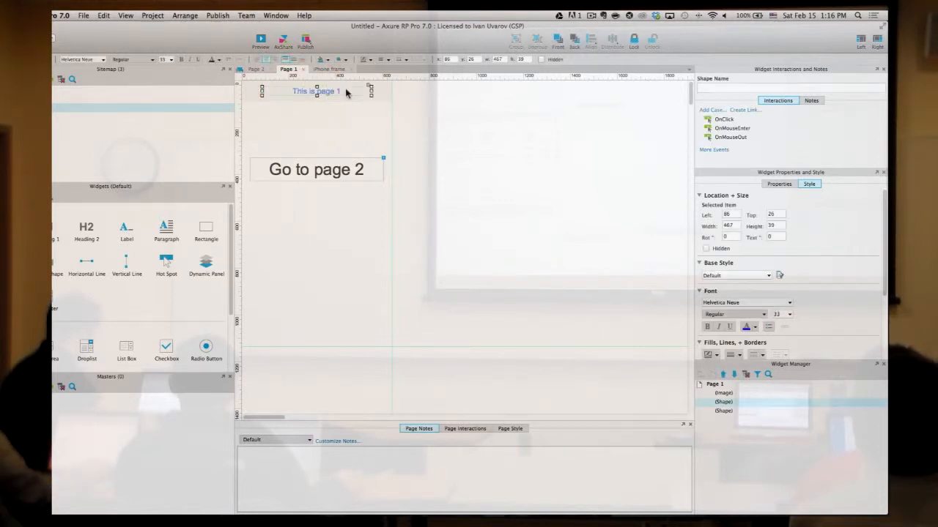
pyautogui.click(353, 111)
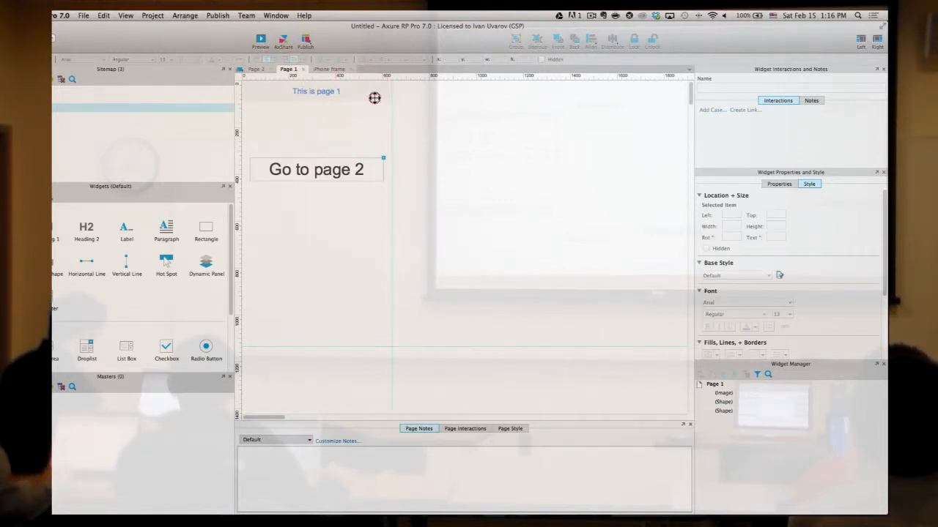
pyautogui.click(375, 99)
pyautogui.keyDown('shift'); pyautogui.click(336, 96); pyautogui.keyUp('shift')
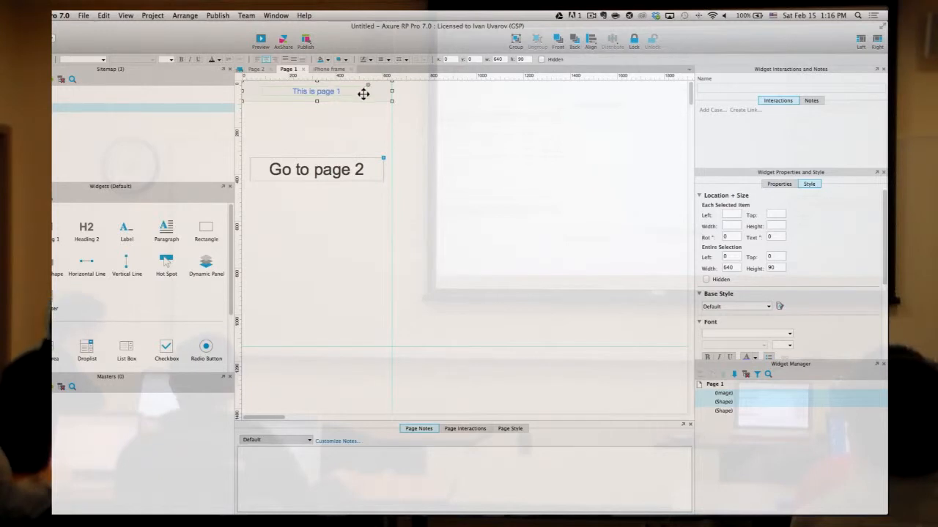
pyautogui.scroll(4, 364, 94)
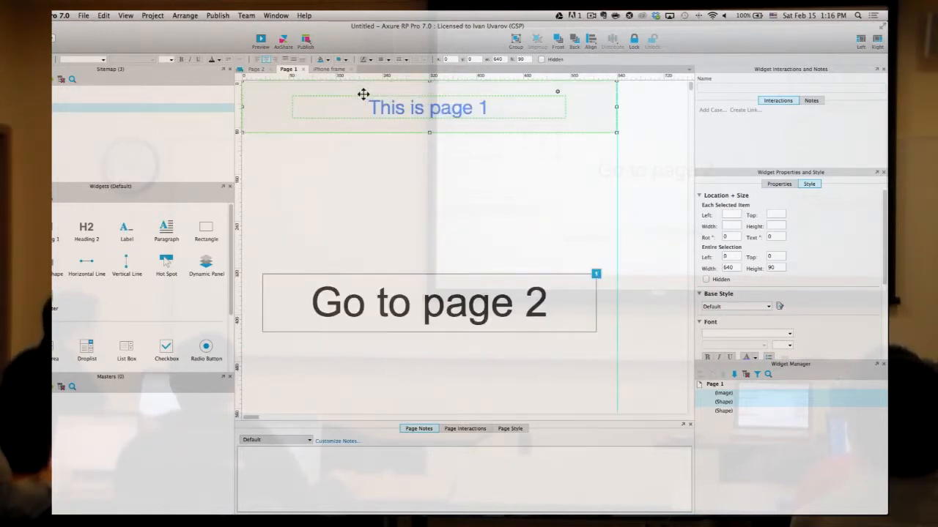
# - Convert the selected header widgets into a master named 'Title bar' with Lock to Master Location
pyautogui.rightClick(586, 102)
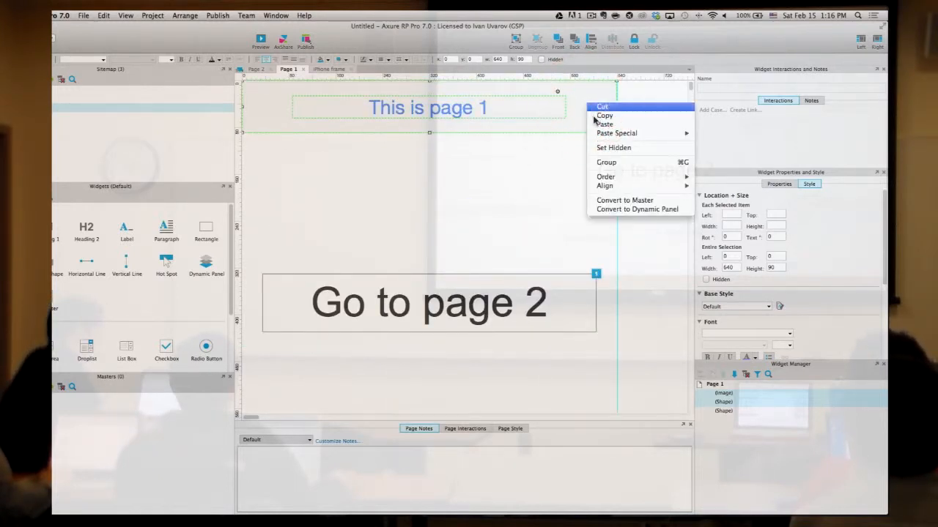
pyautogui.click(609, 201)
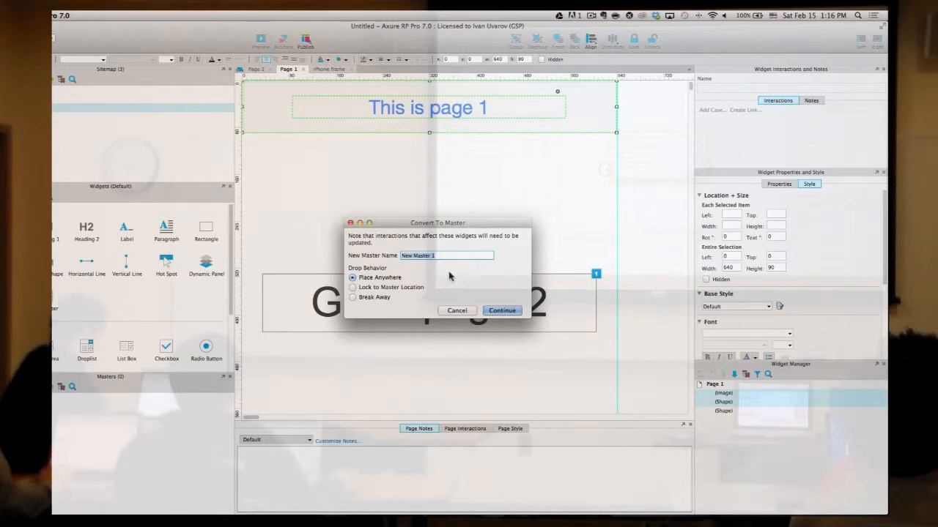
pyautogui.write('Title bar')
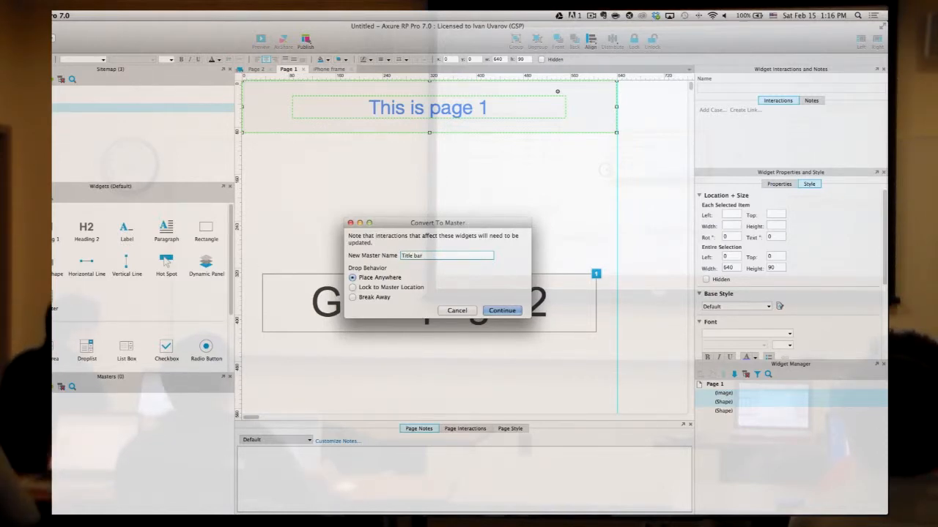
pyautogui.click(353, 288)
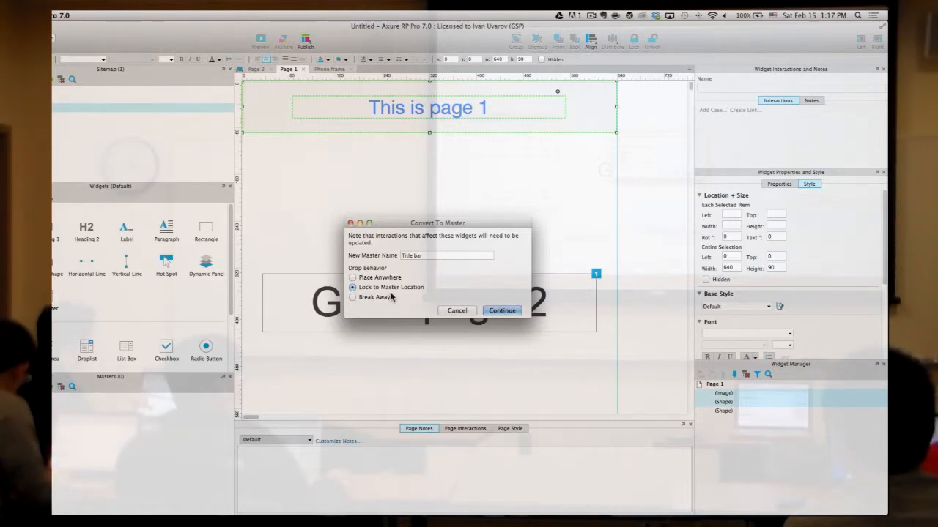
pyautogui.click(502, 311)
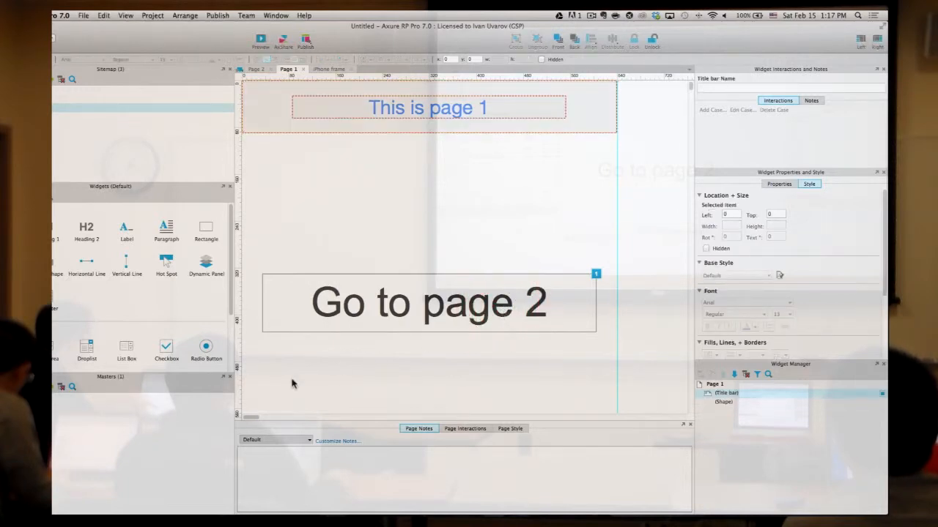
# - Open Page 2 and delete its 'This is page 2' label
pyautogui.click(71, 398)
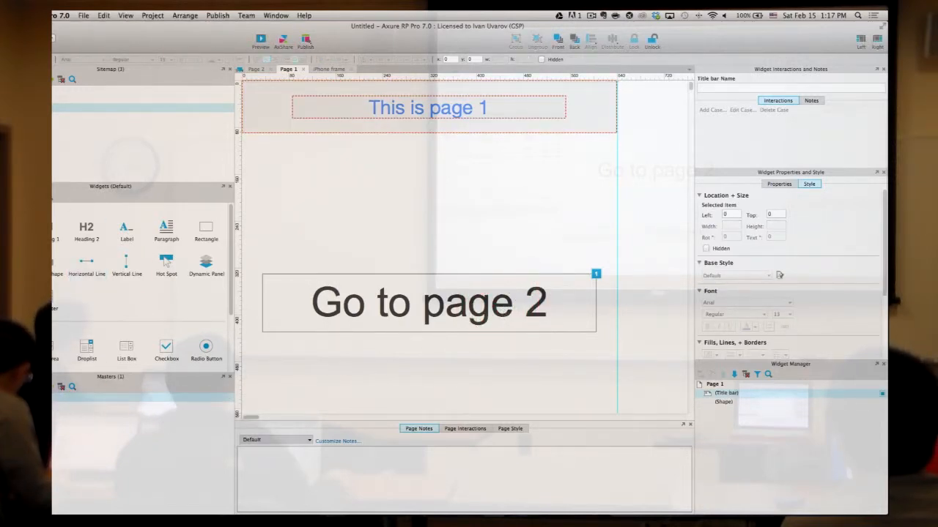
pyautogui.doubleClick(110, 99)
pyautogui.click(315, 91)
pyautogui.click(361, 115)
pyautogui.moveTo(376, 116); pyautogui.dragTo(315, 86)
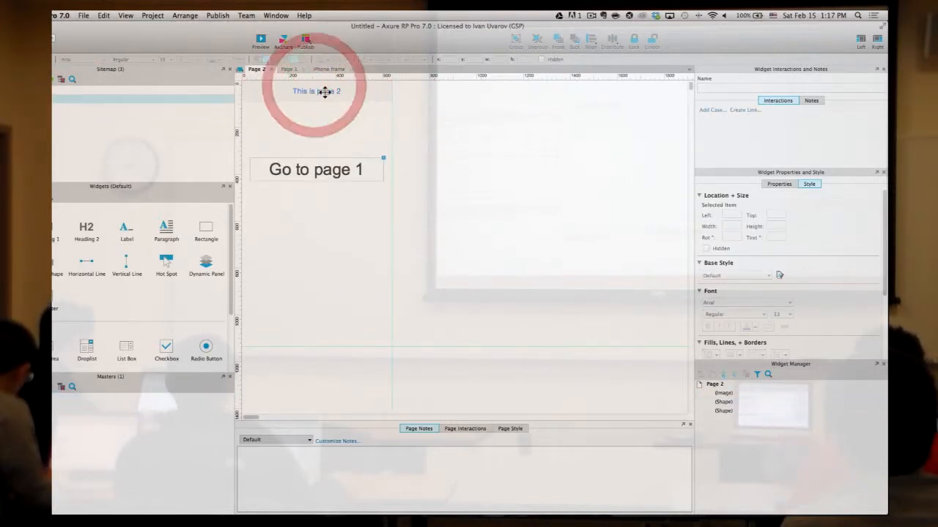
pyautogui.click(325, 92)
pyautogui.press('Delete')
pyautogui.click(346, 121)
# - Drag the Title bar master onto Page 2, then open the master for editing
pyautogui.moveTo(162, 397); pyautogui.dragTo(376, 243)
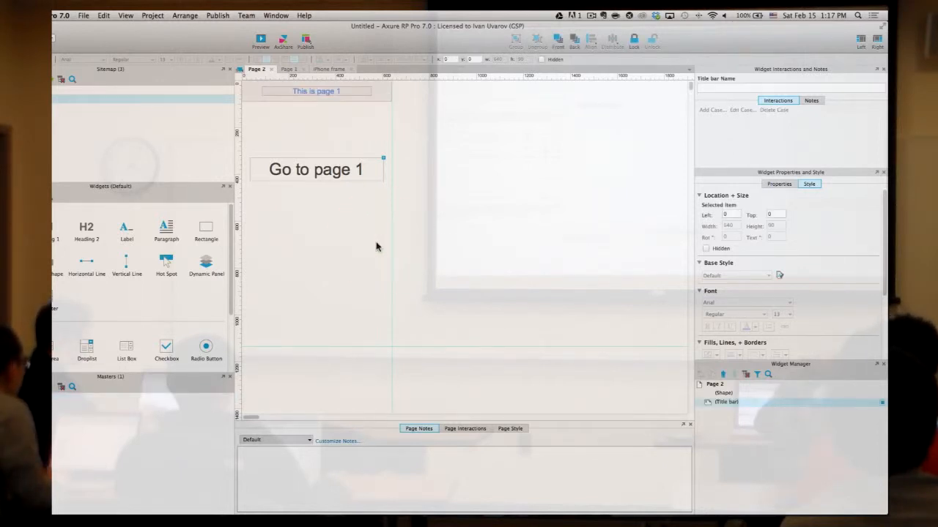
pyautogui.click(438, 192)
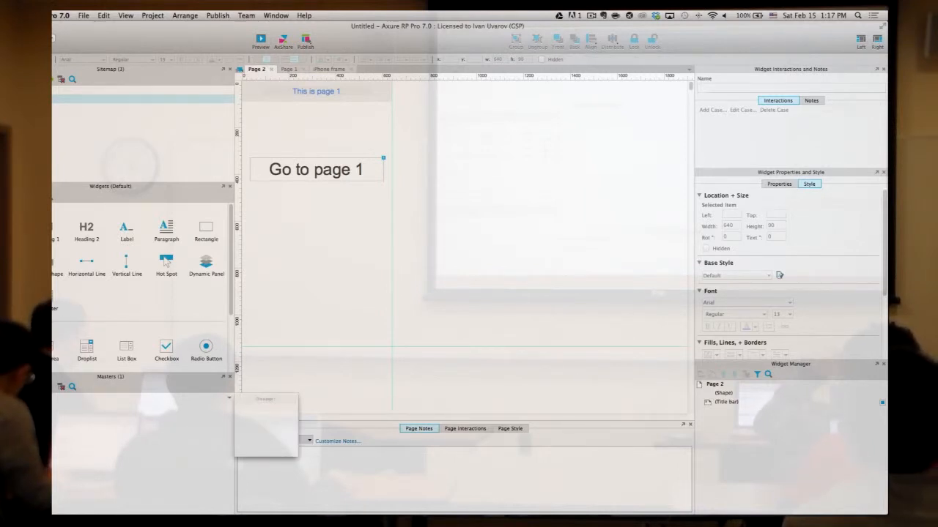
pyautogui.doubleClick(146, 397)
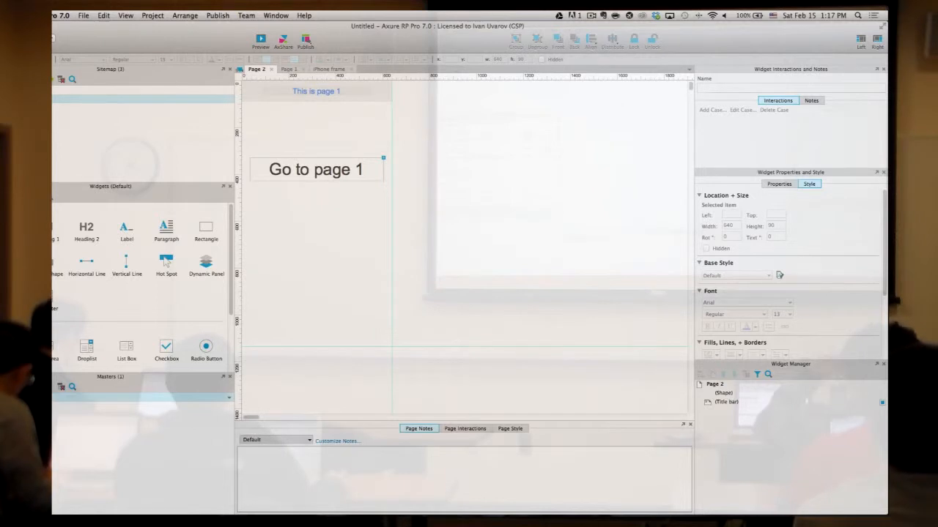
pyautogui.click(395, 100)
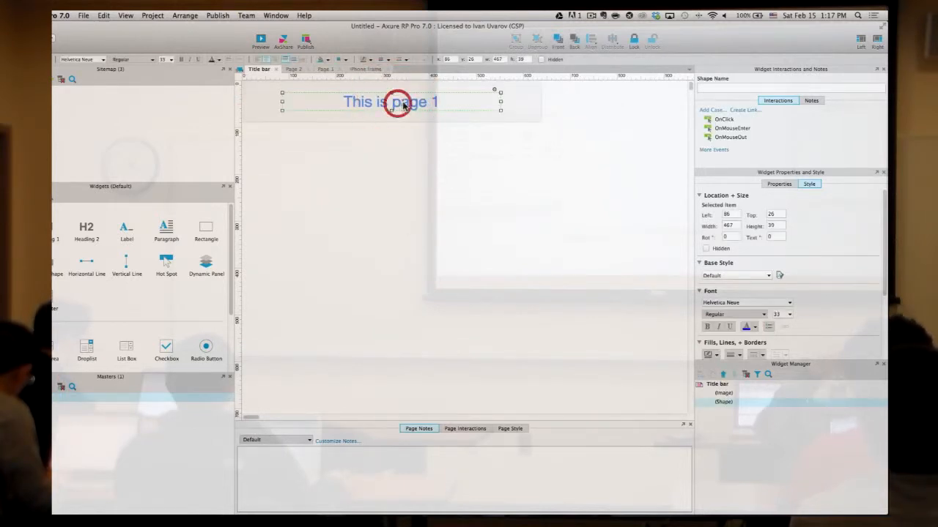
# - Change the Title bar master heading to 'This is page 123123'
pyautogui.doubleClick(406, 102)
pyautogui.click(440, 101)
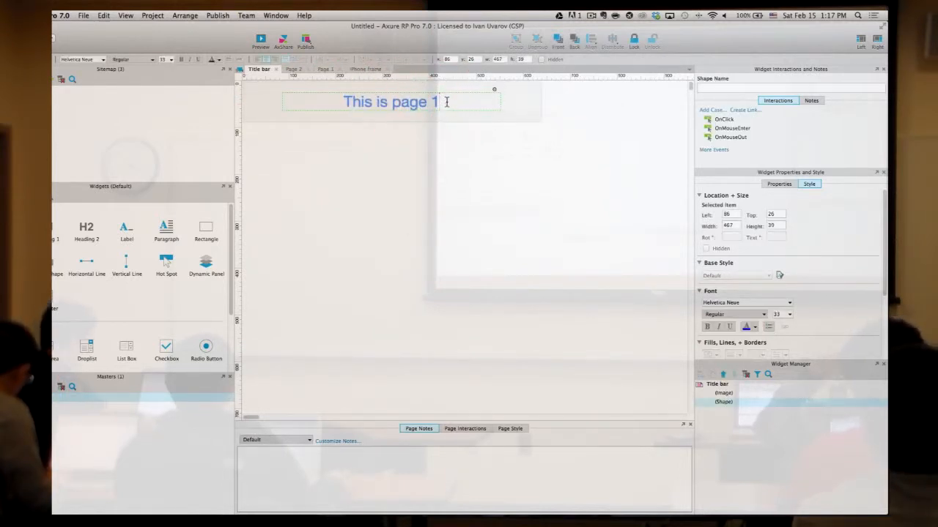
pyautogui.press('BackSpace')
pyautogui.write('123123')
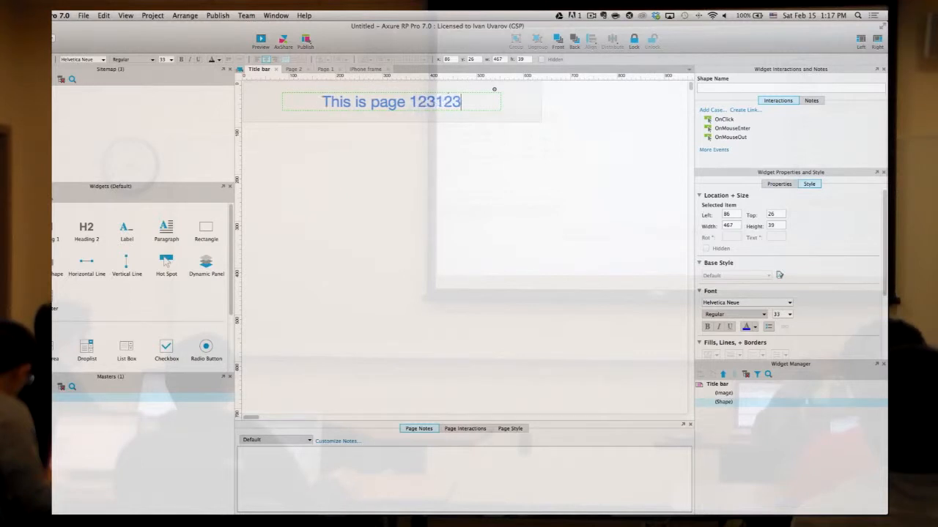
pyautogui.click(463, 159)
# - Check that Page 2 and Page 1 both show the updated heading
pyautogui.moveTo(110, 99)
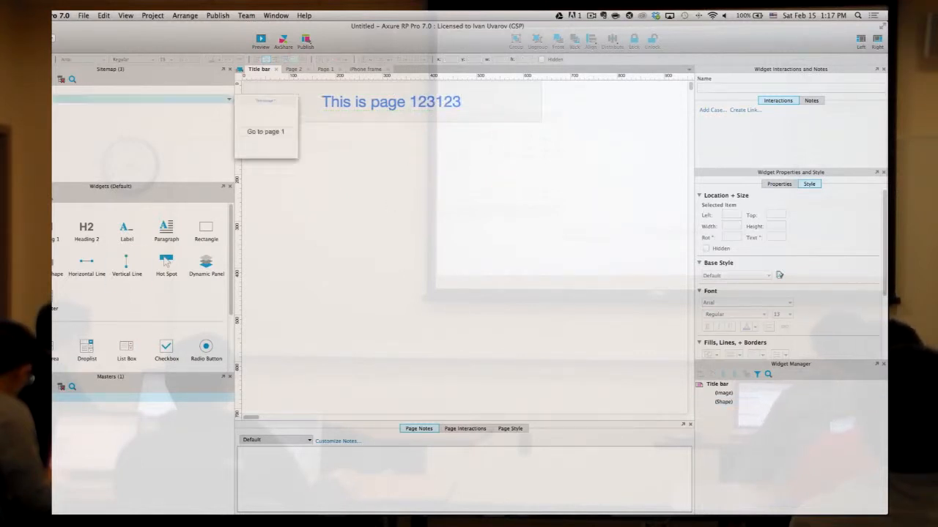
pyautogui.doubleClick(49, 100)
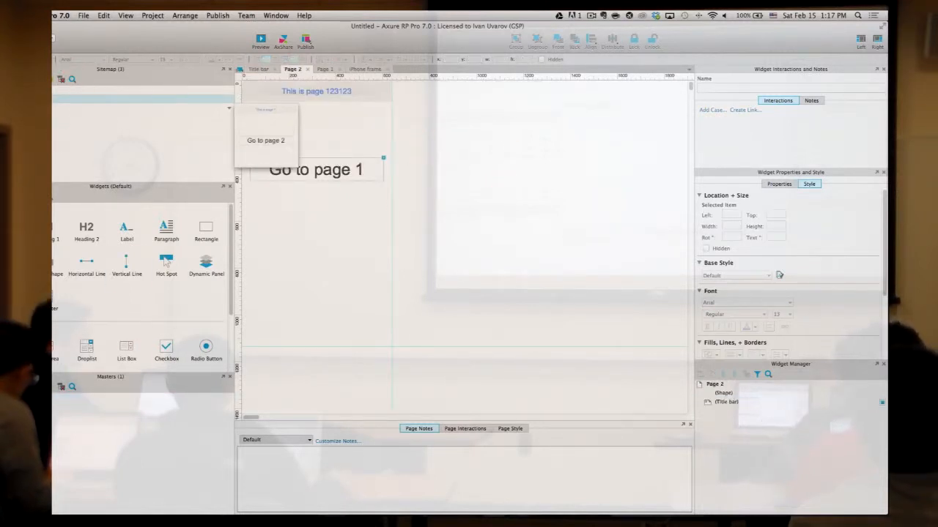
pyautogui.doubleClick(46, 108)
pyautogui.doubleClick(45, 100)
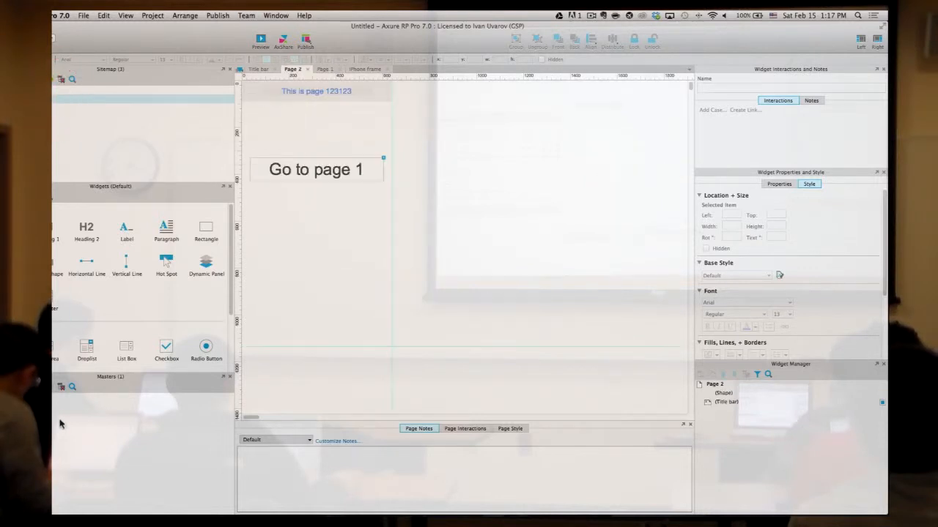
# - Move the title bar down inside the master and confirm both pages reflect the move
pyautogui.doubleClick(59, 396)
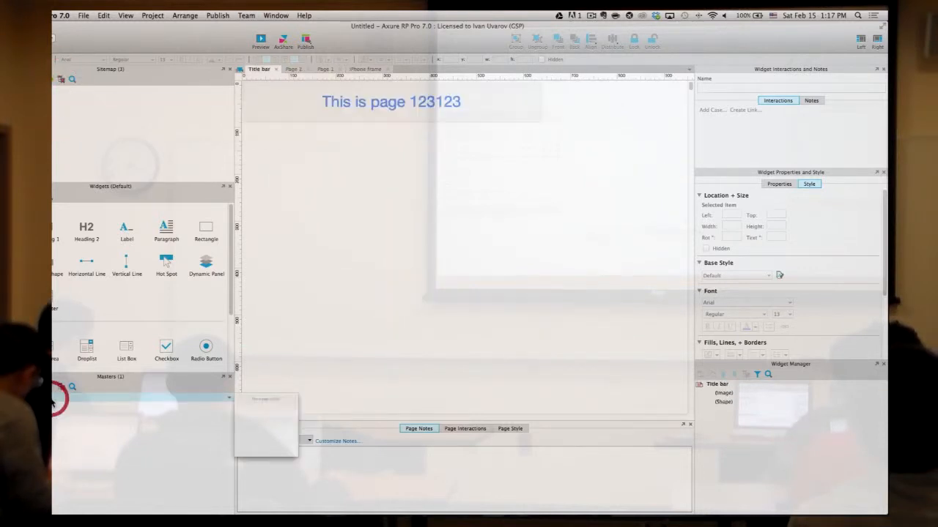
pyautogui.click(375, 99)
pyautogui.moveTo(520, 101); pyautogui.dragTo(591, 190)
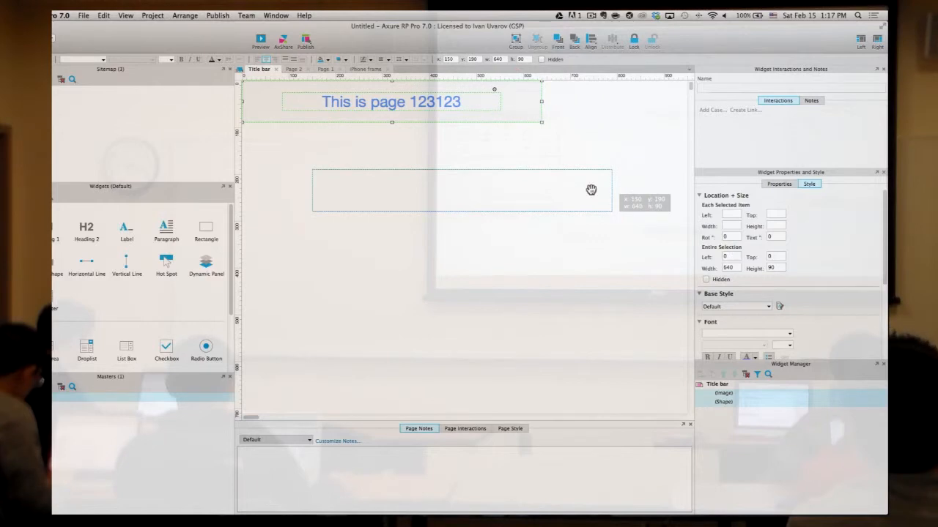
pyautogui.click(606, 278)
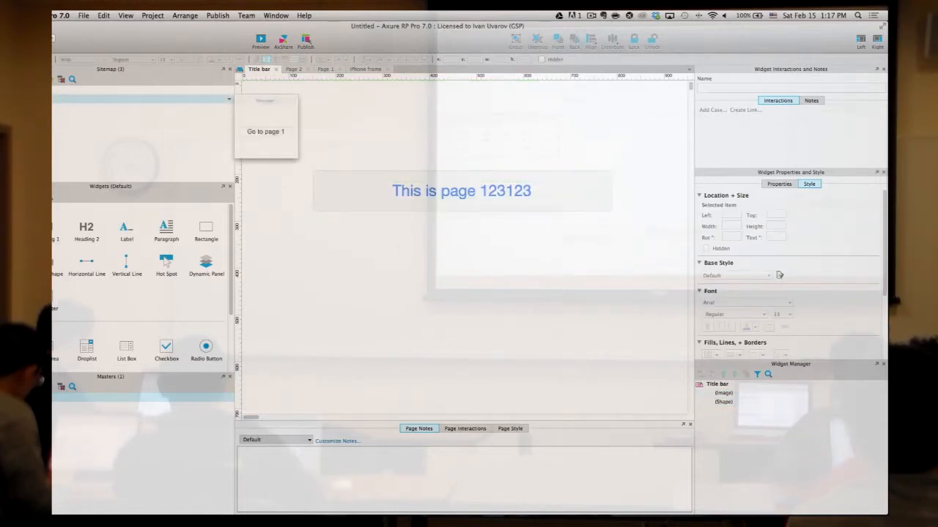
pyautogui.doubleClick(57, 99)
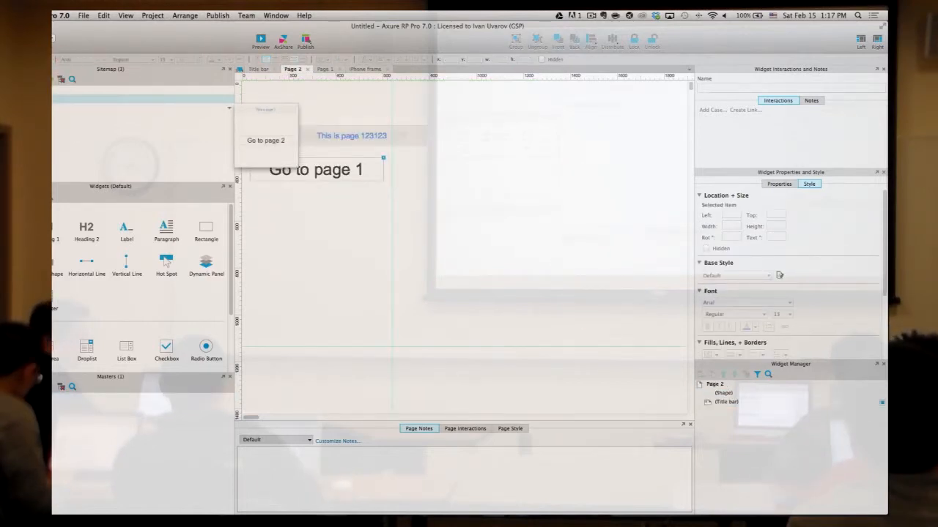
pyautogui.doubleClick(54, 108)
pyautogui.doubleClick(54, 99)
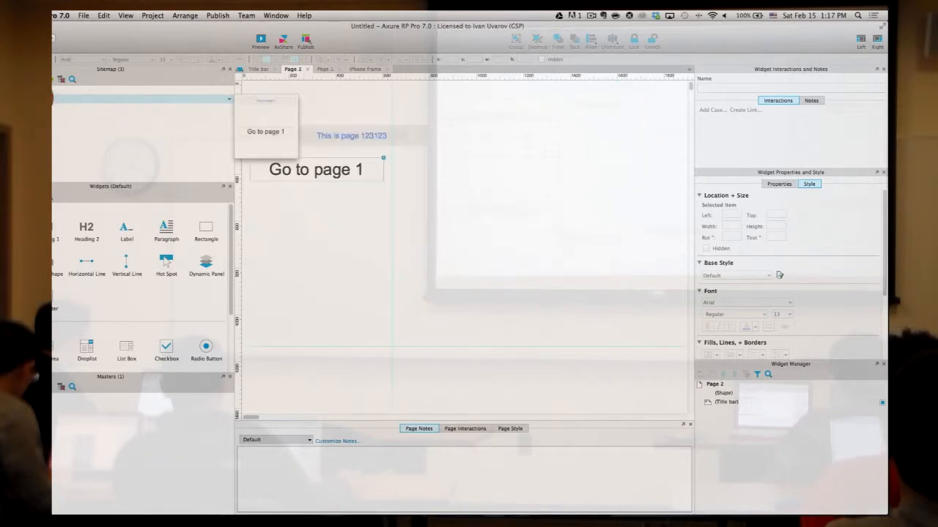
# - Move both Title bar widgets back to the master's top-left corner
pyautogui.click(55, 398)
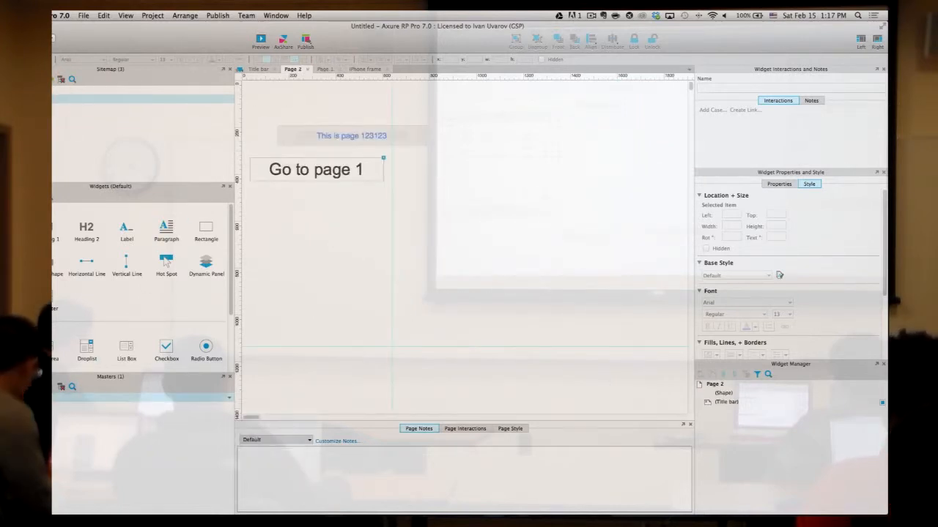
pyautogui.doubleClick(56, 397)
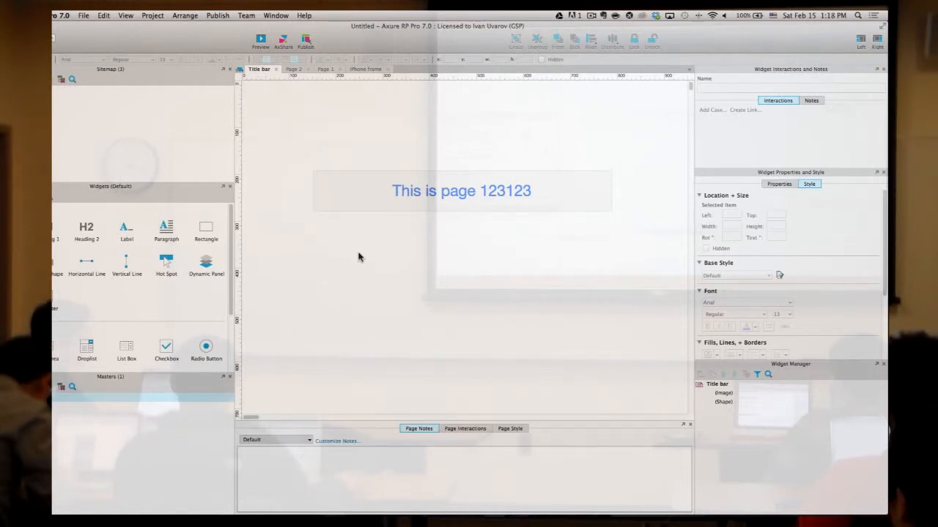
pyautogui.moveTo(625, 261); pyautogui.dragTo(277, 125)
pyautogui.moveTo(418, 187); pyautogui.dragTo(348, 92)
pyautogui.click(452, 203)
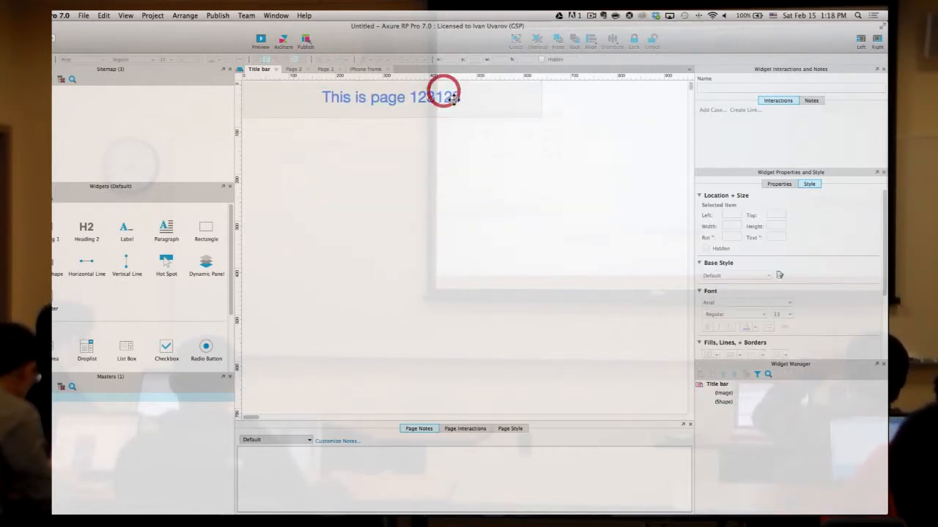
pyautogui.click(447, 93)
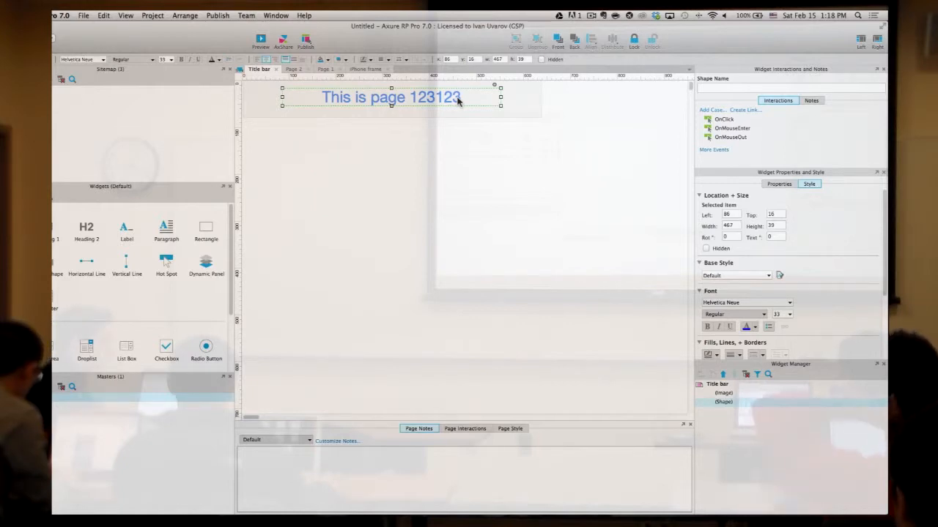
pyautogui.click(448, 153)
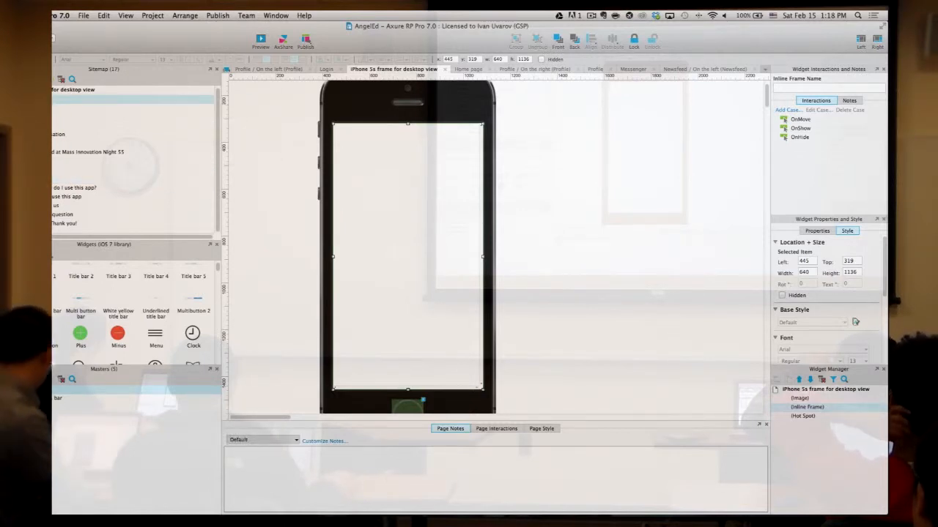
# - Add New Page 1, open it, and delete its plain status bar
pyautogui.click(59, 232)
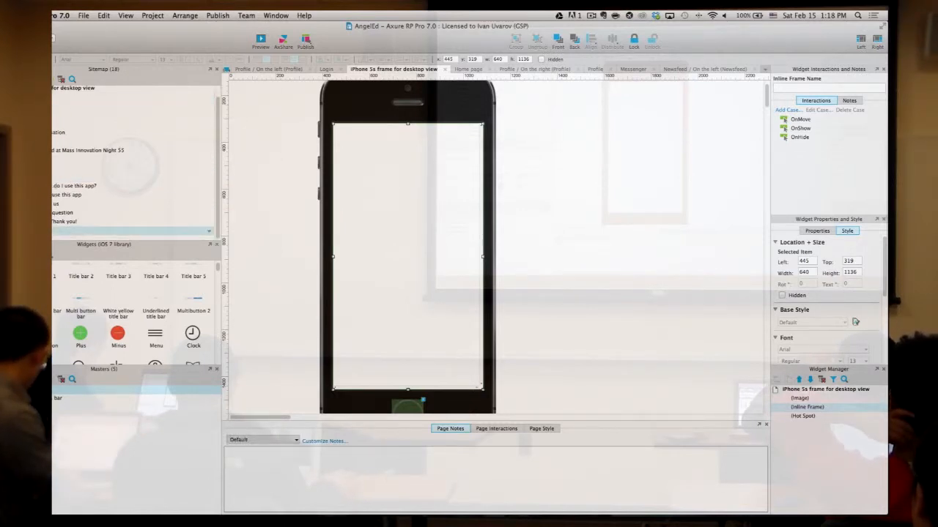
pyautogui.doubleClick(53, 231)
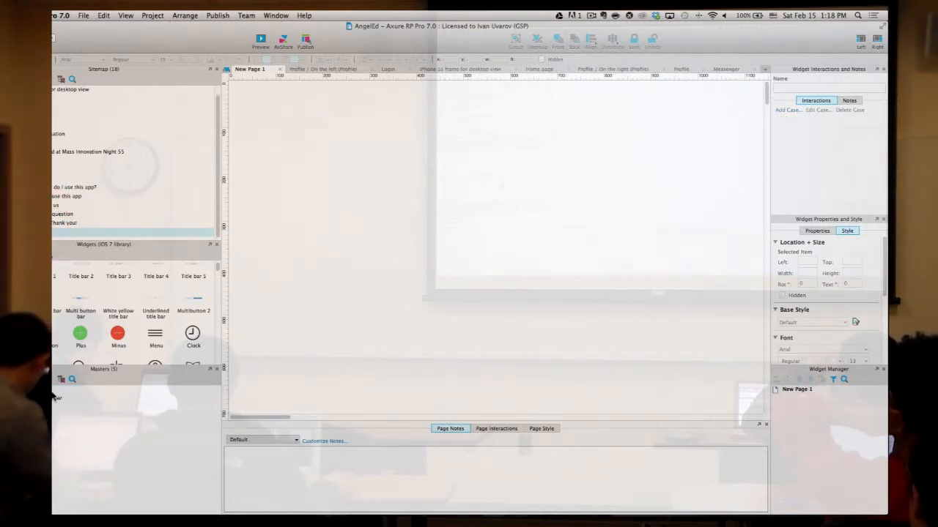
pyautogui.moveTo(52, 390); pyautogui.dragTo(246, 106)
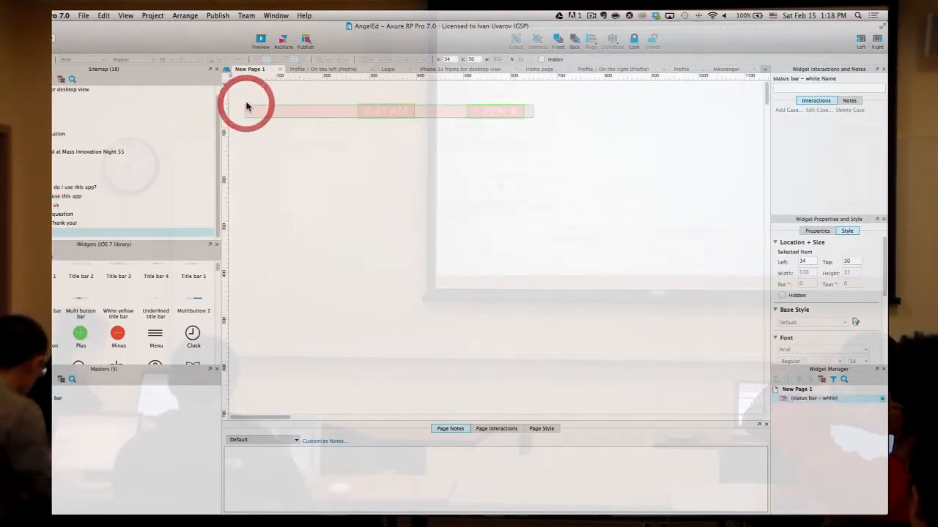
pyautogui.click(325, 145)
pyautogui.click(347, 109)
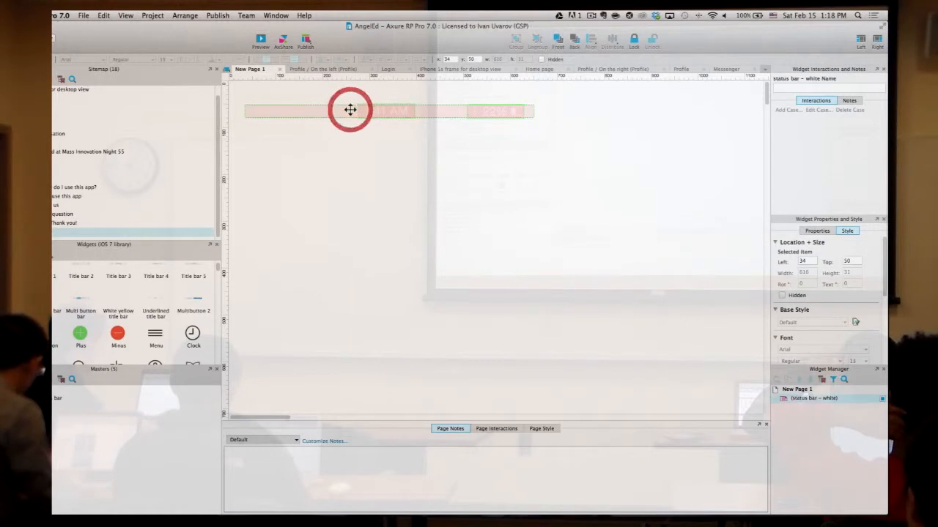
pyautogui.press('Delete')
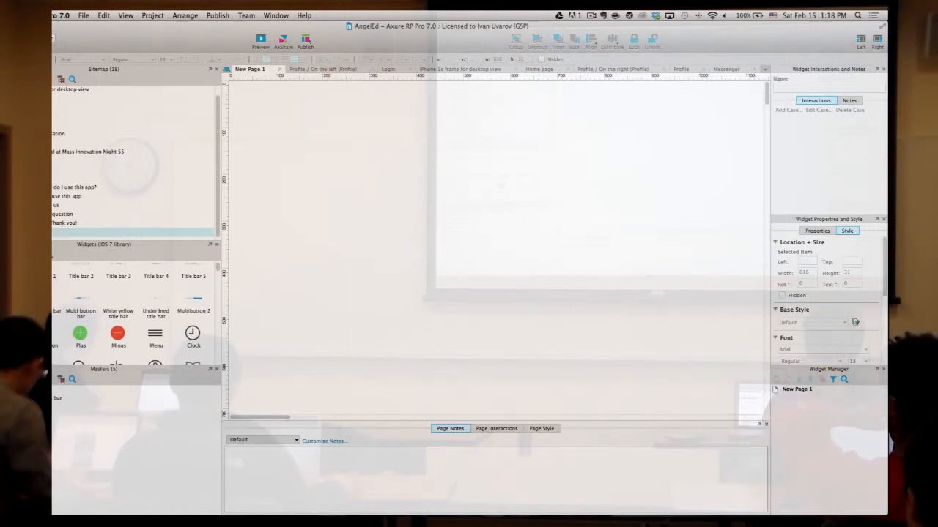
# - Drop the Menu bar + status bar master onto New Page 1 and position it at 0,0
pyautogui.moveTo(52, 401)
pyautogui.moveTo(54, 400); pyautogui.dragTo(284, 163)
pyautogui.click(440, 254)
pyautogui.click(444, 212)
pyautogui.moveTo(465, 189); pyautogui.dragTo(424, 129)
pyautogui.click(475, 170)
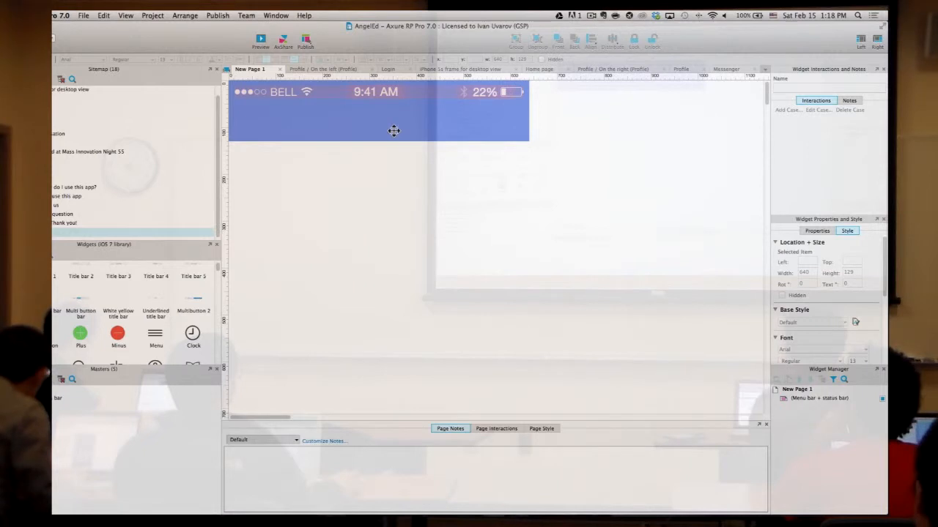
pyautogui.click(469, 130)
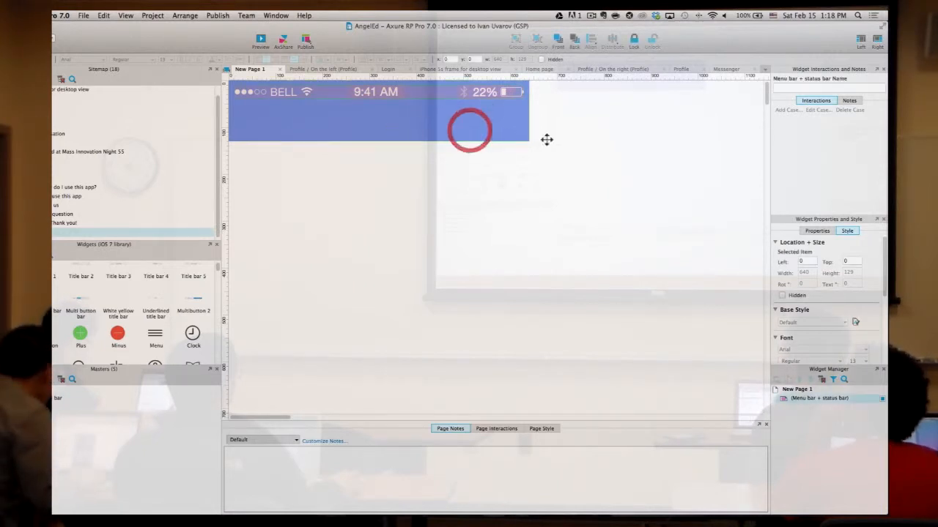
pyautogui.click(583, 149)
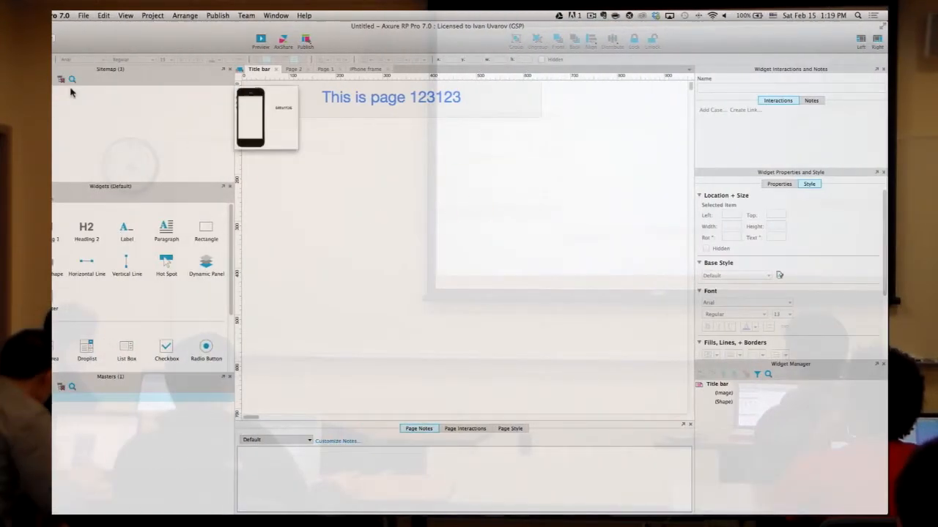
pyautogui.click(73, 101)
# - Open Page 2 of the Untitled project and select its Go to page 1 button
pyautogui.click(496, 211)
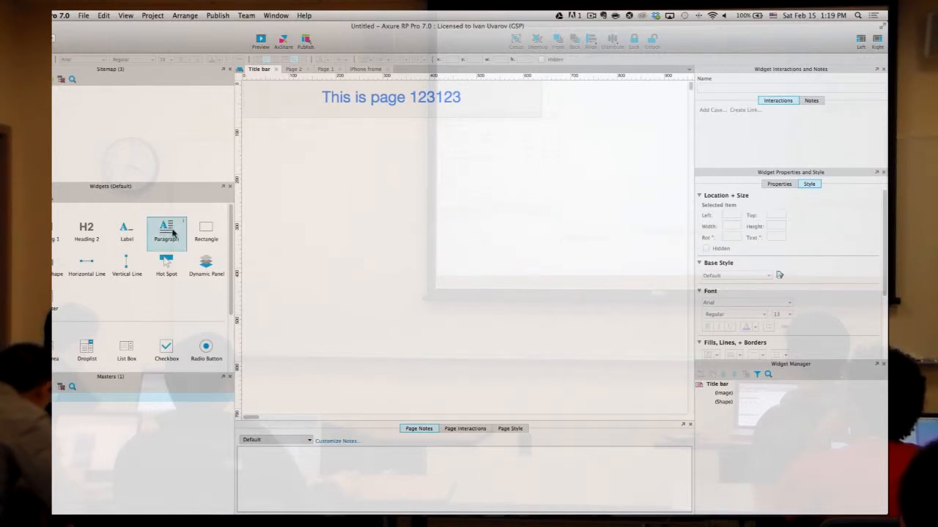
pyautogui.click(355, 91)
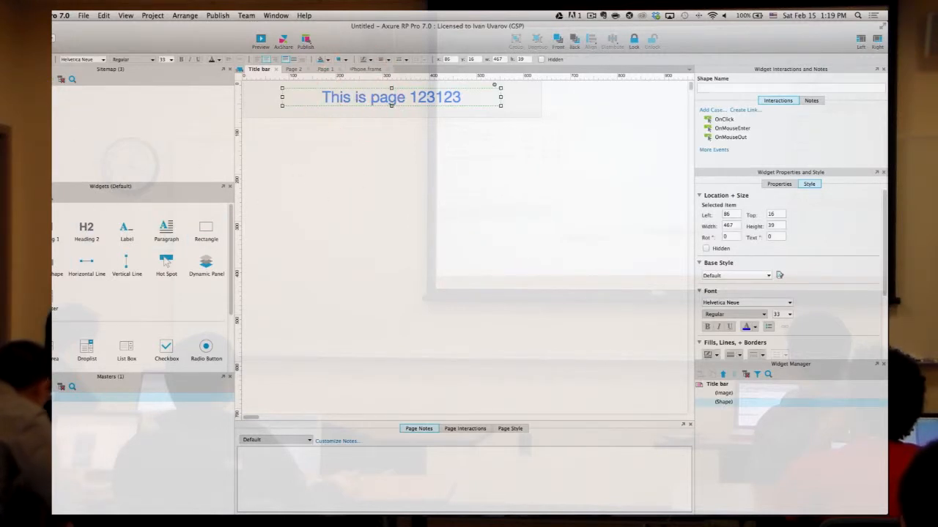
pyautogui.doubleClick(60, 99)
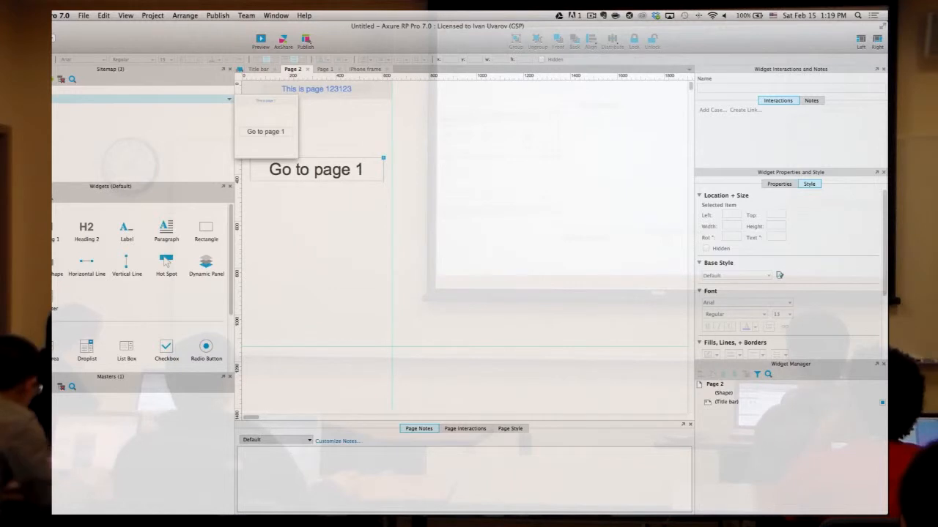
pyautogui.click(326, 167)
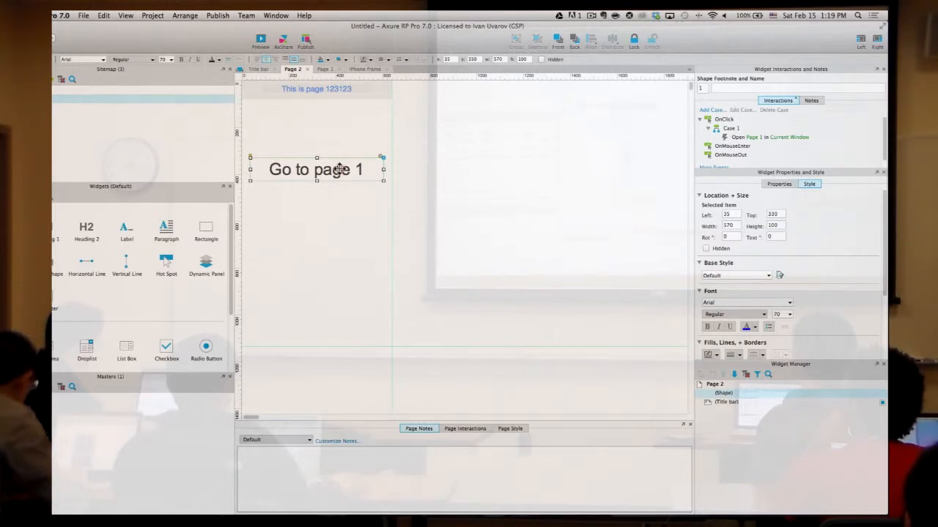
# - Start converting the Go to page 1 button to a master, cancel, then swipe to the desktop space
pyautogui.rightClick(339, 169)
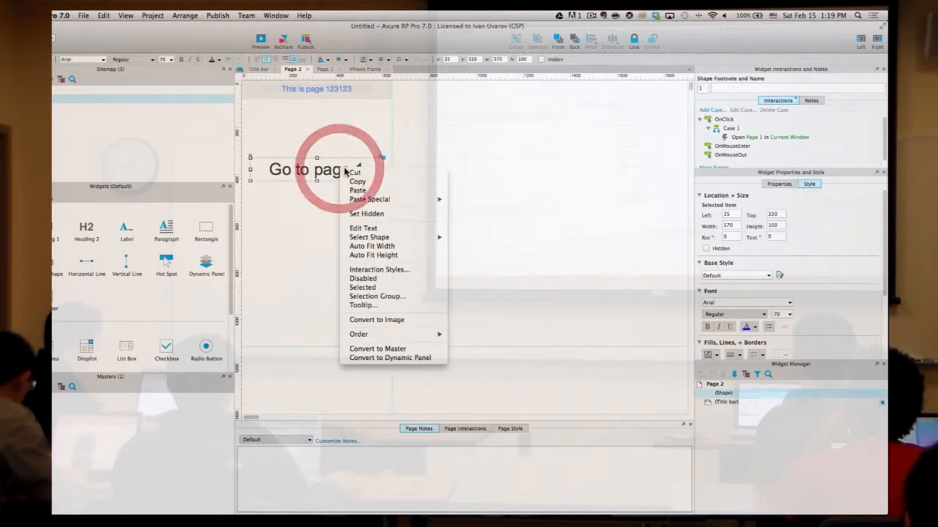
pyautogui.click(426, 349)
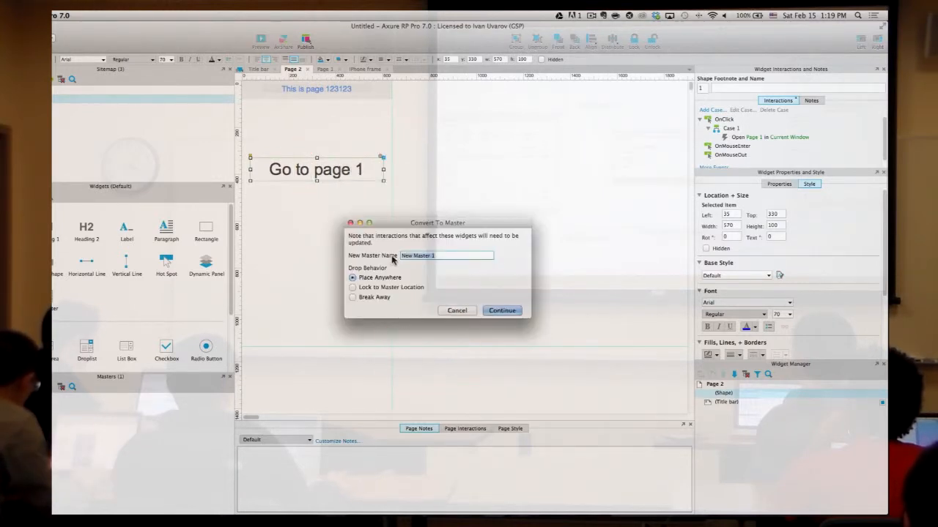
pyautogui.click(367, 290)
pyautogui.click(370, 278)
pyautogui.click(440, 256)
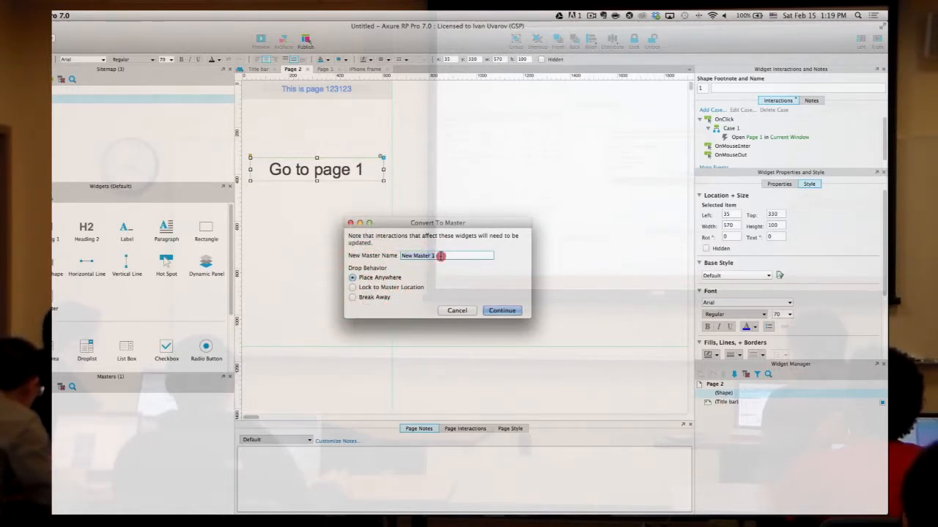
pyautogui.click(457, 311)
pyautogui.click(440, 230)
pyautogui.click(350, 224)
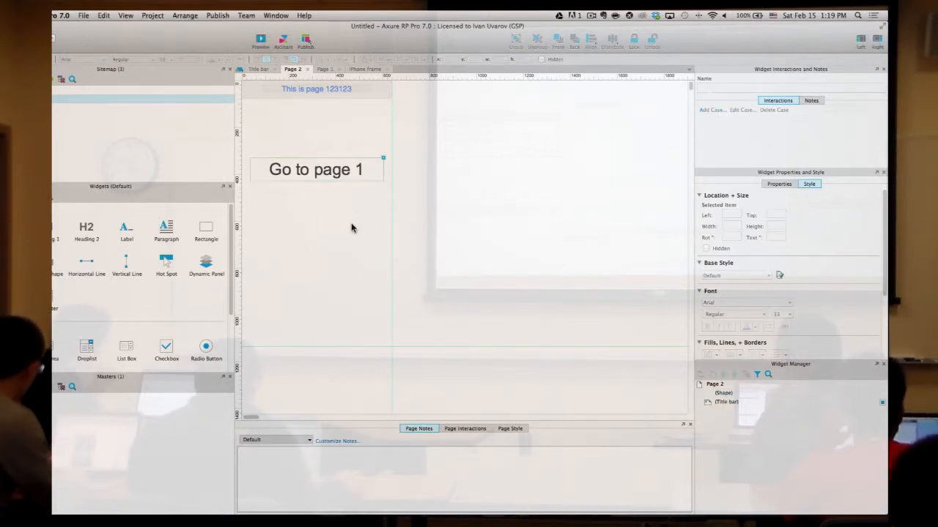
pyautogui.hotkey('ctrl', 'Left')
pyautogui.hotkey('ctrl', 'Right')
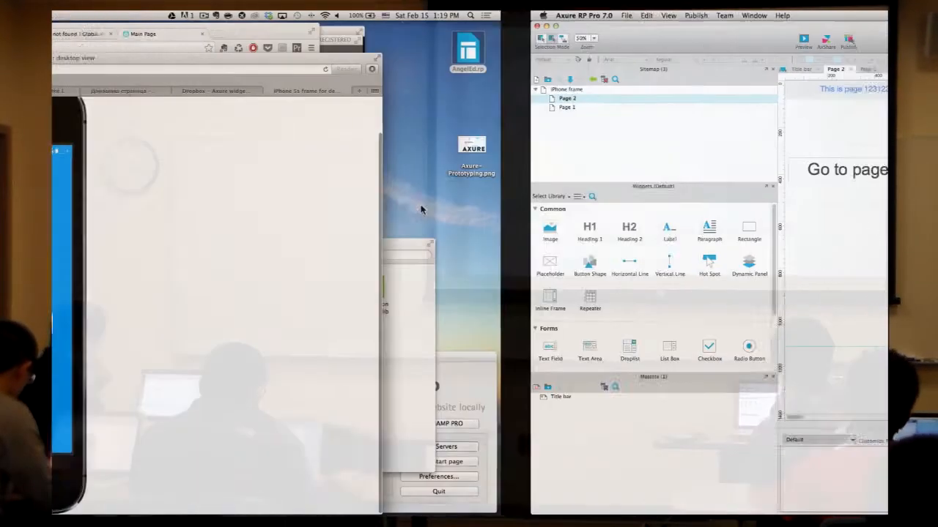
# - In AngelEd, drag the iOS 7 Menu icon onto the blue menu bar of New Page 1
pyautogui.hotkey('ctrl', 'Right')
pyautogui.moveTo(155, 333); pyautogui.dragTo(272, 118)
pyautogui.click(345, 170)
# - Place the Main menu master and delete it, then marquee-select the bars and delete them
pyautogui.moveTo(39, 426); pyautogui.dragTo(316, 164)
pyautogui.scroll(-5, 446, 271)
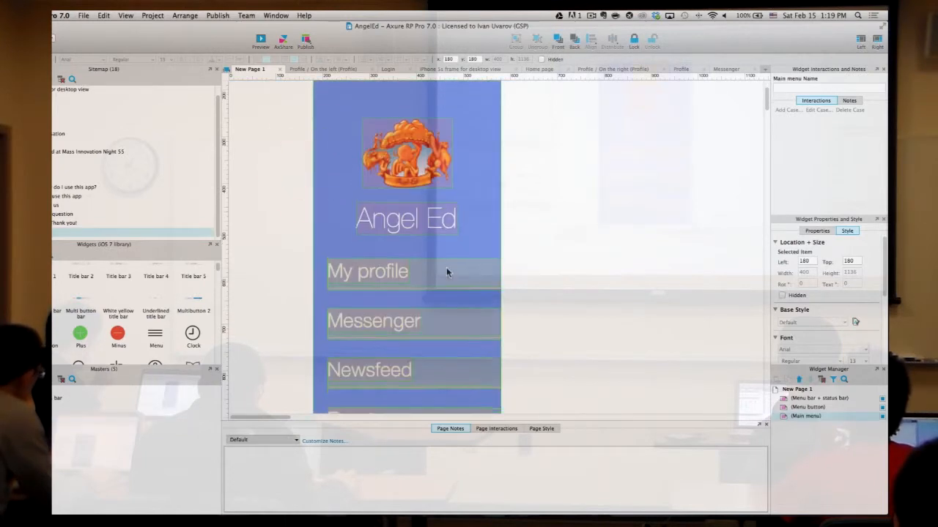
pyautogui.scroll(3, 446, 271)
pyautogui.press('Delete')
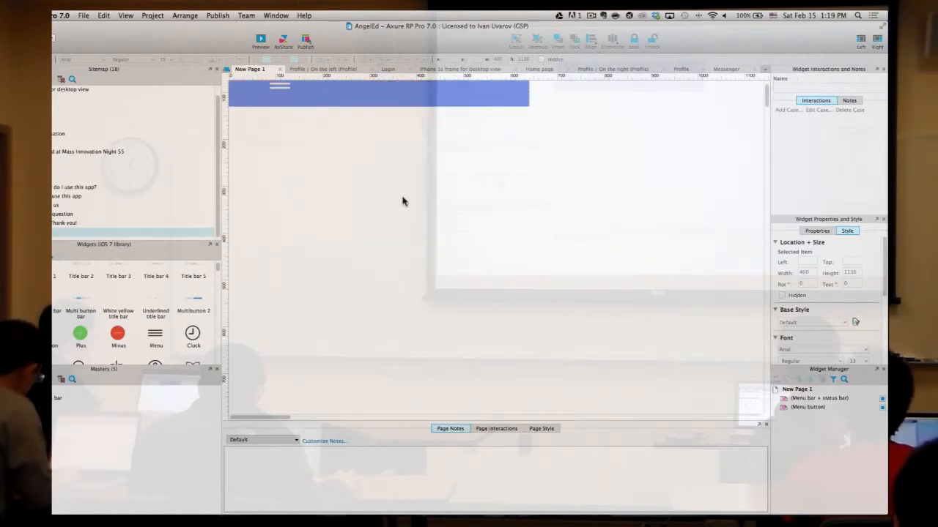
pyautogui.scroll(2, 513, 198)
pyautogui.moveTo(598, 195); pyautogui.dragTo(196, 74)
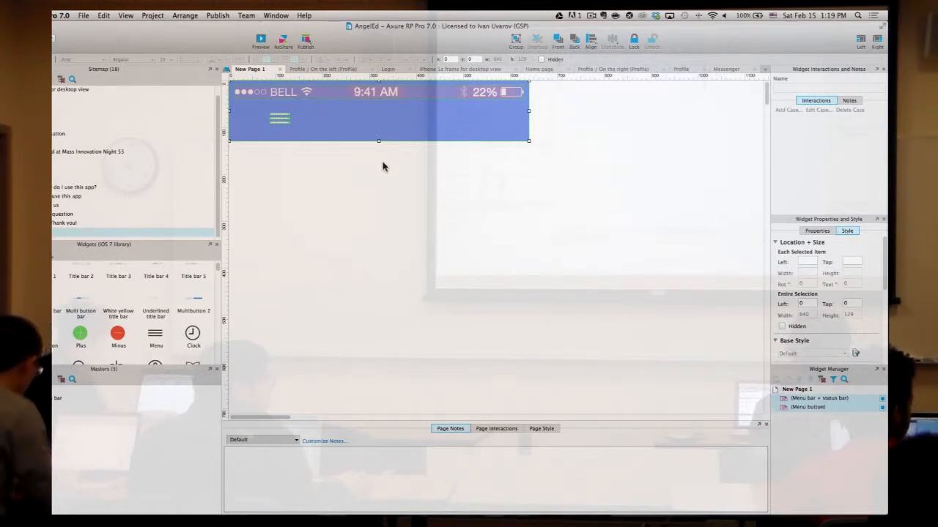
pyautogui.press('Delete')
# - Delete New Page 1 from the AngelEd sitemap and switch back to the browser
pyautogui.rightClick(65, 232)
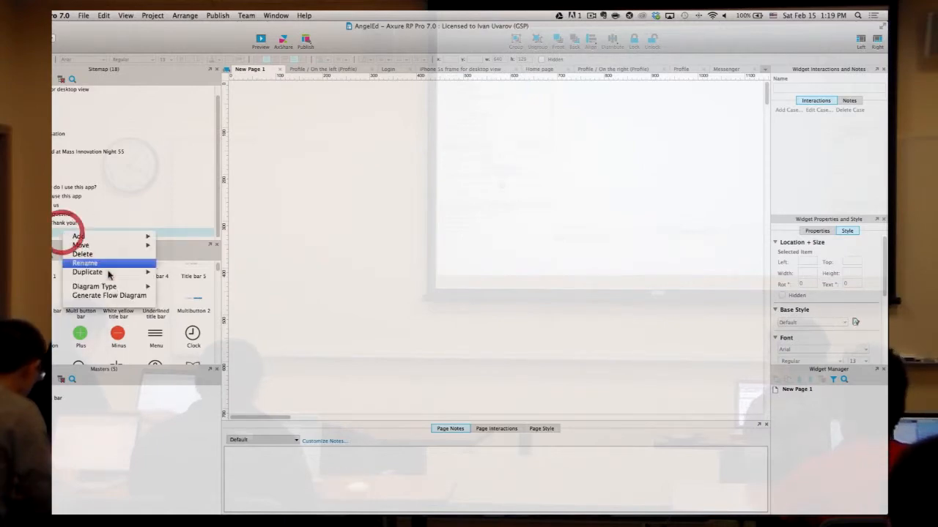
pyautogui.click(82, 254)
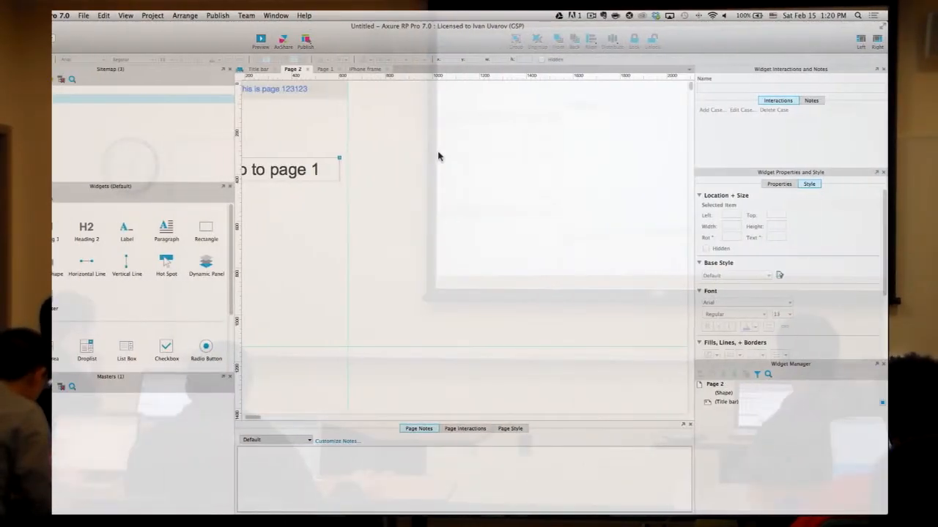
pyautogui.click(454, 158)
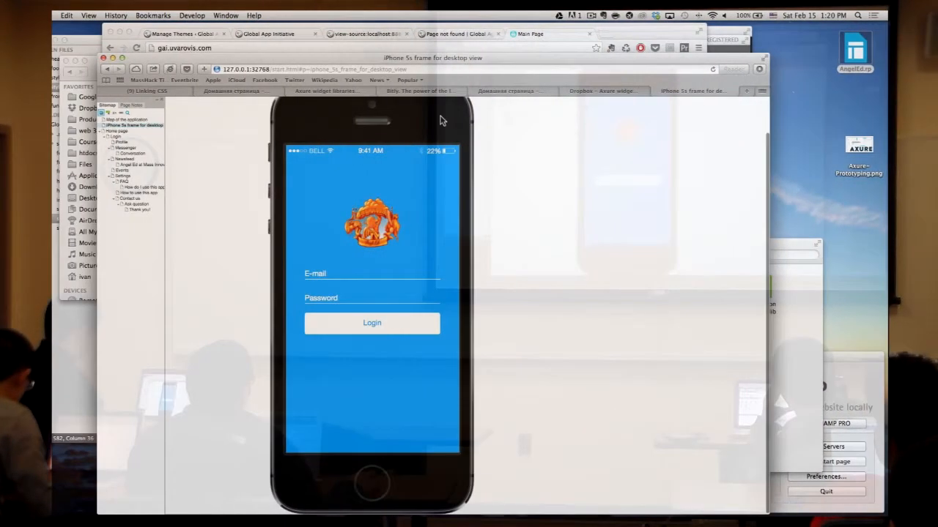
# - Load the angel-ed.uvarovis.com login prototype in Safari's address bar
pyautogui.press('super+l')
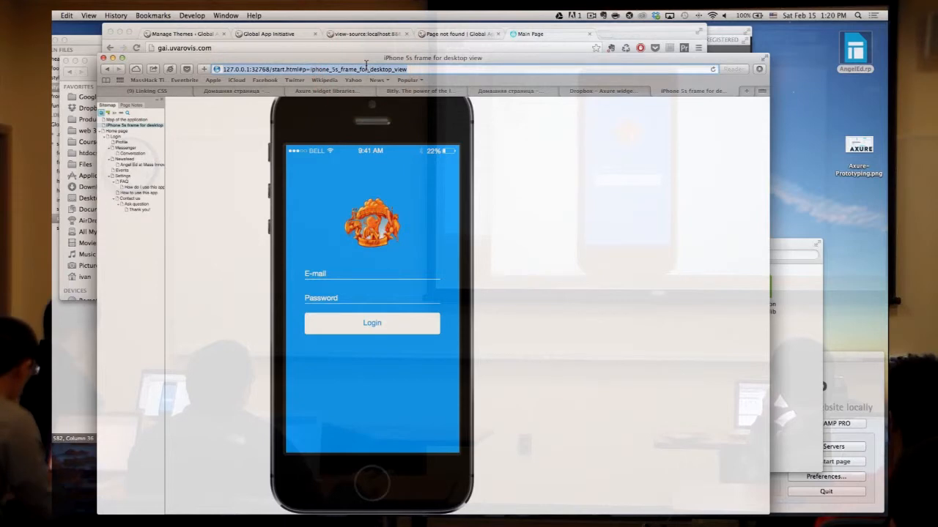
pyautogui.write('g')
pyautogui.press('BackSpace')
pyautogui.write('angel-ed.uvarovis.com')
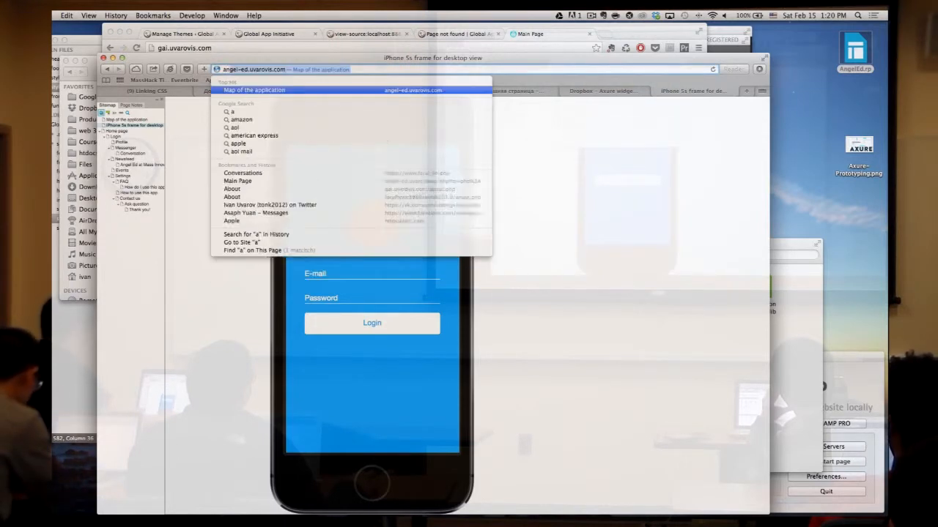
pyautogui.press('Return')
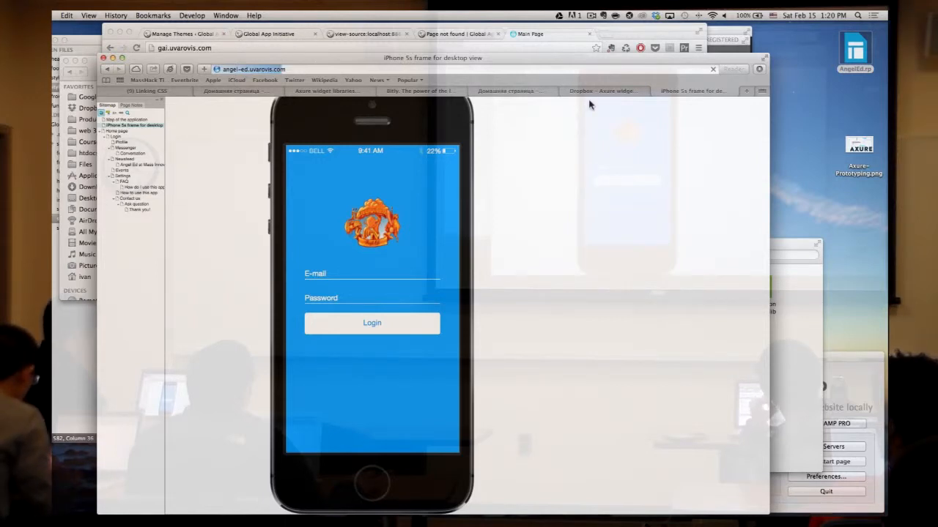
# - Open axure.com in a new Safari tab
pyautogui.click(746, 90)
pyautogui.write('ax')
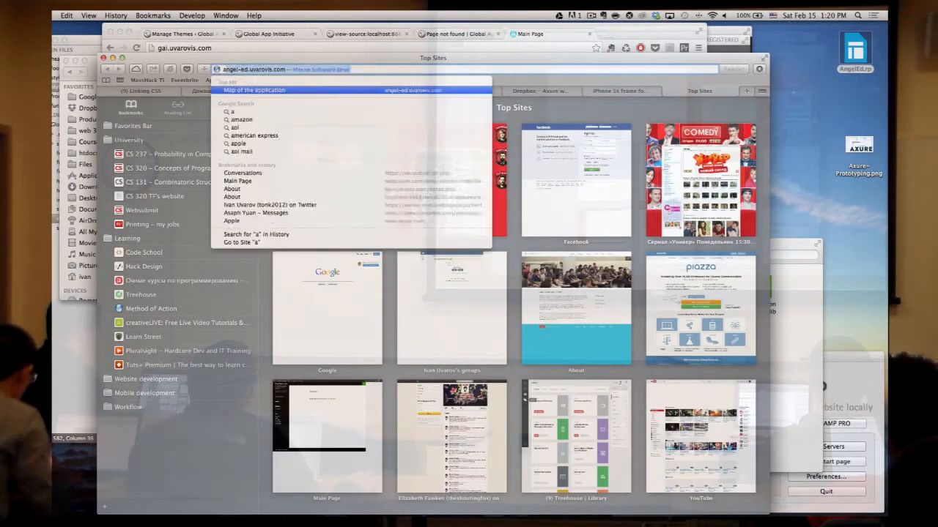
pyautogui.press('Return')
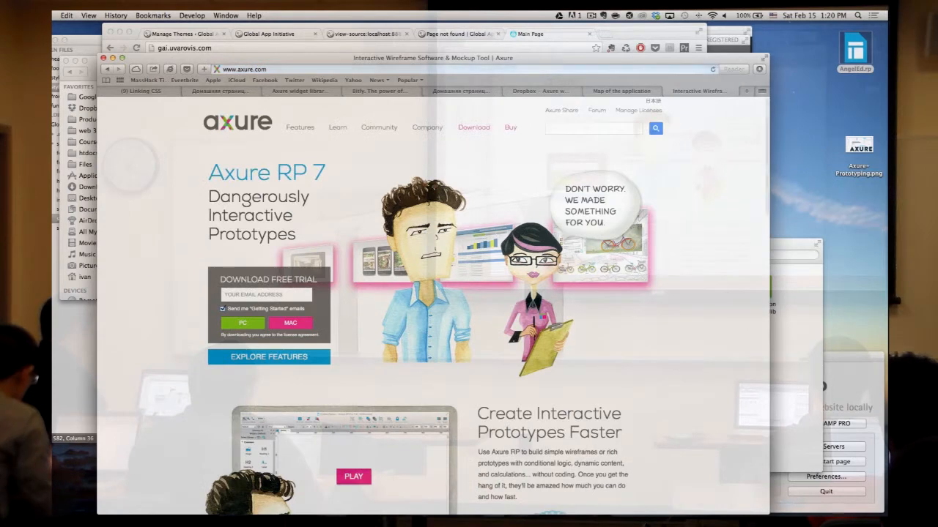
# - Sign in to AxShare with your username and password, staying signed in, then return to Axure RP
pyautogui.click(563, 112)
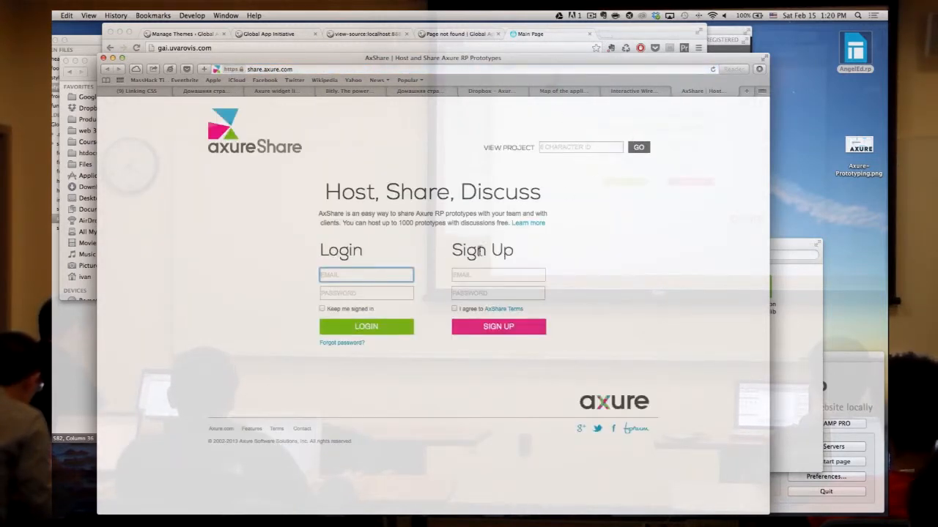
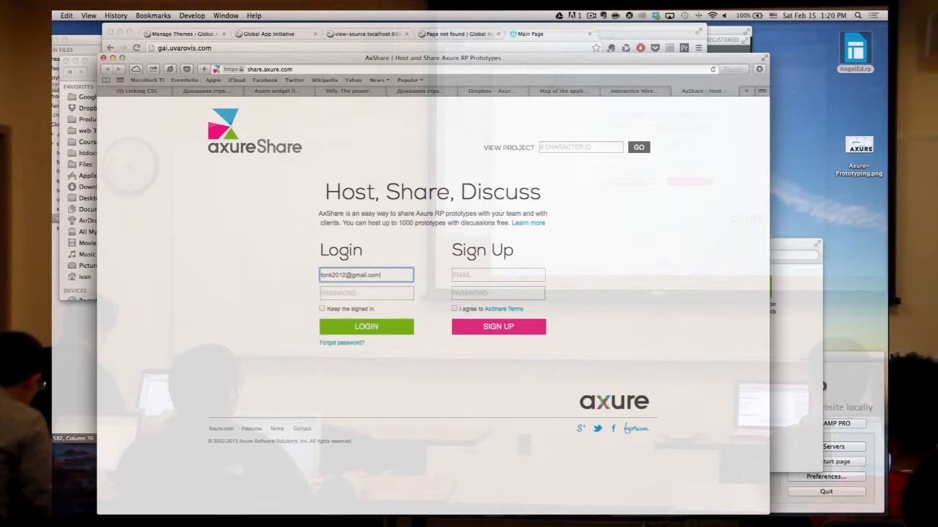
pyautogui.press('Tab')
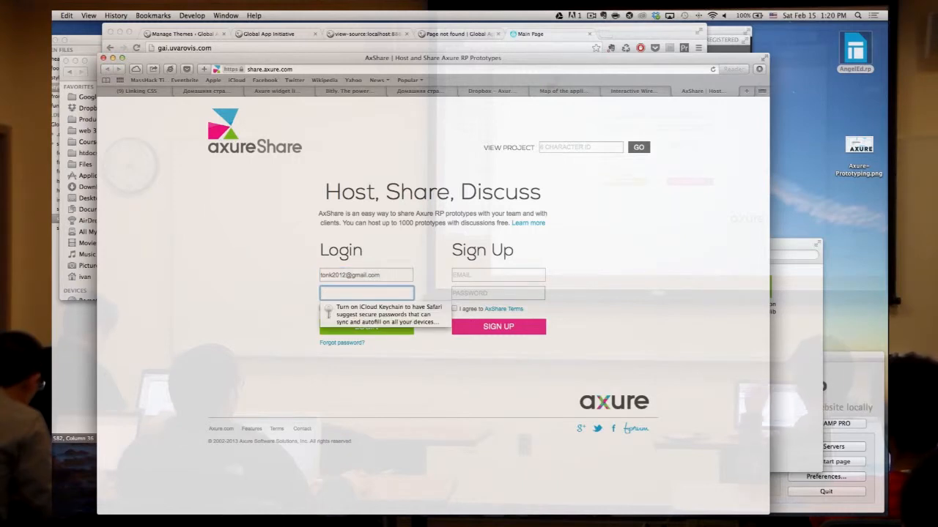
pyautogui.write('••••••••••••')
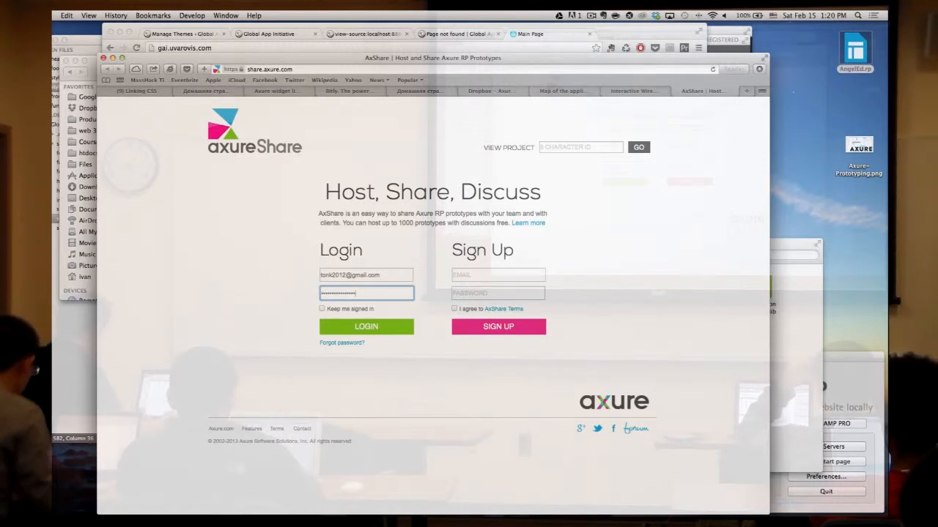
pyautogui.click(320, 308)
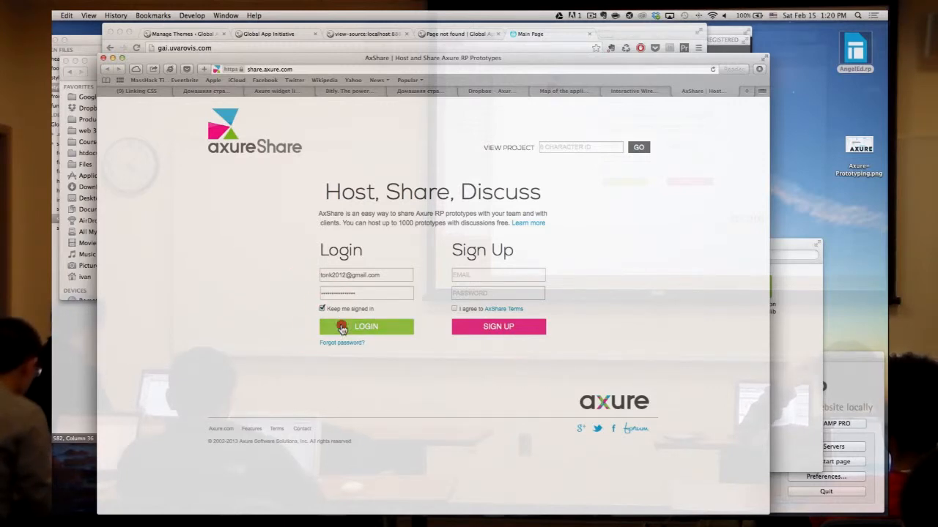
pyautogui.click(338, 328)
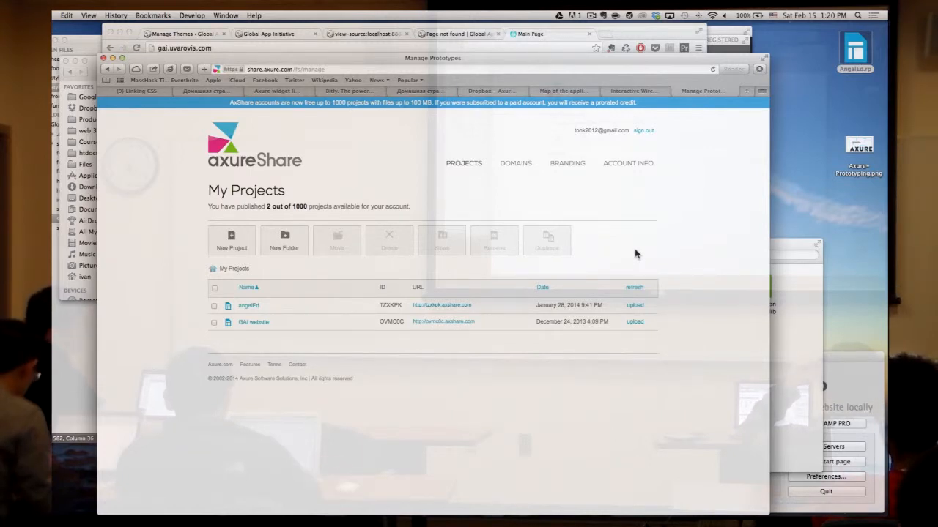
pyautogui.hotkey('ctrl', 'Right')
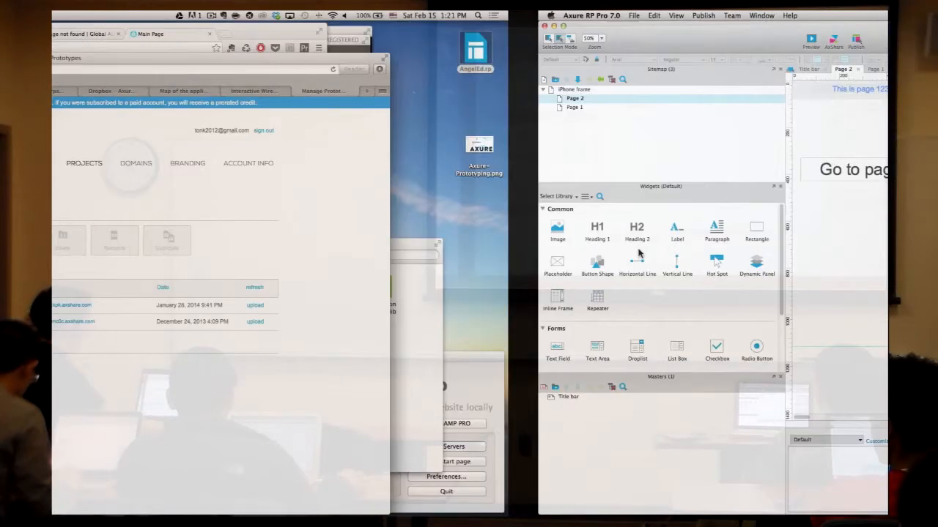
# - Open the iPhone frame page and review the AxShare publish settings with the HTML 1 (default) configuration
pyautogui.click(677, 249)
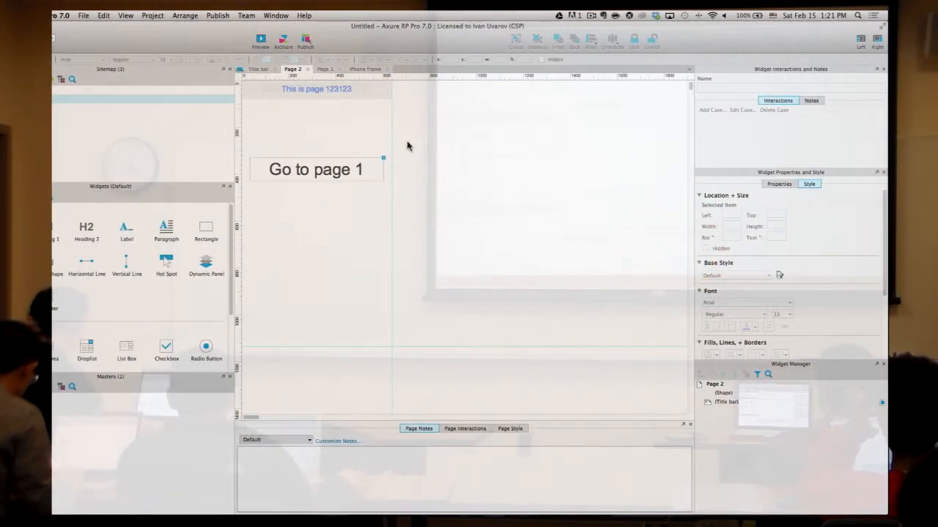
pyautogui.doubleClick(102, 89)
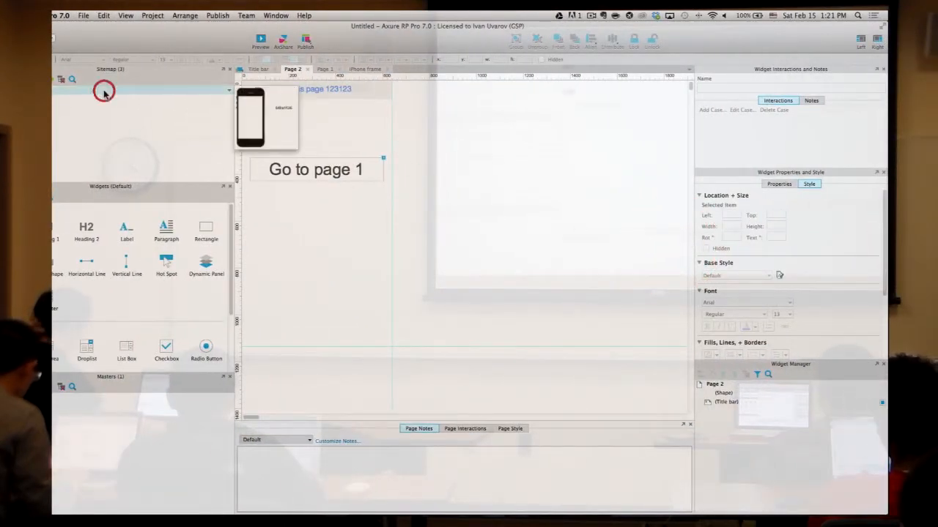
pyautogui.click(284, 40)
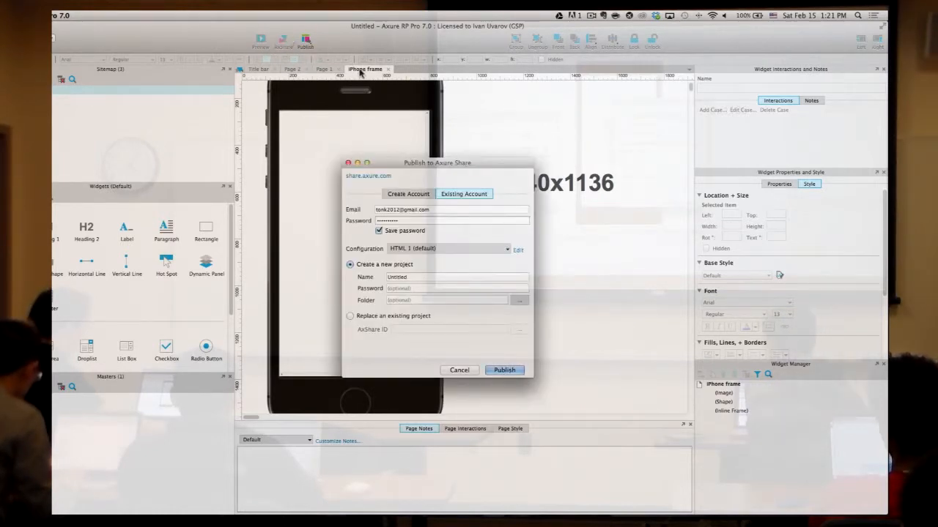
pyautogui.click(472, 220)
pyautogui.click(475, 210)
pyautogui.click(448, 250)
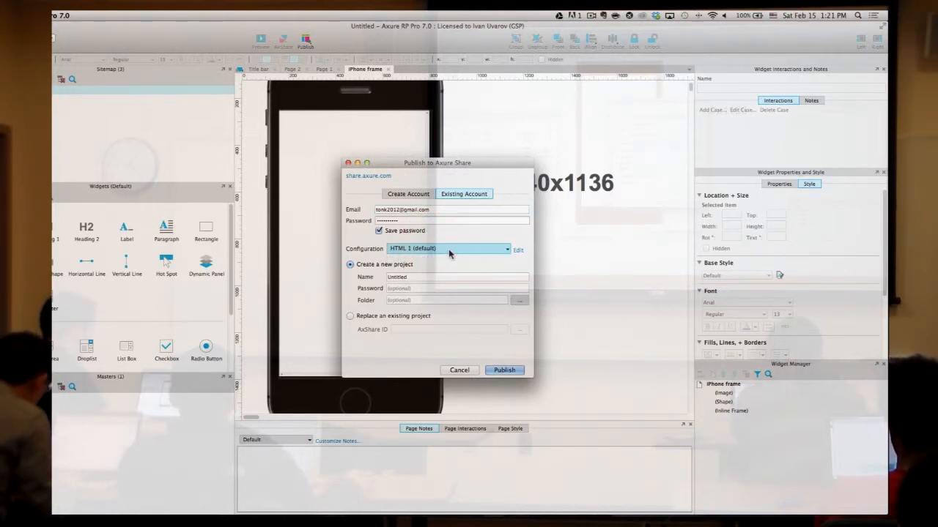
# - Publish the prototype to AxShare as a new project named 'Axure lecture'
pyautogui.click(444, 279)
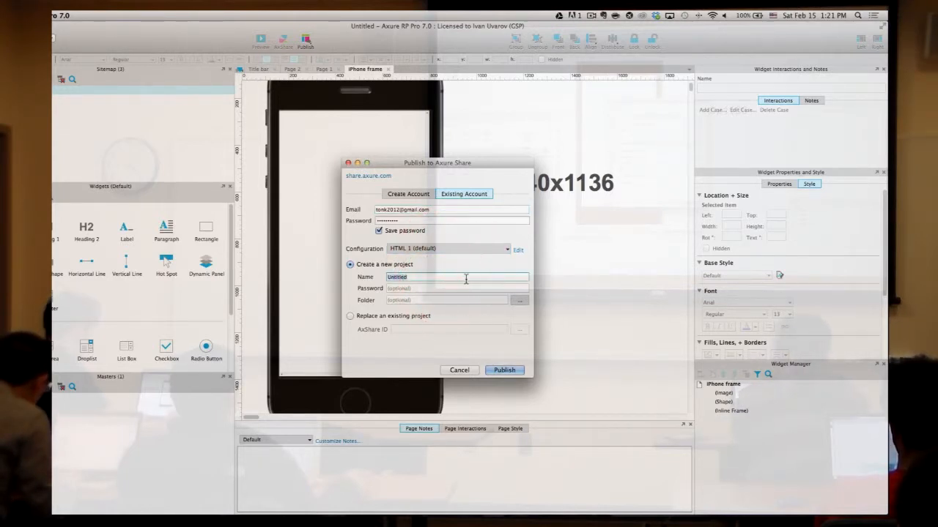
pyautogui.write('Axure')
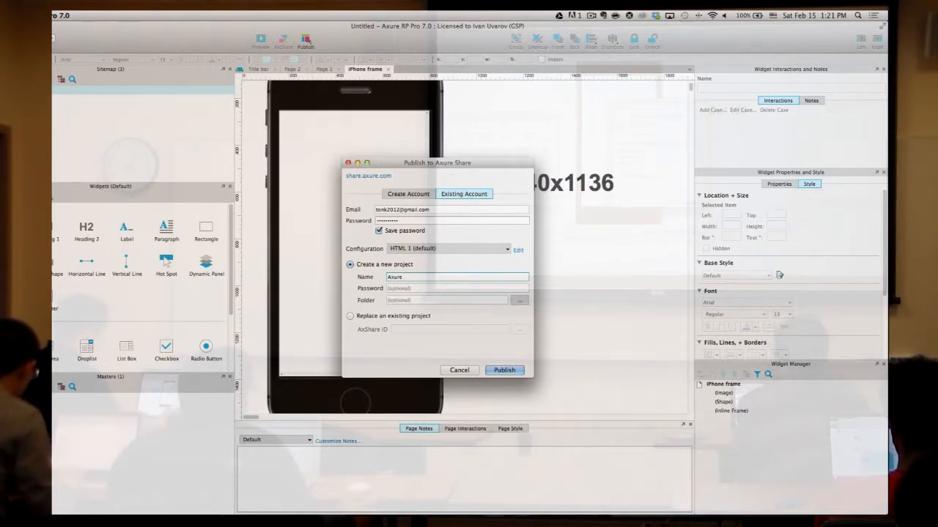
pyautogui.write(' lecture')
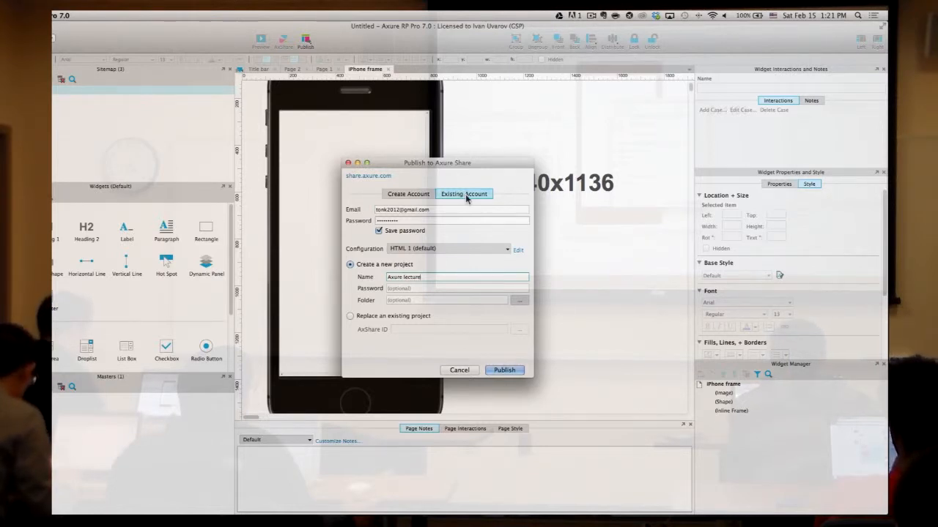
pyautogui.click(505, 371)
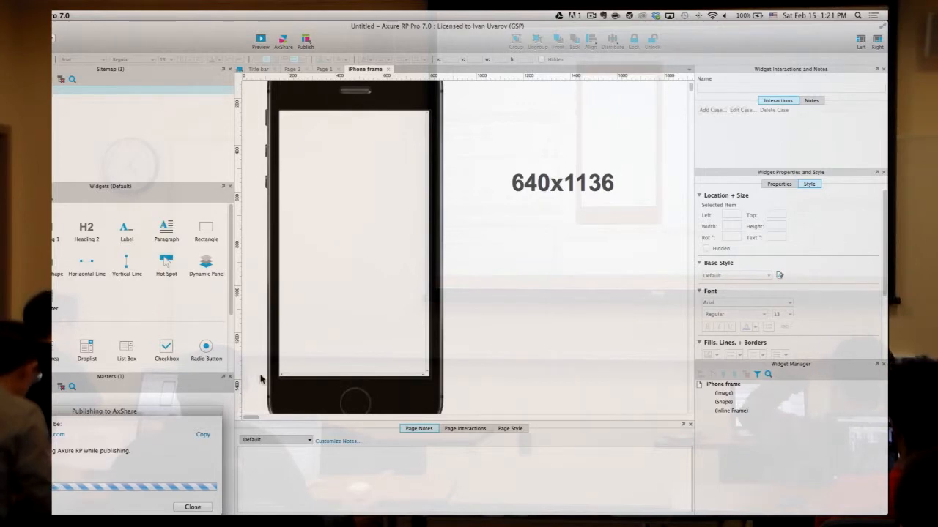
pyautogui.moveTo(205, 412); pyautogui.dragTo(461, 152)
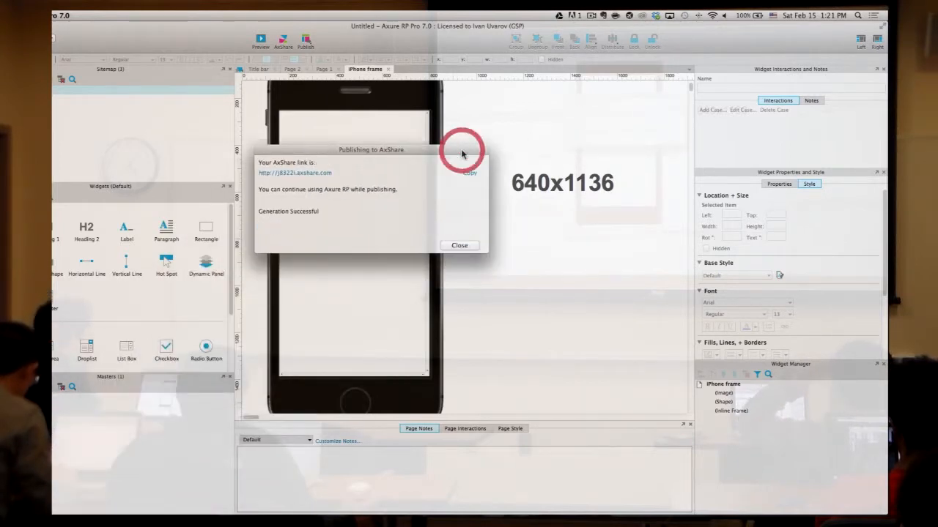
pyautogui.click(468, 247)
pyautogui.hotkey('ctrl', 'Left')
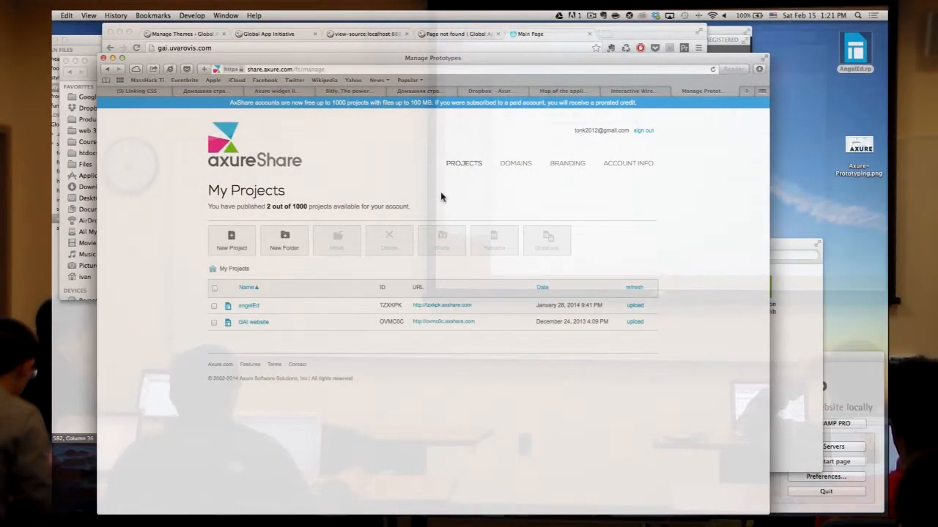
# - Reload My Projects, view the published Axure lecture prototype, then return to Axure RP
pyautogui.click(714, 70)
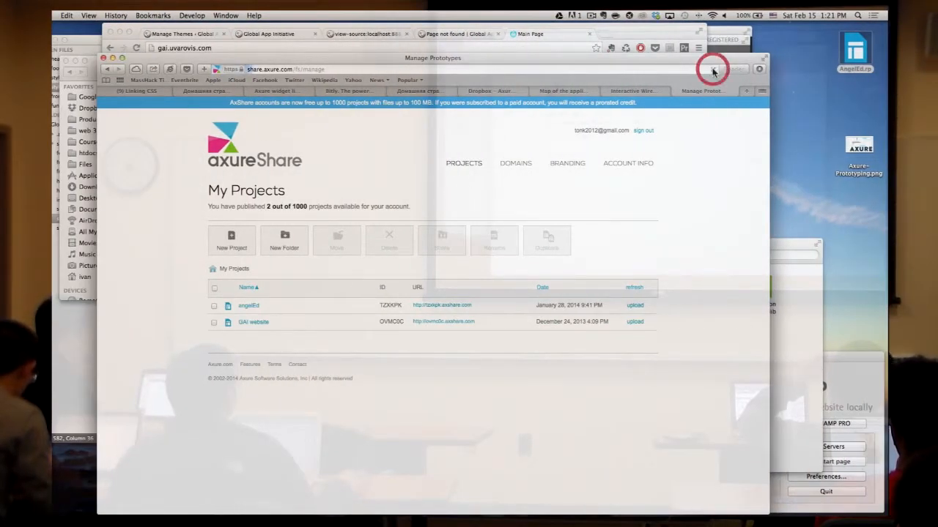
pyautogui.click(287, 329)
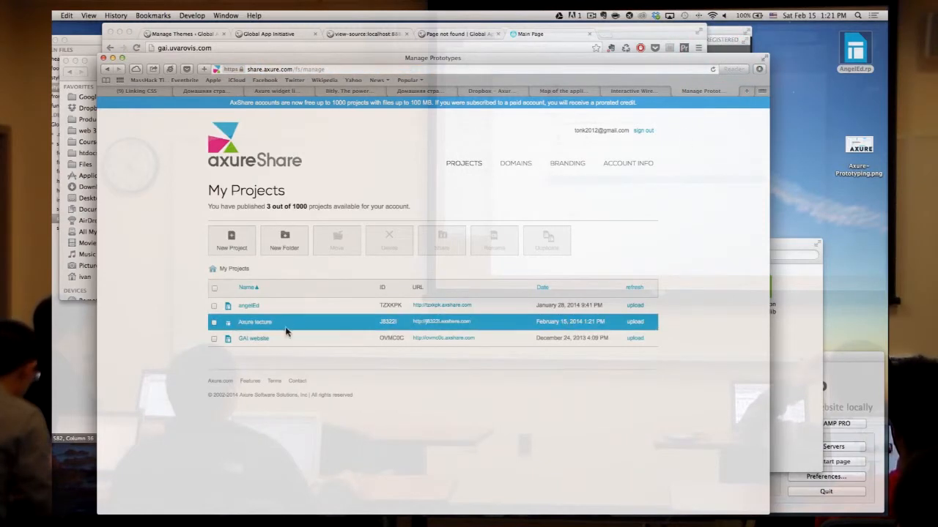
pyautogui.click(431, 322)
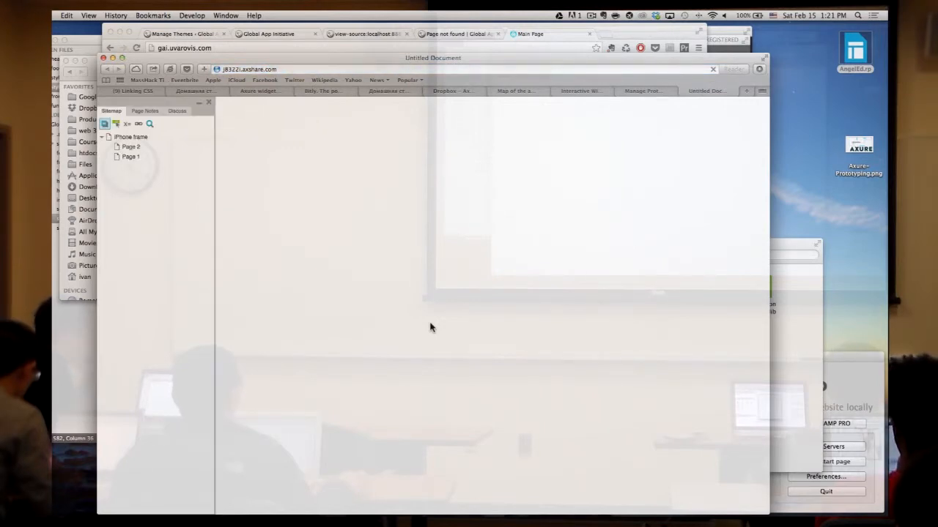
pyautogui.click(656, 91)
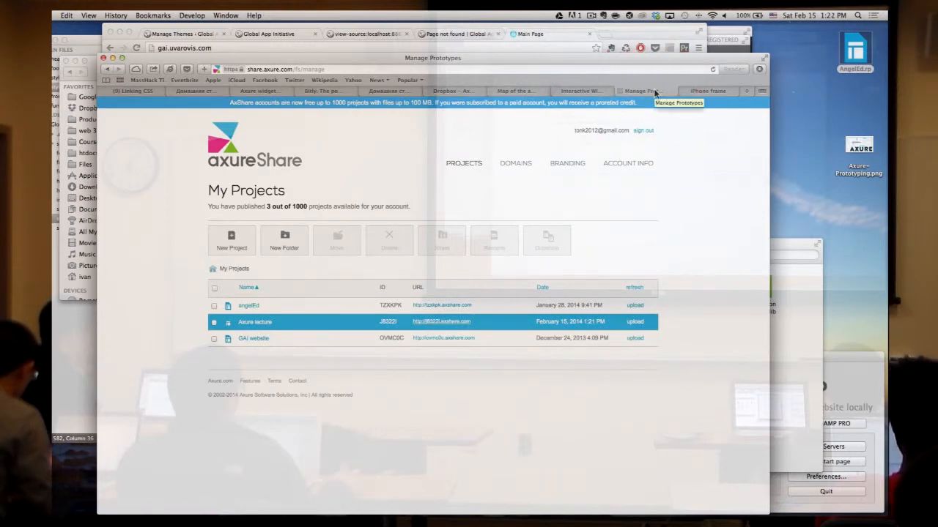
pyautogui.moveTo(293, 204); pyautogui.dragTo(313, 203)
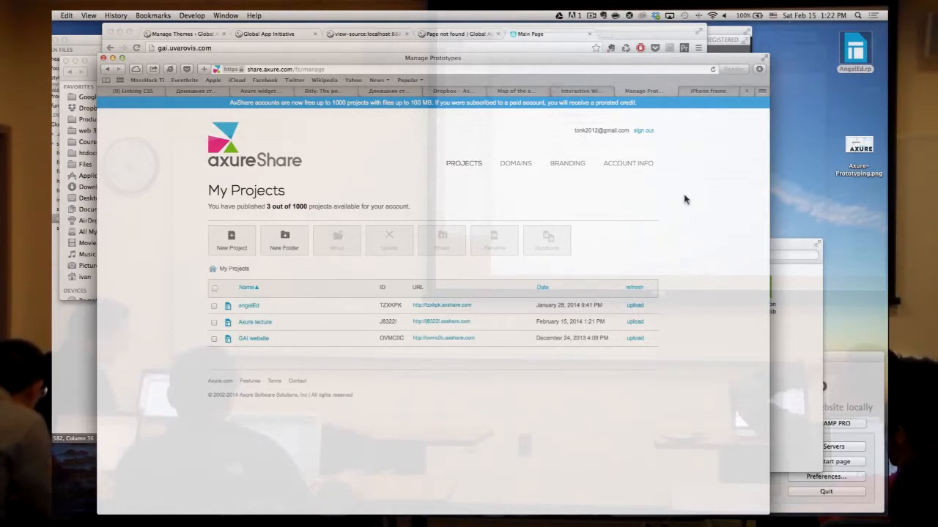
pyautogui.press('super+Tab')
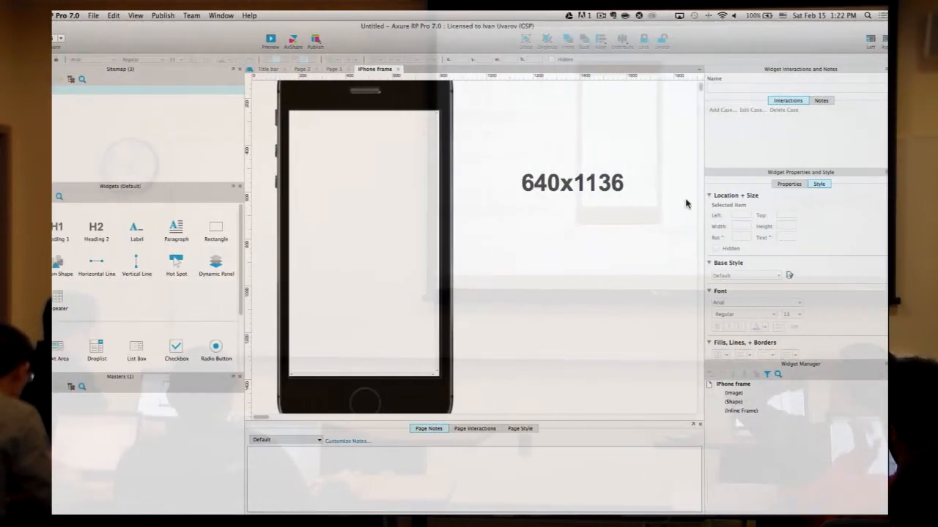
# - Choose Team > Create Team Project from Current File… after browsing the Publish and Project menus
pyautogui.hscroll(1, 593, 153)
pyautogui.click(219, 15)
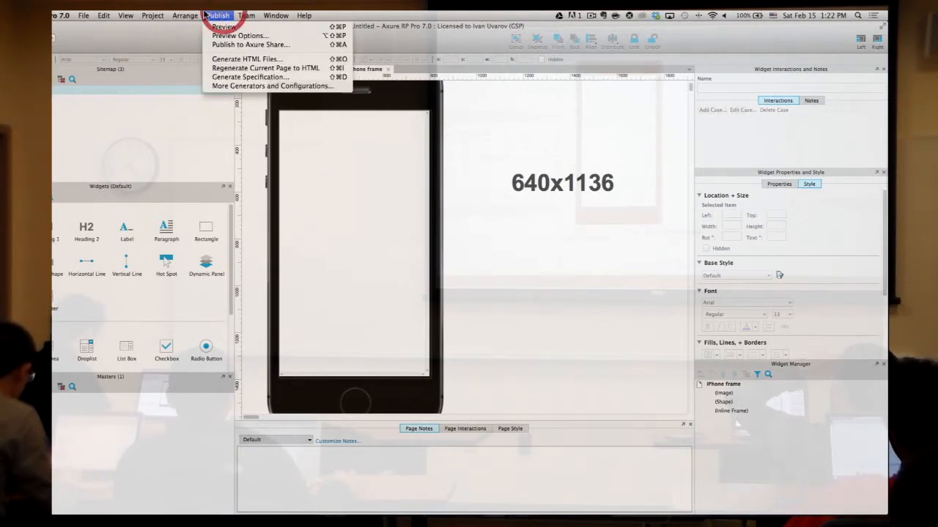
pyautogui.click(612, 147)
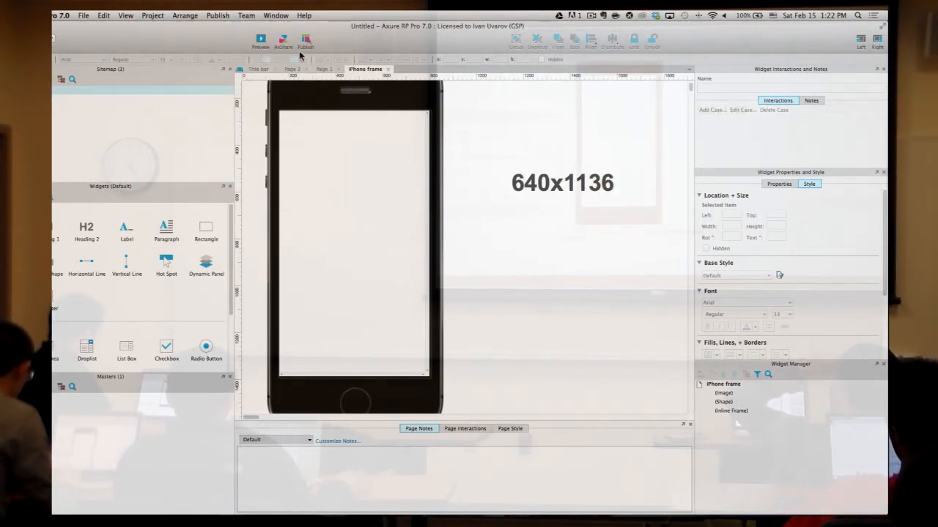
pyautogui.click(152, 15)
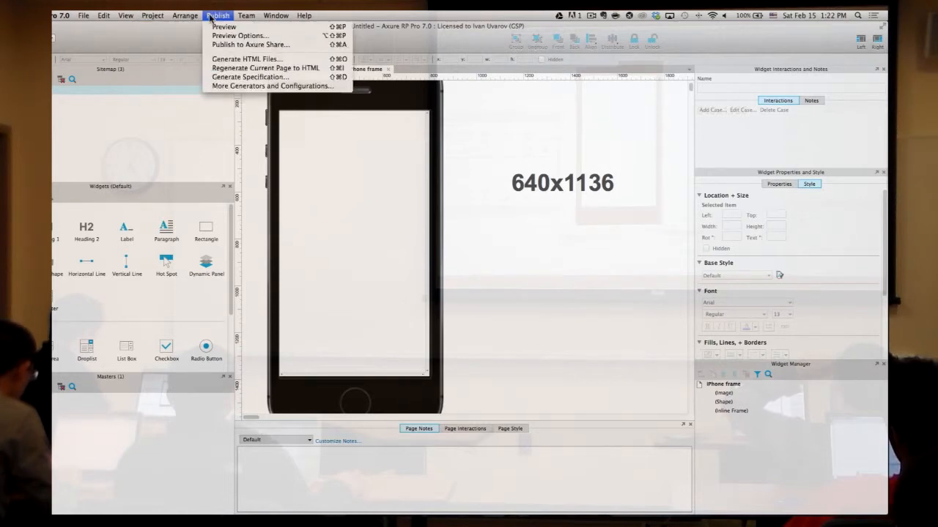
pyautogui.moveTo(236, 16)
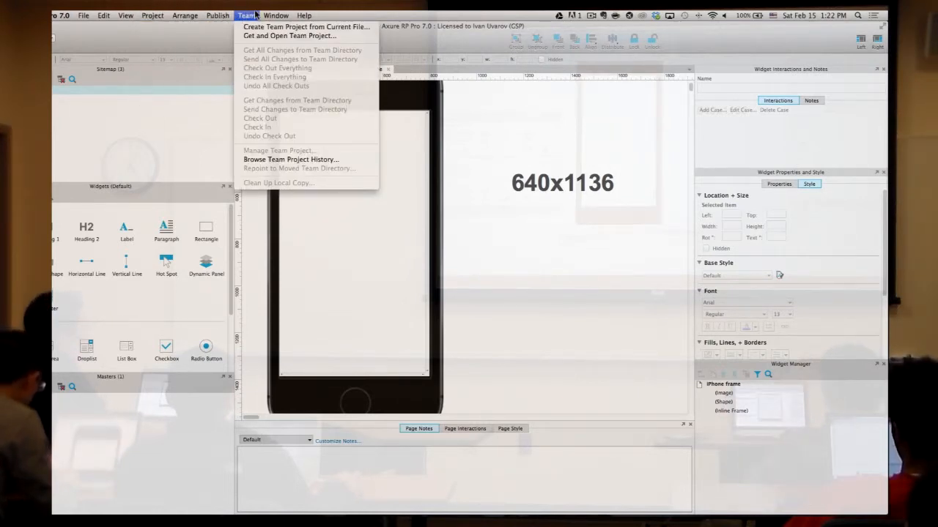
pyautogui.click(226, 28)
pyautogui.click(246, 16)
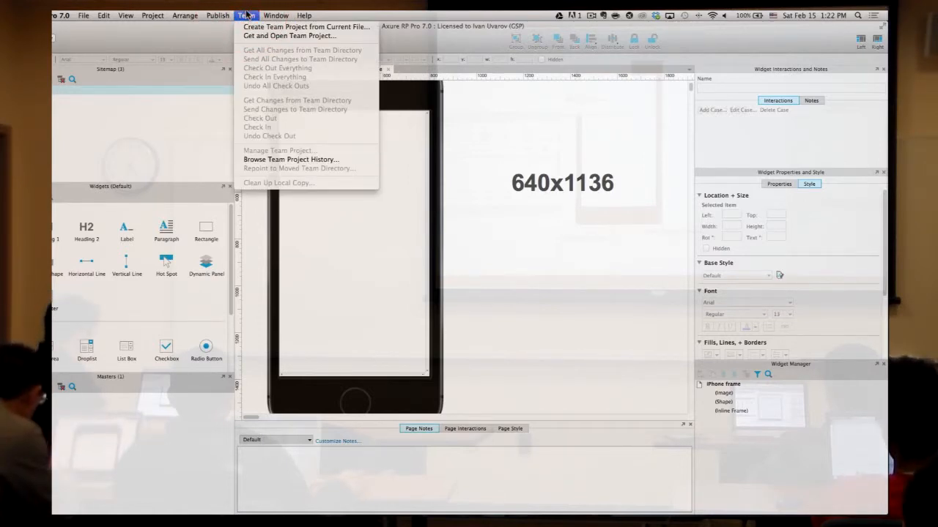
pyautogui.click(248, 27)
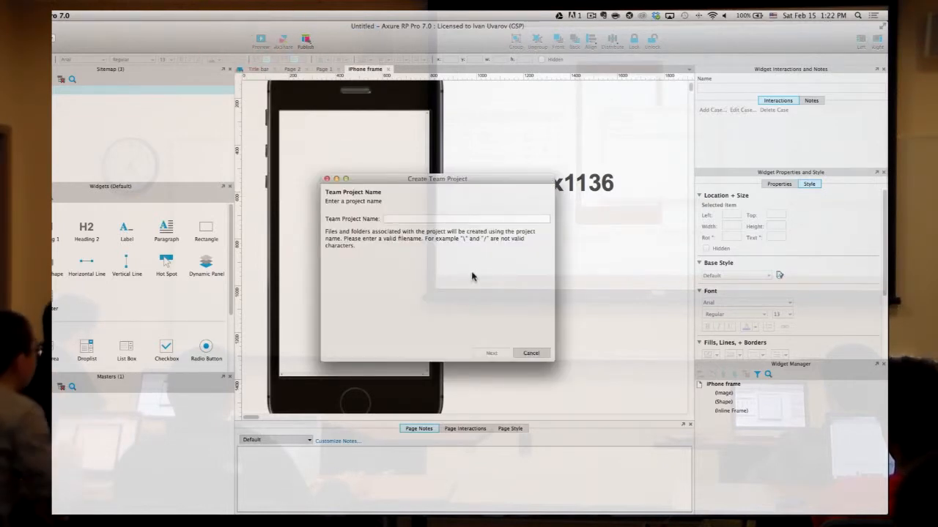
# - Name the team project 'Axure lecture shared', advance, and browse for its team directory folder
pyautogui.click(427, 219)
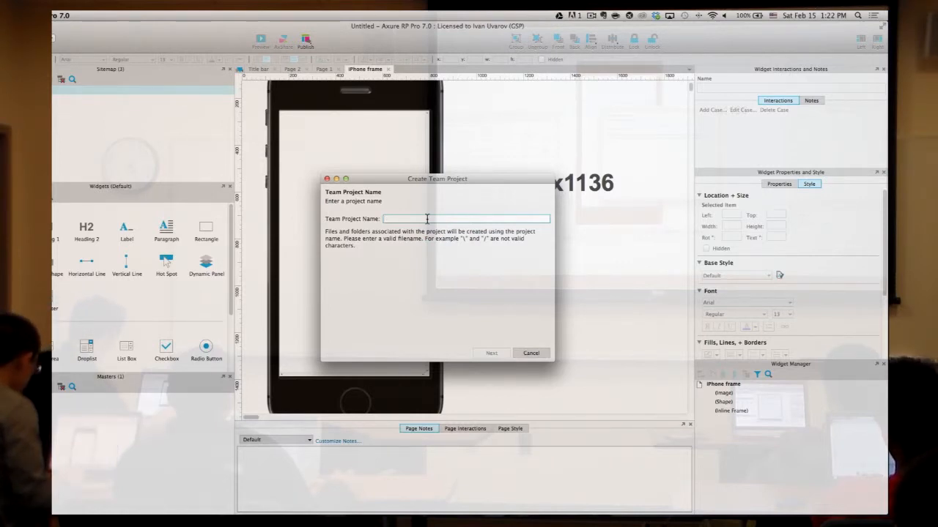
pyautogui.write('Ax')
pyautogui.press('BackSpace')
pyautogui.press('BackSpace')
pyautogui.write('Axure lect')
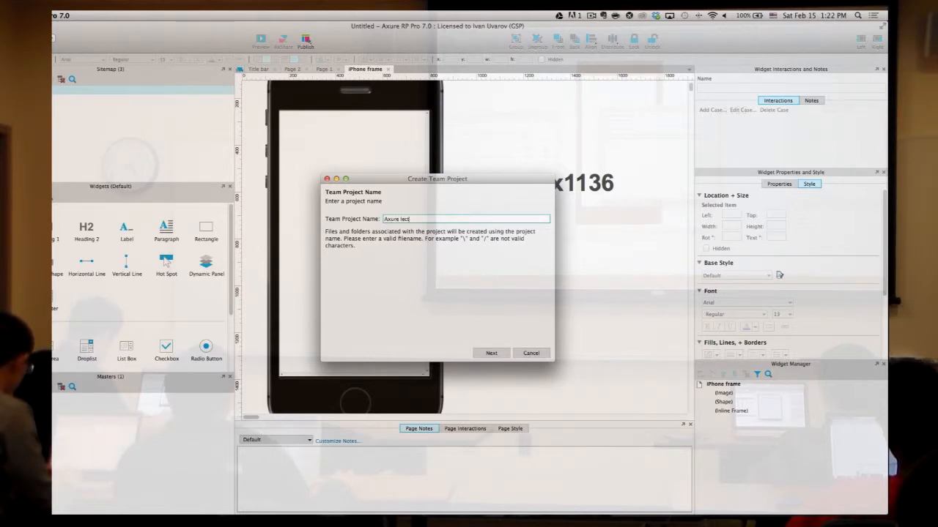
pyautogui.write('ure shared')
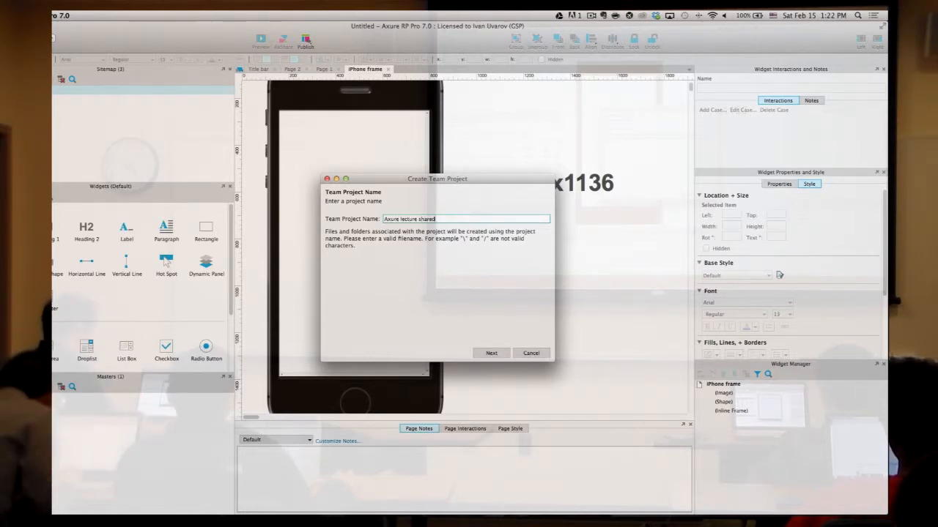
pyautogui.click(487, 354)
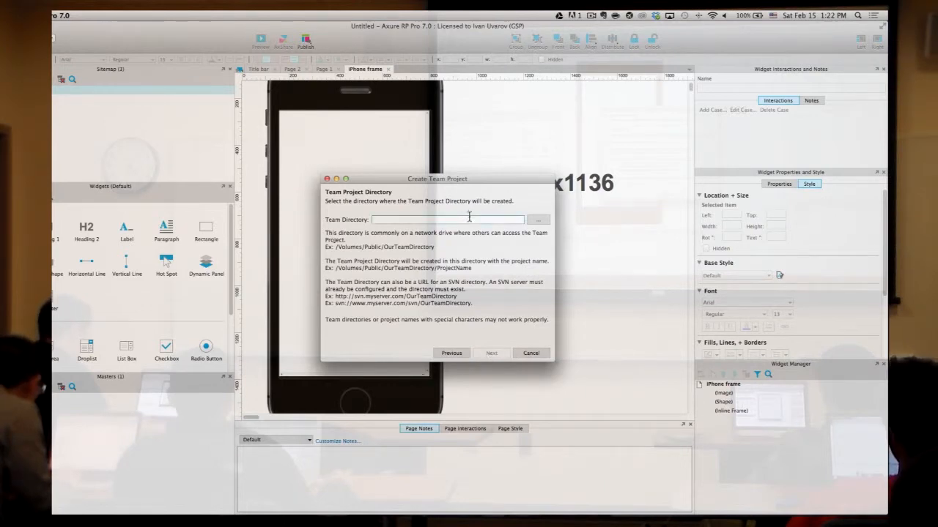
pyautogui.click(535, 220)
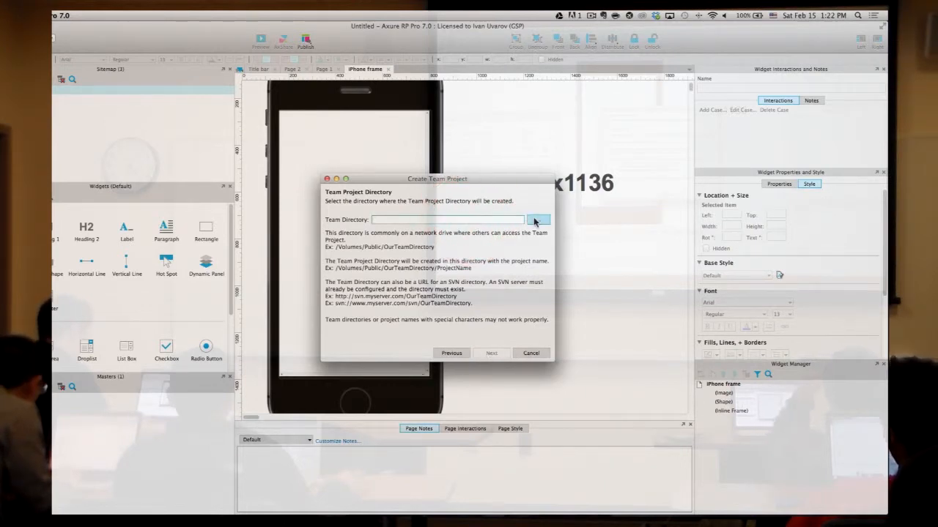
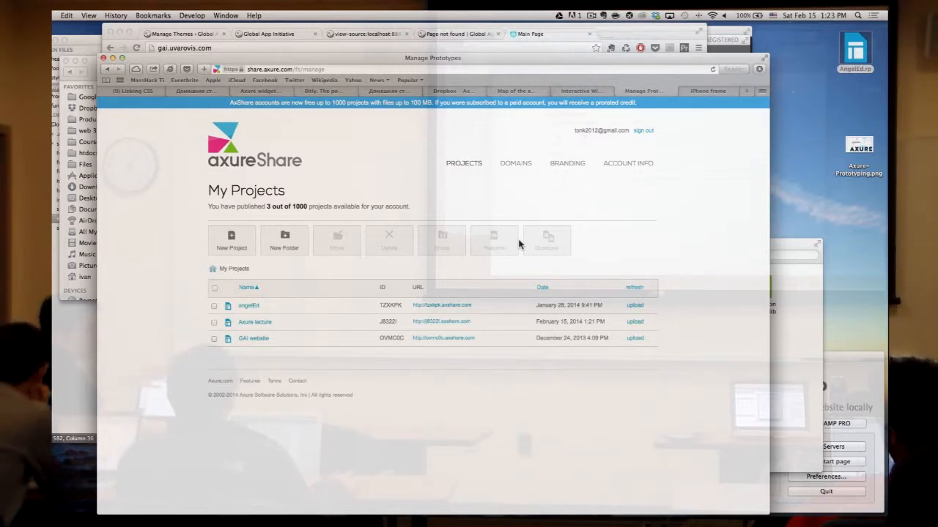
# - Bring Finder forward and open the Dropbox folder
pyautogui.moveTo(165, 513)
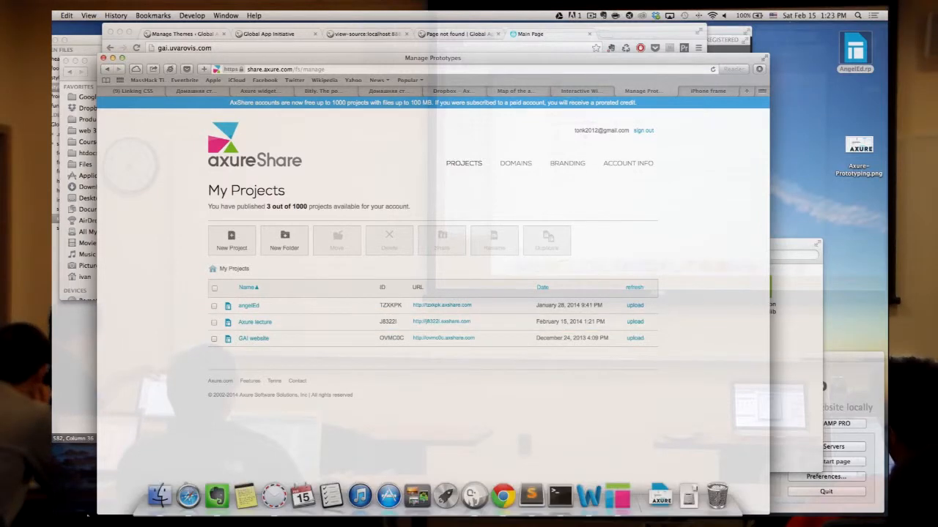
pyautogui.click(165, 496)
pyautogui.click(92, 142)
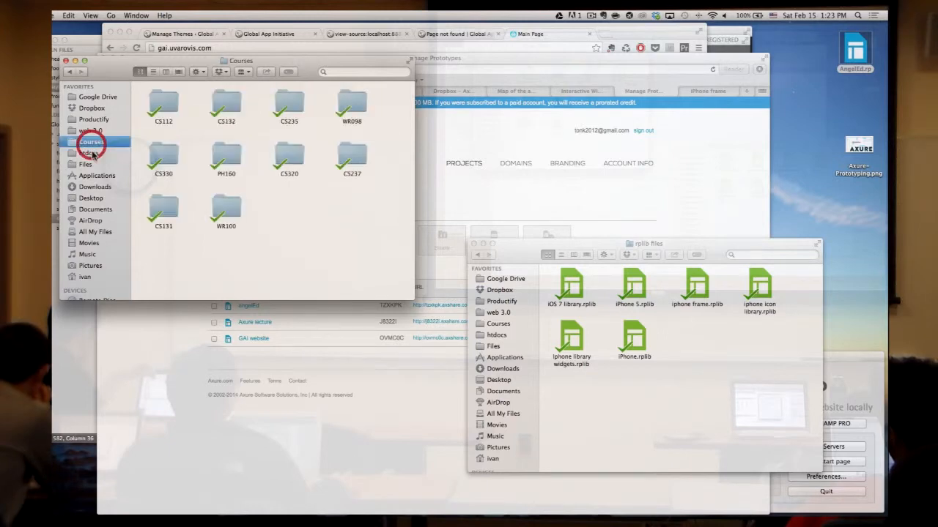
pyautogui.click(93, 198)
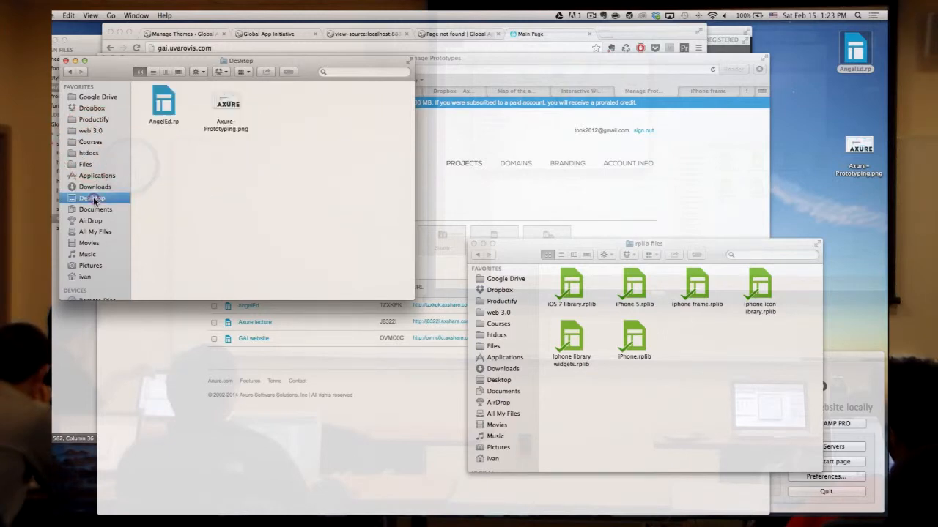
pyautogui.click(93, 107)
pyautogui.click(251, 203)
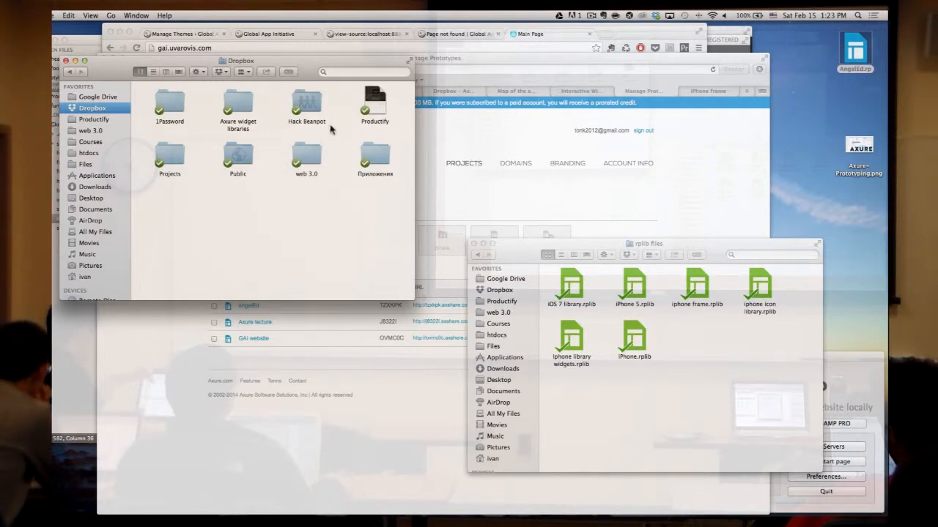
# - Create a new Dropbox folder named 'Axure lecture shared project'
pyautogui.rightClick(183, 197)
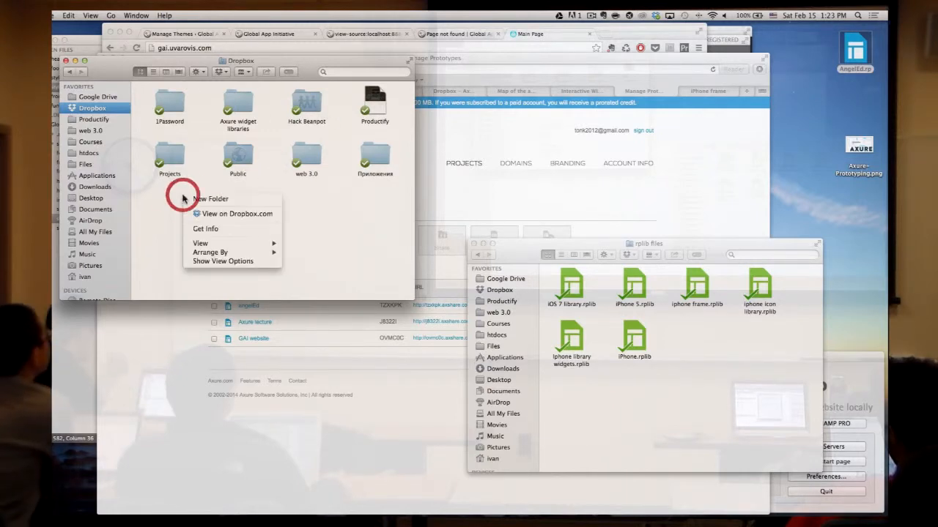
pyautogui.click(278, 192)
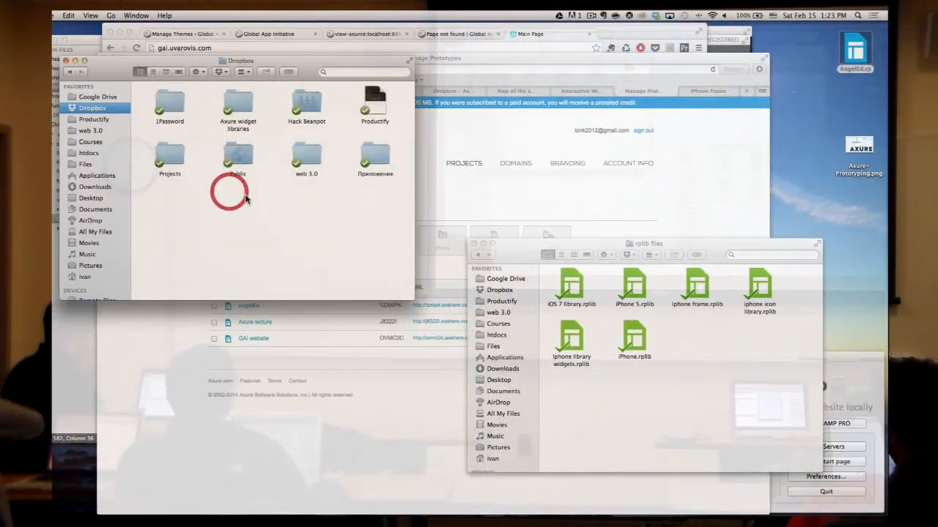
pyautogui.rightClick(137, 202)
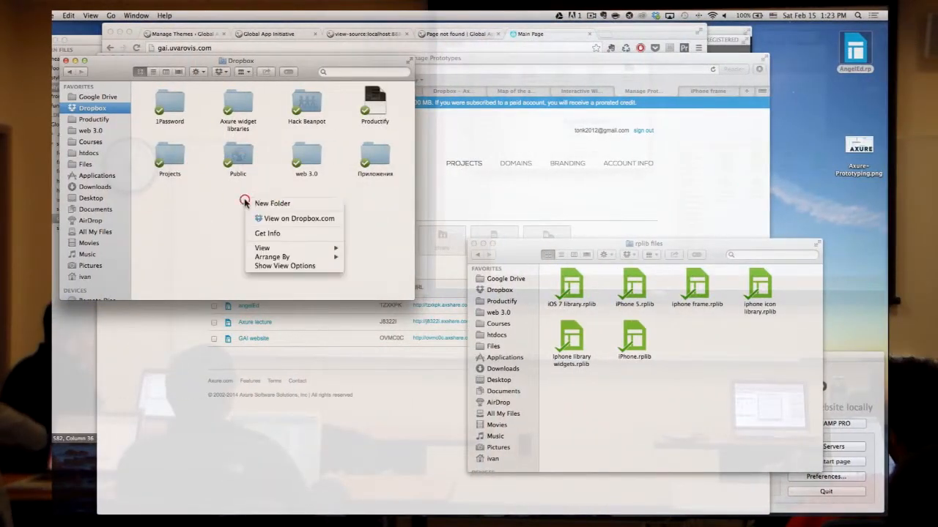
pyautogui.click(268, 203)
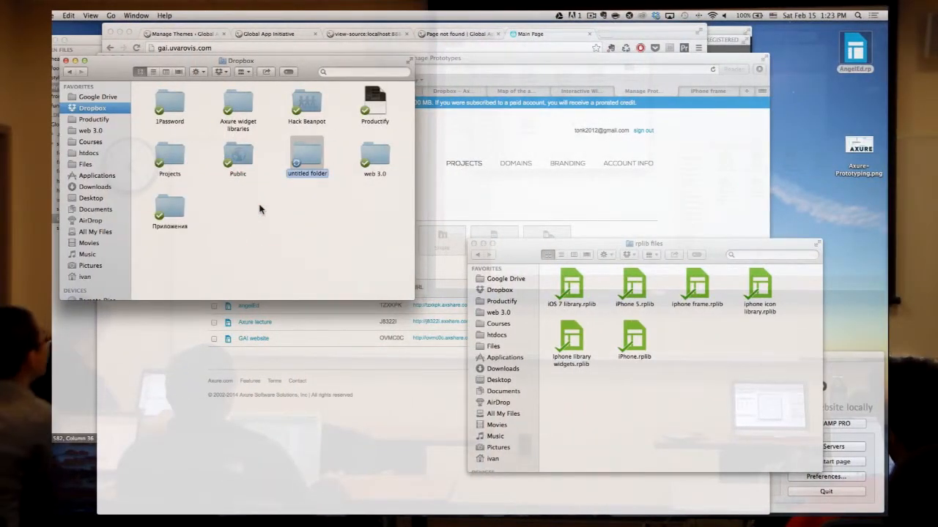
pyautogui.write('AXure le')
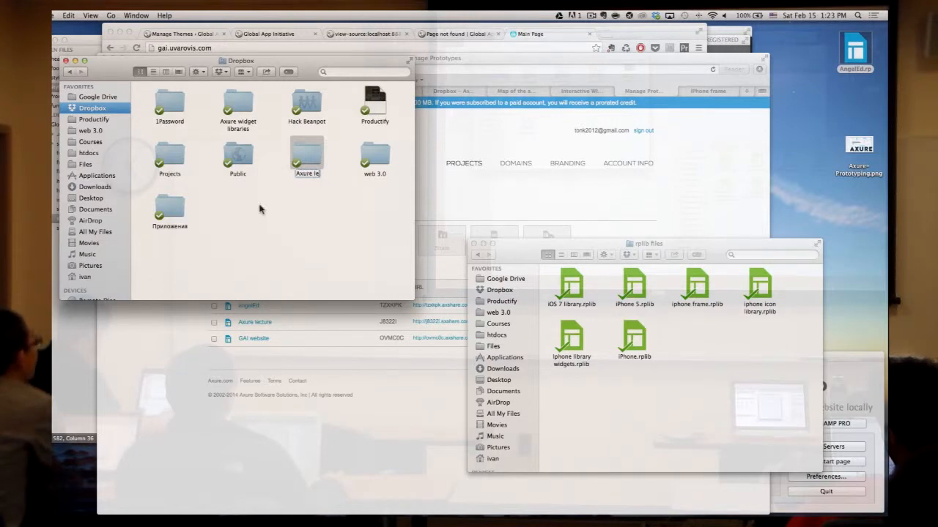
pyautogui.write('cture shared project')
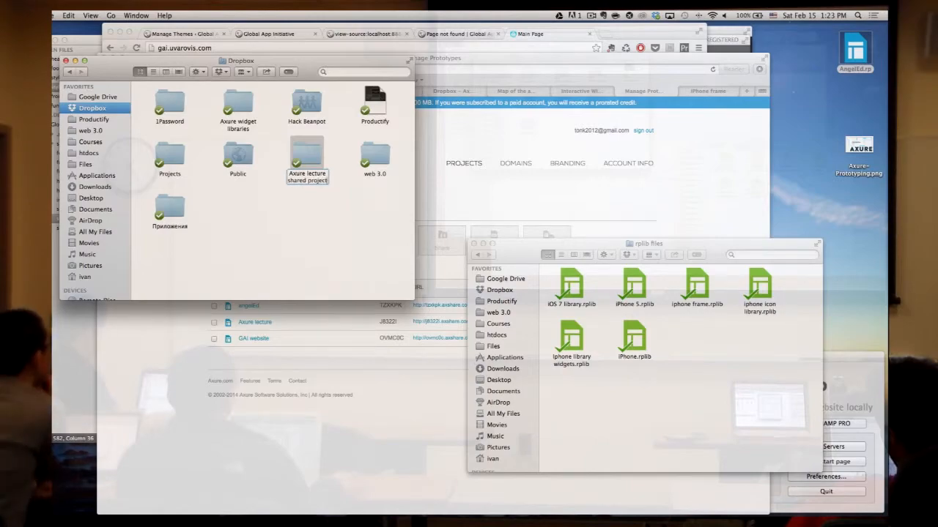
pyautogui.press('Return')
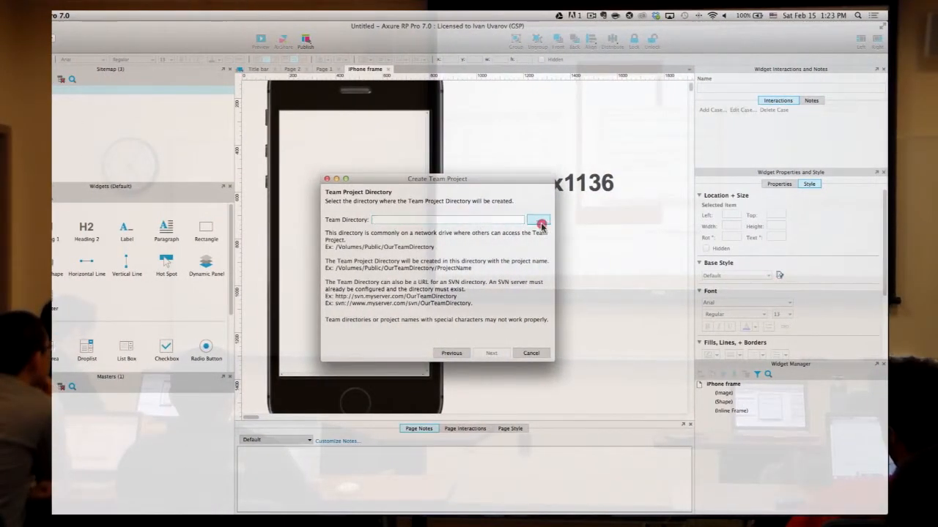
# - Set the team directory to the Dropbox 'Axure lecture shared project' folder
pyautogui.click(539, 223)
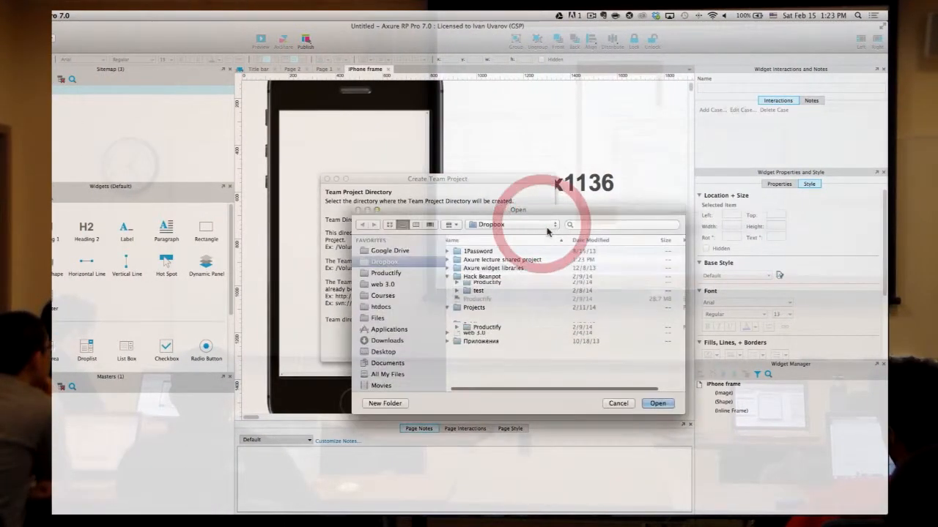
pyautogui.scroll(-2, 493, 297)
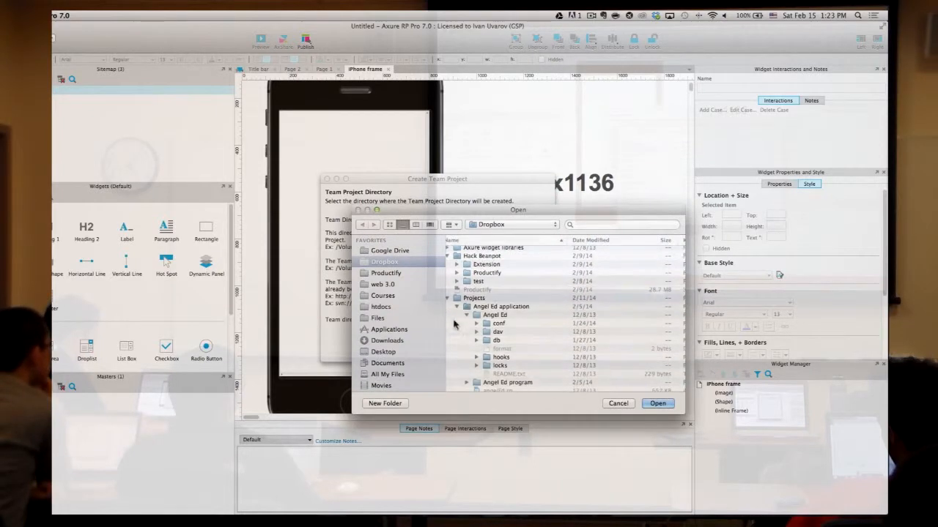
pyautogui.click(450, 299)
pyautogui.click(449, 299)
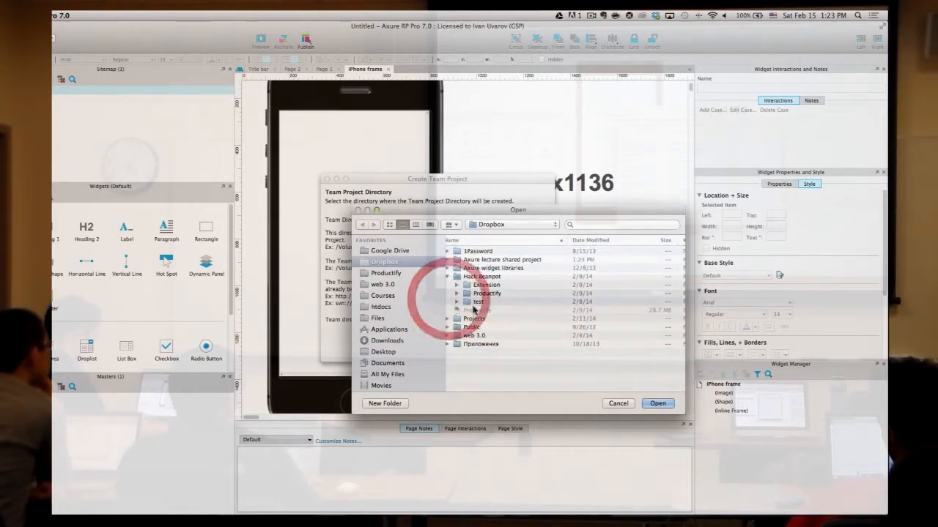
pyautogui.click(482, 268)
pyautogui.click(492, 260)
pyautogui.click(657, 403)
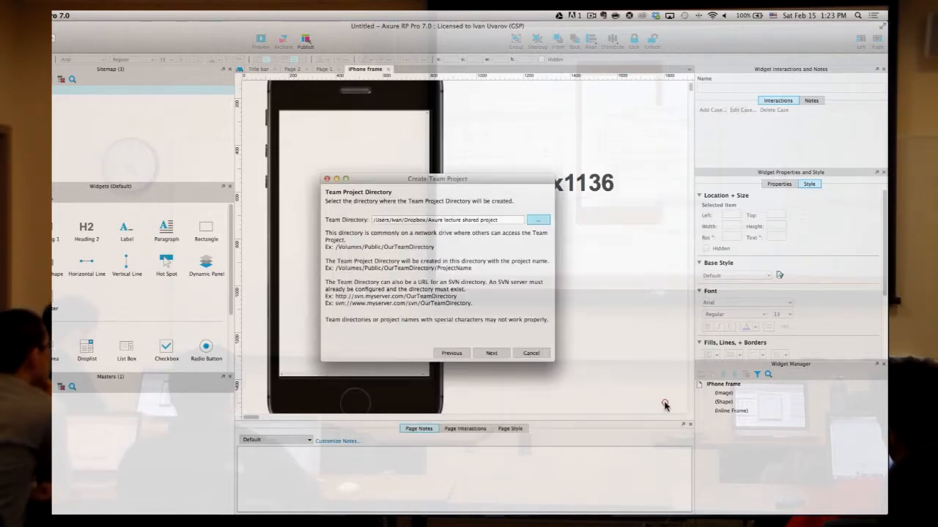
pyautogui.click(502, 353)
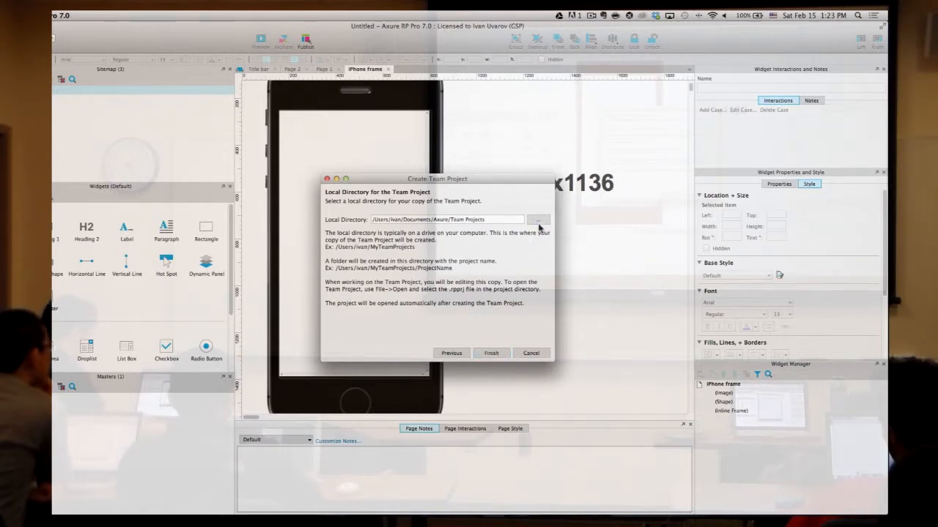
# - Keep the local copy under Documents, allow creating its folder, and finish the team project
pyautogui.click(538, 221)
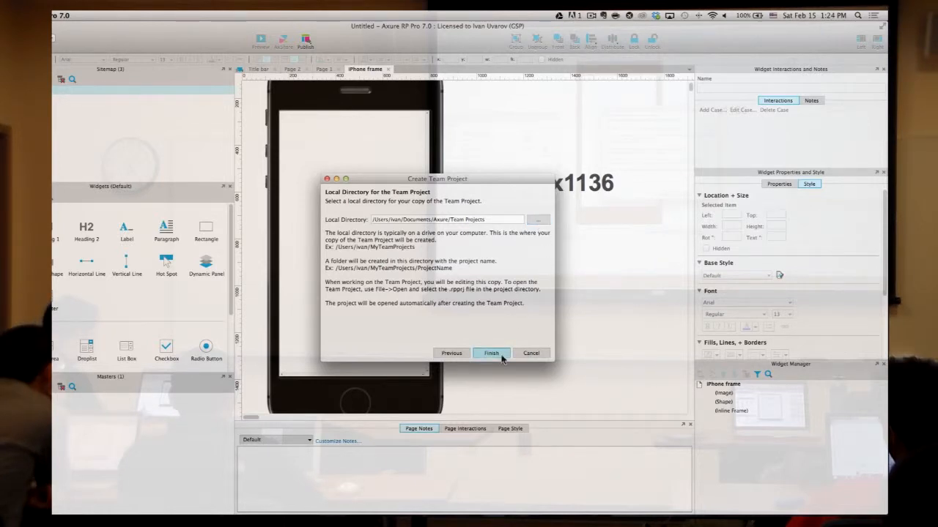
pyautogui.click(477, 221)
pyautogui.click(497, 351)
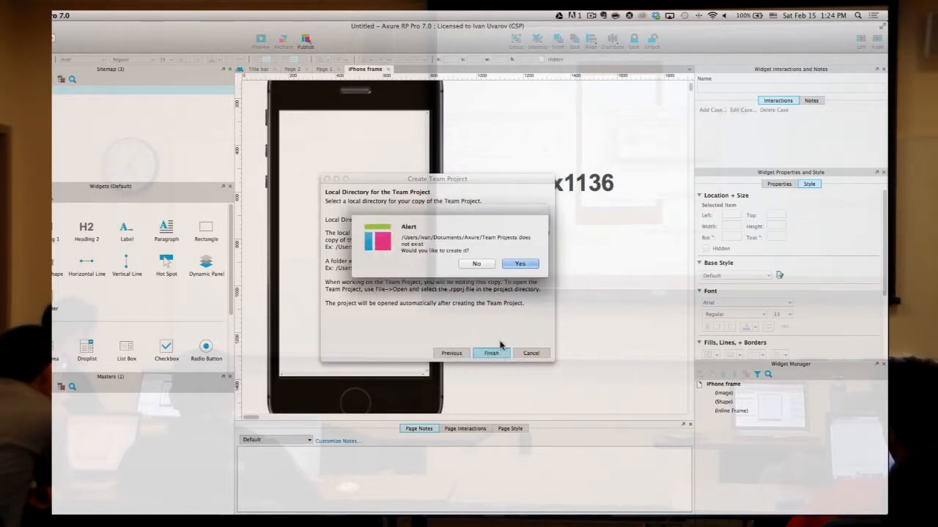
pyautogui.click(519, 264)
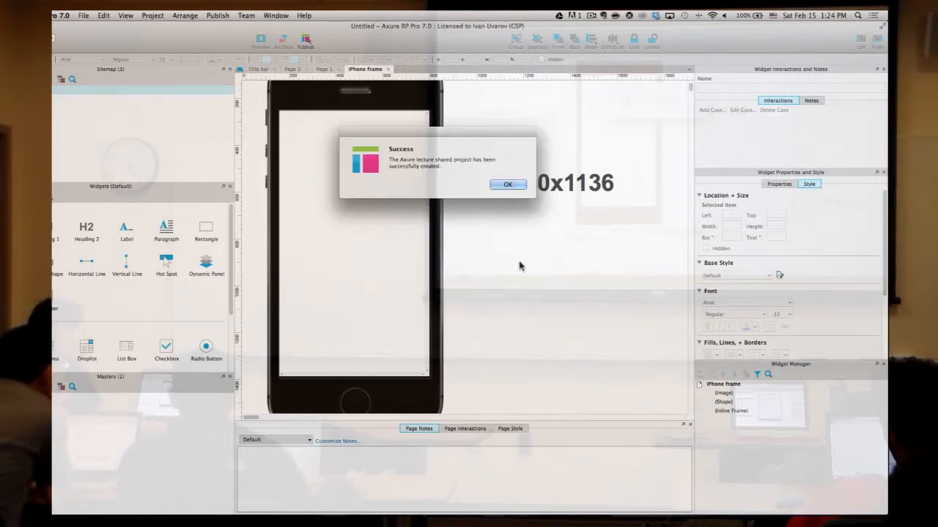
pyautogui.click(511, 184)
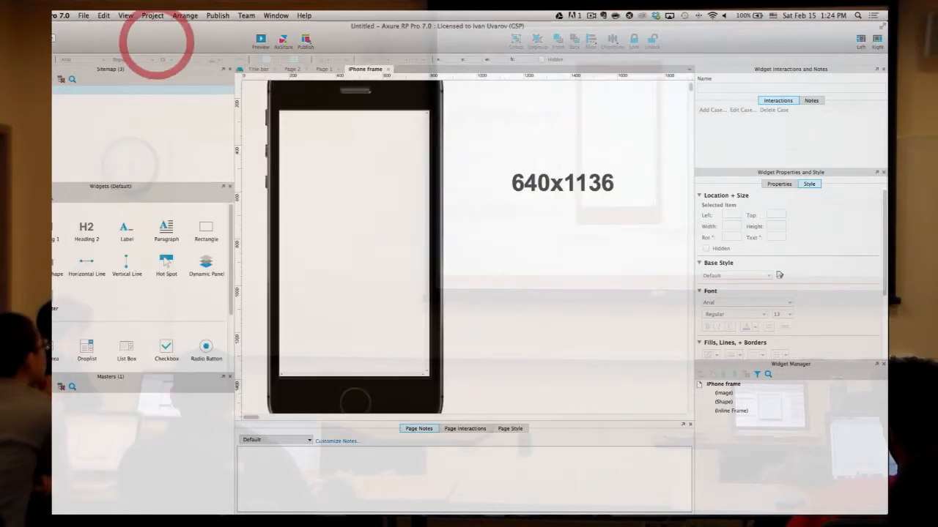
# - Close the untitled document without saving and maximize the shared project window
pyautogui.press('super+q')
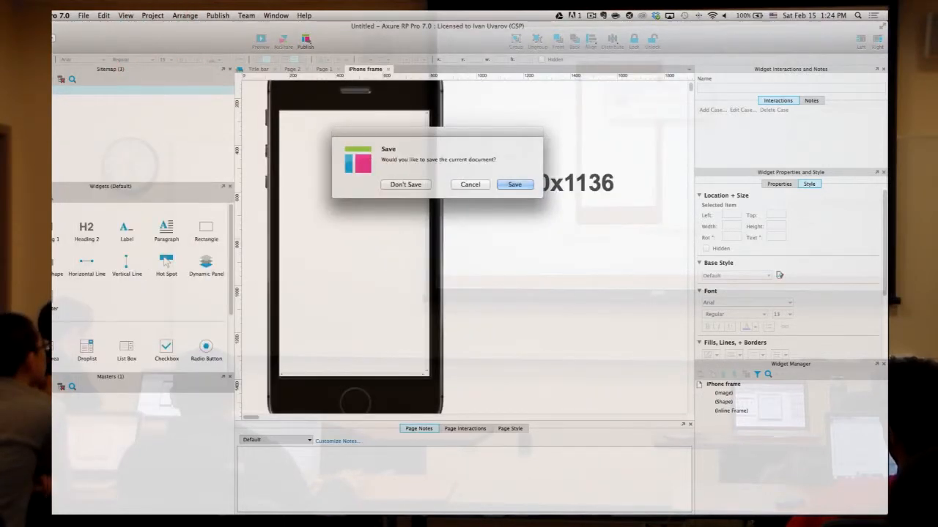
pyautogui.click(415, 184)
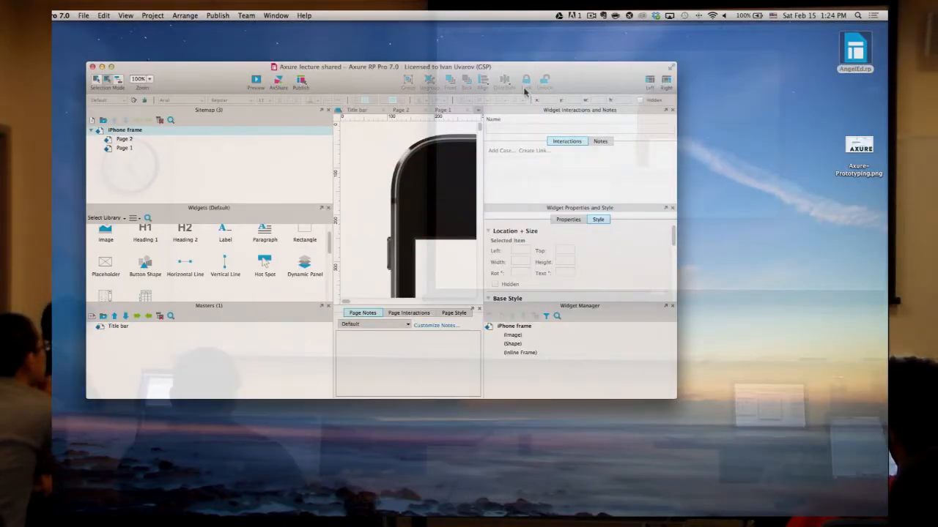
pyautogui.click(112, 67)
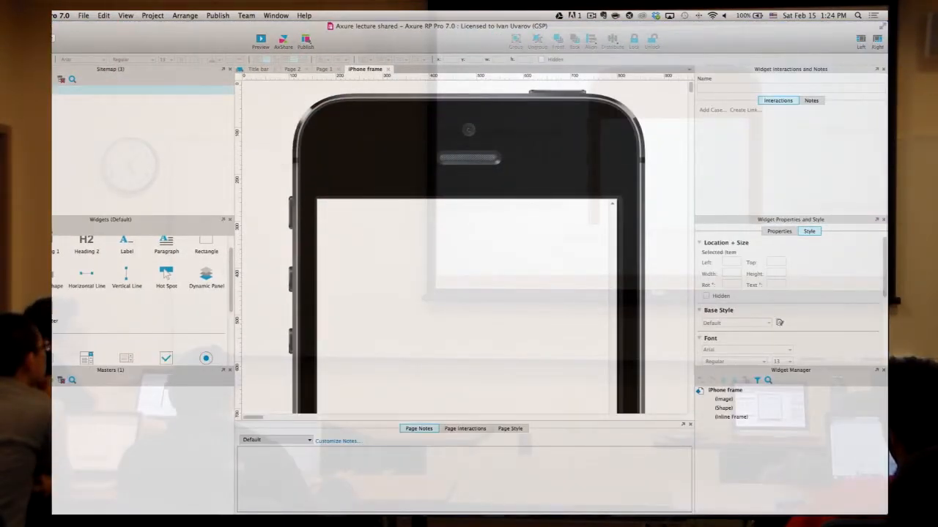
# - Inspect the iPhone frame page's inline frame and phone image, then view the Team menu
pyautogui.click(32, 89)
pyautogui.click(35, 117)
pyautogui.click(33, 107)
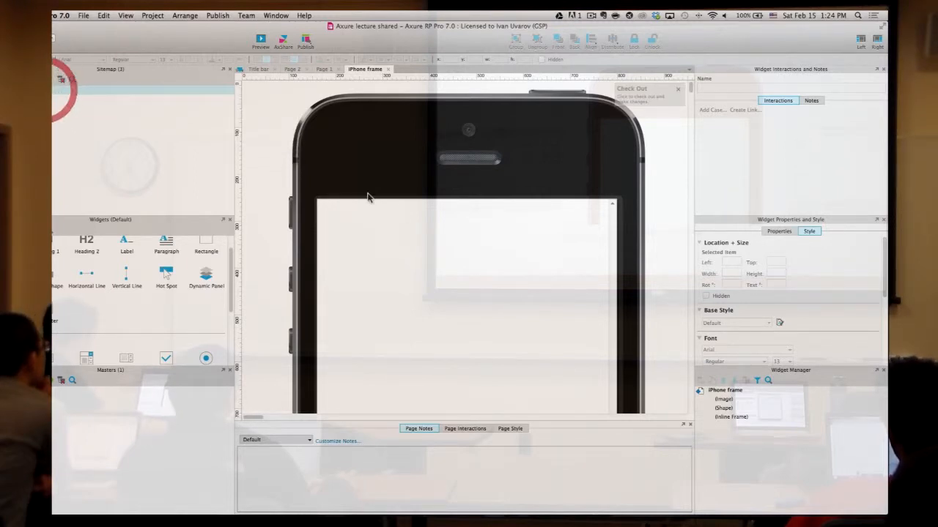
pyautogui.click(419, 245)
pyautogui.click(518, 205)
pyautogui.click(561, 228)
pyautogui.click(621, 156)
pyautogui.click(612, 142)
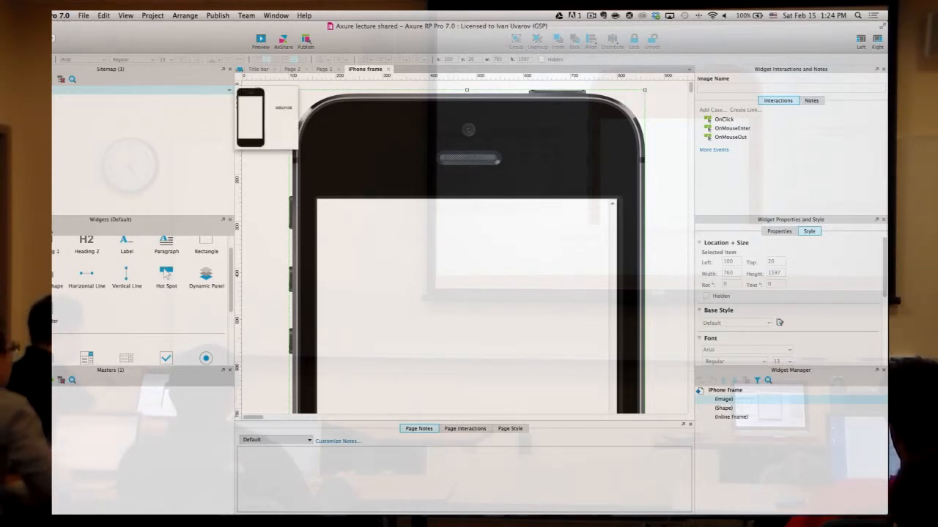
pyautogui.click(216, 15)
pyautogui.click(215, 16)
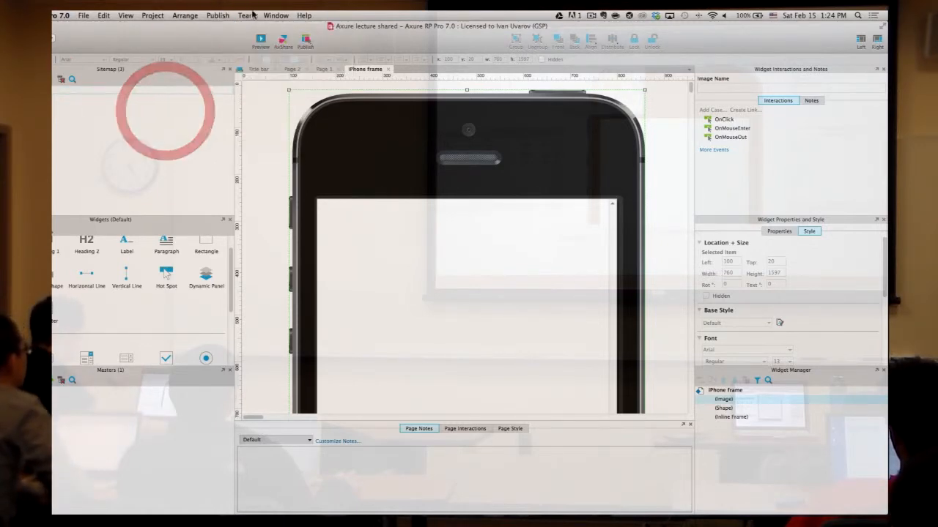
pyautogui.click(246, 15)
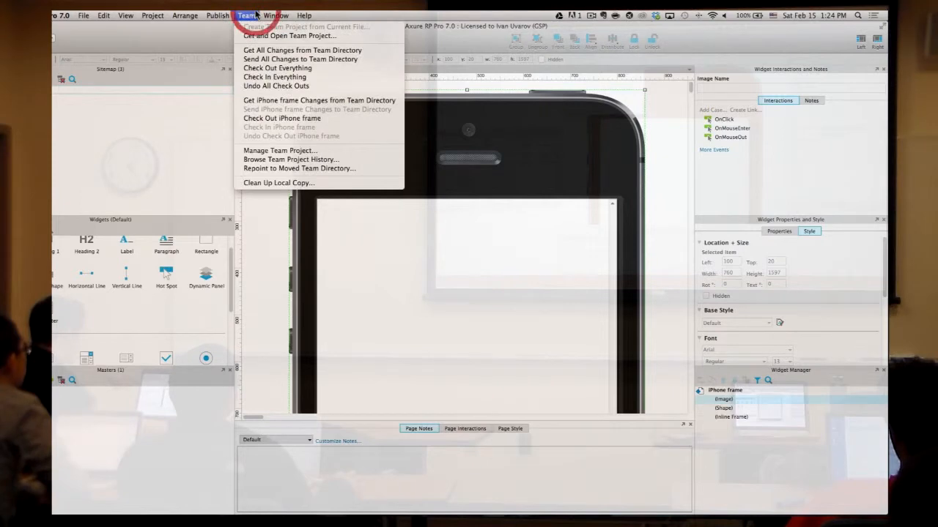
# - Check out Page 1 from the shared project and open it
pyautogui.click(279, 69)
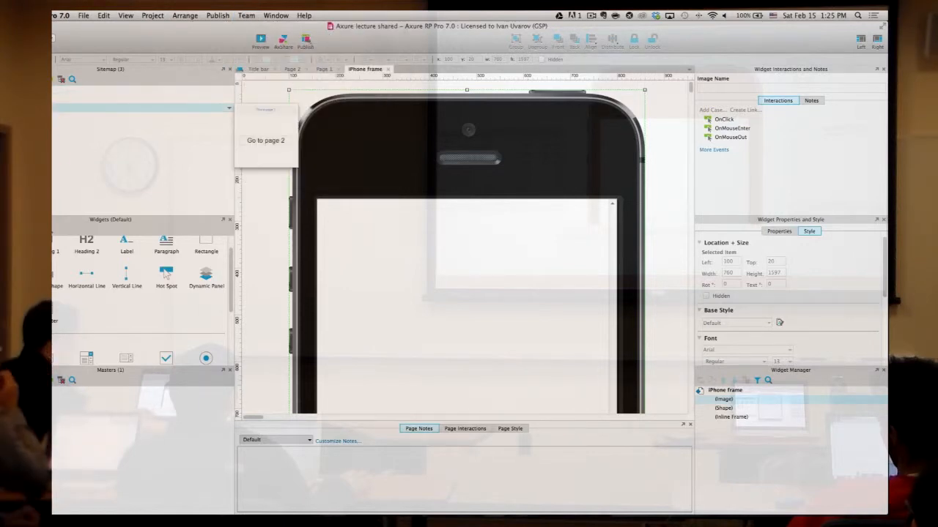
pyautogui.rightClick(71, 112)
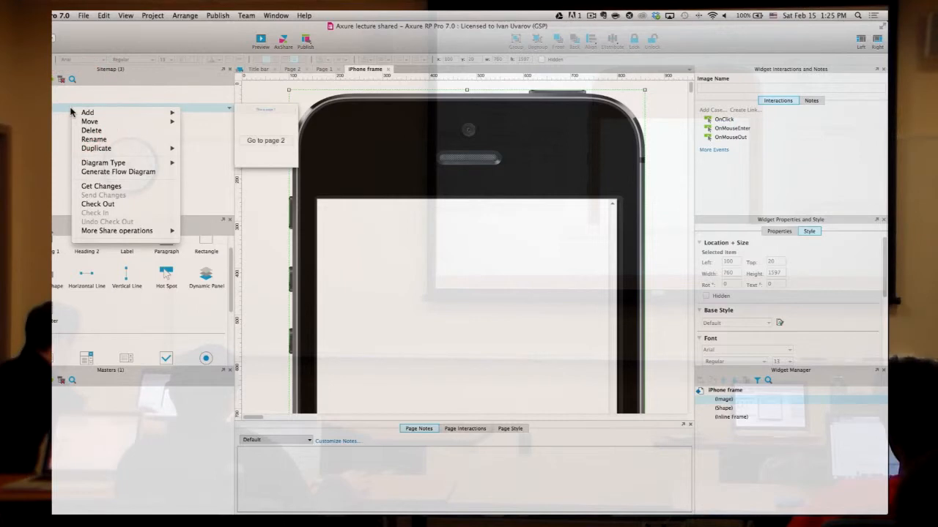
pyautogui.click(118, 207)
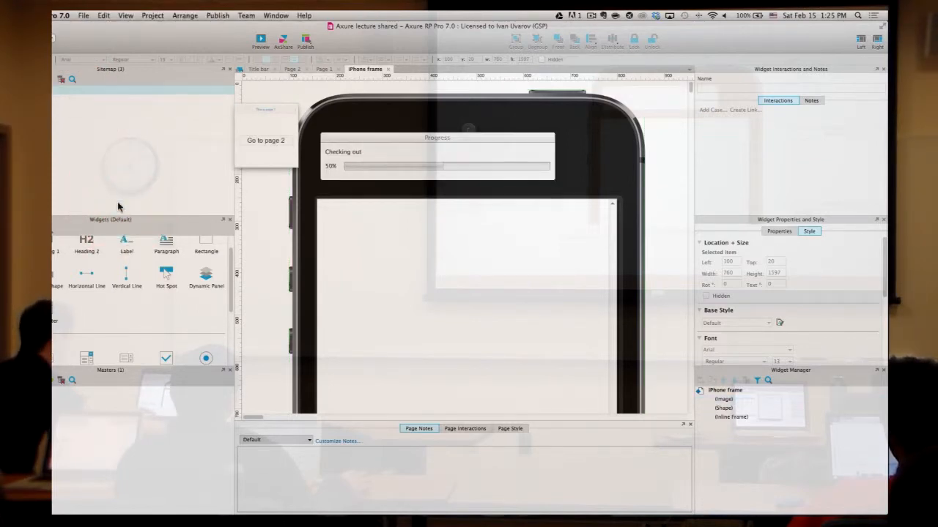
pyautogui.click(56, 108)
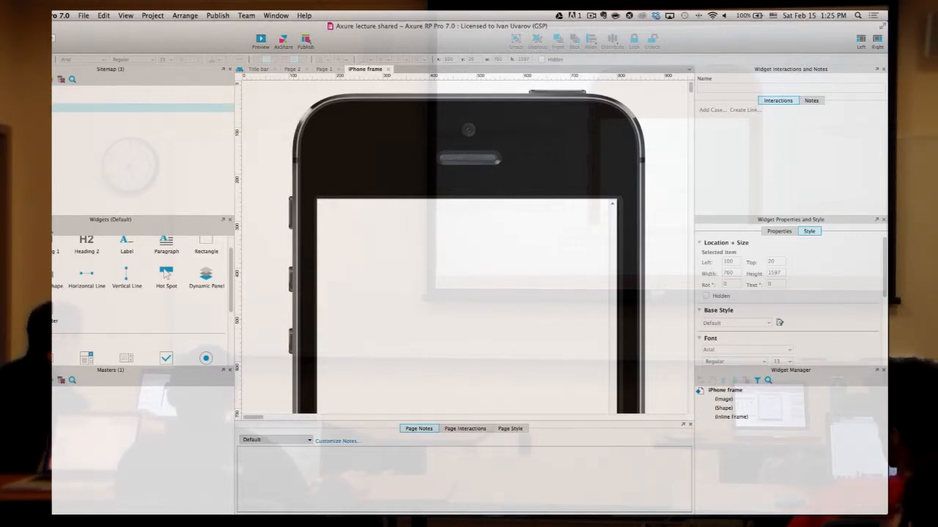
pyautogui.doubleClick(55, 107)
# - Move the Go to page 2 shape up to Top 200 and add a Heading 1 below it
pyautogui.moveTo(338, 248); pyautogui.dragTo(348, 187)
pyautogui.click(455, 117)
pyautogui.scroll(1, 231, 286)
pyautogui.moveTo(57, 251); pyautogui.dragTo(398, 254)
pyautogui.click(428, 314)
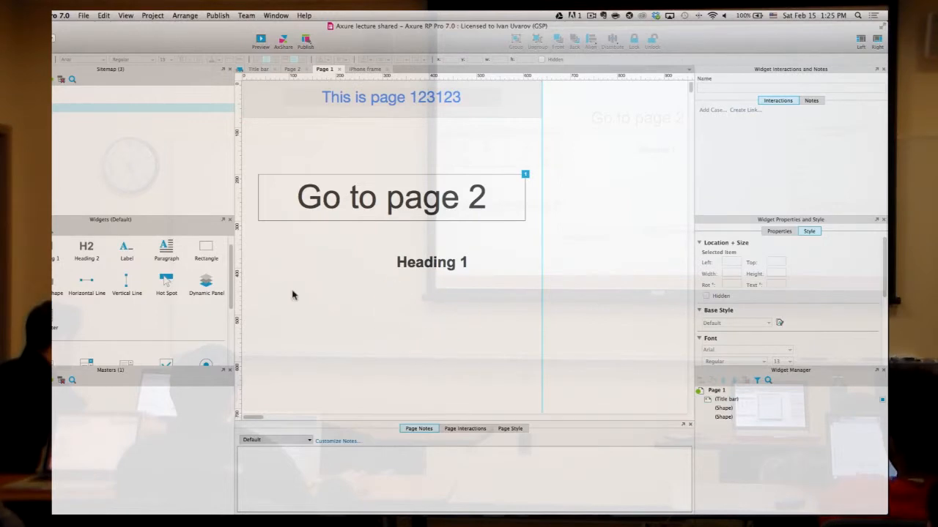
# - Compare against Page 2, then reopen Page 1 and bring up its team options
pyautogui.doubleClick(73, 98)
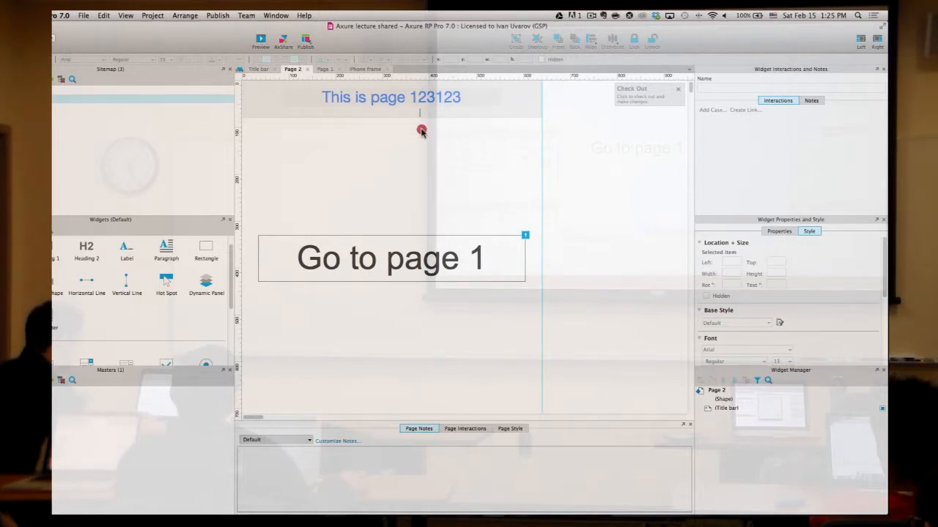
pyautogui.click(76, 108)
pyautogui.doubleClick(76, 109)
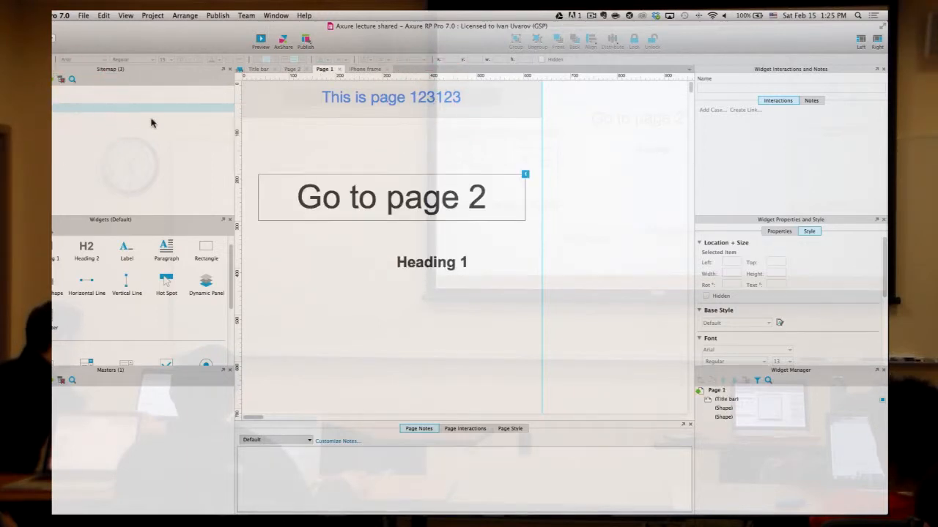
pyautogui.rightClick(55, 111)
# - Check in Page 1's edits to the shared team project
pyautogui.click(93, 216)
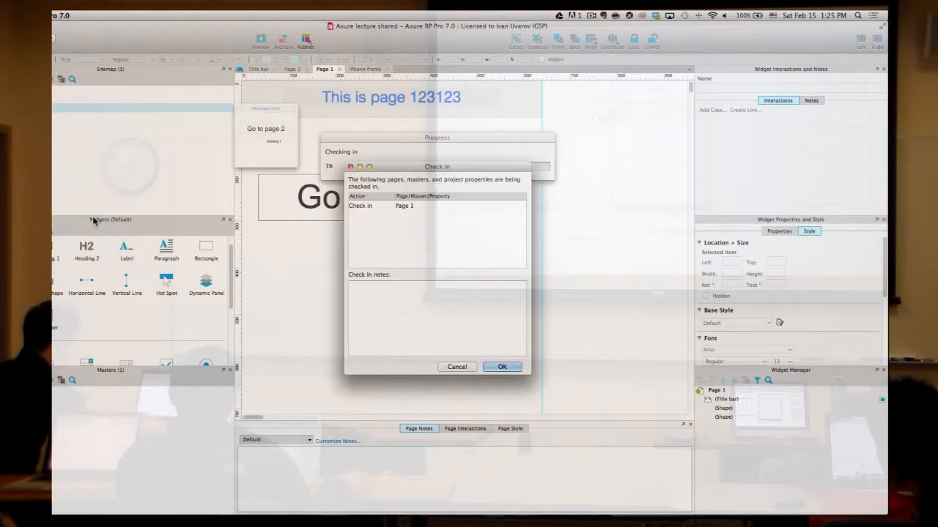
pyautogui.click(502, 366)
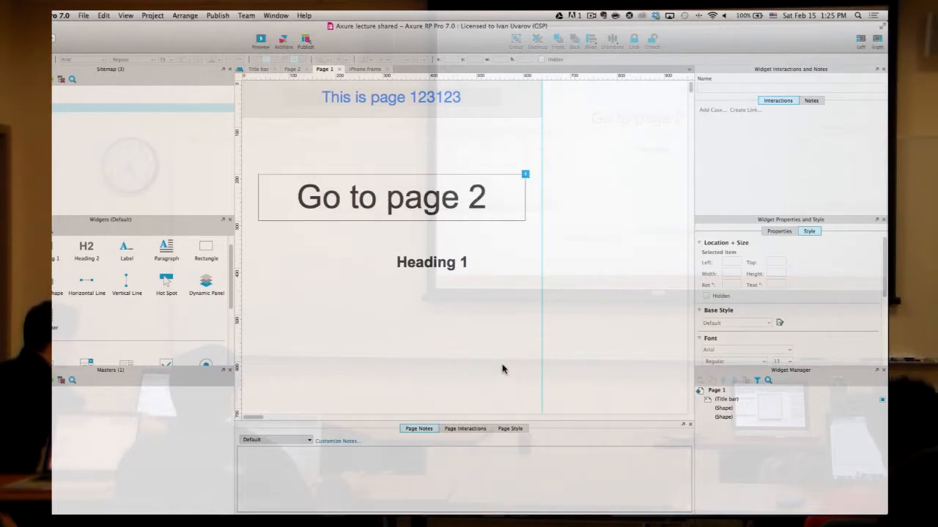
pyautogui.click(367, 309)
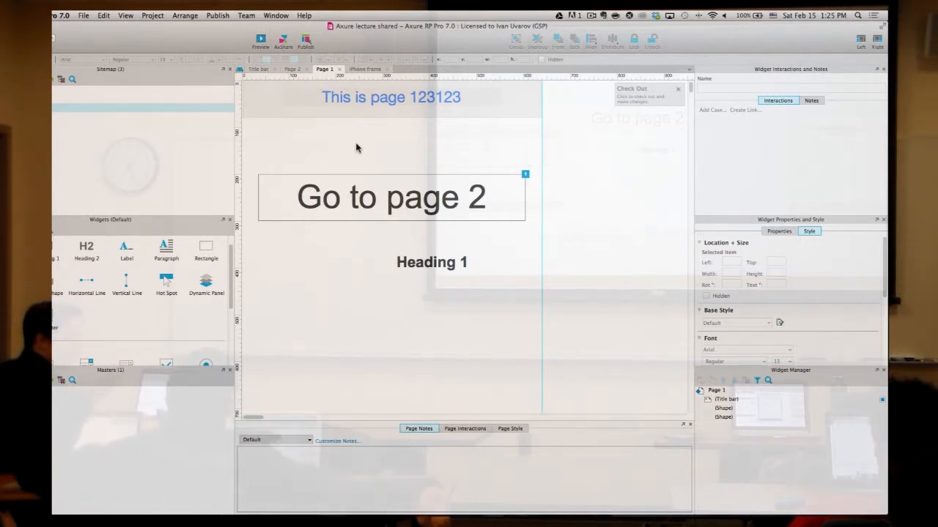
pyautogui.click(246, 15)
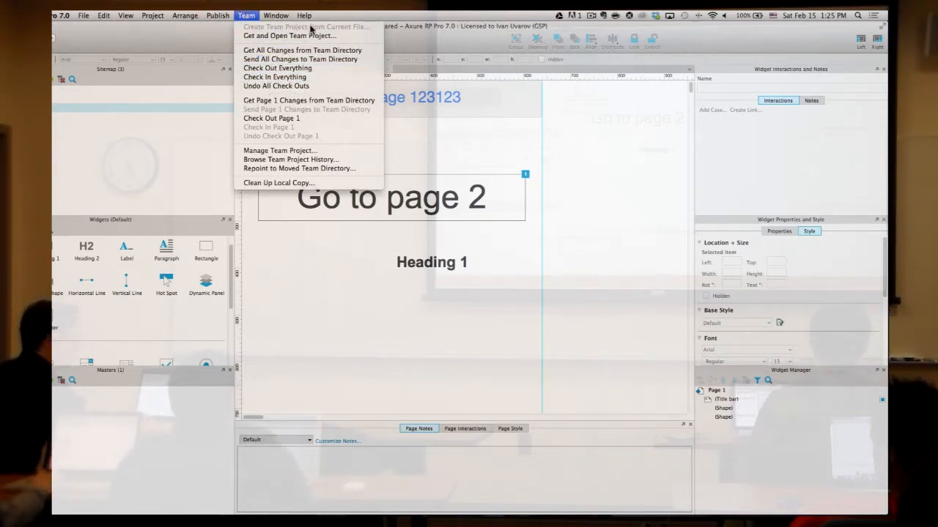
pyautogui.click(460, 31)
# - In Finder, open Dropbox's Axure lecture shared project > Axure lecture shared folder
pyautogui.hotkey('ctrl', 'Left')
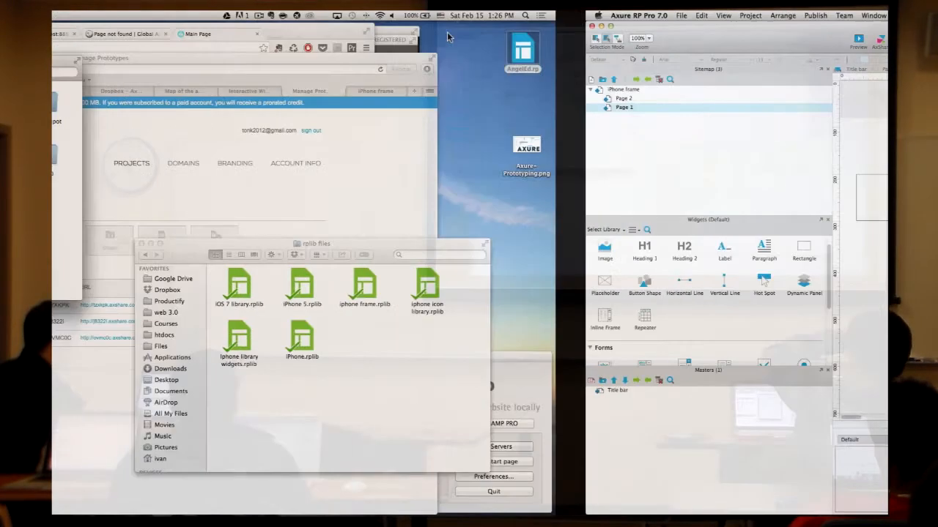
pyautogui.click(320, 205)
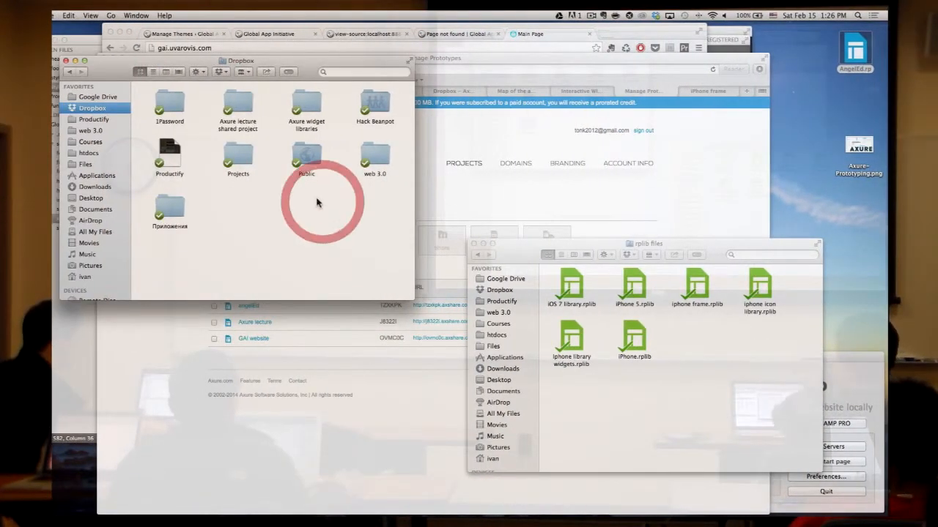
pyautogui.click(243, 105)
pyautogui.click(274, 143)
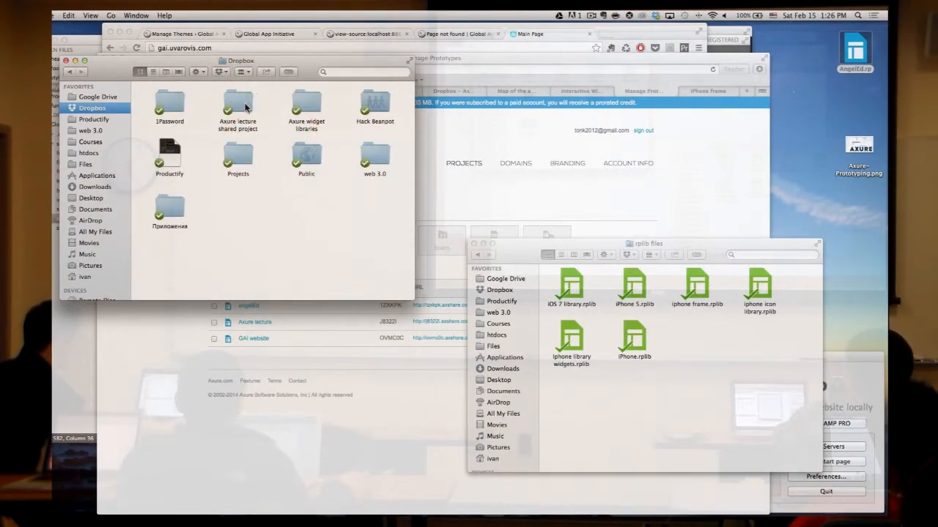
pyautogui.doubleClick(245, 107)
pyautogui.doubleClick(158, 100)
pyautogui.click(294, 194)
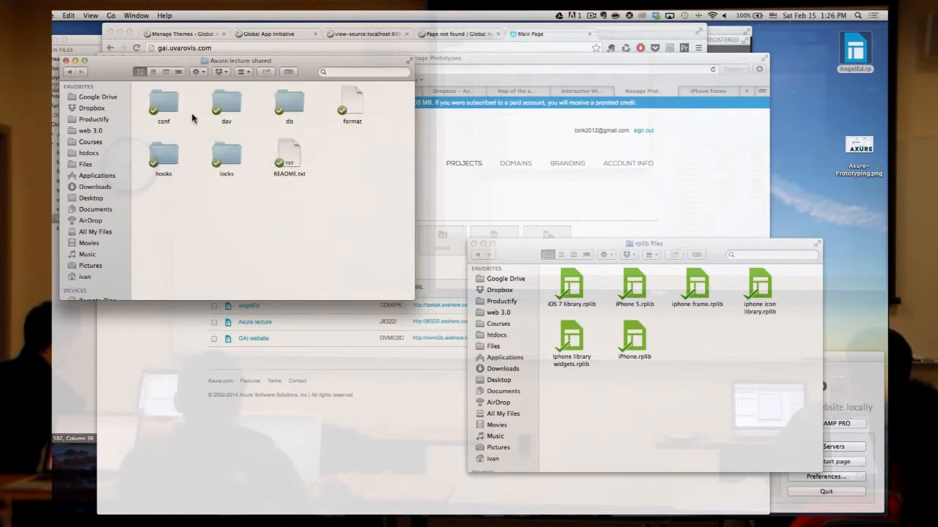
# - Revisit the repository folder showing conf, dav, db and locks, then return to Axure
pyautogui.click(70, 73)
pyautogui.click(71, 73)
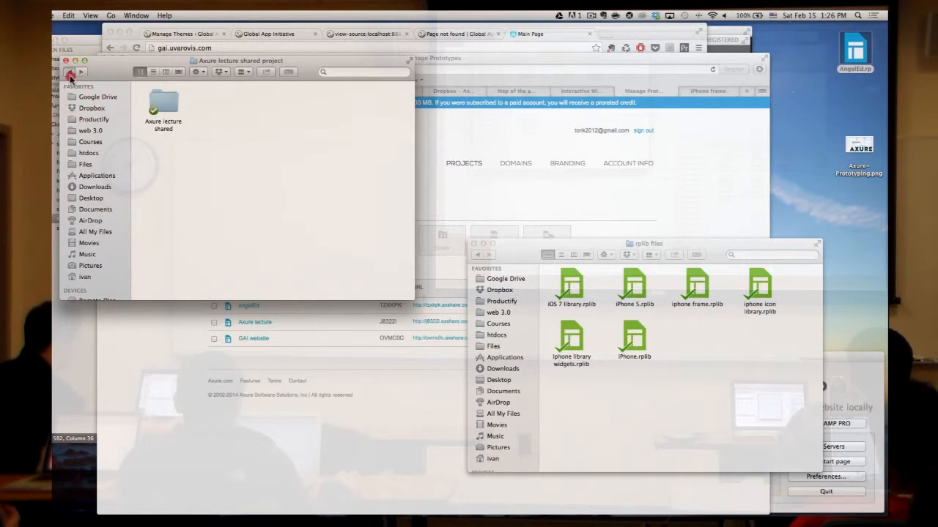
pyautogui.click(268, 168)
pyautogui.click(240, 105)
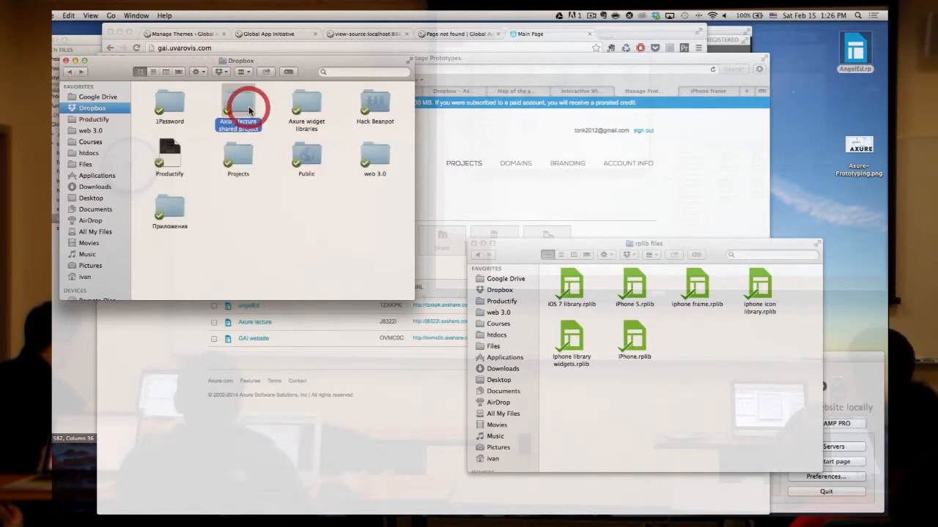
pyautogui.doubleClick(239, 105)
pyautogui.click(167, 104)
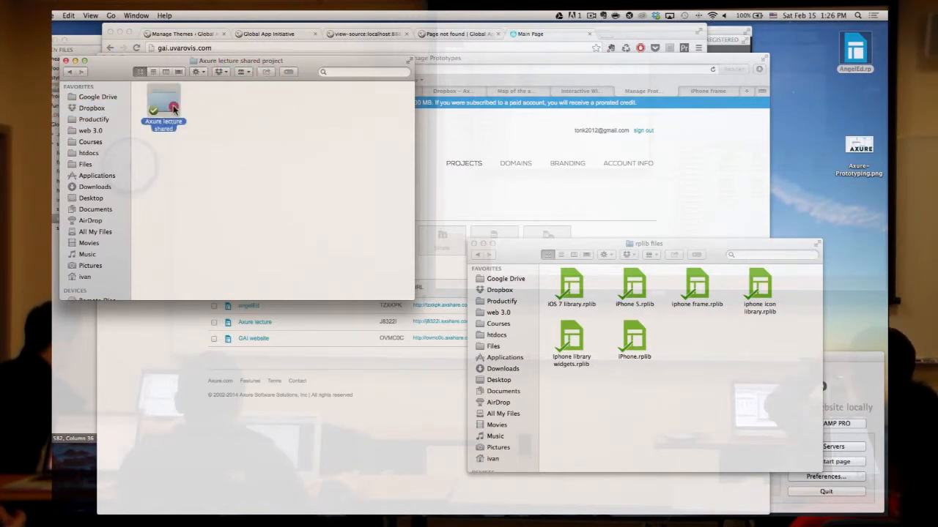
pyautogui.doubleClick(167, 104)
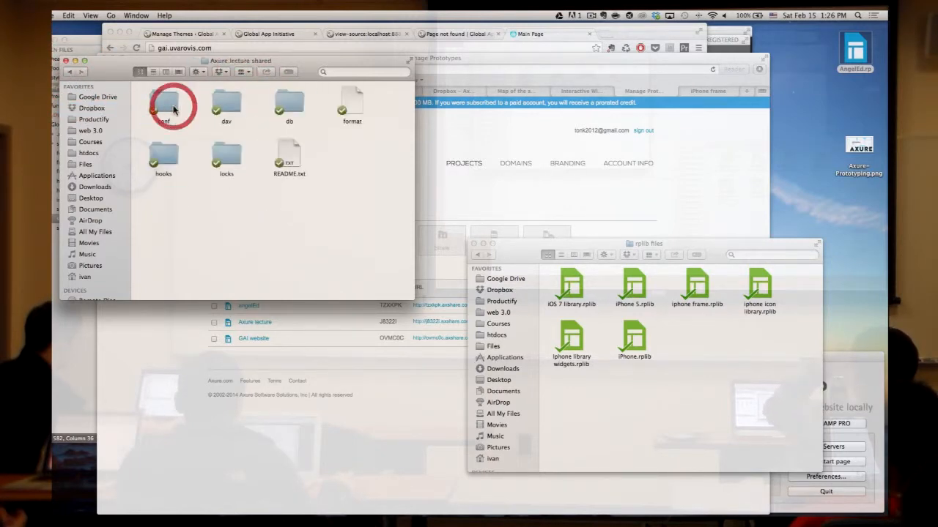
pyautogui.click(71, 73)
pyautogui.hotkey('ctrl', 'Right')
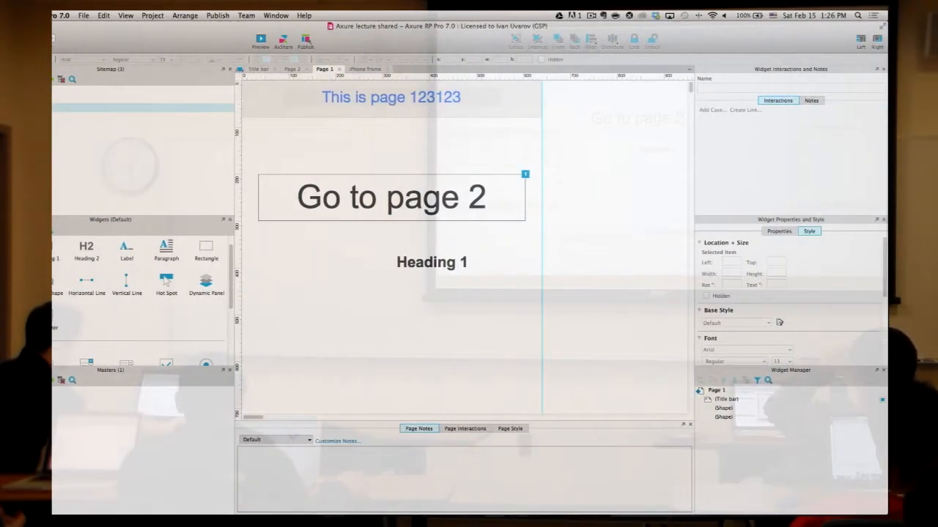
# - Start Get and Open Team Project with the Dropbox 'Axure lecture shared project' folder, which isn't found
pyautogui.click(186, 15)
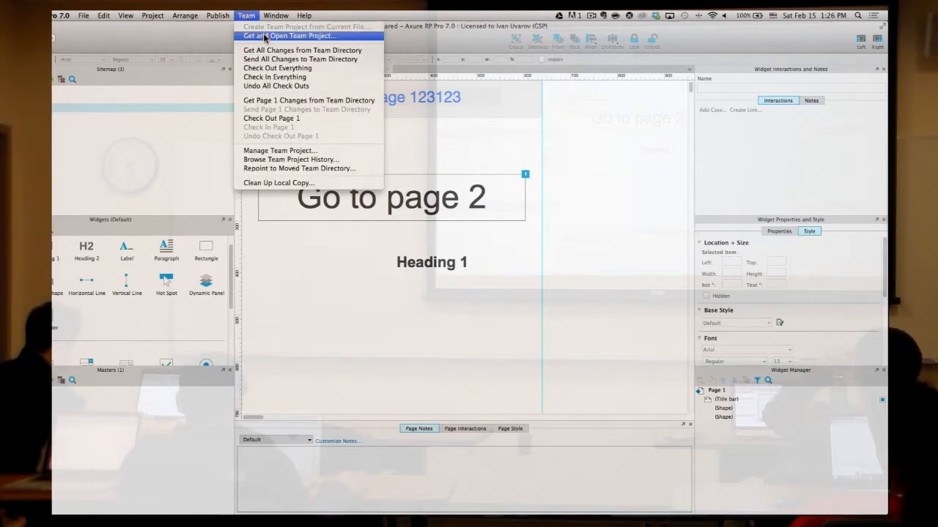
pyautogui.click(265, 36)
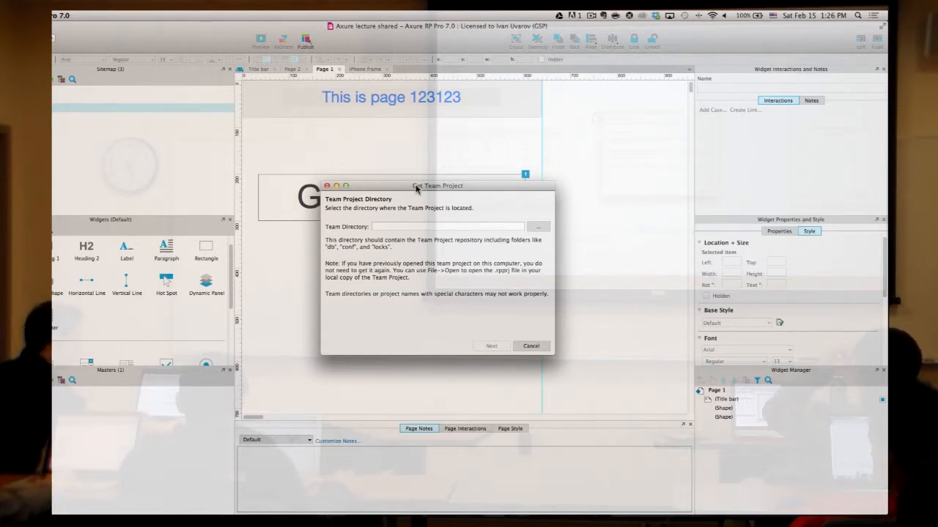
pyautogui.click(538, 226)
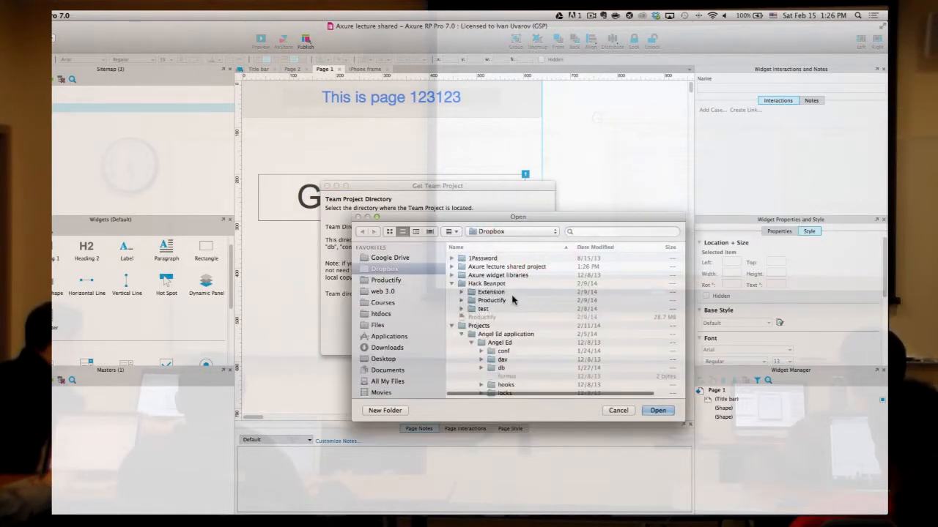
pyautogui.click(449, 326)
pyautogui.click(450, 326)
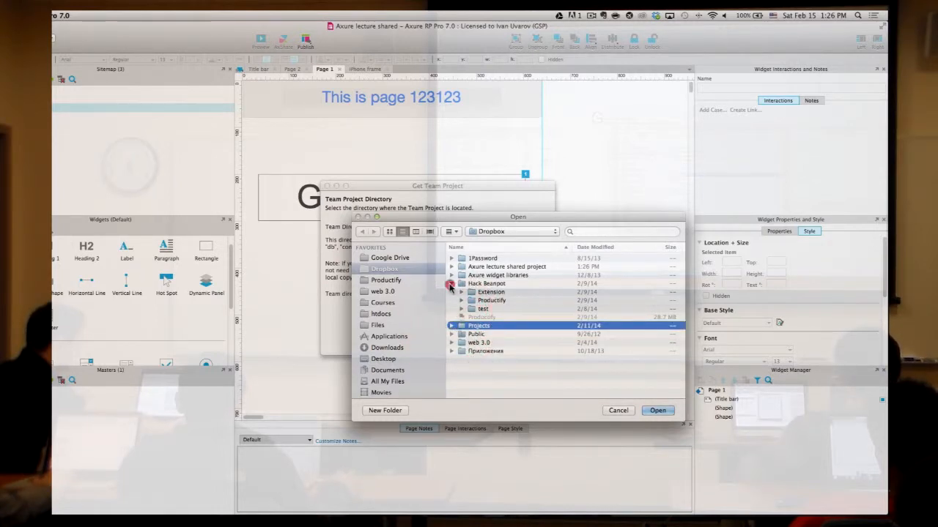
pyautogui.click(450, 285)
pyautogui.click(449, 275)
pyautogui.click(444, 277)
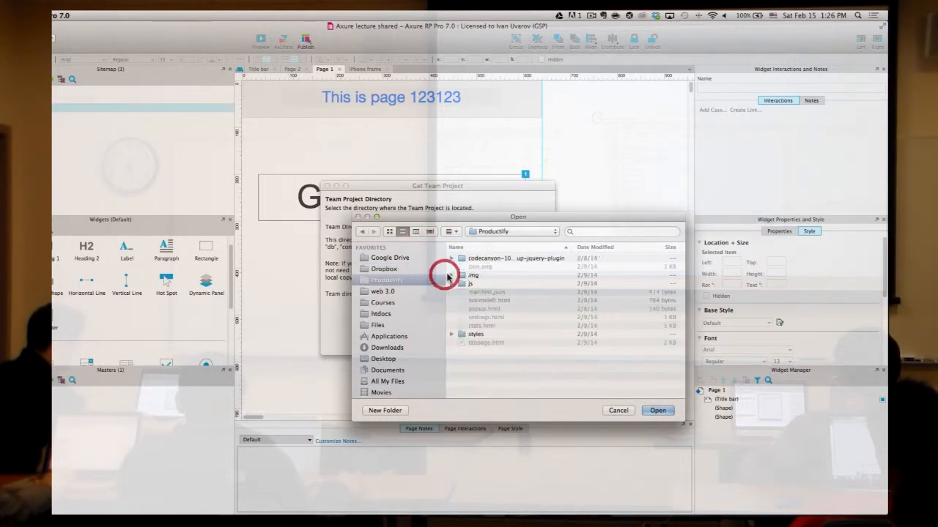
pyautogui.click(388, 269)
pyautogui.click(507, 267)
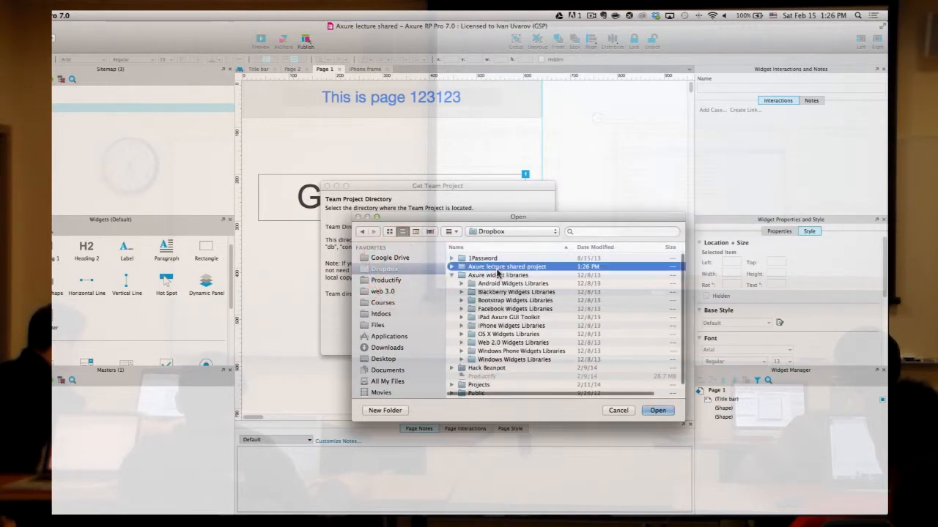
pyautogui.click(658, 411)
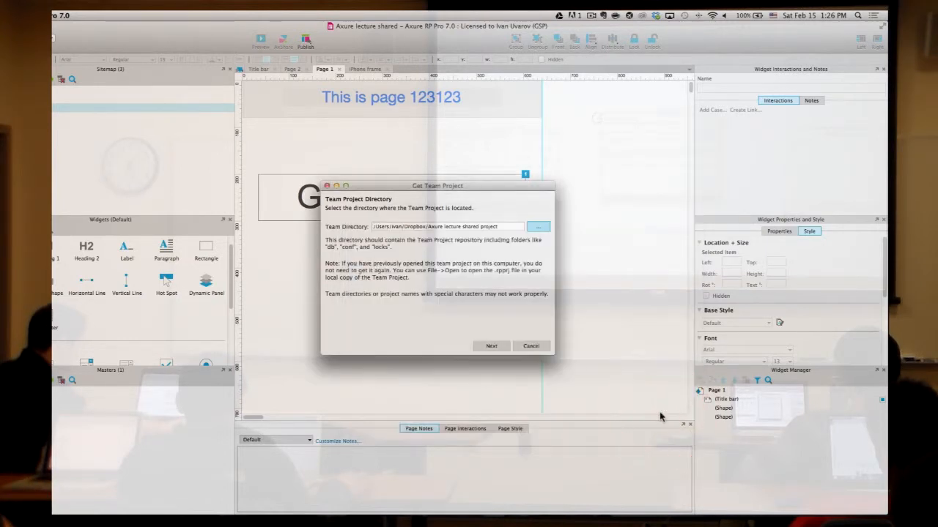
pyautogui.click(500, 347)
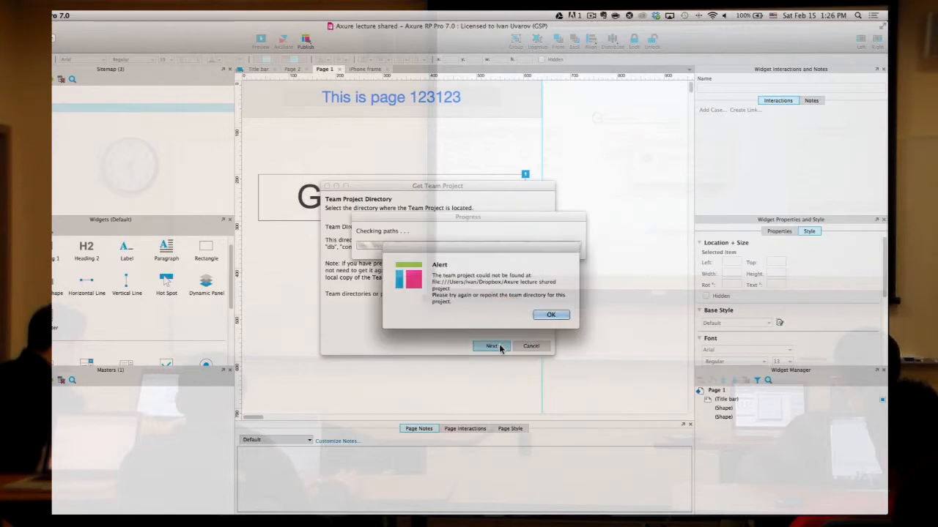
pyautogui.click(546, 315)
# - Choose the inner 'Axure lecture shared' folder as the team directory and advance
pyautogui.click(546, 225)
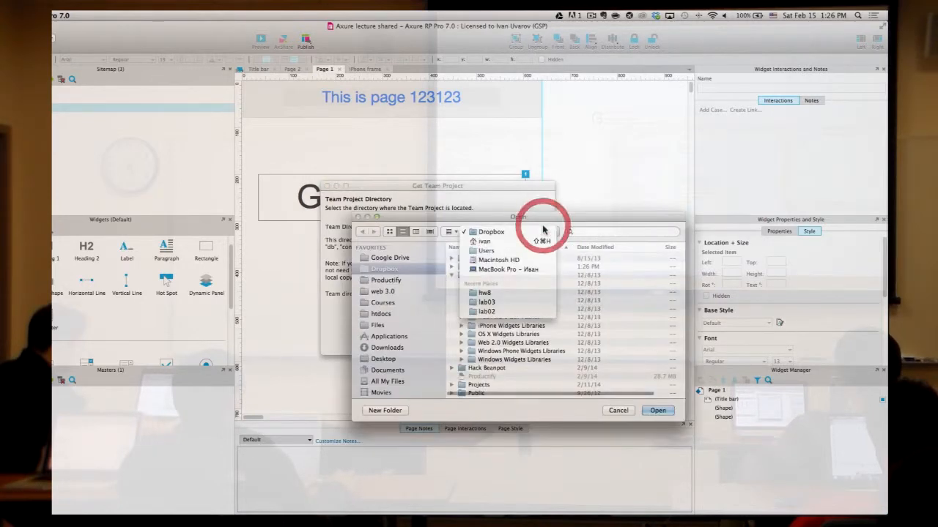
pyautogui.click(579, 216)
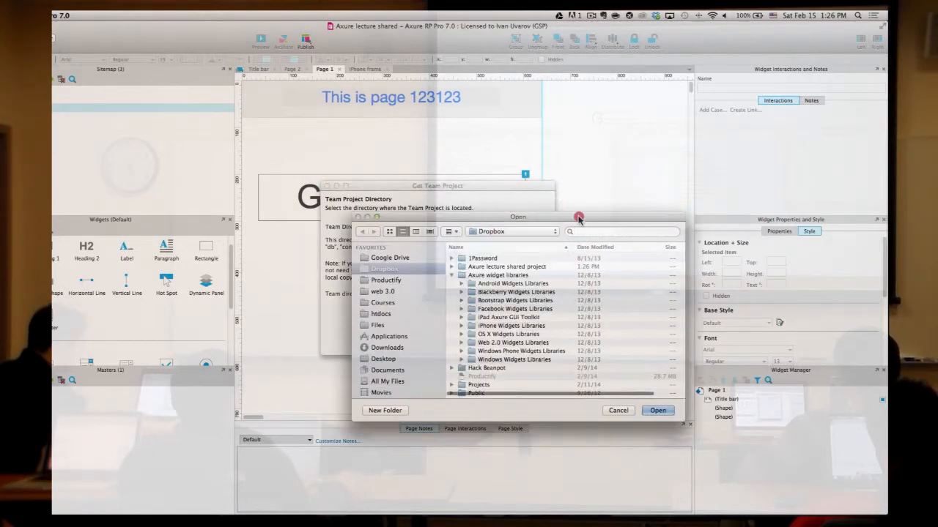
pyautogui.click(452, 276)
pyautogui.click(452, 266)
pyautogui.click(457, 274)
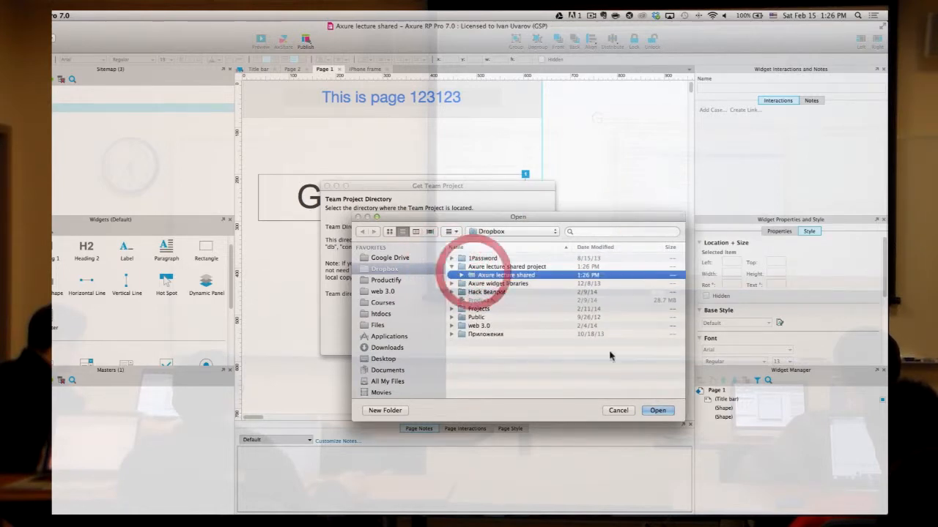
pyautogui.click(659, 411)
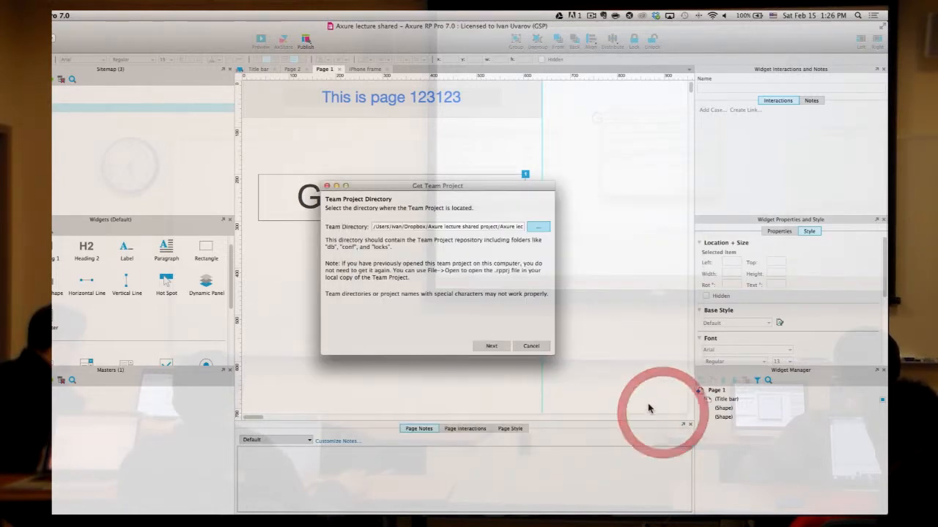
pyautogui.click(502, 347)
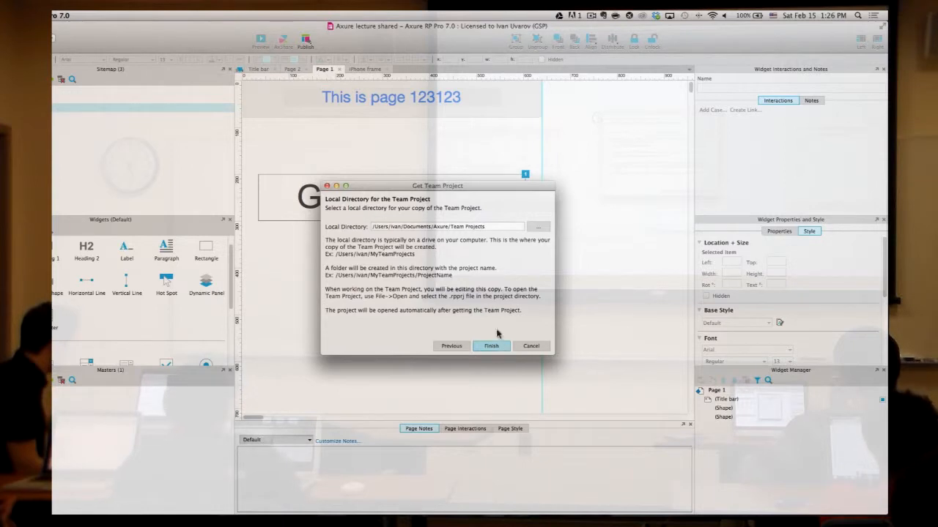
# - Attempt finishing with the local directory, hit a folder-not-empty warning, and cancel
pyautogui.click(438, 228)
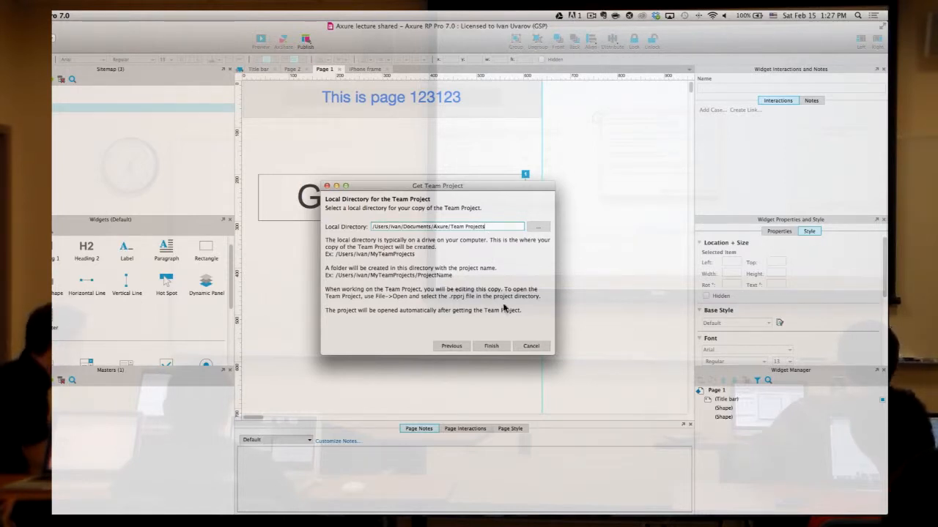
pyautogui.click(495, 346)
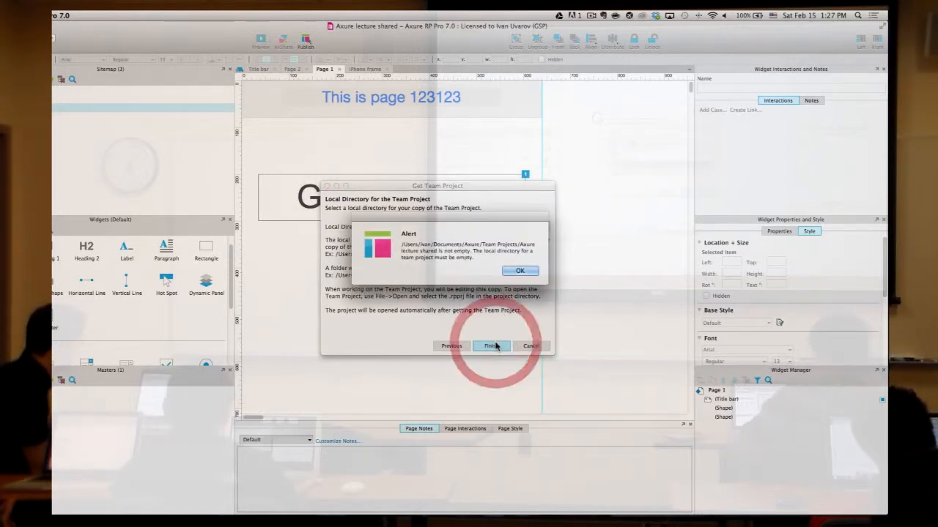
pyautogui.click(519, 270)
pyautogui.click(498, 229)
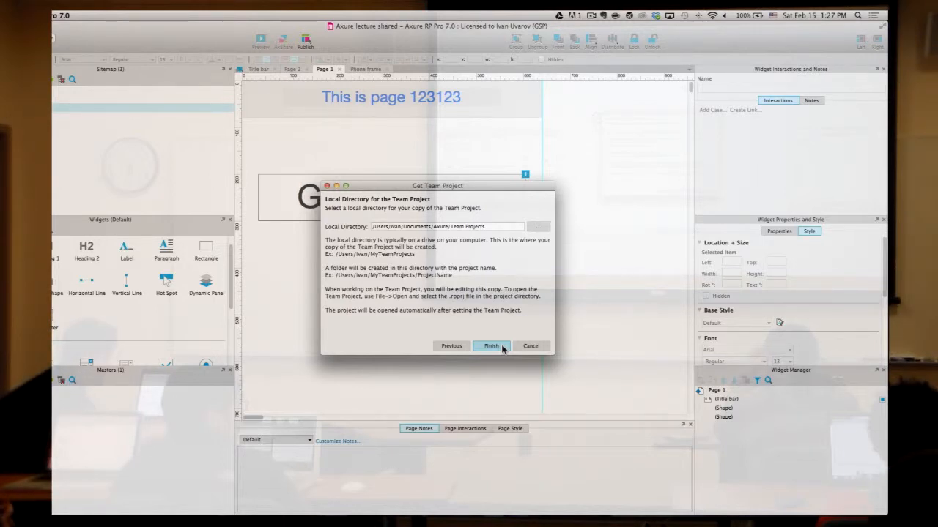
pyautogui.click(532, 345)
pyautogui.click(218, 15)
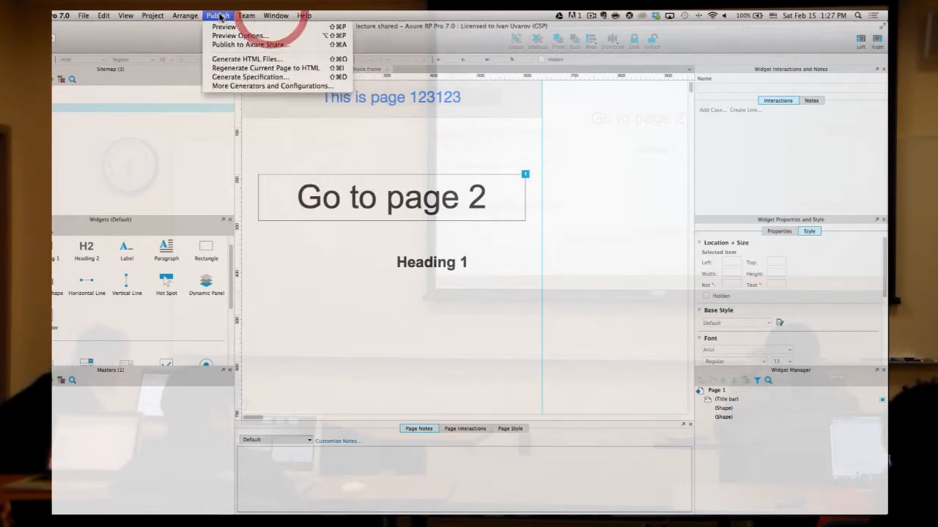
pyautogui.moveTo(255, 14)
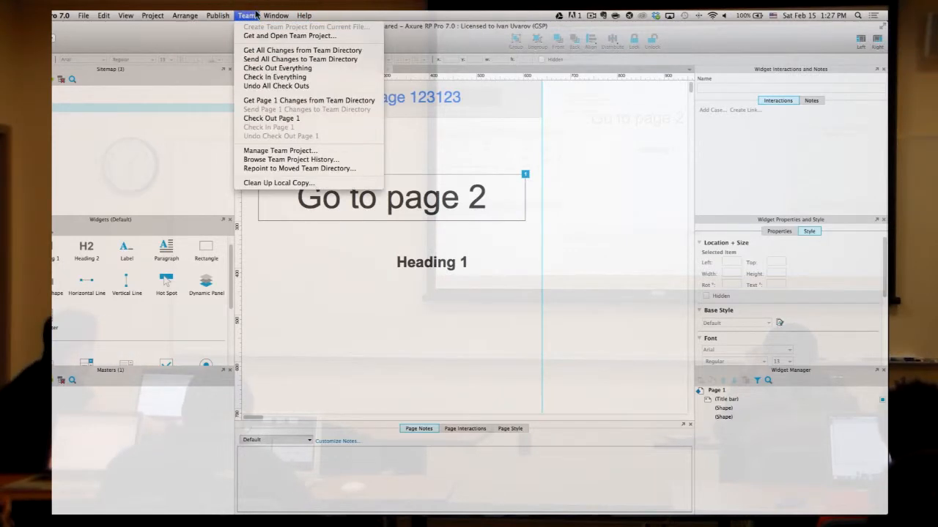
pyautogui.click(465, 18)
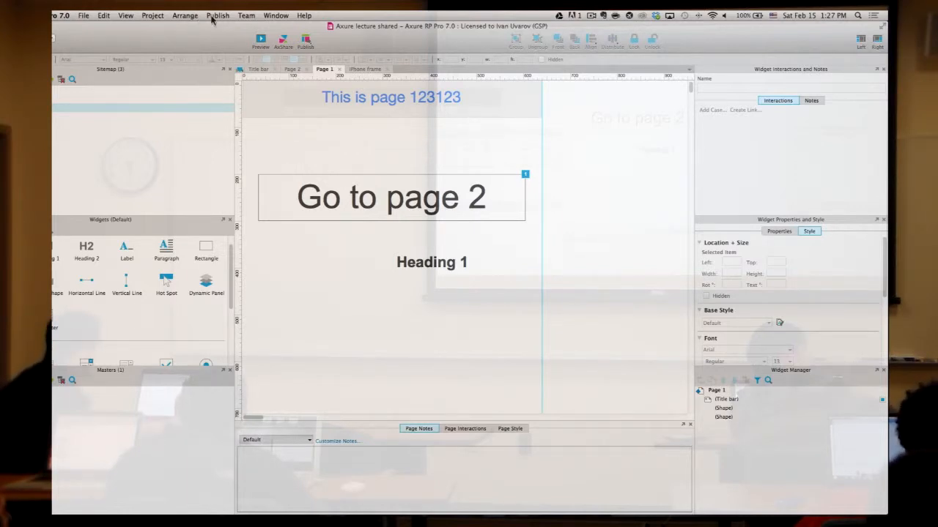
pyautogui.click(253, 16)
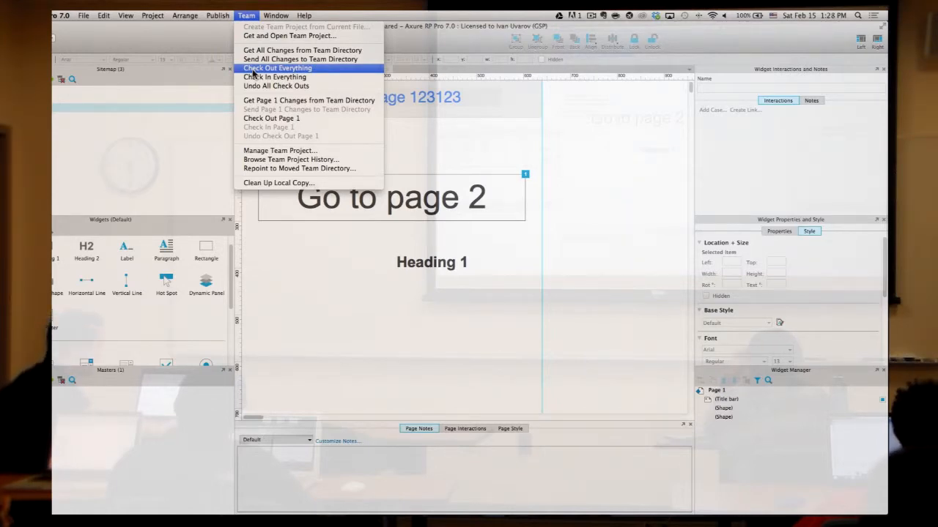
pyautogui.click(210, 32)
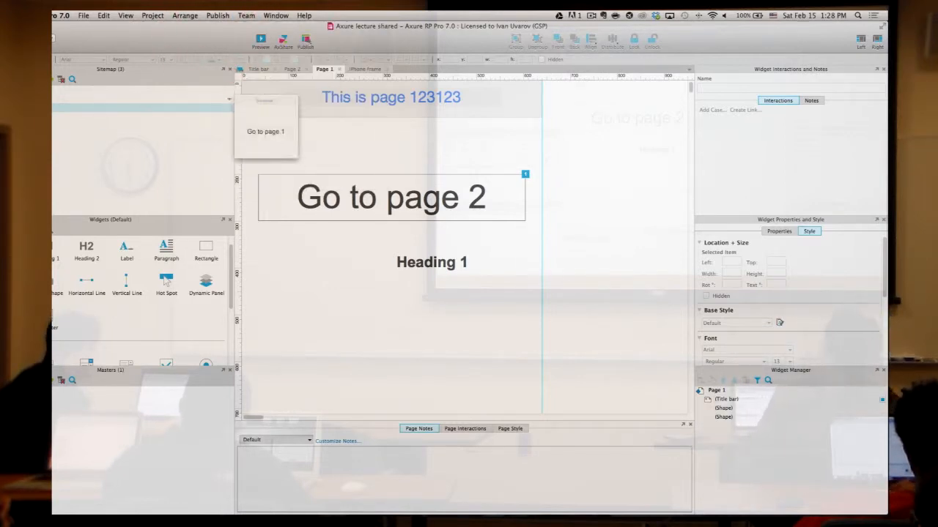
pyautogui.click(40, 99)
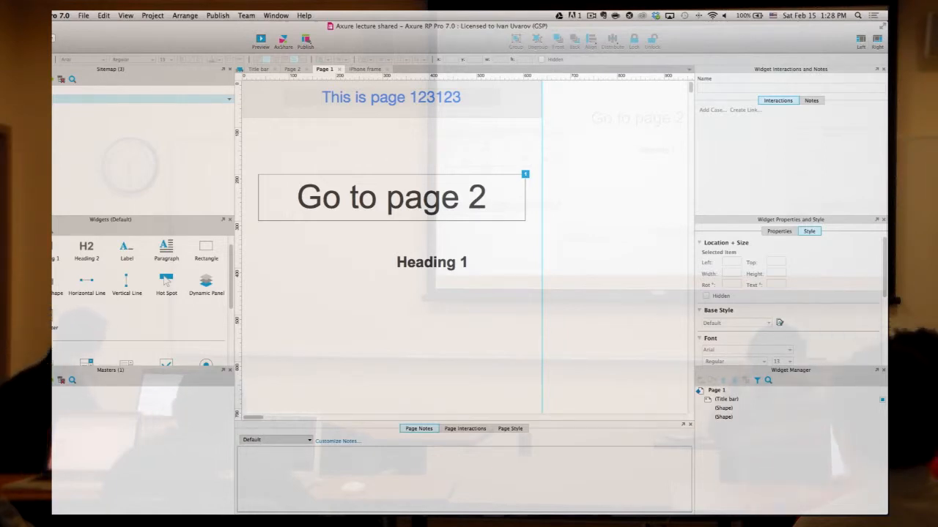
# - Add New Page 1 to the sitemap and open it
pyautogui.click(570, 214)
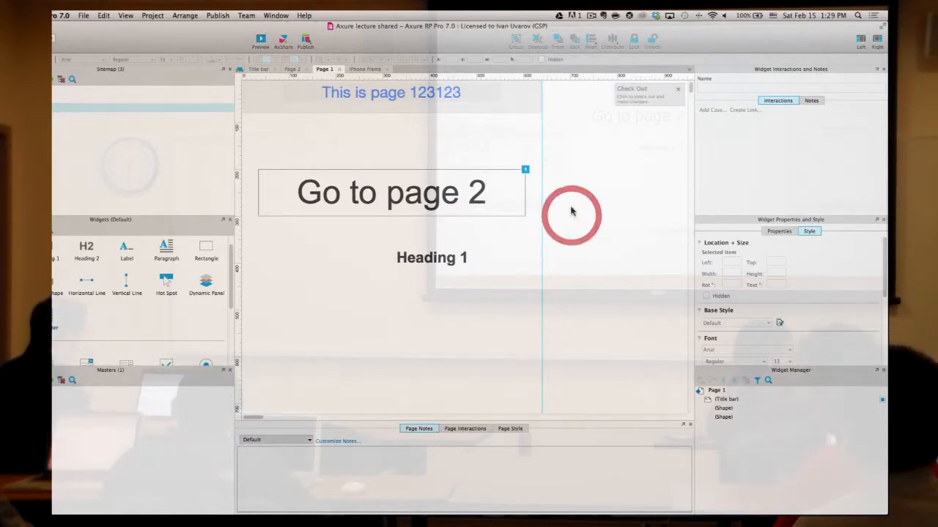
pyautogui.scroll(1, 69, 326)
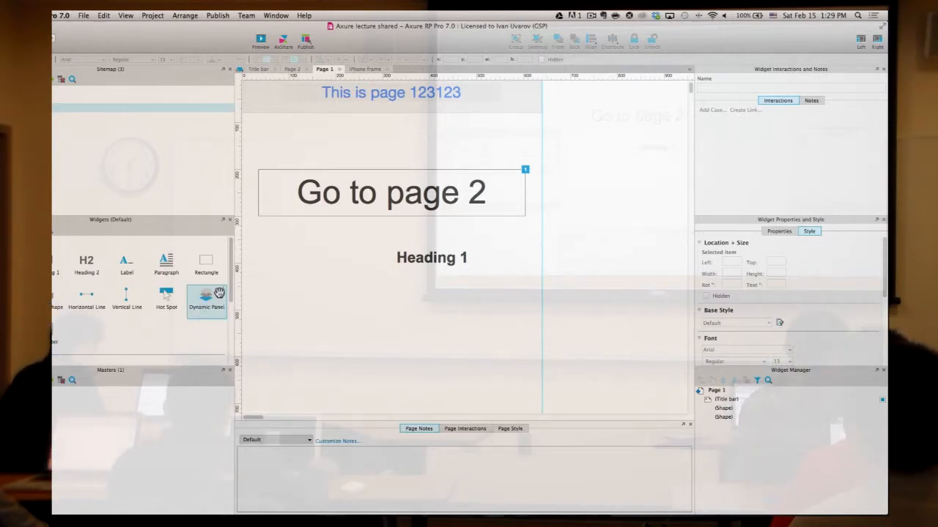
pyautogui.click(206, 313)
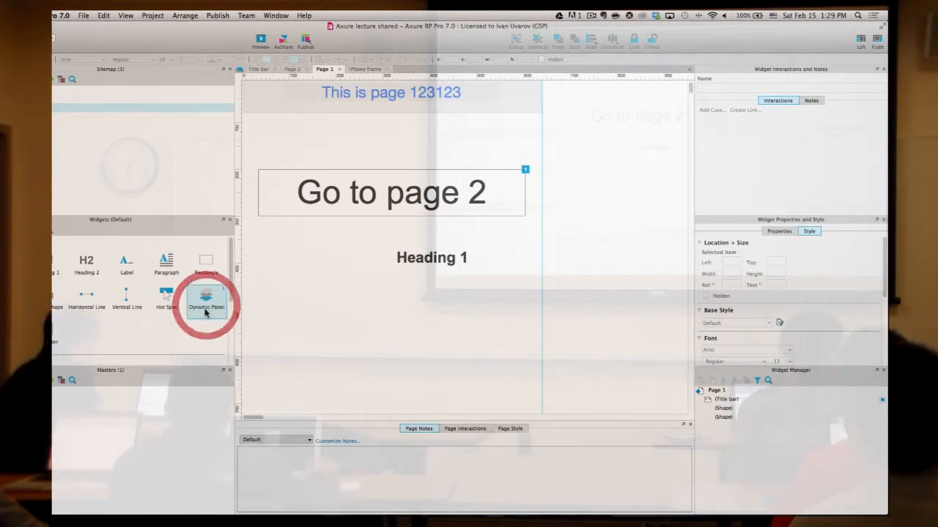
pyautogui.click(115, 137)
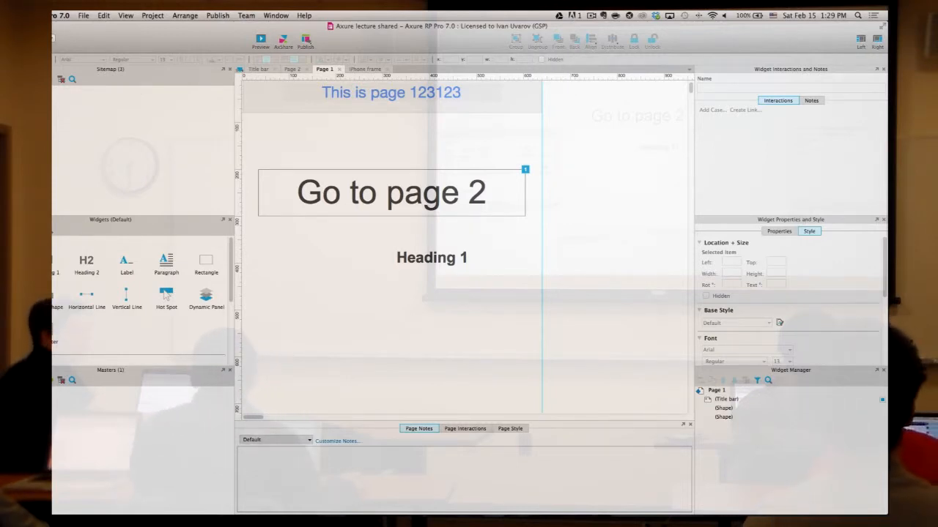
pyautogui.click(1, 79)
pyautogui.click(76, 172)
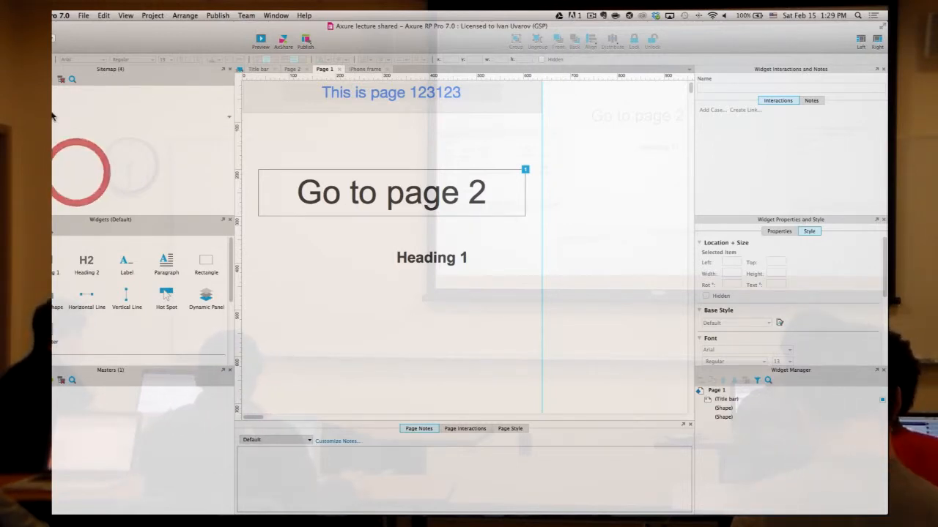
pyautogui.doubleClick(51, 113)
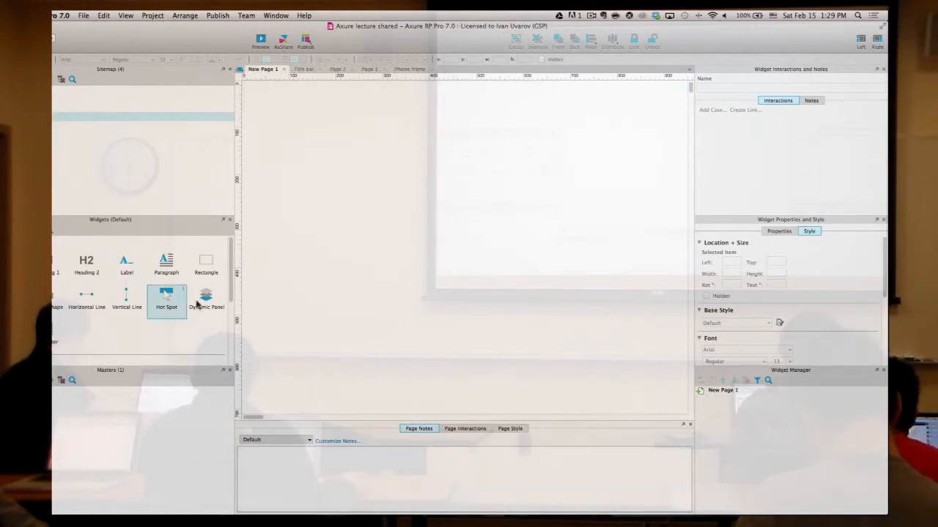
# - Place and then delete a dynamic panel on New Page 1, then reopen Page 1
pyautogui.moveTo(206, 296); pyautogui.dragTo(476, 290)
pyautogui.click(466, 290)
pyautogui.click(412, 227)
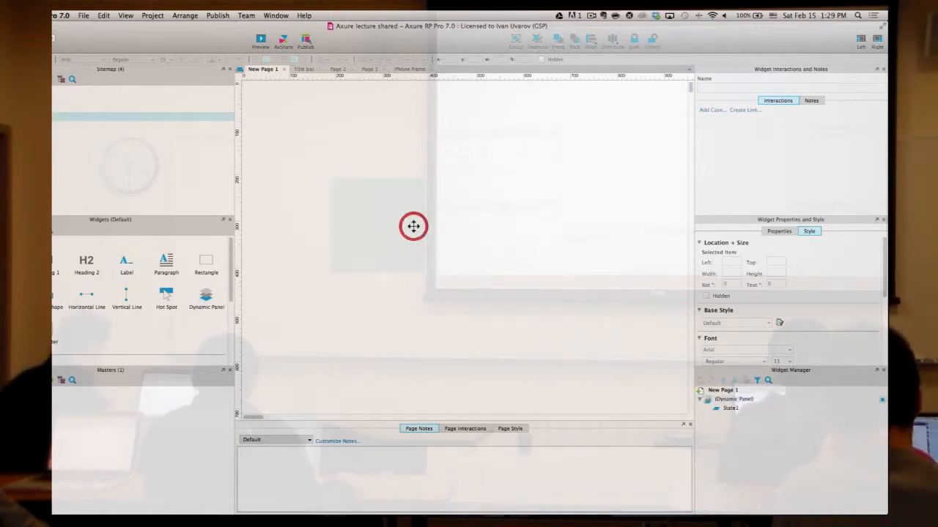
pyautogui.press('Delete')
pyautogui.doubleClick(59, 105)
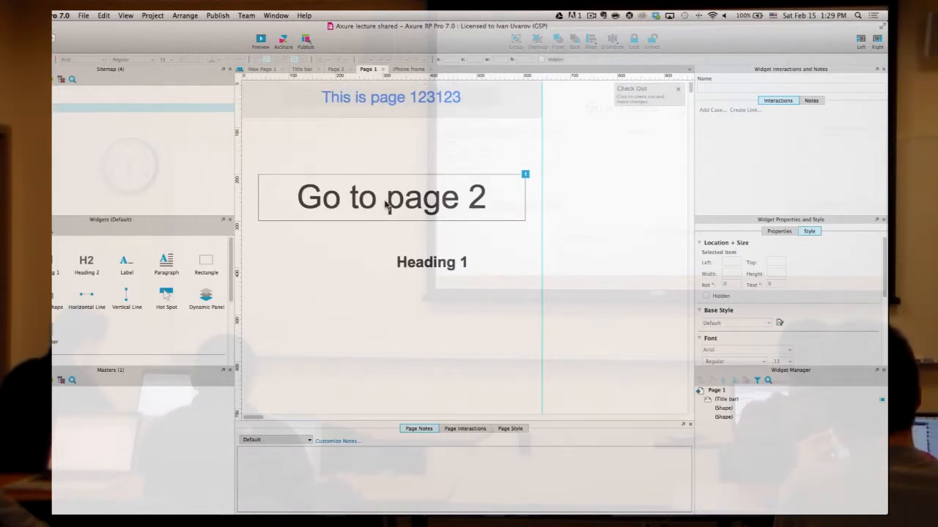
pyautogui.scroll(-2, 386, 204)
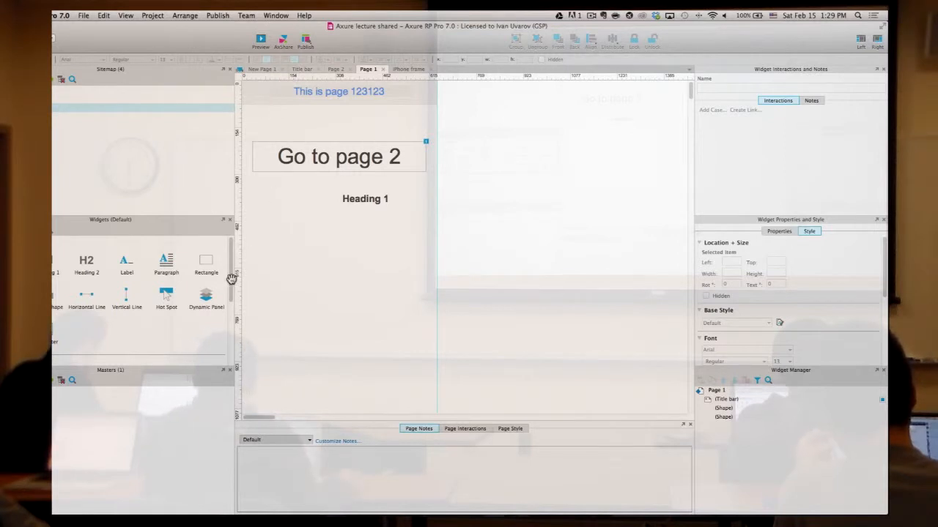
pyautogui.click(207, 296)
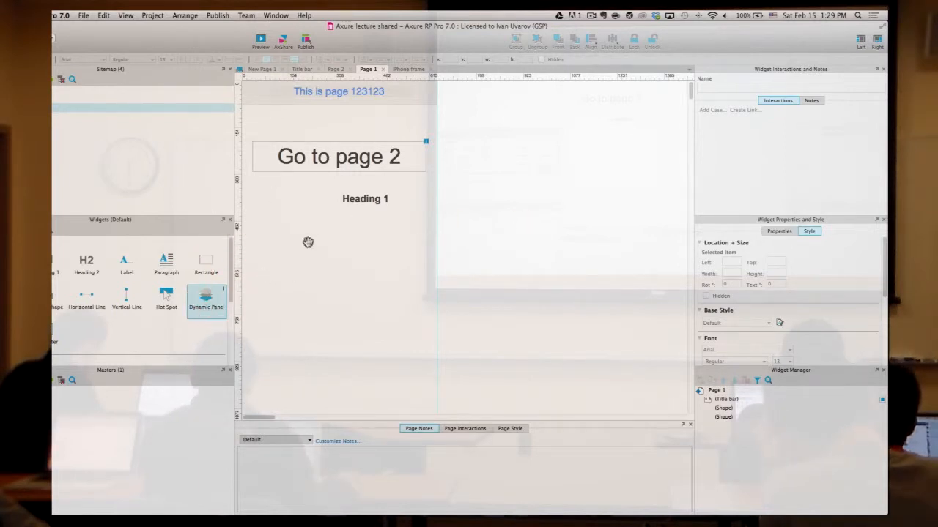
pyautogui.click(57, 90)
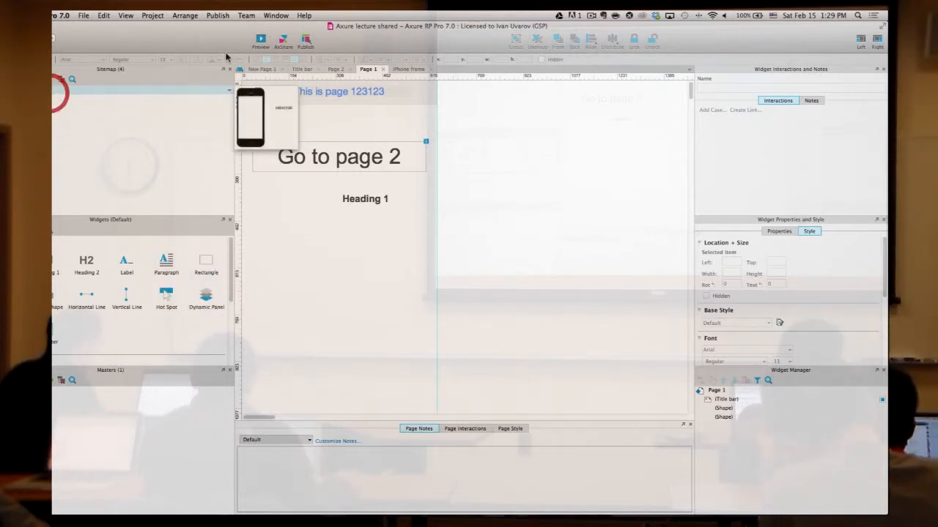
pyautogui.click(73, 108)
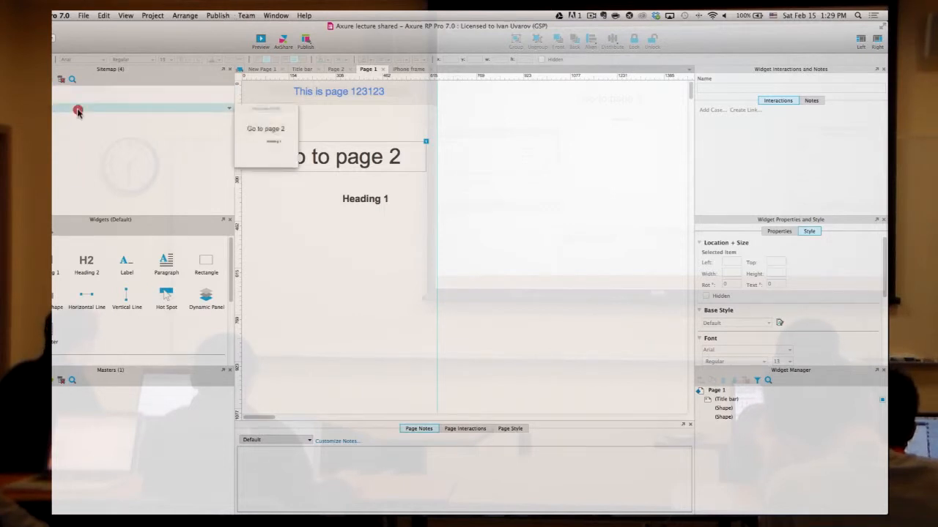
pyautogui.click(176, 15)
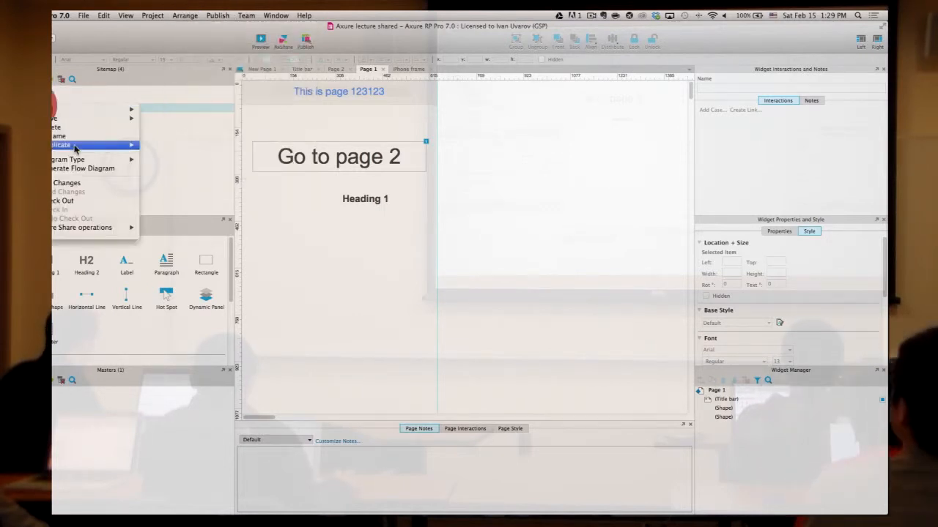
pyautogui.click(65, 201)
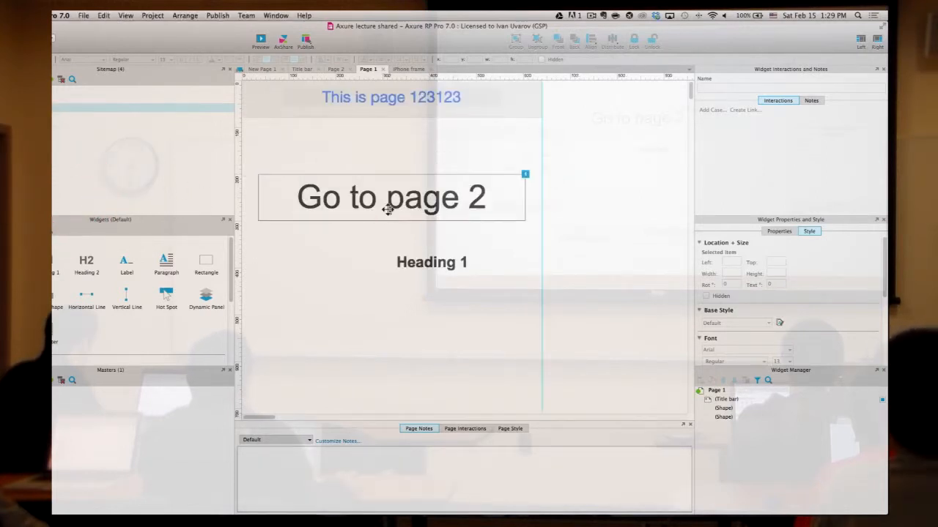
pyautogui.click(466, 277)
pyautogui.press('super+minus')
pyautogui.press('super+minus')
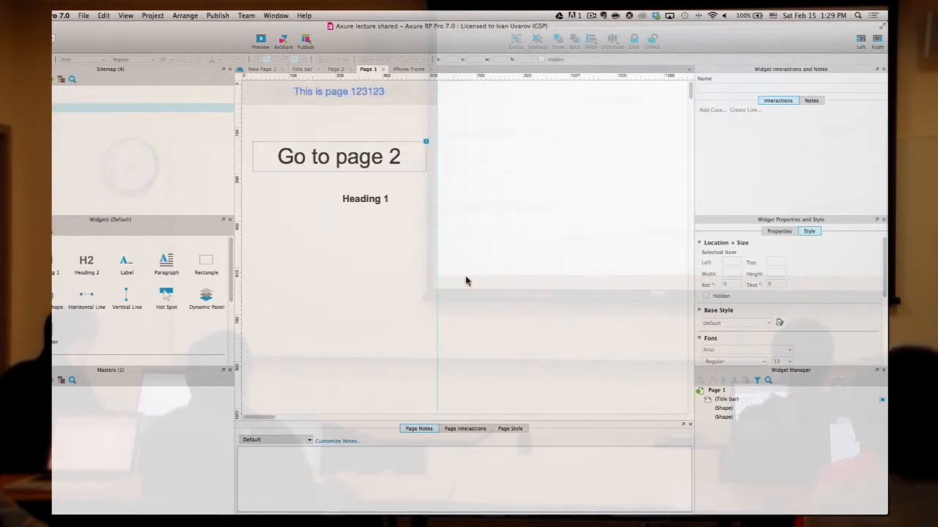
pyautogui.moveTo(199, 293); pyautogui.dragTo(242, 87)
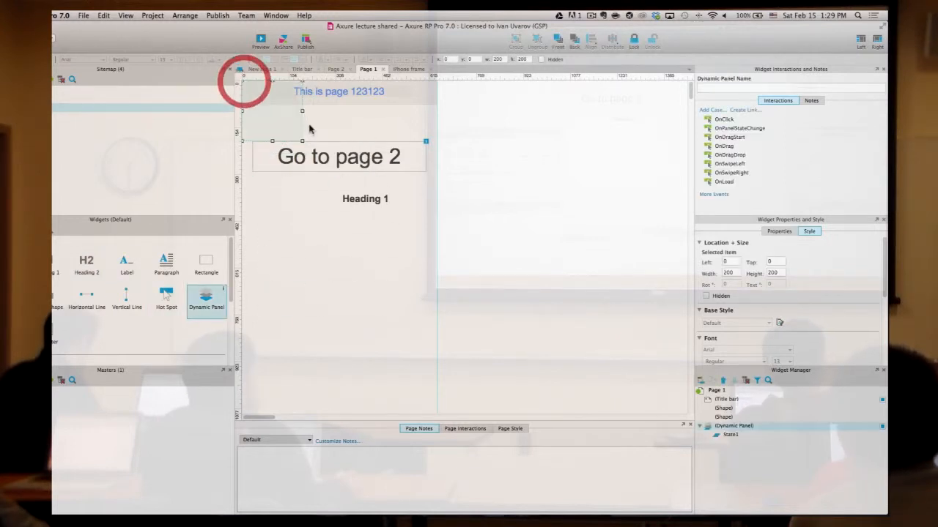
pyautogui.moveTo(301, 139); pyautogui.dragTo(436, 379)
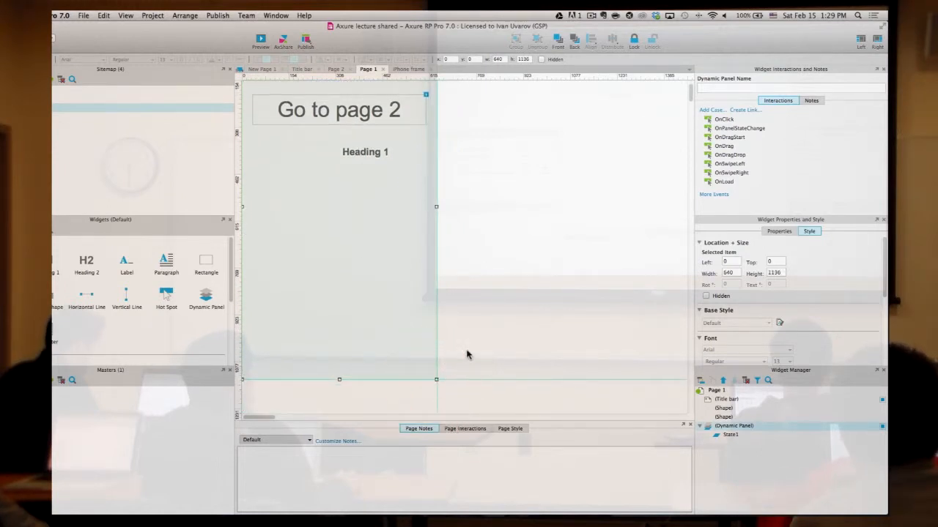
pyautogui.click(735, 435)
pyautogui.doubleClick(735, 435)
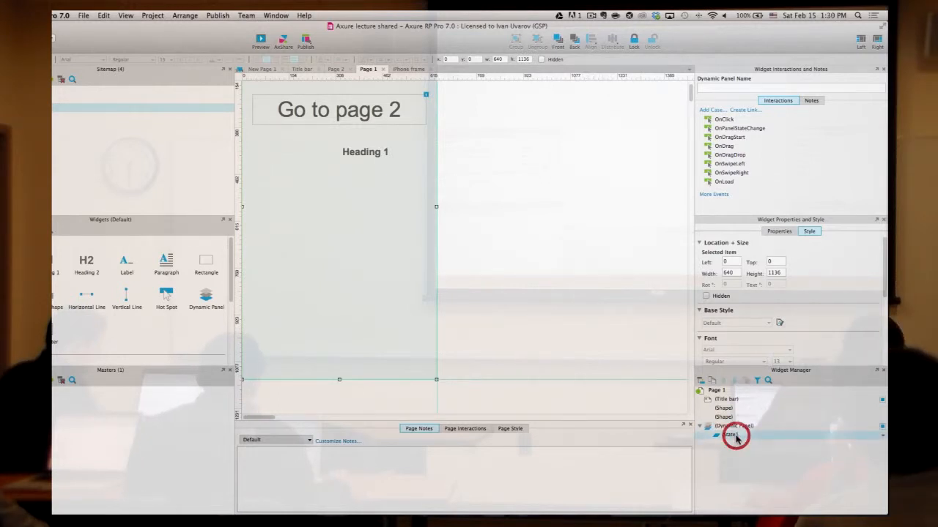
pyautogui.doubleClick(734, 426)
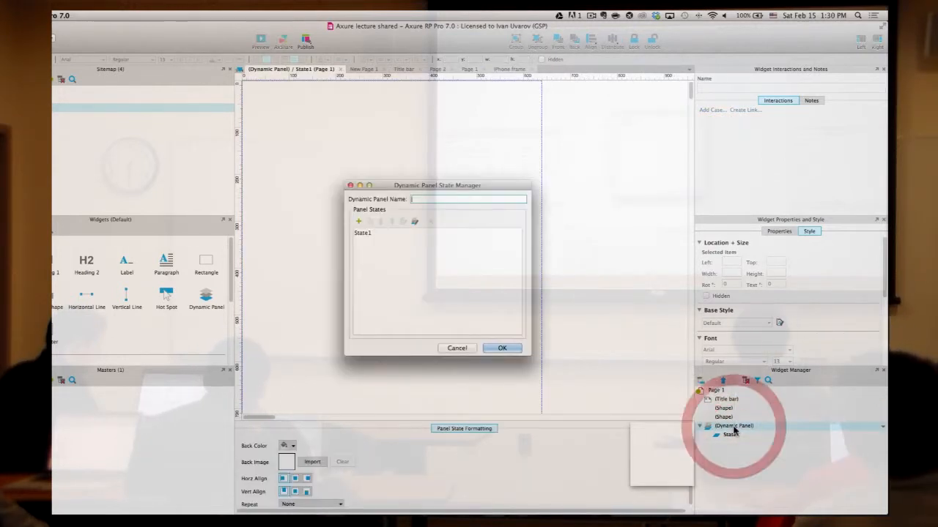
pyautogui.click(468, 349)
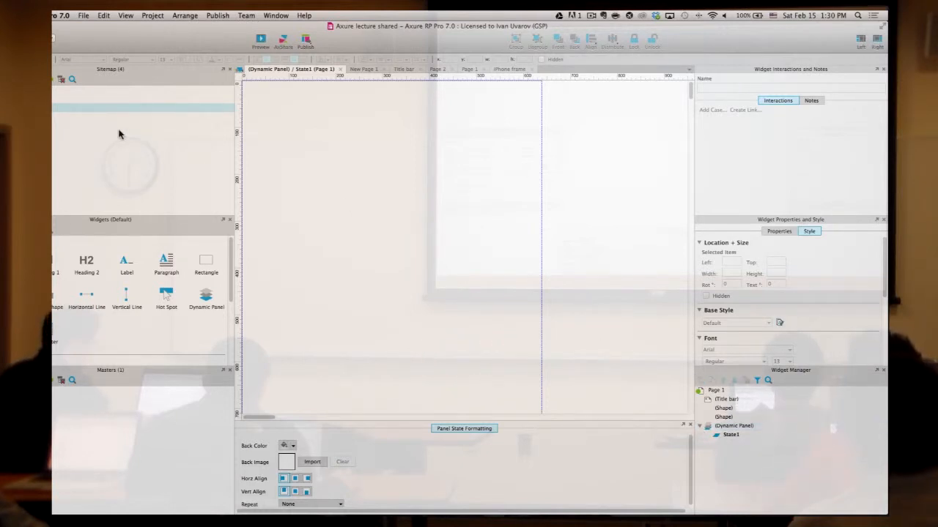
pyautogui.click(733, 429)
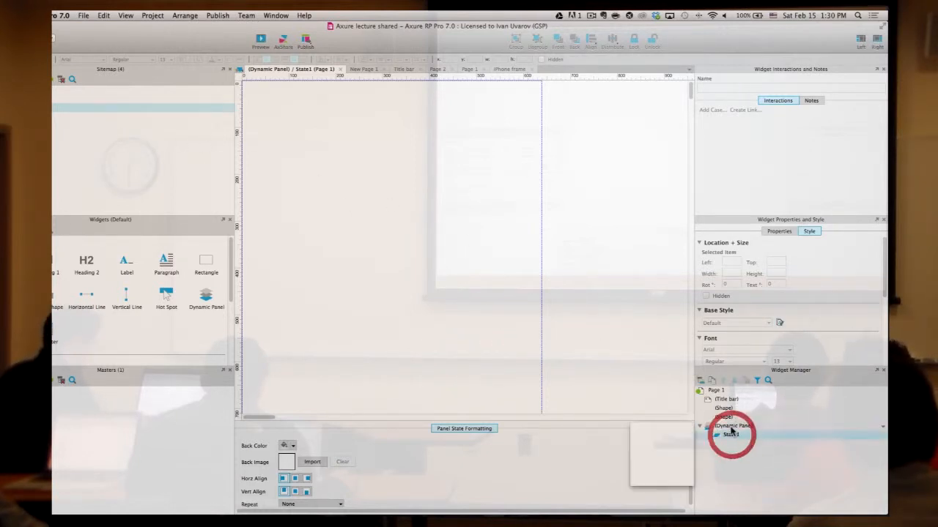
pyautogui.doubleClick(714, 391)
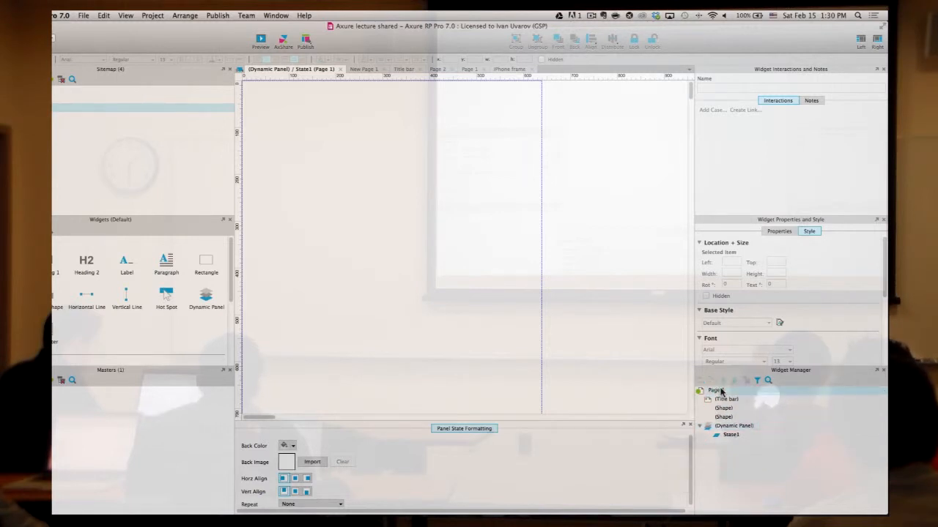
pyautogui.click(432, 196)
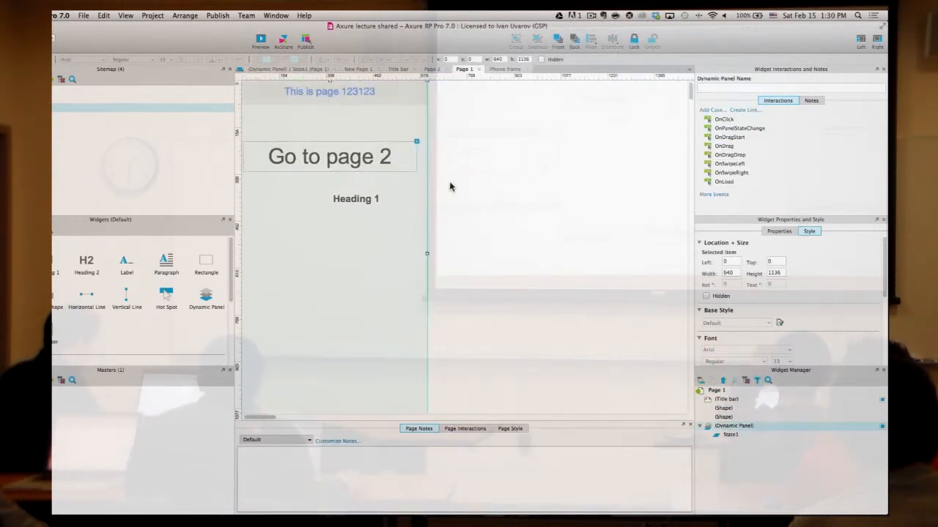
pyautogui.hscroll(-1, 408, 204)
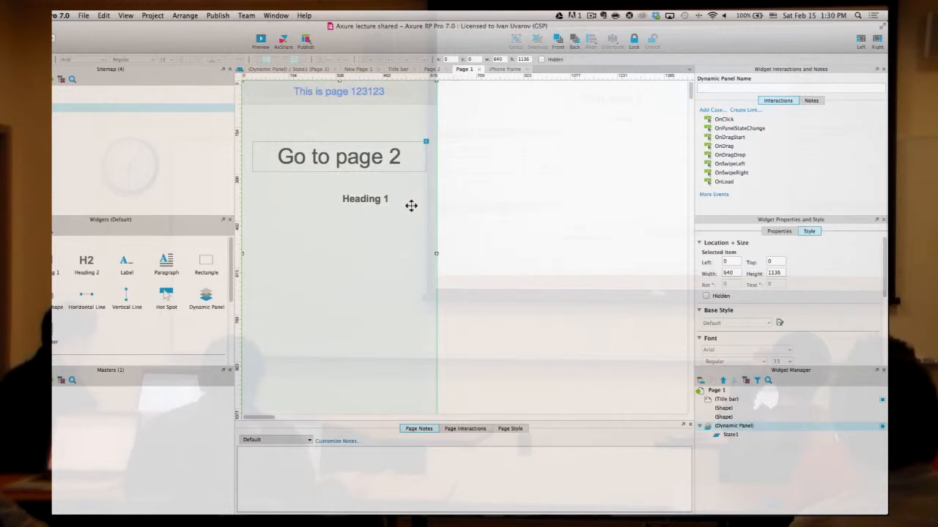
pyautogui.click(506, 195)
pyautogui.click(360, 200)
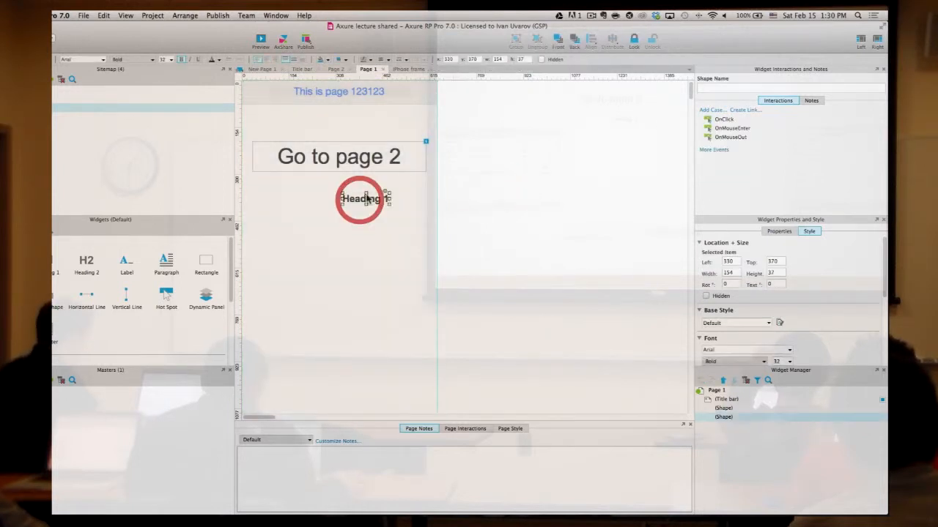
# - Cut the Go to page 2 box and Heading 1, and place a page-sized dynamic panel at top-left
pyautogui.keyDown('shift'); pyautogui.click(367, 155); pyautogui.keyUp('shift')
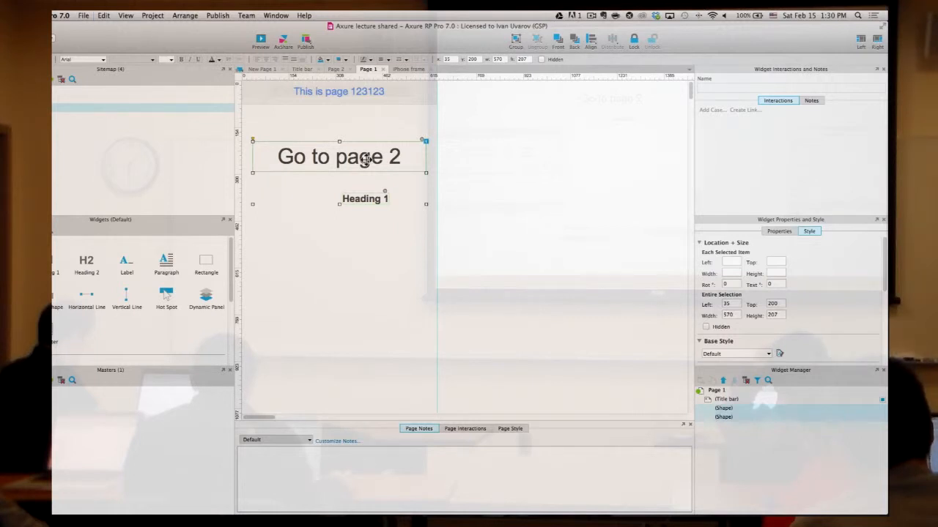
pyautogui.press('Delete')
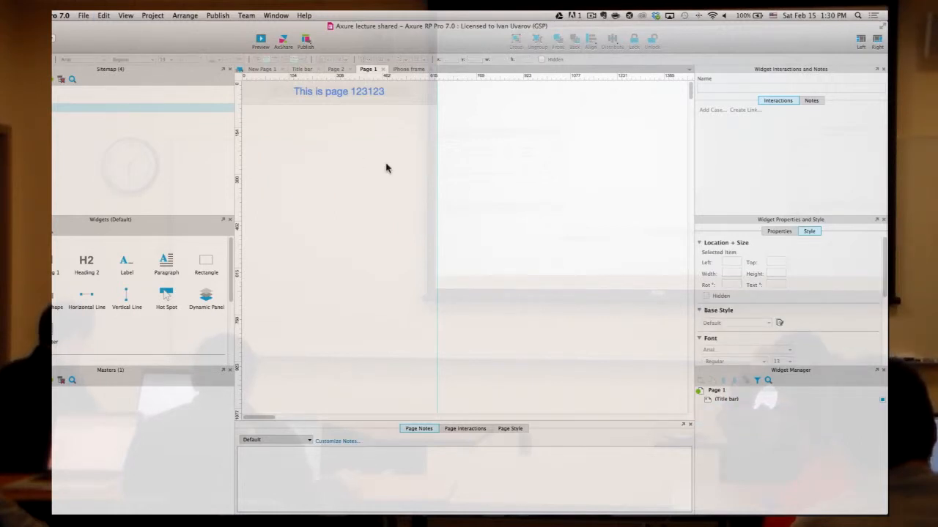
pyautogui.moveTo(207, 296); pyautogui.dragTo(244, 80)
pyautogui.moveTo(302, 141); pyautogui.dragTo(436, 348)
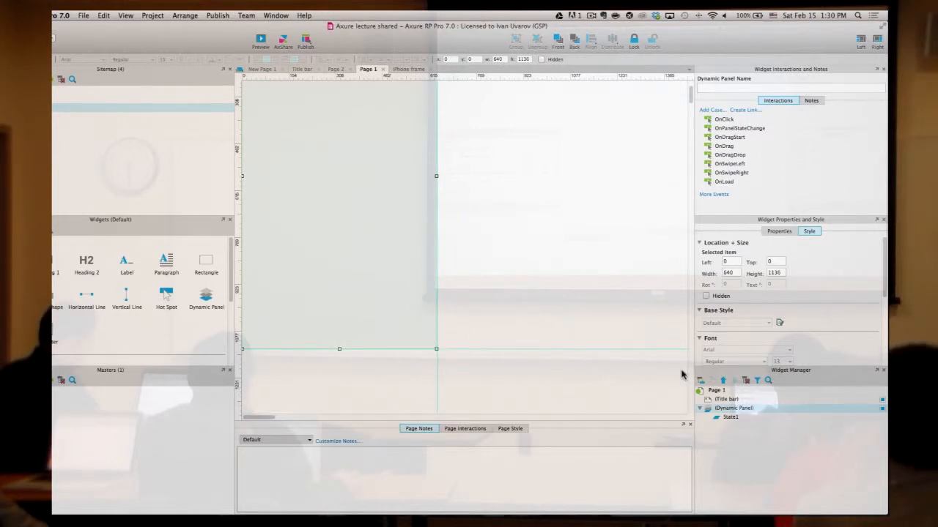
# - Add a second state to the panel and paste both shapes into State1
pyautogui.rightClick(733, 413)
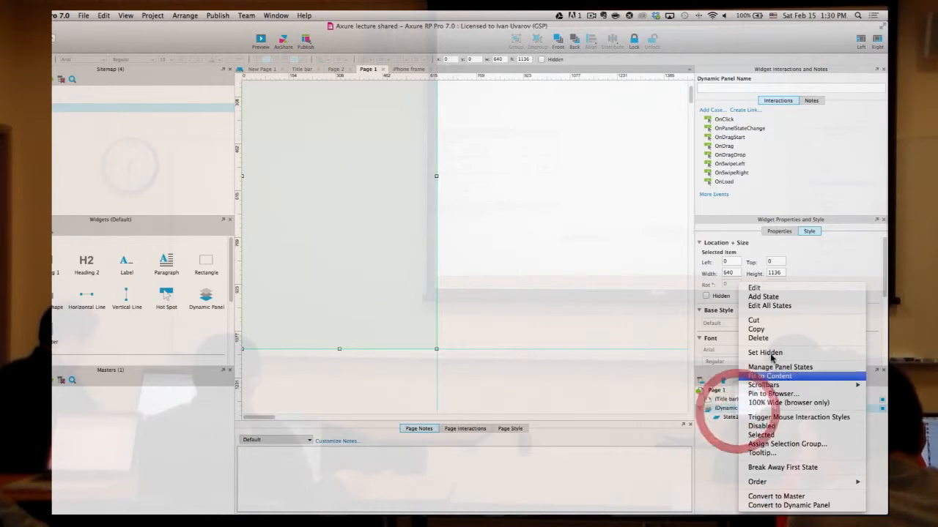
pyautogui.click(762, 297)
pyautogui.doubleClick(733, 417)
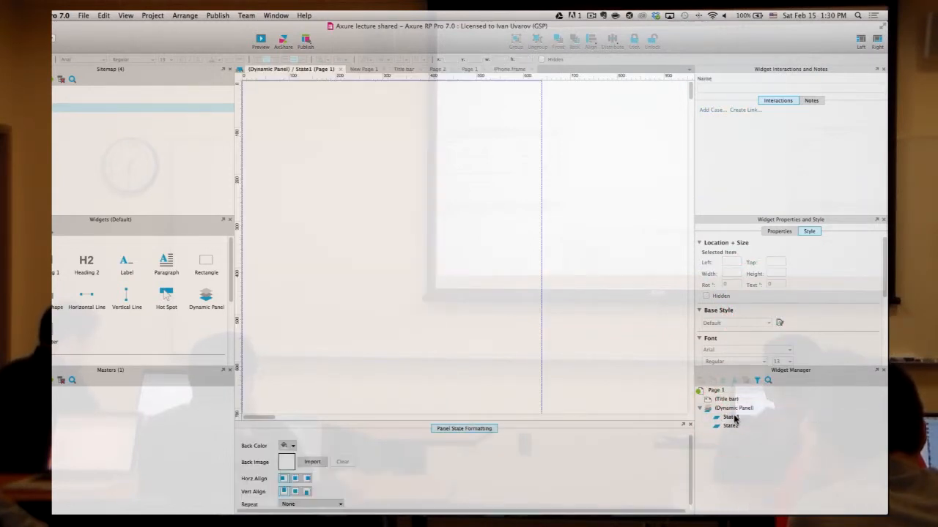
pyautogui.doubleClick(731, 427)
pyautogui.doubleClick(732, 417)
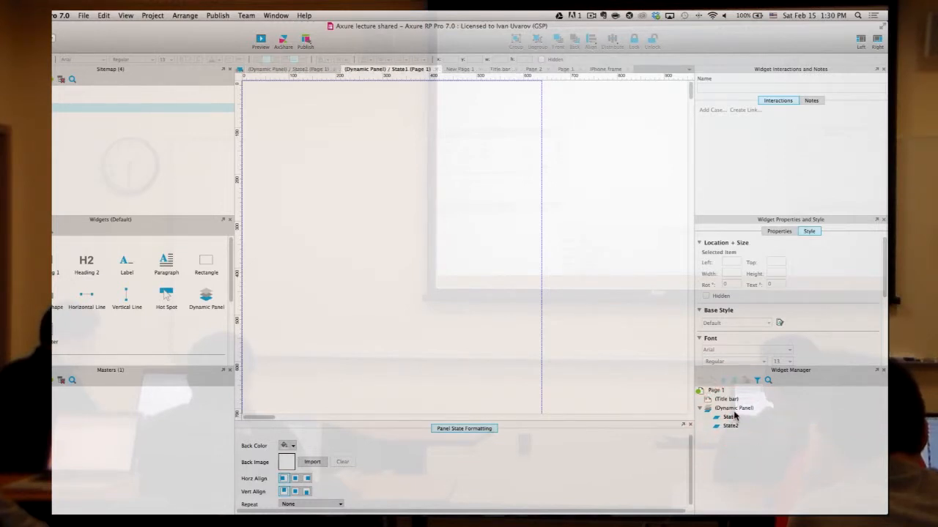
pyautogui.press('super+v')
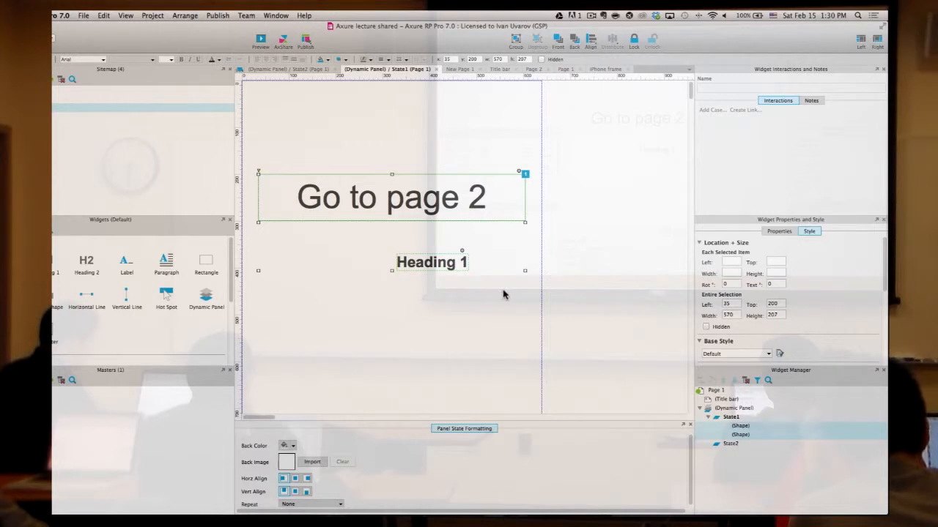
# - Paste both shapes into State2, shift them right and down, and return to Page 1
pyautogui.click(573, 205)
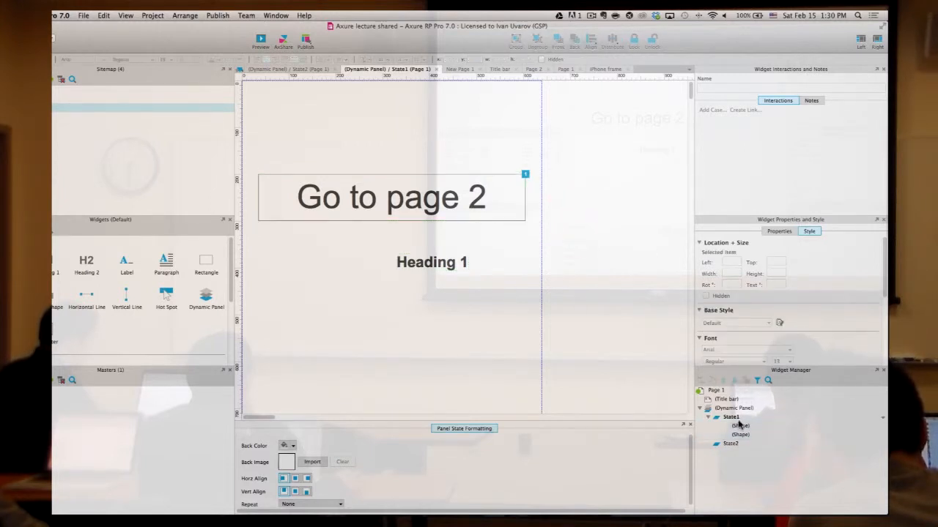
pyautogui.doubleClick(731, 444)
pyautogui.click(445, 279)
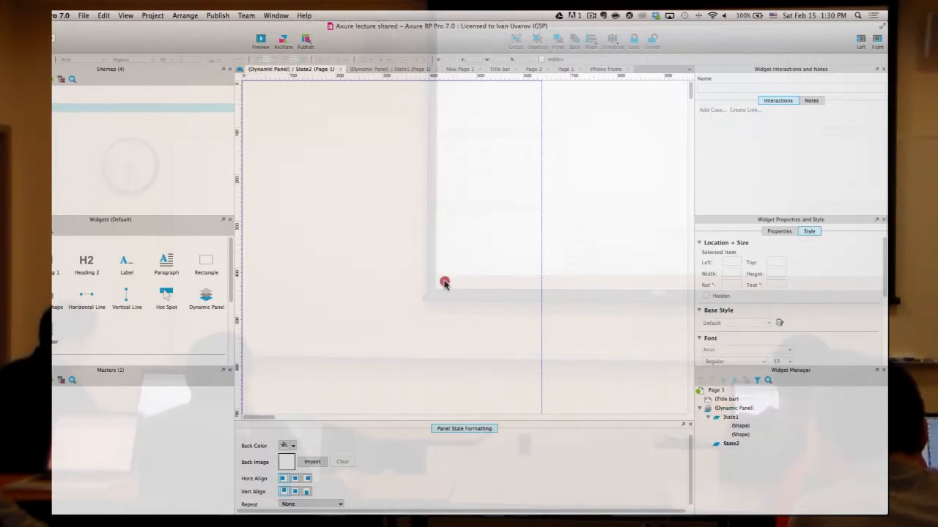
pyautogui.press('super+v')
pyautogui.moveTo(417, 194); pyautogui.dragTo(507, 205)
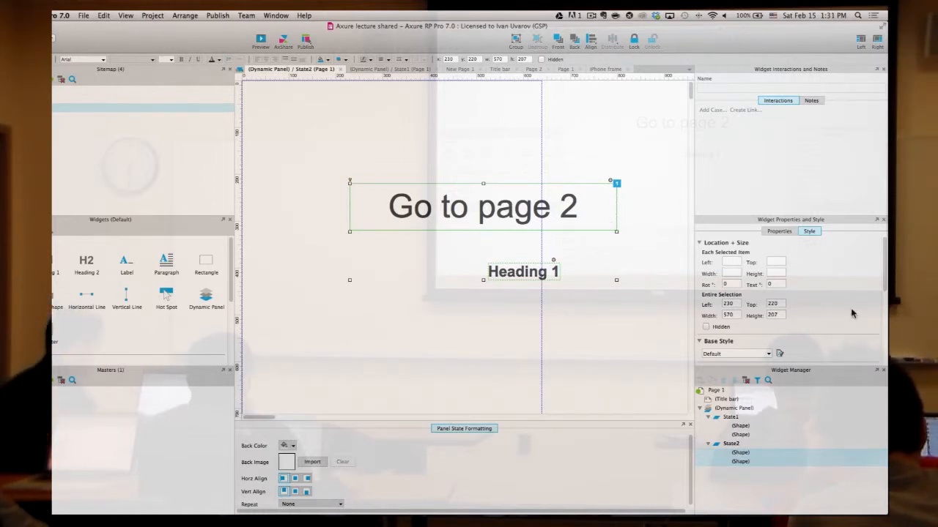
pyautogui.click(730, 418)
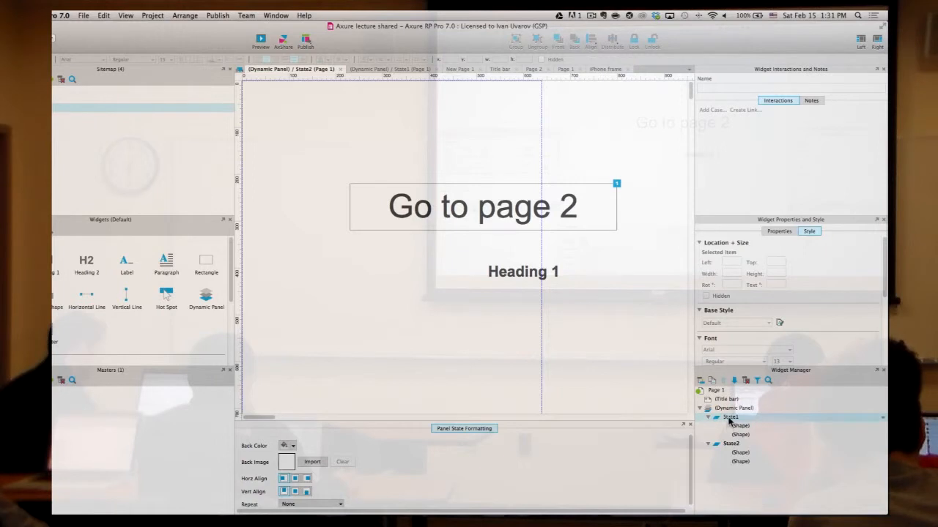
pyautogui.doubleClick(713, 391)
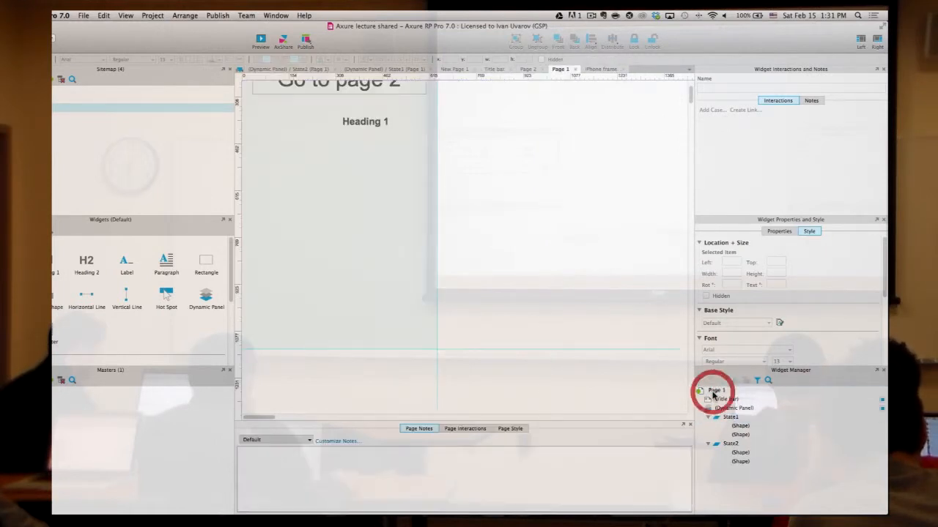
# - Add a rectangle at Page 1's top-left with black fill and red text
pyautogui.scroll(5, 462, 247)
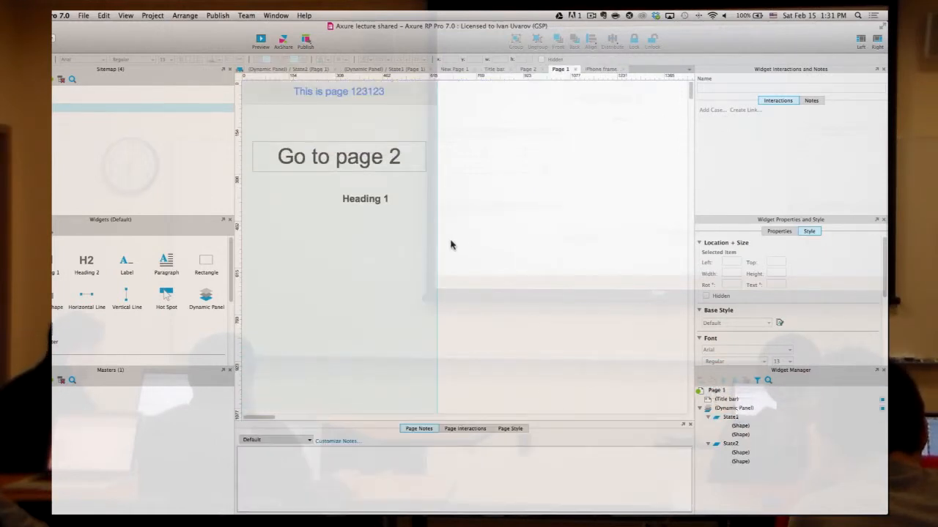
pyautogui.click(44, 230)
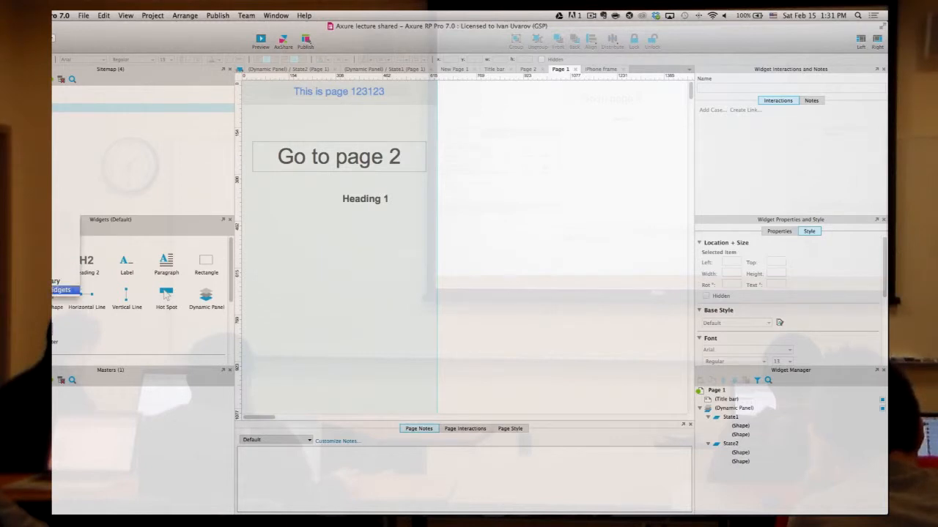
pyautogui.click(150, 326)
pyautogui.moveTo(206, 263); pyautogui.dragTo(252, 87)
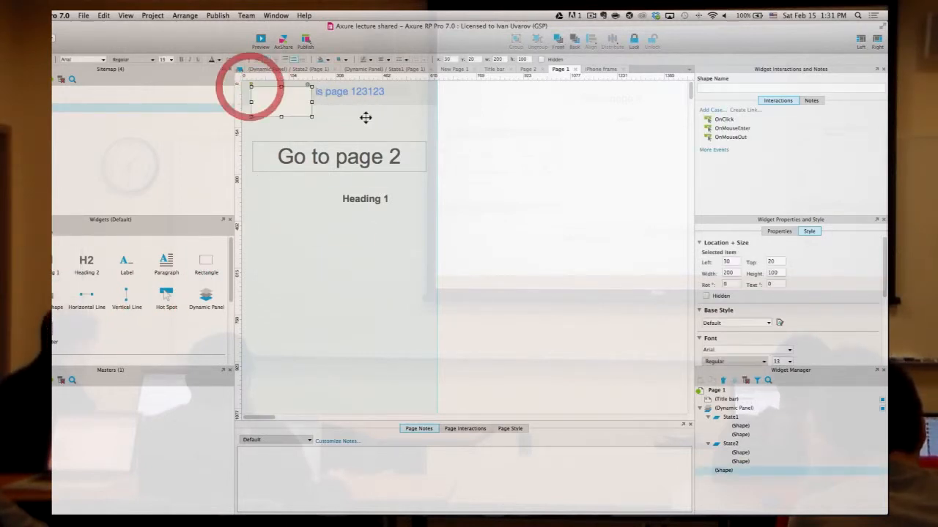
pyautogui.click(793, 231)
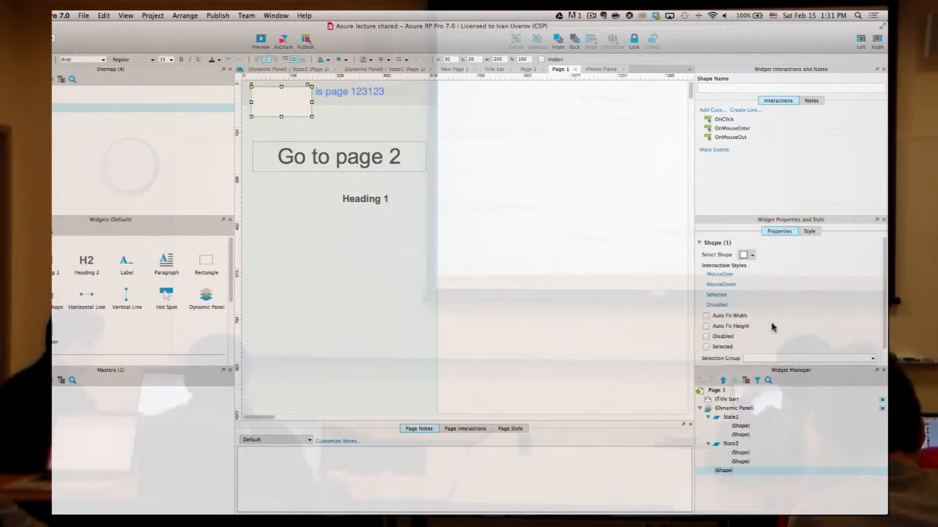
pyautogui.click(807, 231)
pyautogui.scroll(-5, 769, 301)
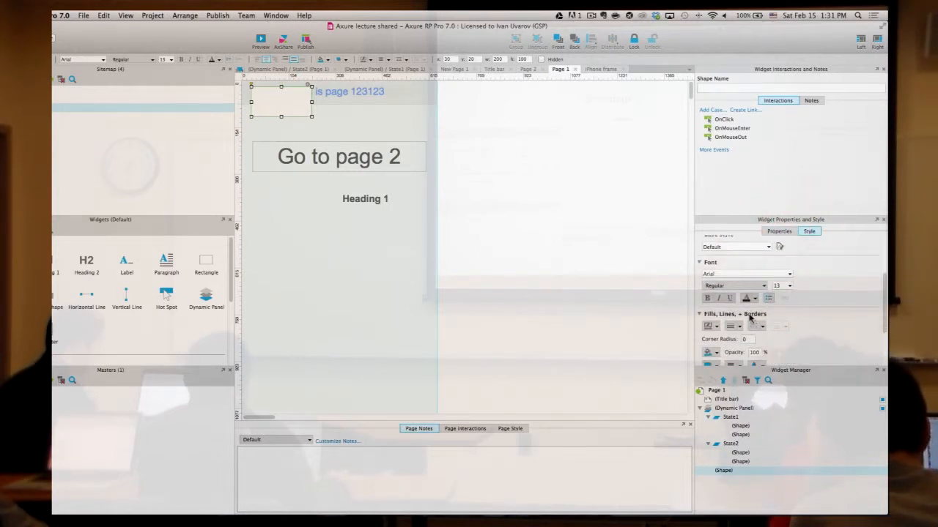
pyautogui.click(716, 312)
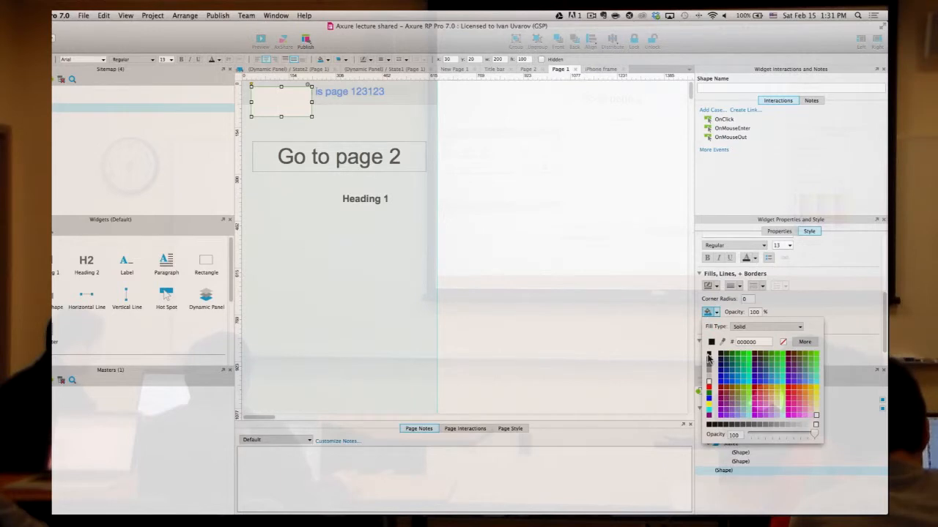
pyautogui.click(712, 352)
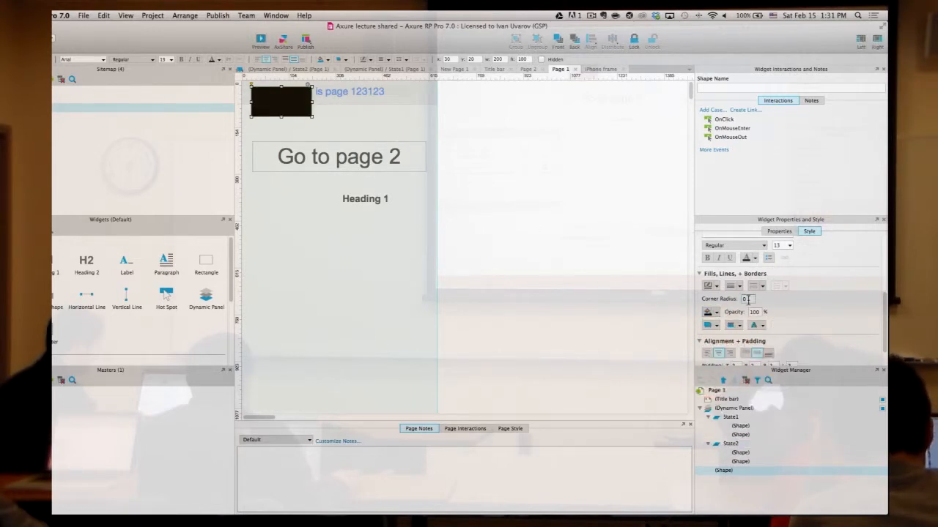
pyautogui.click(756, 258)
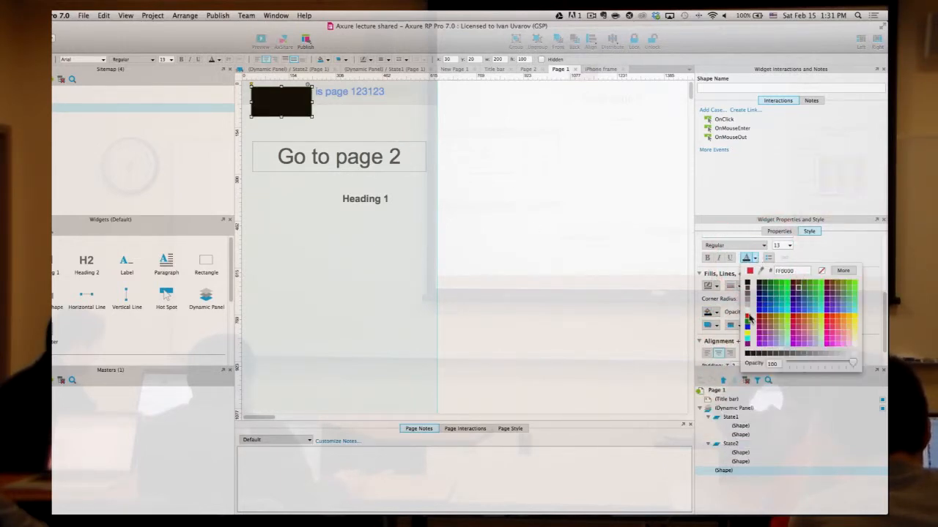
pyautogui.click(748, 313)
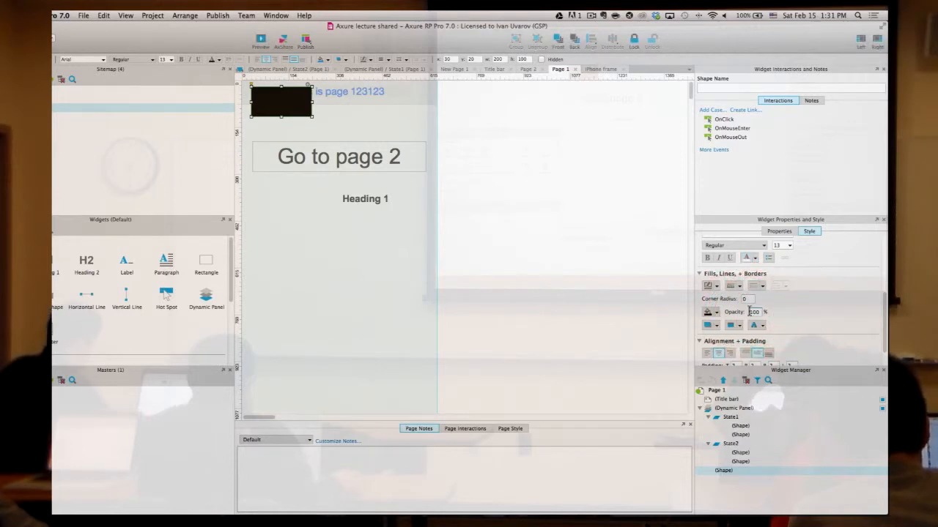
# - Enter the box's label text and set its font size to 30
pyautogui.write('a')
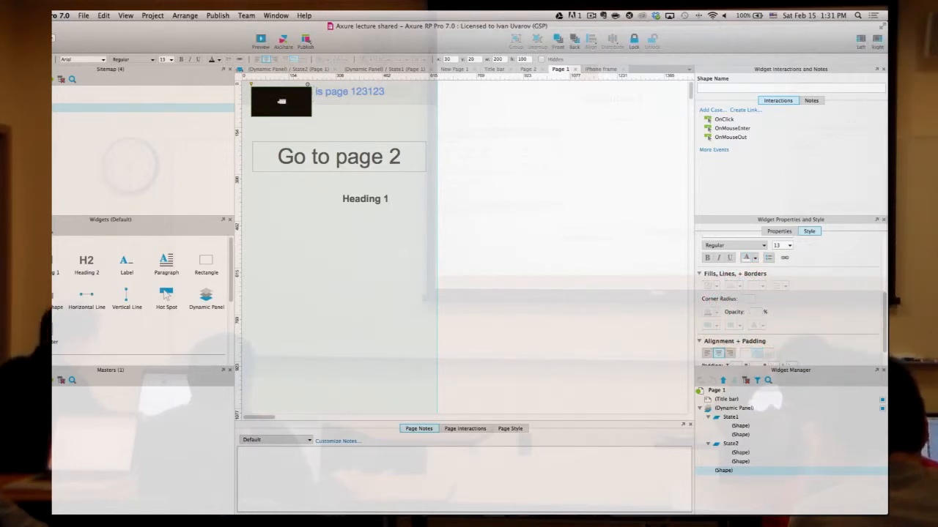
pyautogui.click(776, 246)
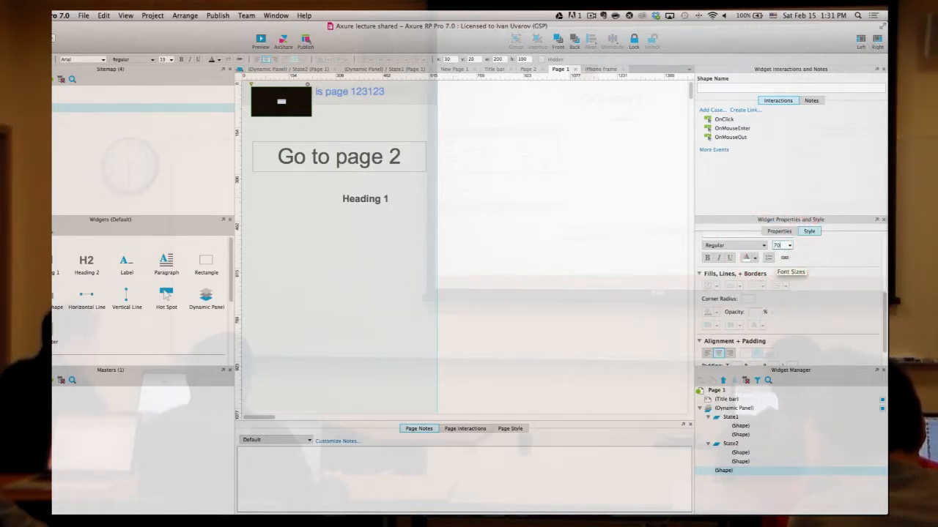
pyautogui.write('70')
pyautogui.press('Return')
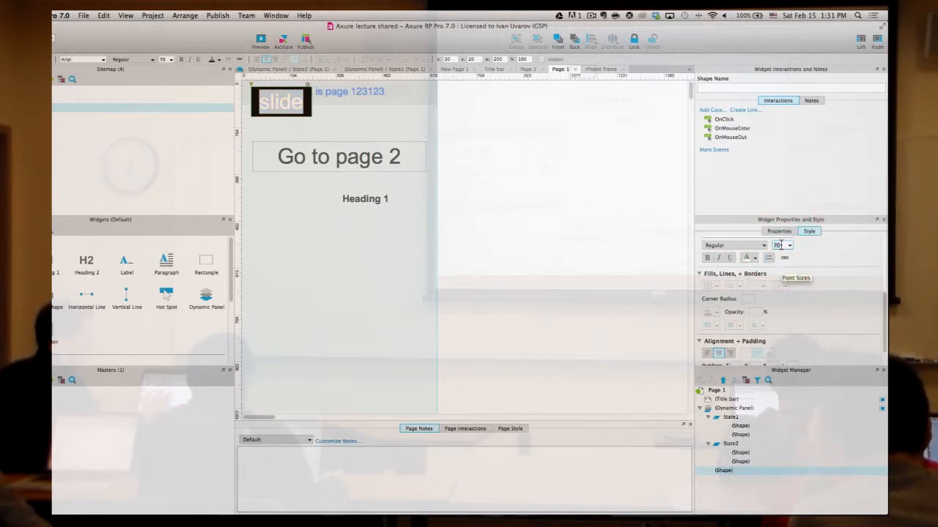
pyautogui.write('300')
pyautogui.press('Return')
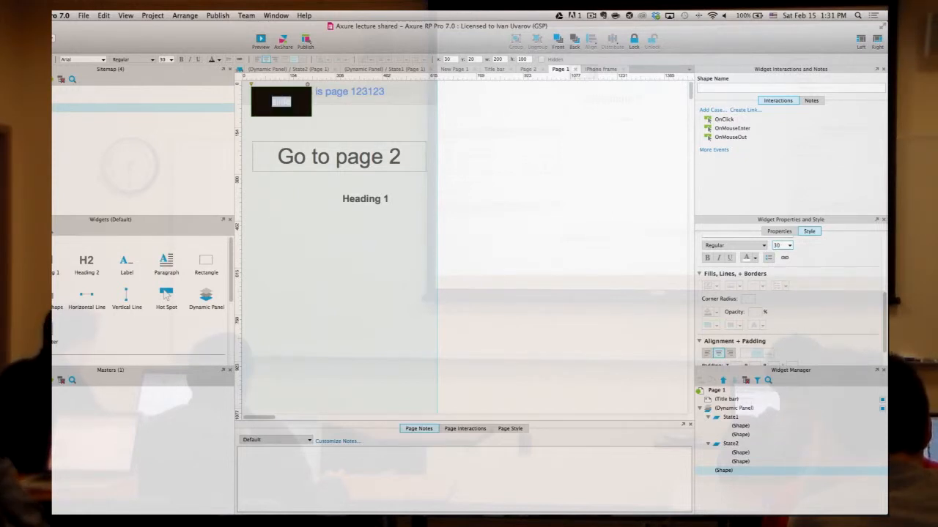
pyautogui.click(529, 138)
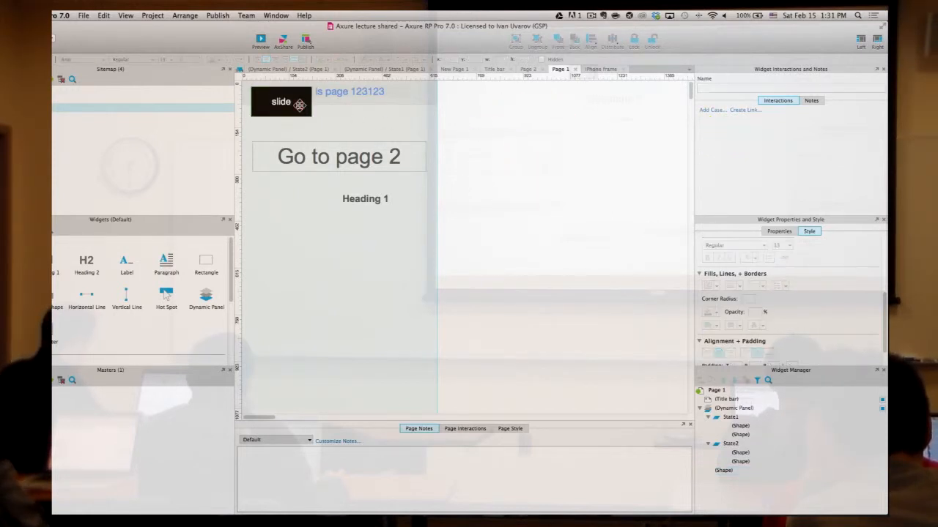
pyautogui.click(298, 106)
# - Resize the black slide box to 90×60 and drag it into Page 1's top-left corner
pyautogui.moveTo(300, 114); pyautogui.dragTo(274, 93)
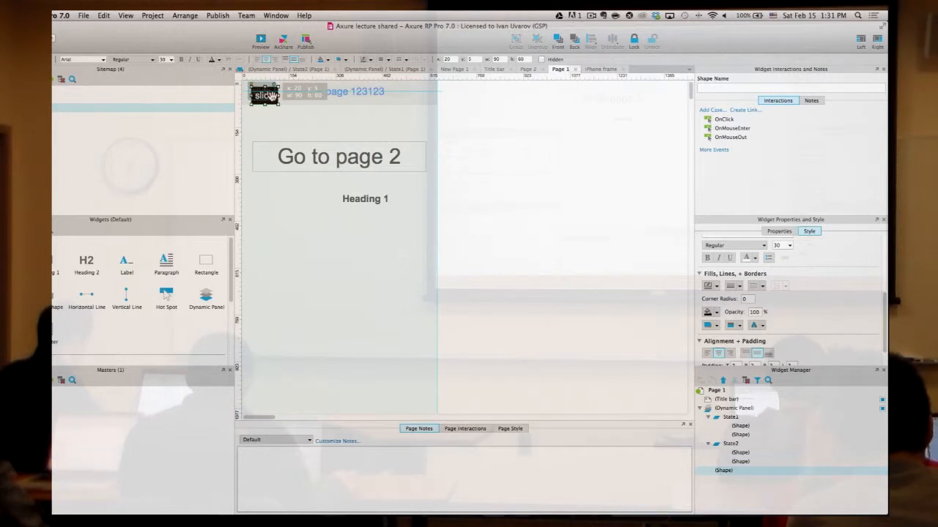
pyautogui.moveTo(271, 95); pyautogui.dragTo(269, 90)
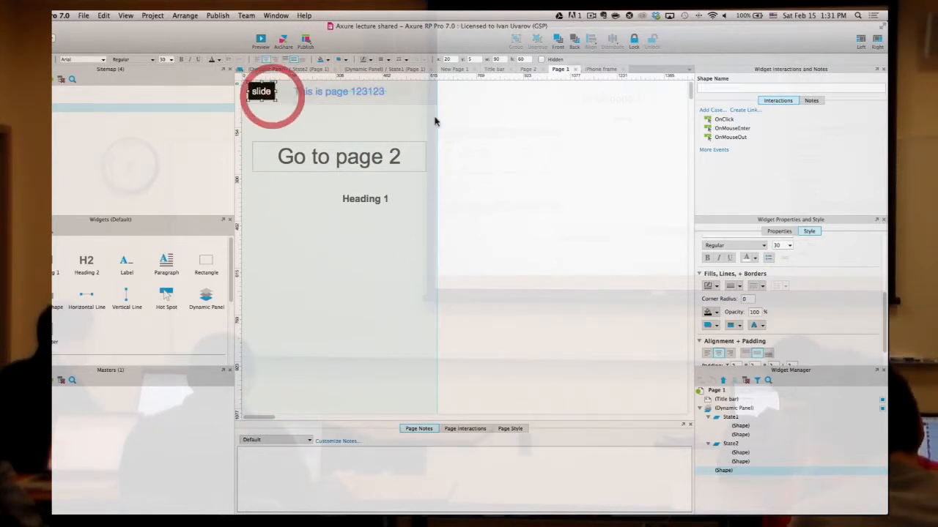
pyautogui.click(622, 155)
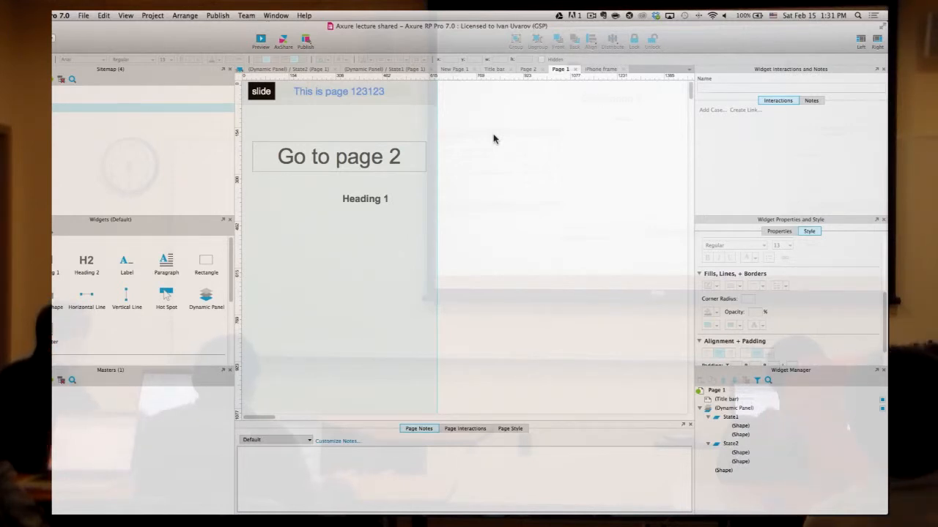
pyautogui.click(258, 91)
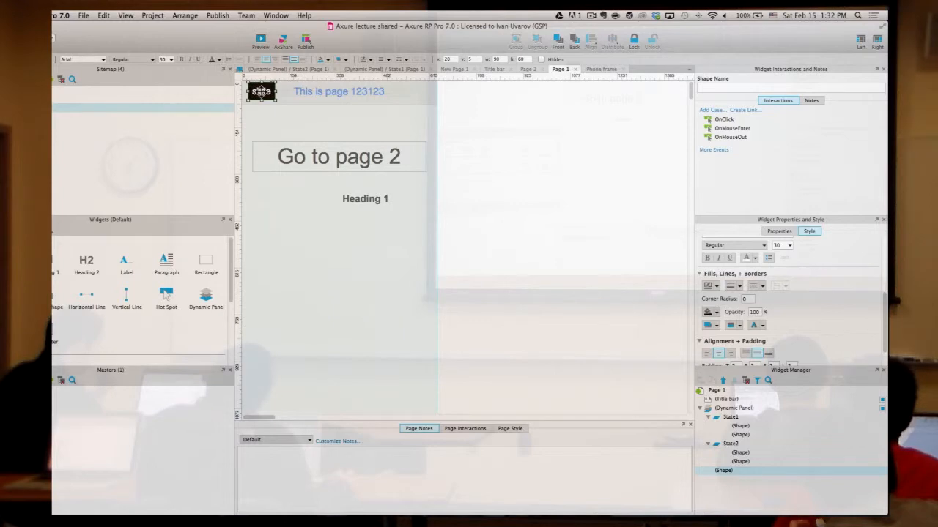
pyautogui.rightClick(264, 92)
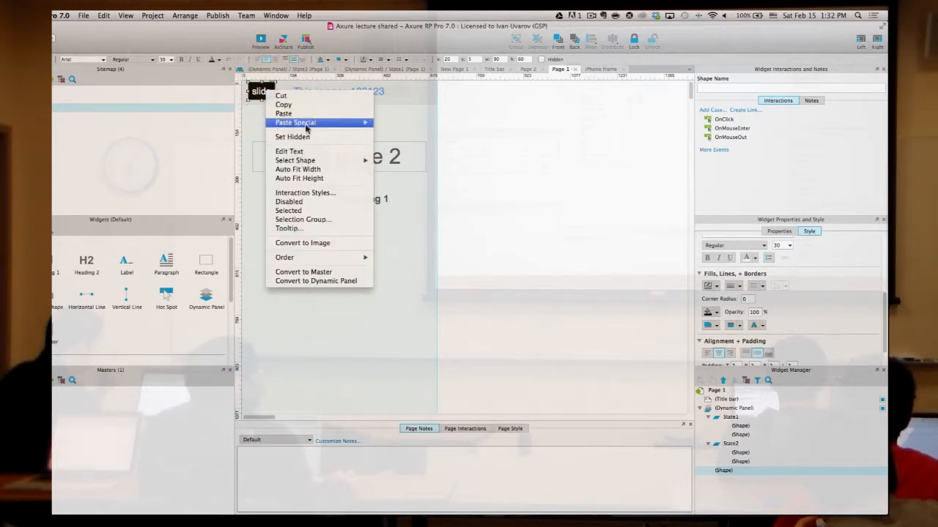
pyautogui.click(516, 139)
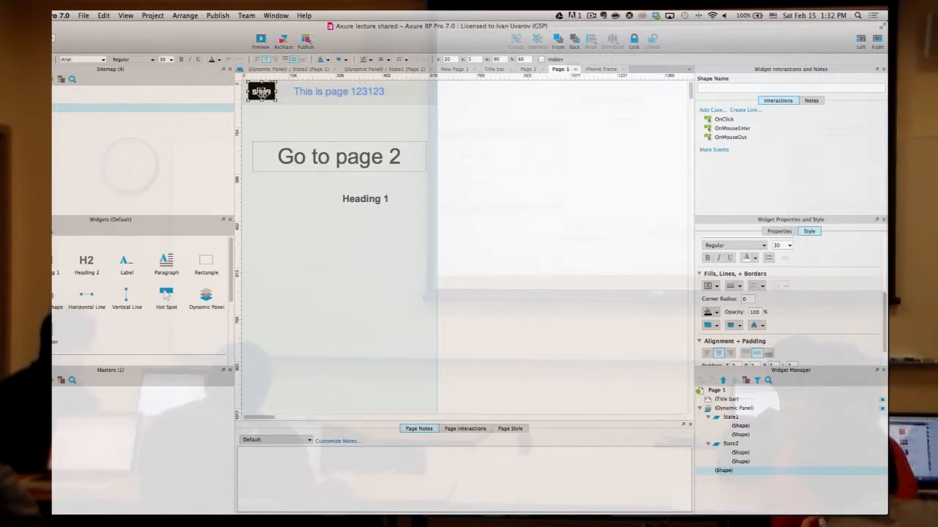
# - Start an OnClick Set Panel State case for the slide box, then cancel it
pyautogui.doubleClick(725, 119)
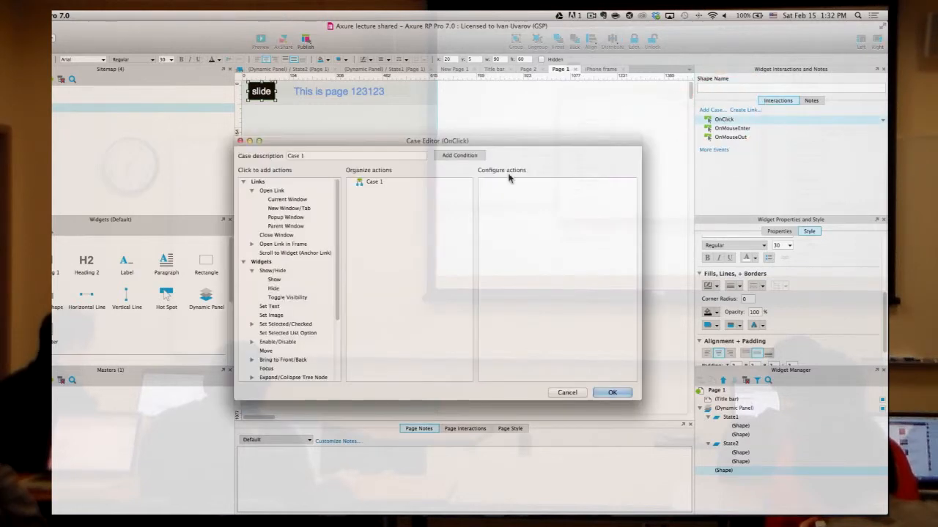
pyautogui.scroll(-5, 308, 264)
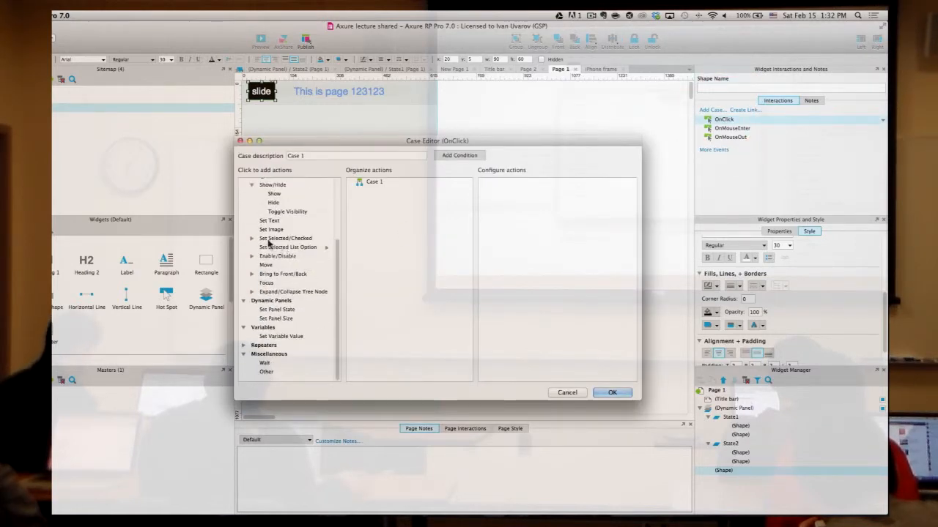
pyautogui.click(278, 310)
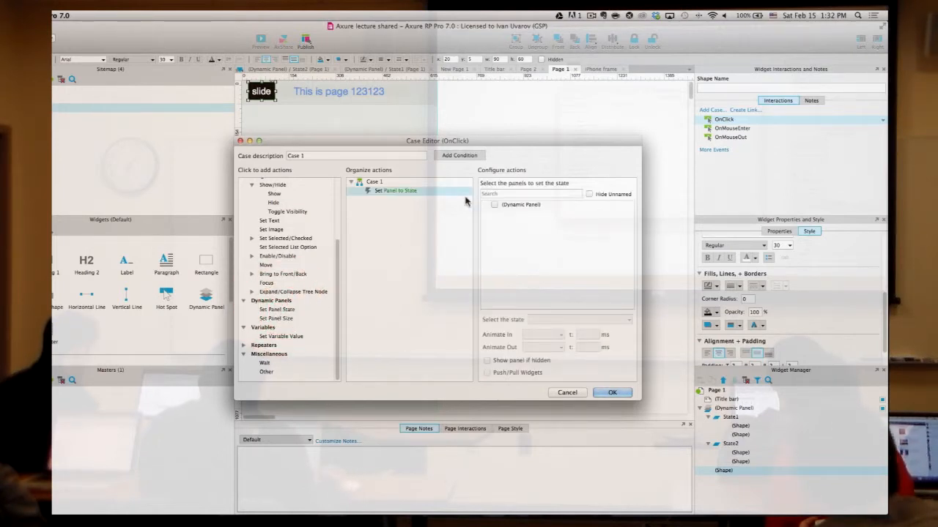
pyautogui.click(558, 390)
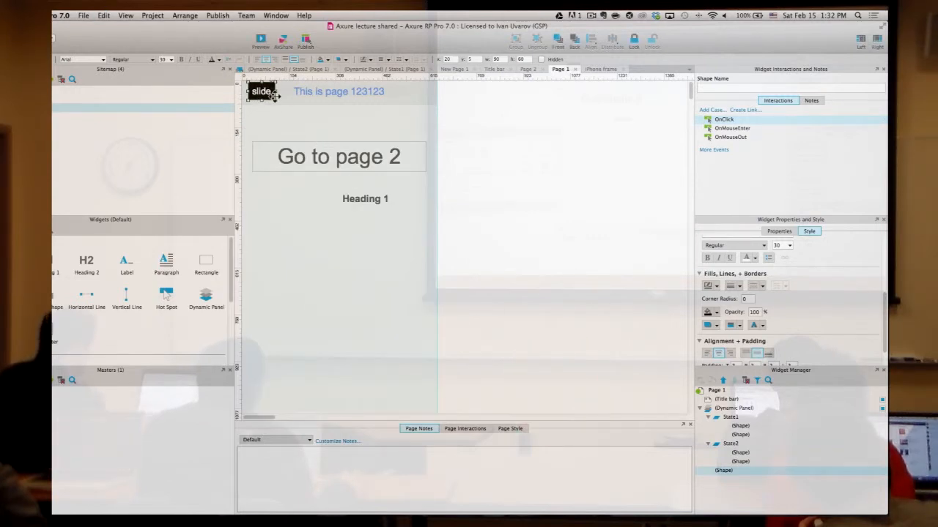
# - Select the slide box and delete it from Page 1
pyautogui.click(517, 124)
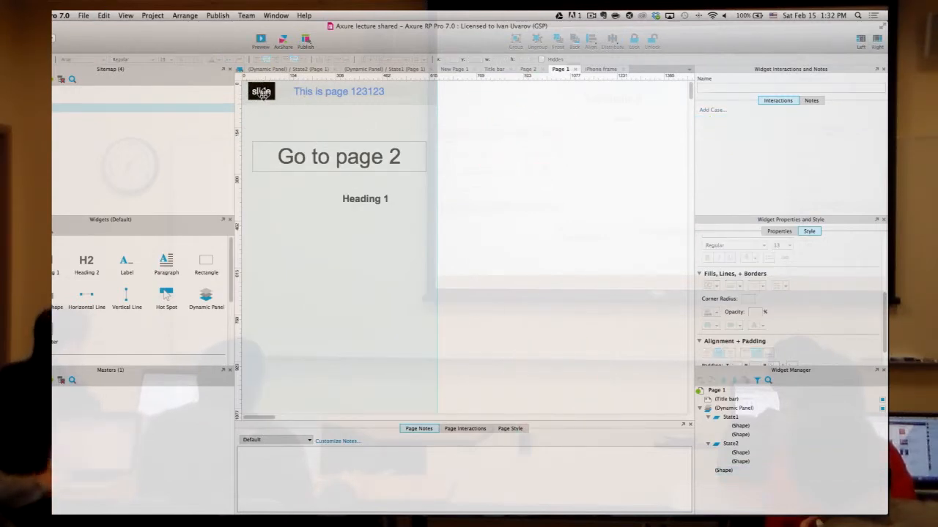
pyautogui.click(261, 97)
pyautogui.press('Delete')
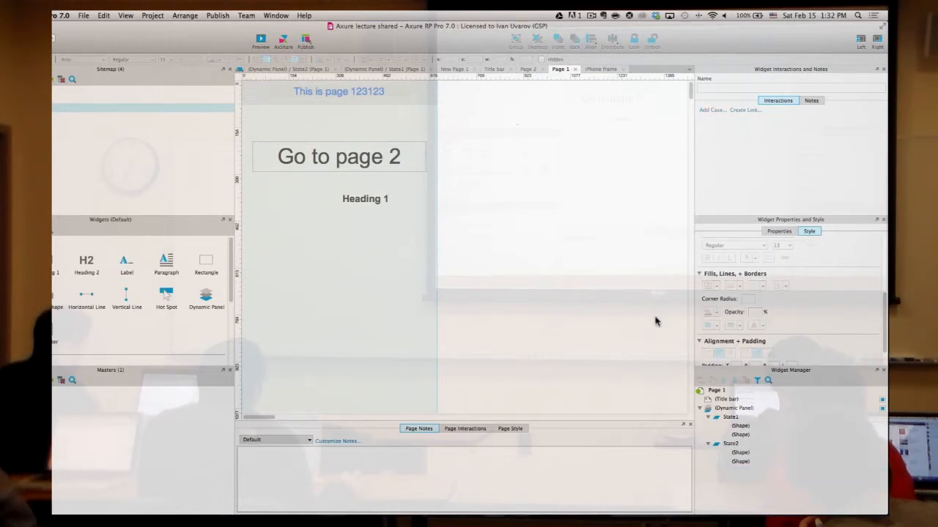
# - Open the dynamic panel's State1 from the Widget Manager and keep it selected
pyautogui.doubleClick(746, 417)
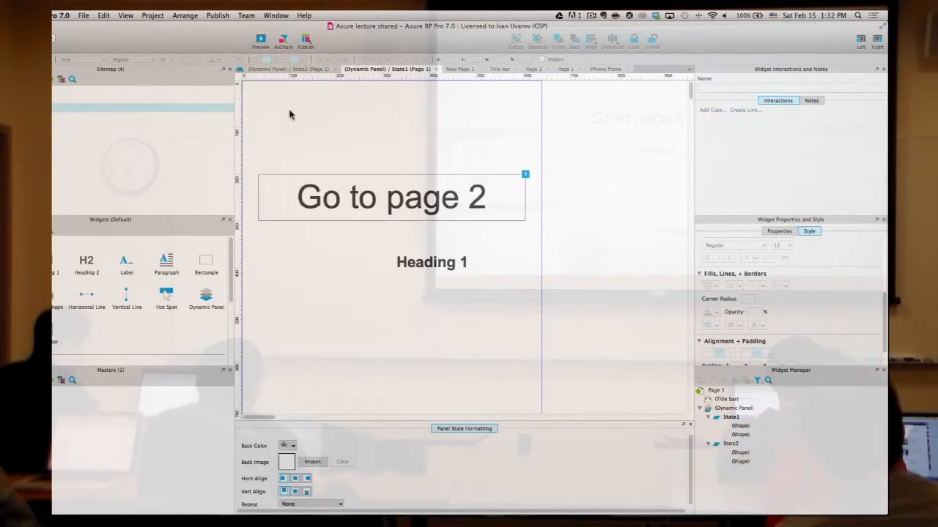
pyautogui.click(336, 110)
pyautogui.scroll(-5, 360, 164)
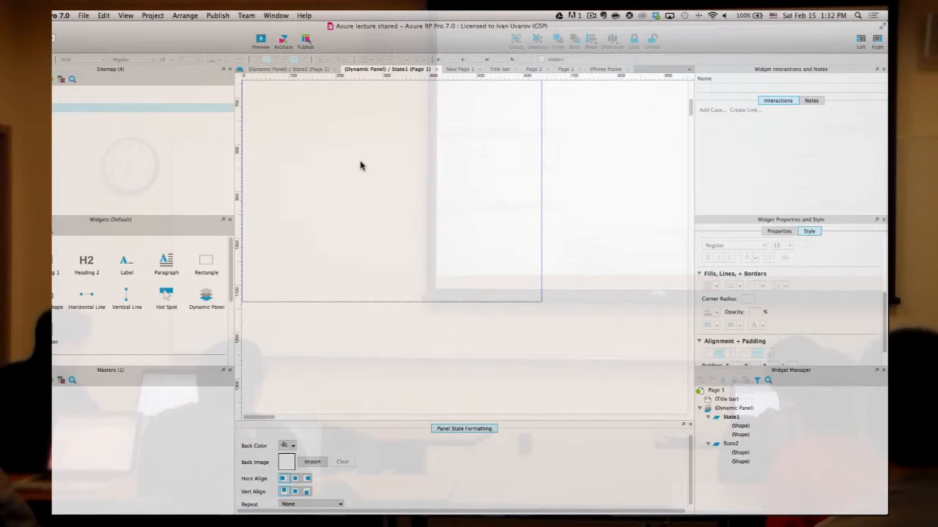
pyautogui.scroll(5, 360, 163)
pyautogui.click(325, 129)
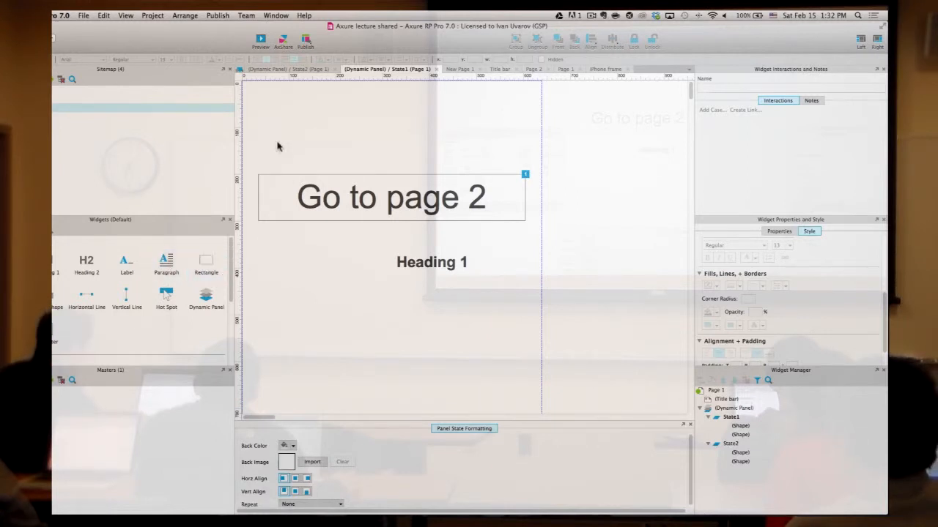
pyautogui.click(740, 417)
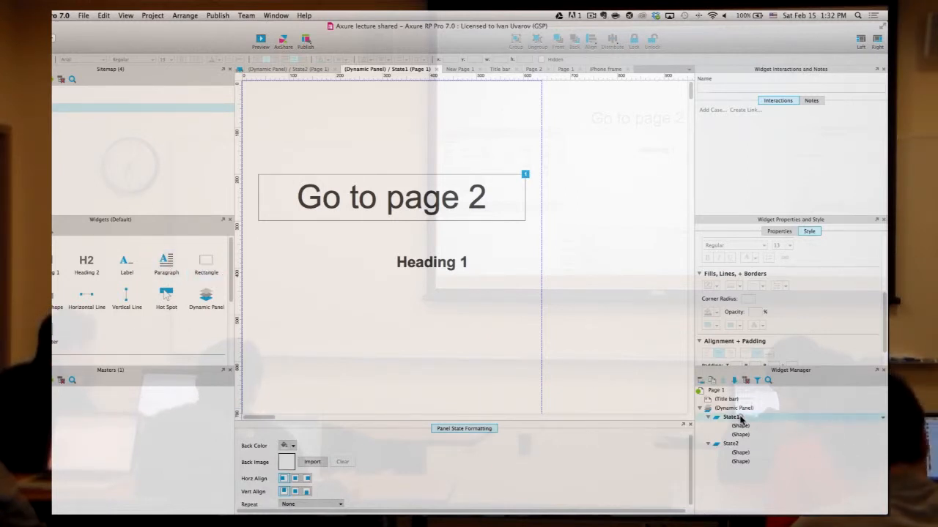
pyautogui.click(739, 408)
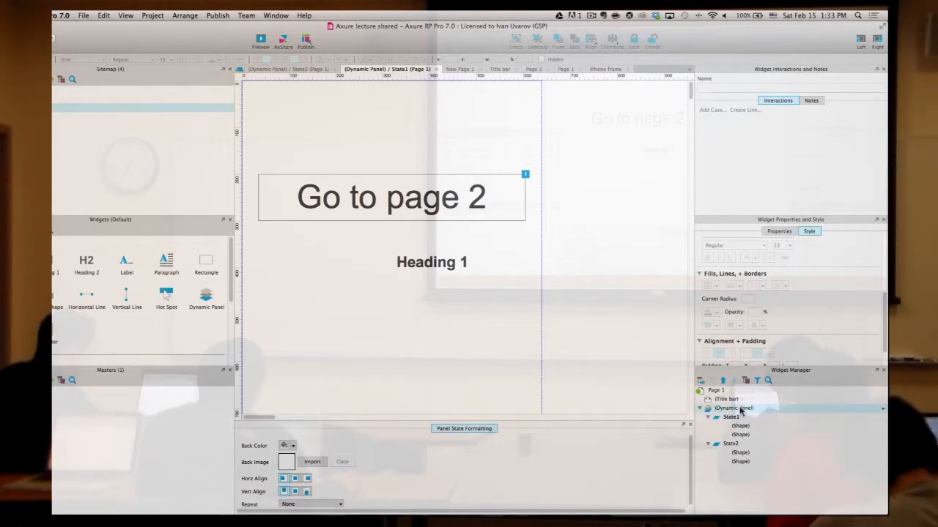
pyautogui.click(732, 417)
# - Add a 150×60 button rectangle with size-20 label text at State1's top-left
pyautogui.moveTo(206, 262); pyautogui.dragTo(262, 95)
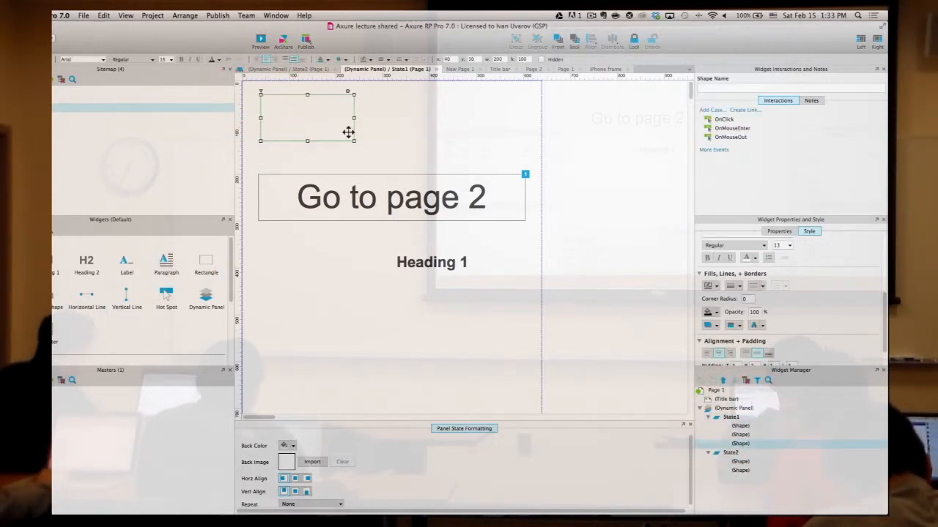
pyautogui.doubleClick(326, 127)
pyautogui.write('button')
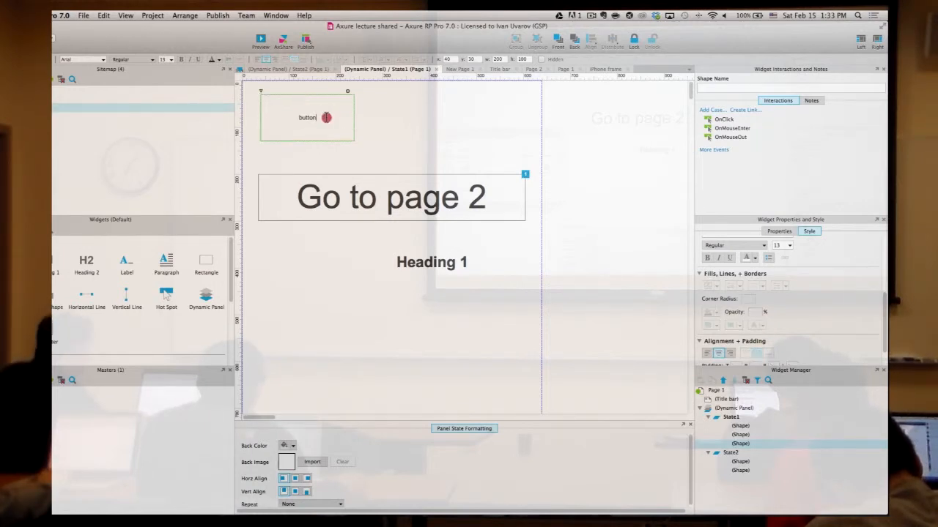
pyautogui.click(788, 248)
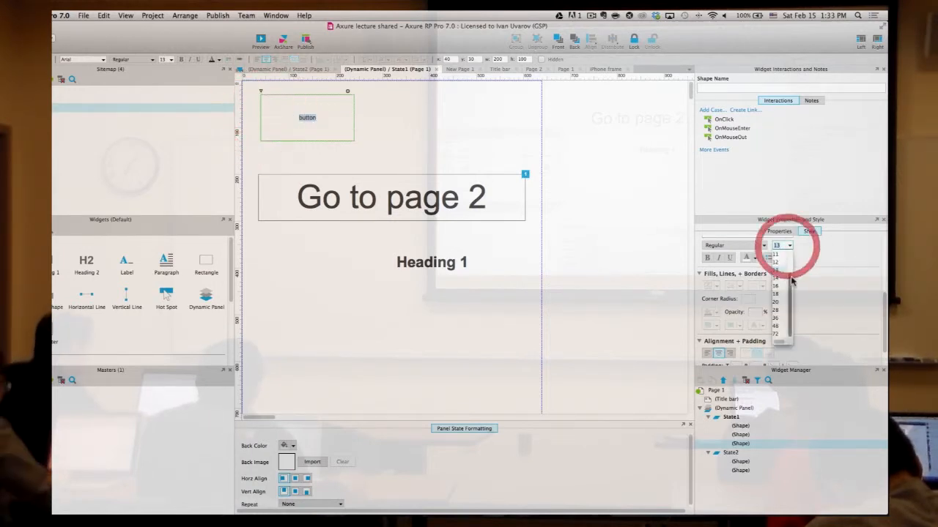
pyautogui.click(774, 303)
pyautogui.click(450, 139)
pyautogui.moveTo(353, 141); pyautogui.dragTo(330, 122)
pyautogui.click(371, 129)
pyautogui.click(313, 121)
pyautogui.press('Tab')
pyautogui.click(303, 113)
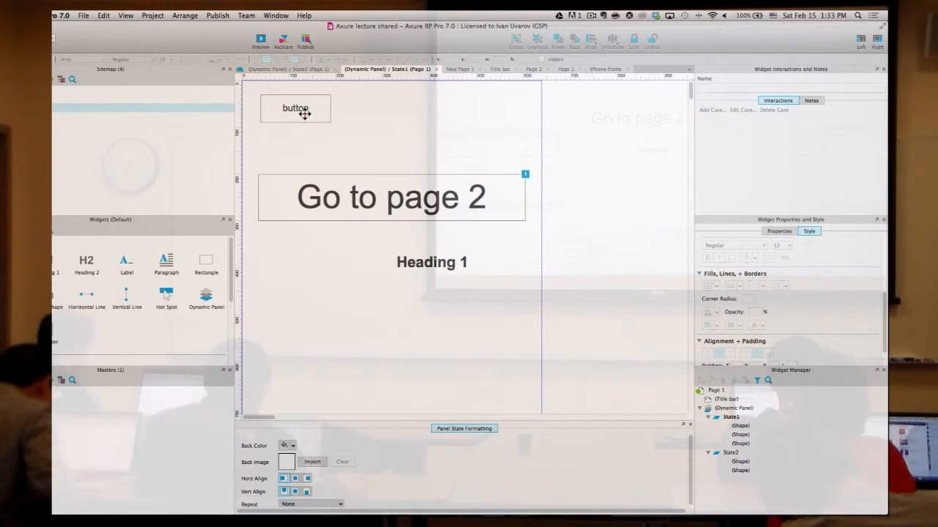
pyautogui.click(357, 123)
pyautogui.click(304, 110)
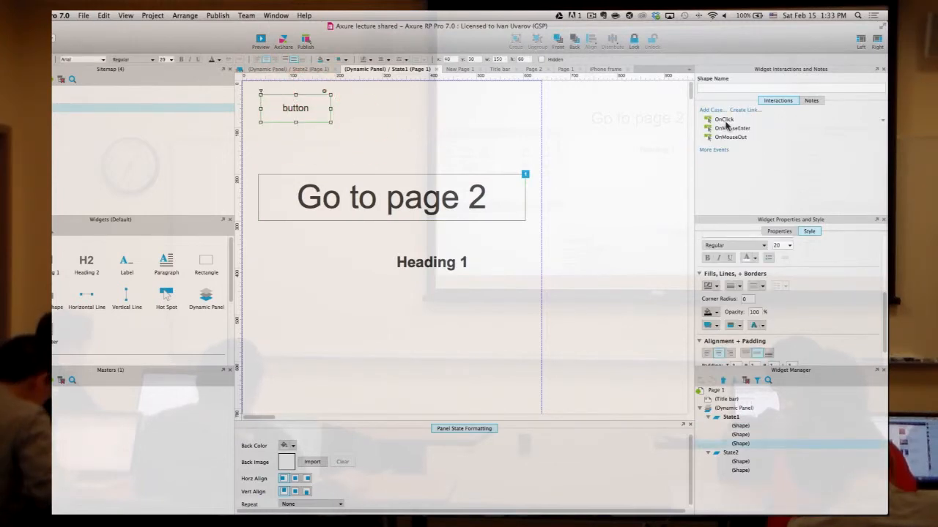
# - Give the button an OnClick Set Panel State action switching the dynamic panel to State2
pyautogui.doubleClick(724, 121)
pyautogui.scroll(-5, 289, 301)
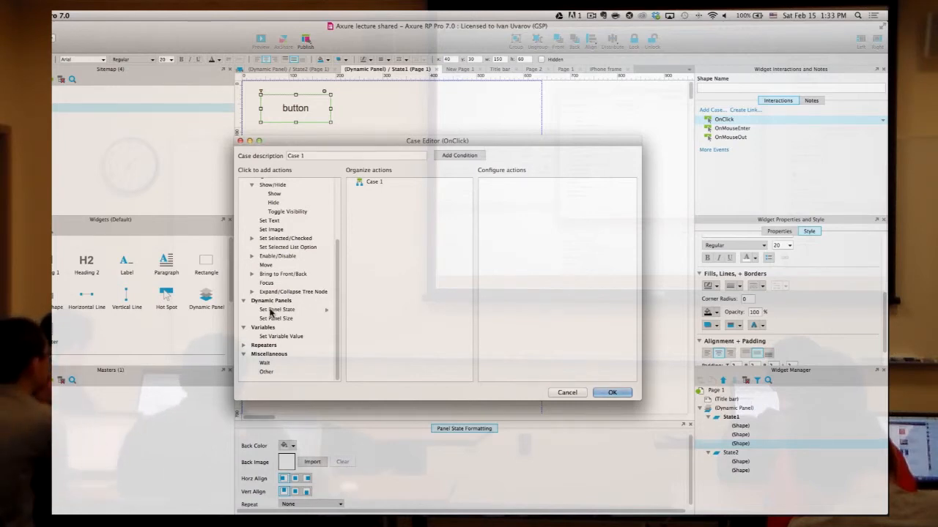
pyautogui.click(277, 310)
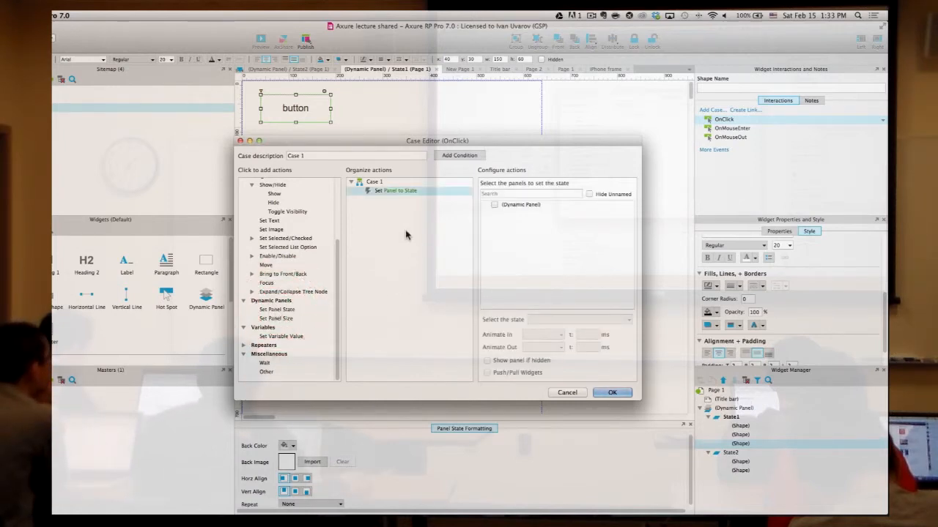
pyautogui.click(494, 205)
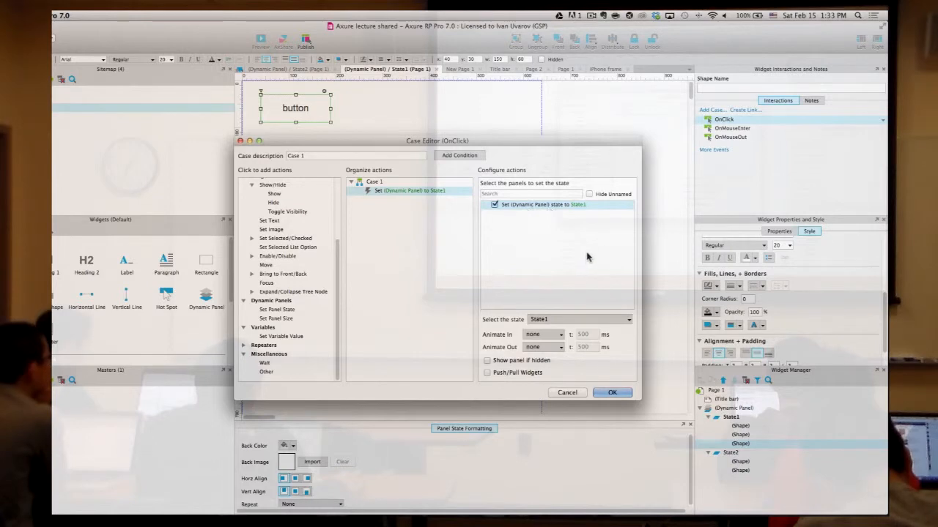
pyautogui.click(552, 319)
pyautogui.click(561, 330)
pyautogui.click(614, 392)
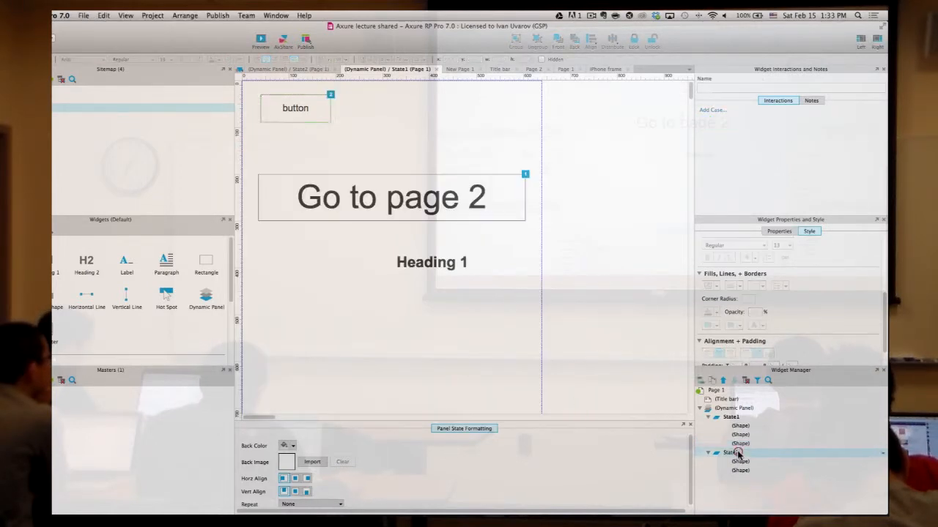
# - Paste the button into State2 and move it right to x 270
pyautogui.doubleClick(731, 453)
pyautogui.press('super+v')
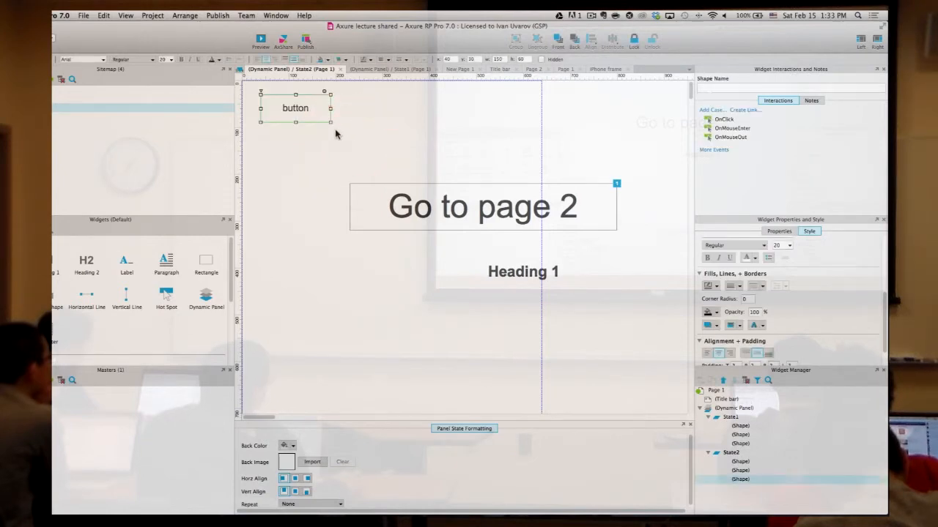
pyautogui.moveTo(324, 108); pyautogui.dragTo(413, 109)
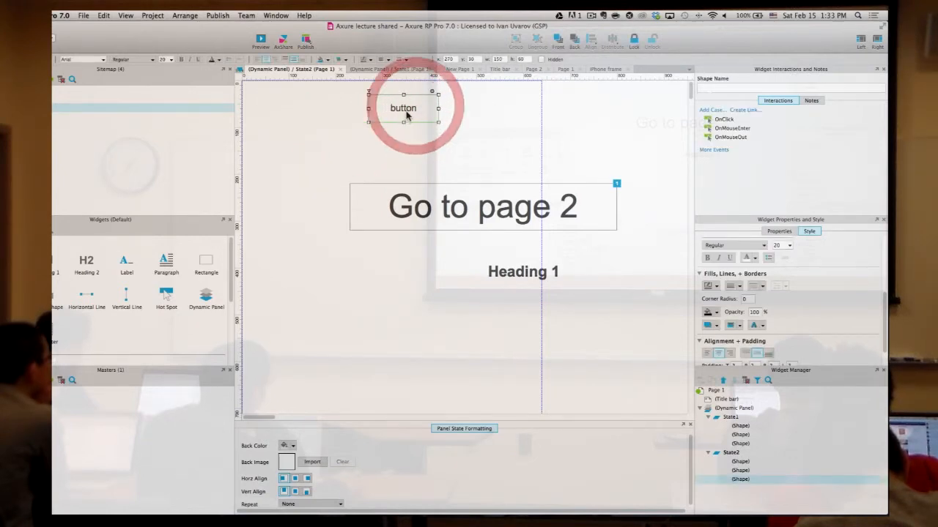
# - Add an OnClick Set Panel State case returning the dynamic panel to State1
pyautogui.click(724, 121)
pyautogui.doubleClick(723, 122)
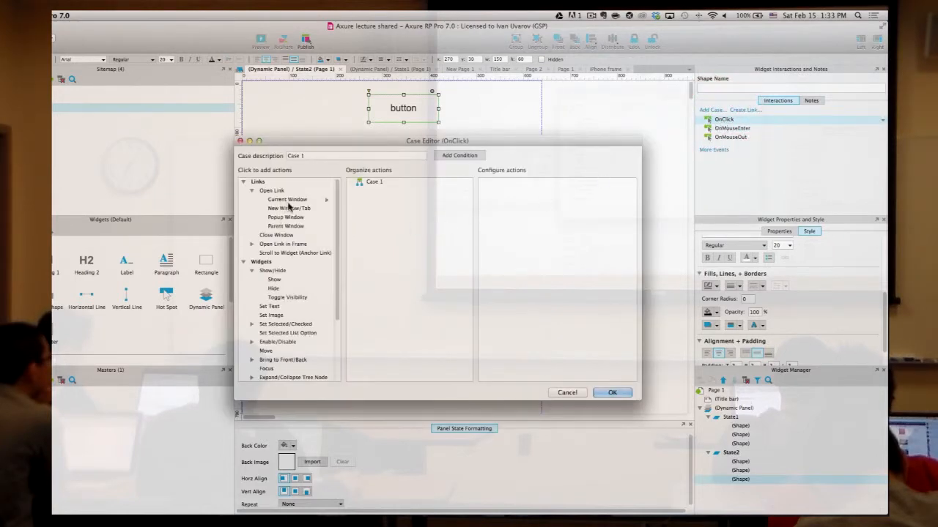
pyautogui.scroll(-3, 293, 323)
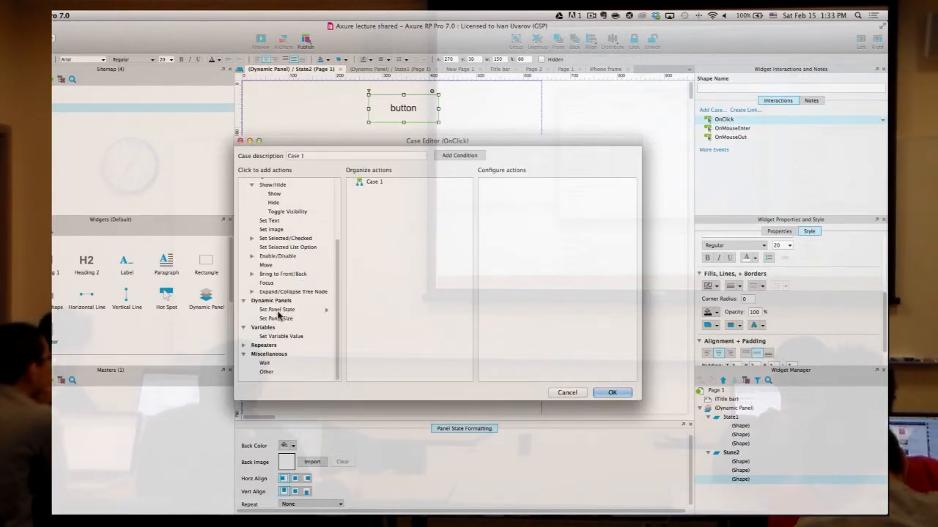
pyautogui.click(279, 311)
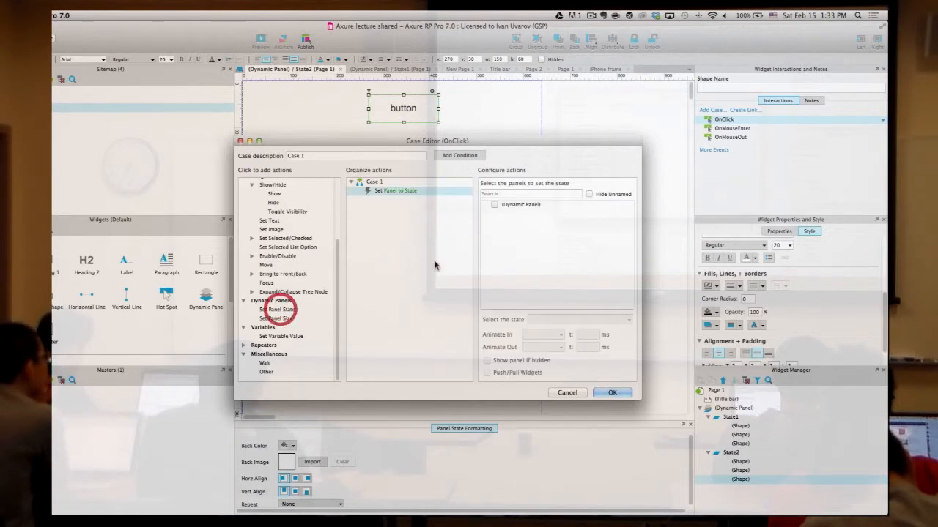
pyautogui.click(494, 205)
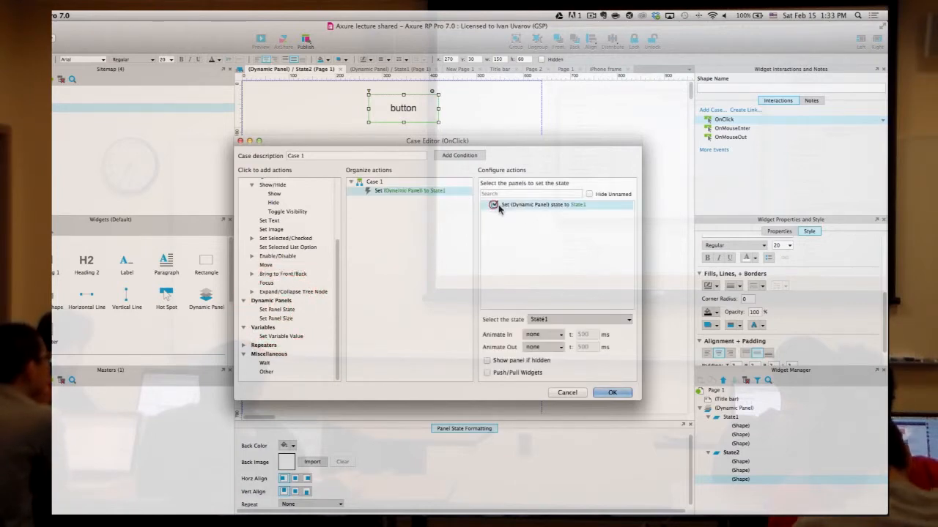
pyautogui.click(618, 393)
pyautogui.click(597, 250)
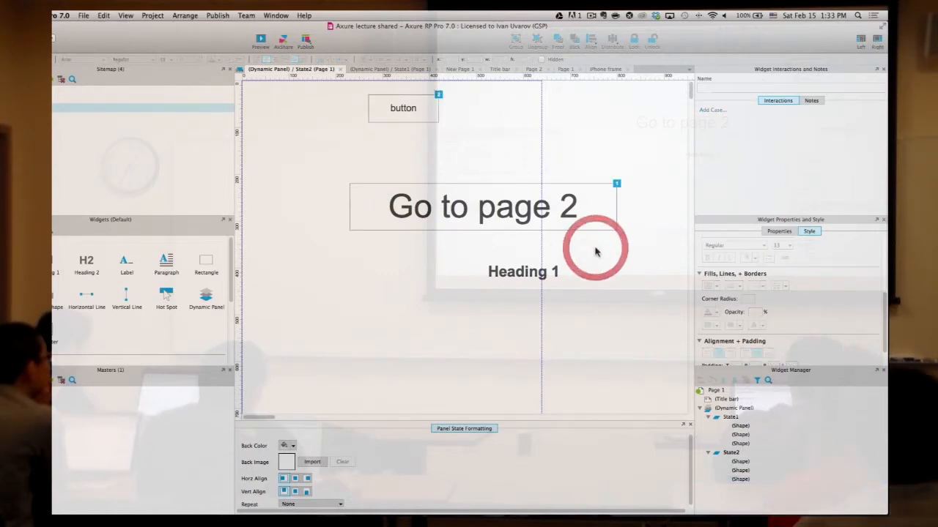
# - Preview Page 1 in Safari and click the button repeatedly to toggle the panel states
pyautogui.click(260, 41)
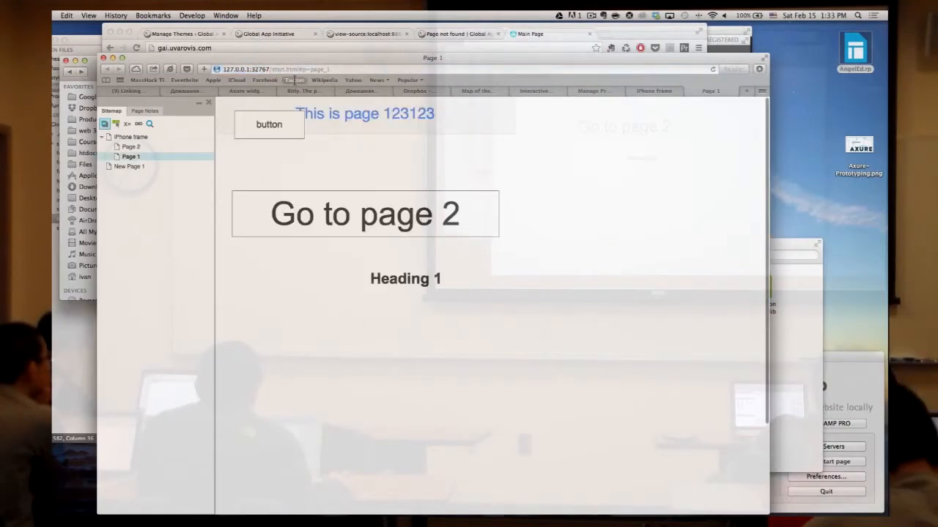
pyautogui.click(277, 133)
pyautogui.click(409, 126)
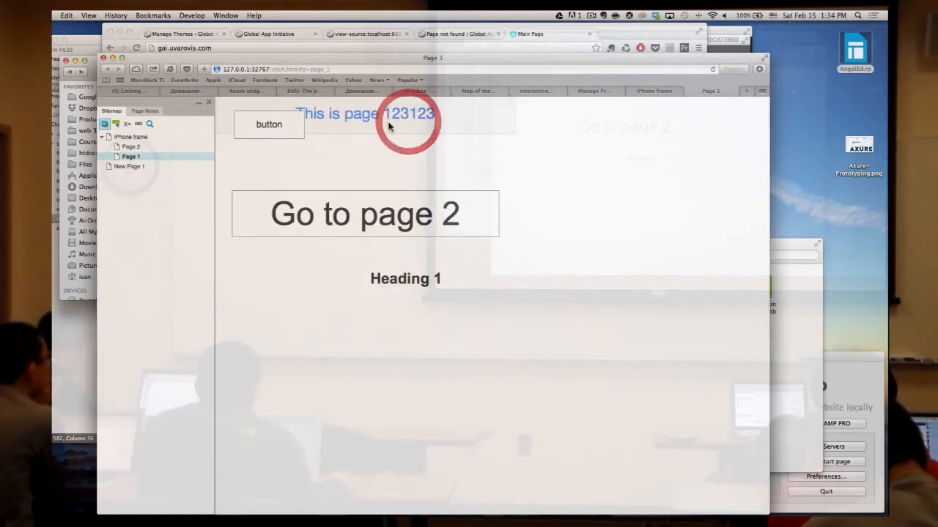
pyautogui.click(303, 123)
pyautogui.click(372, 130)
pyautogui.click(273, 130)
pyautogui.click(375, 130)
pyautogui.click(285, 126)
pyautogui.click(397, 136)
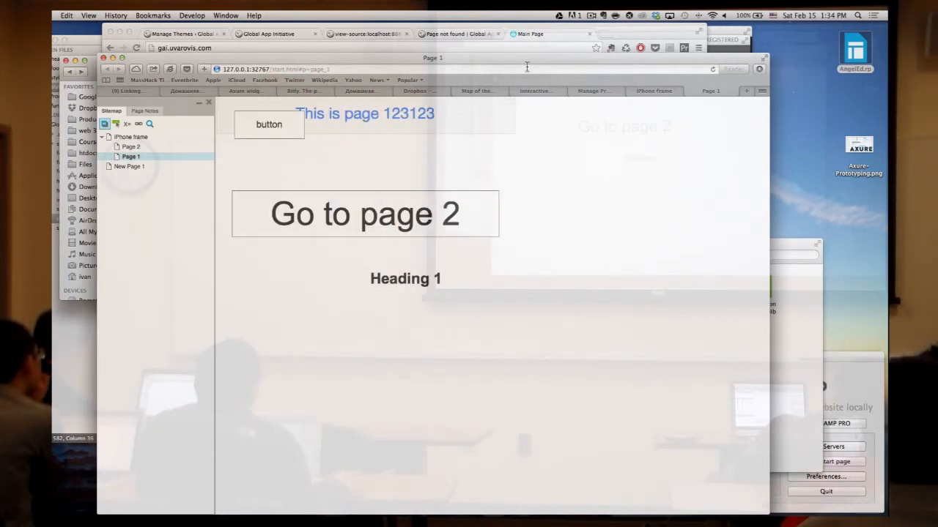
# - Browse the other bookmarked prototypes, ending on the iPhone 5s frame page
pyautogui.click(653, 91)
pyautogui.click(602, 89)
pyautogui.click(542, 91)
pyautogui.click(605, 91)
pyautogui.click(475, 89)
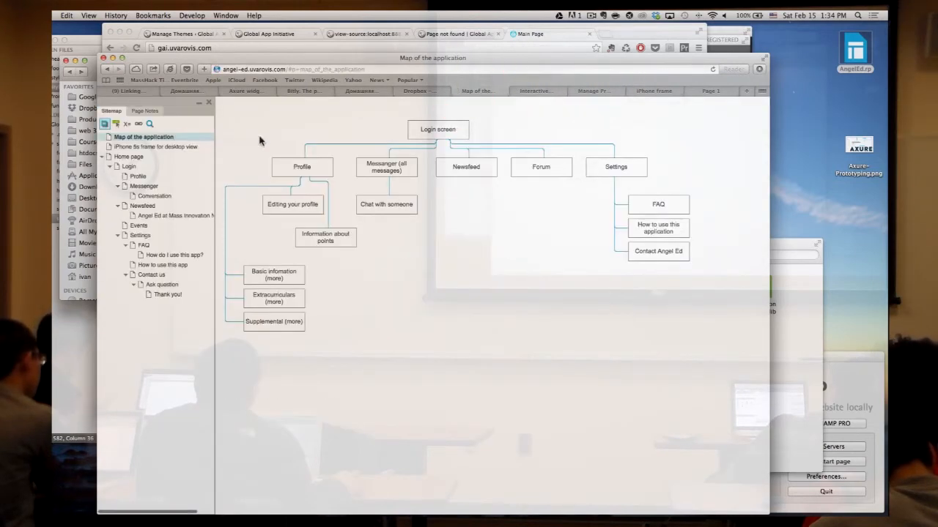
pyautogui.click(172, 151)
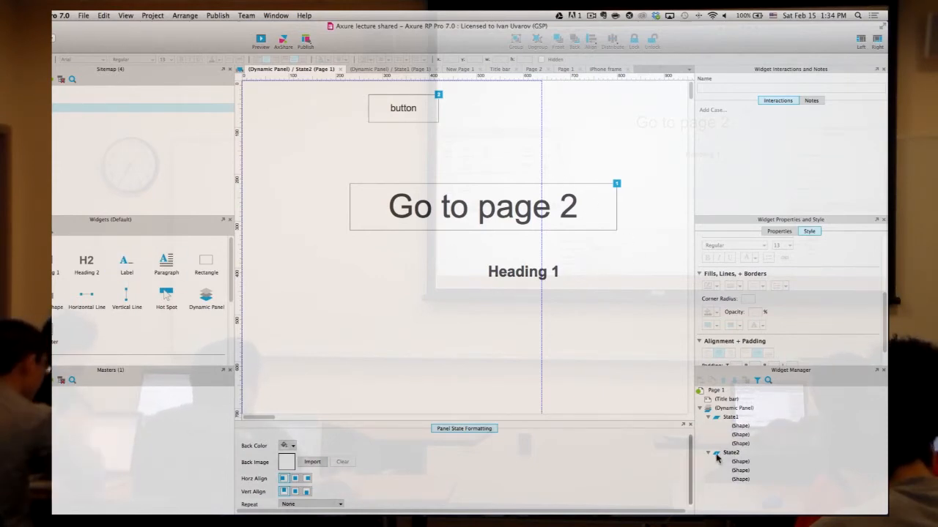
# - Open State1, select its button, and discard an unneeded new OnClick case
pyautogui.doubleClick(731, 417)
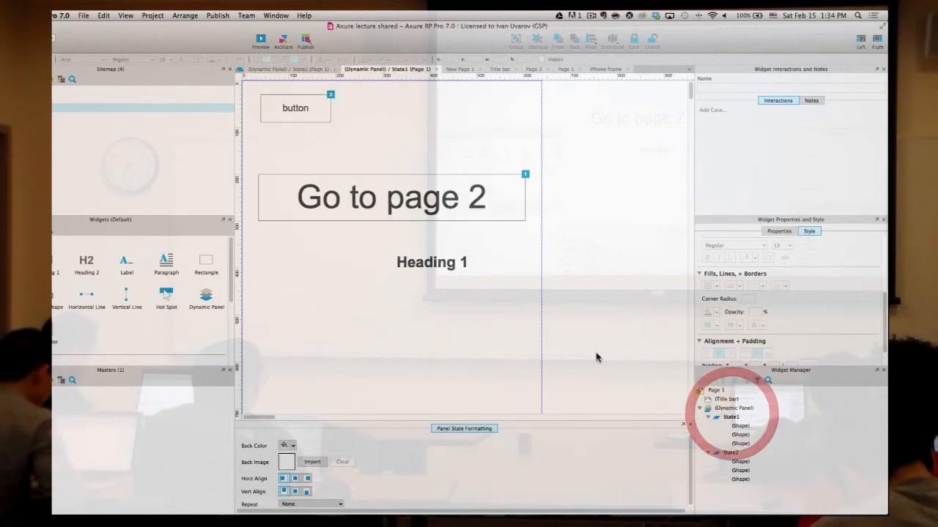
pyautogui.click(285, 108)
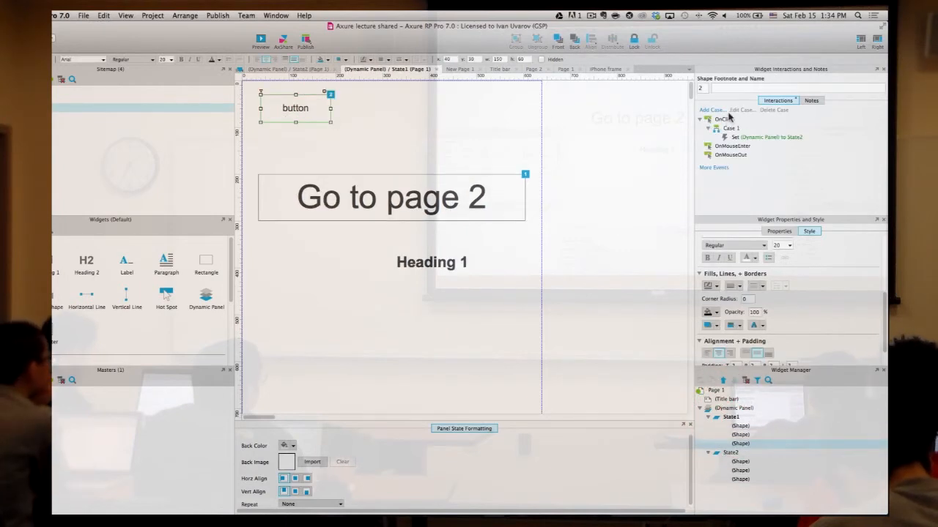
pyautogui.doubleClick(726, 121)
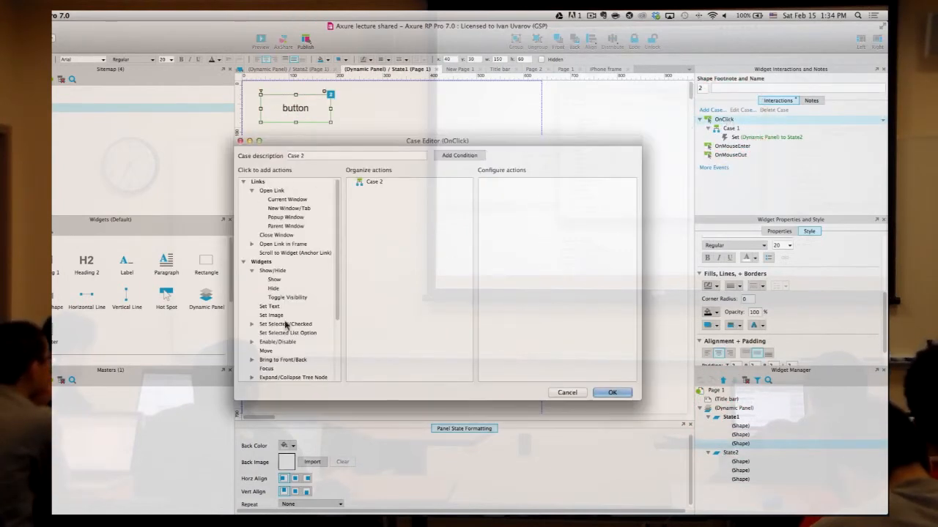
pyautogui.scroll(-3, 277, 296)
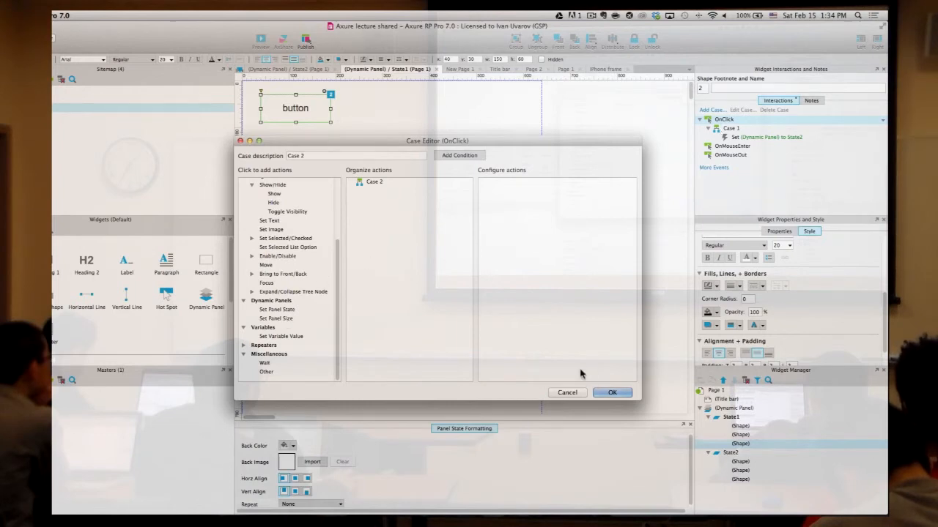
pyautogui.click(567, 393)
# - Review Case 1's switch-to-State2 action, leave the entrance animation as none, and cancel
pyautogui.doubleClick(731, 129)
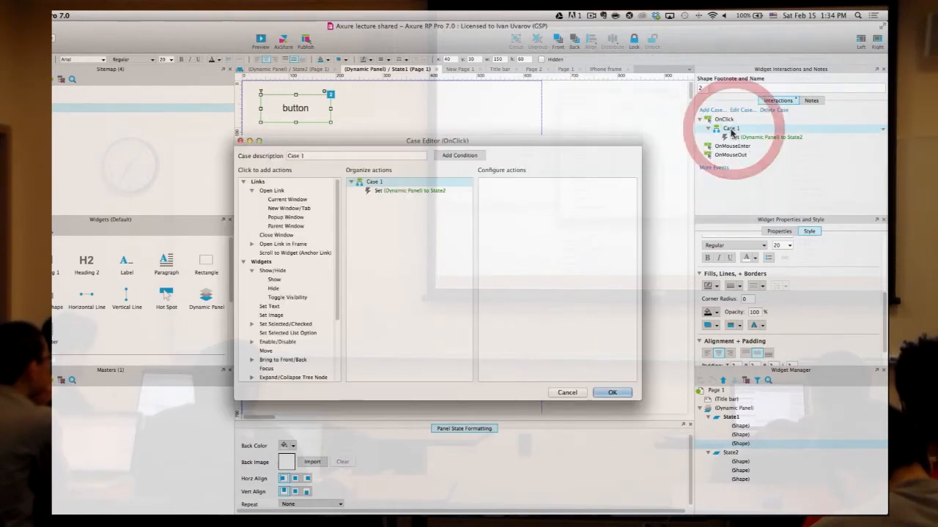
pyautogui.click(400, 190)
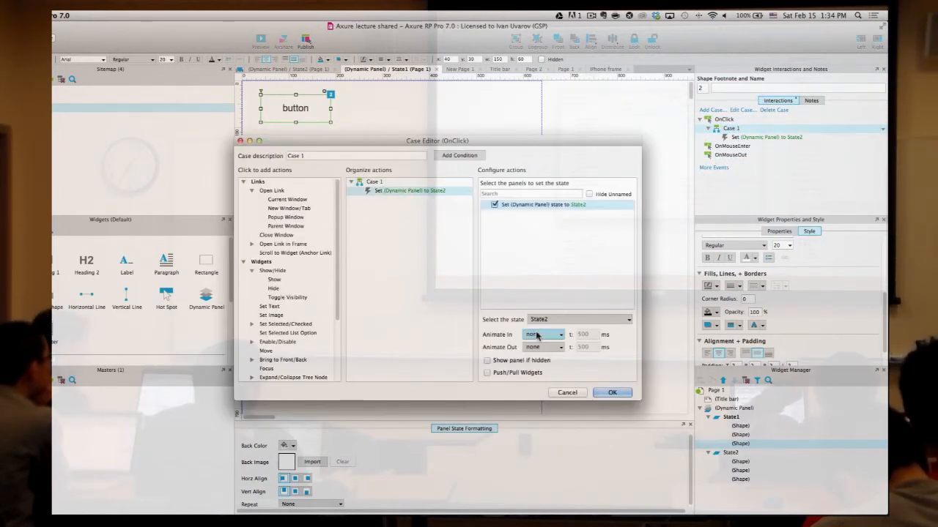
pyautogui.click(533, 335)
pyautogui.click(534, 335)
pyautogui.click(533, 335)
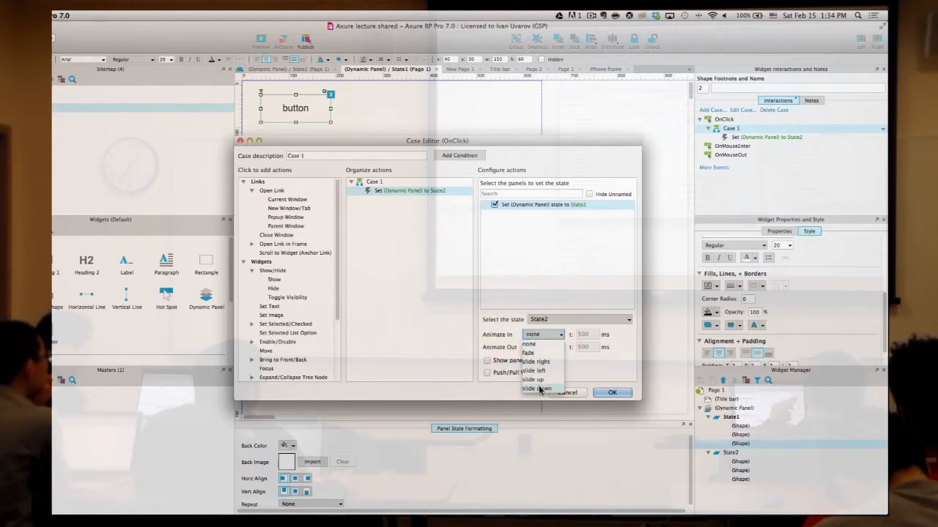
pyautogui.click(492, 329)
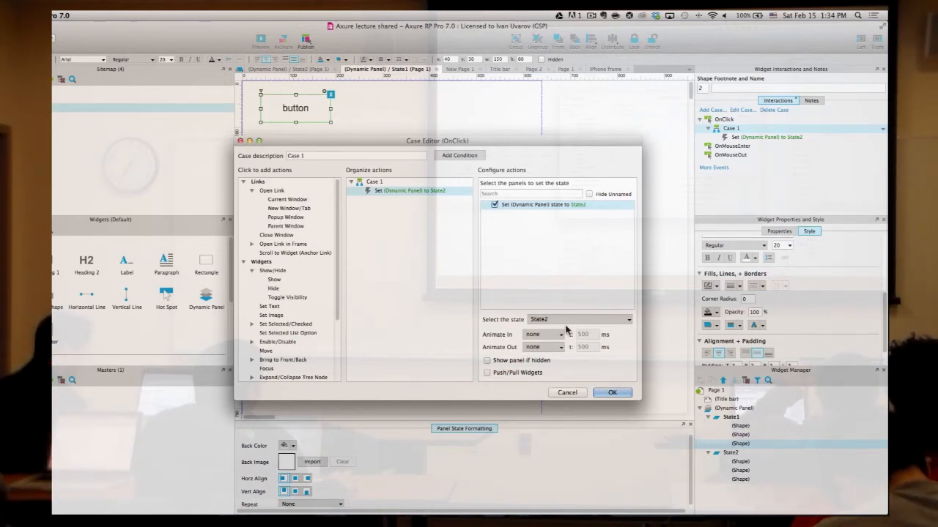
pyautogui.scroll(-5, 266, 320)
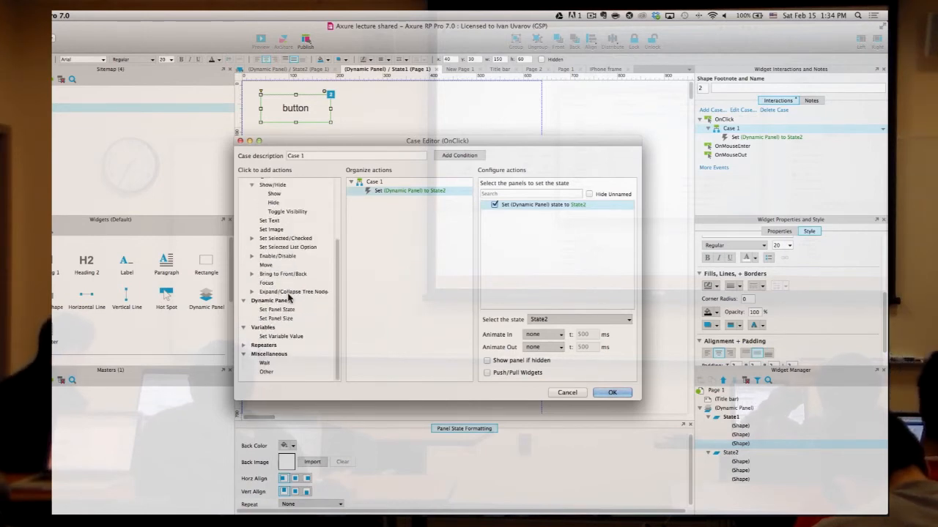
pyautogui.click(577, 394)
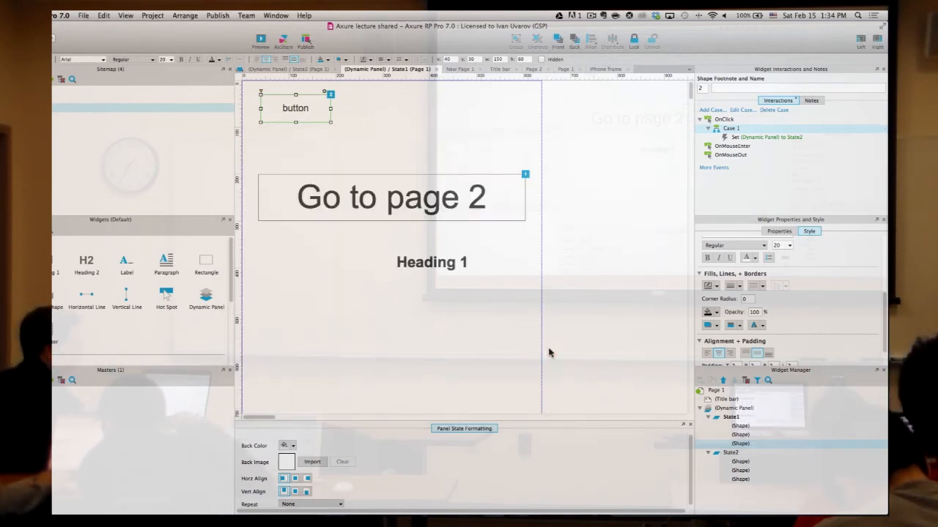